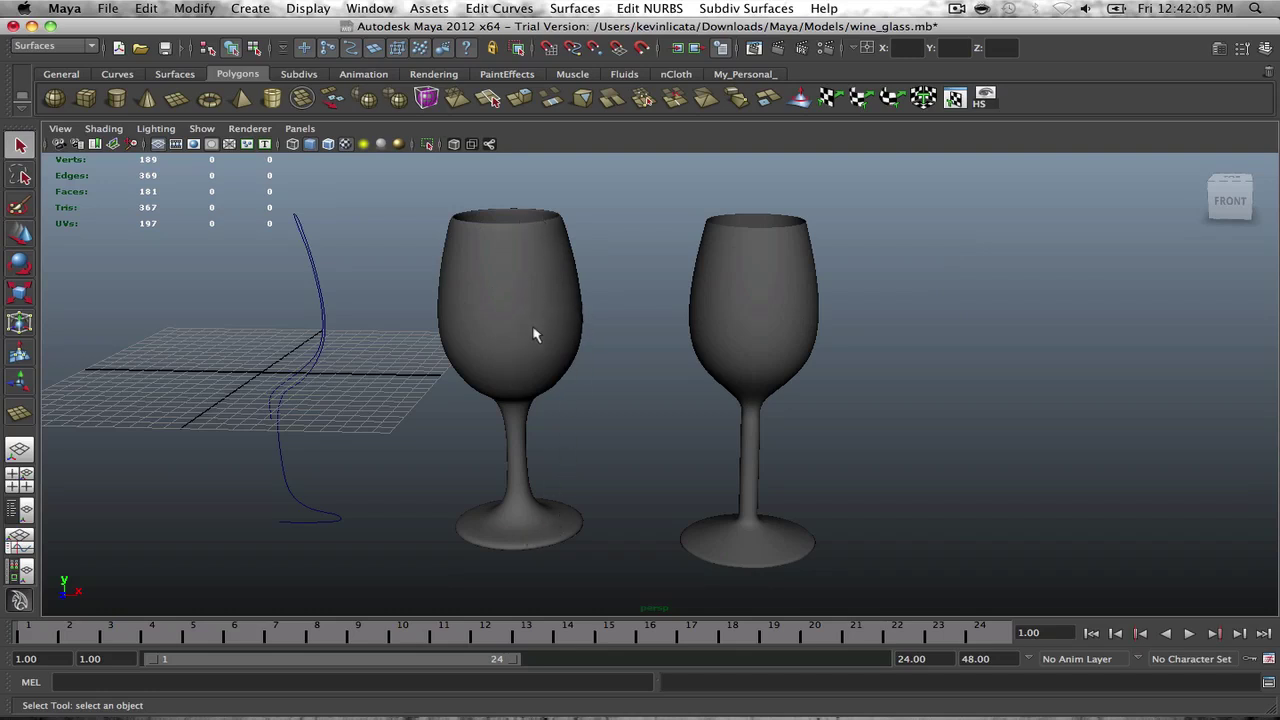
Step: Examine the revolved NURBS wine glass between its profile curve and the second glass, viewing its surface structure from several angles
left_click(550, 258)
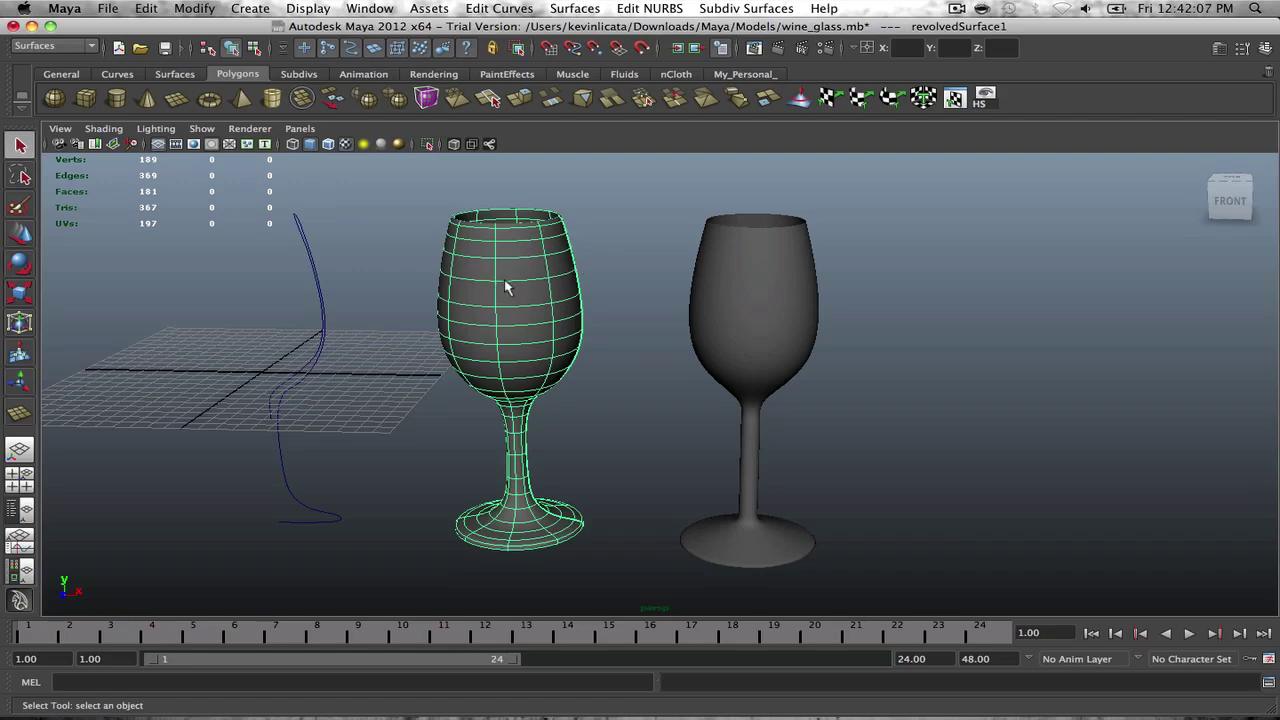
mouse_move(505, 287)
left_mouse_down("alt")
mouse_move(640, 266)
mouse_move(510, 280)
left_mouse_up("alt")
middle_click_drag(510, 276, 604, 285, "alt")
mouse_move(652, 233)
left_mouse_down("alt")
mouse_move(597, 243)
mouse_move(651, 249)
mouse_move(657, 238)
left_mouse_up("alt")
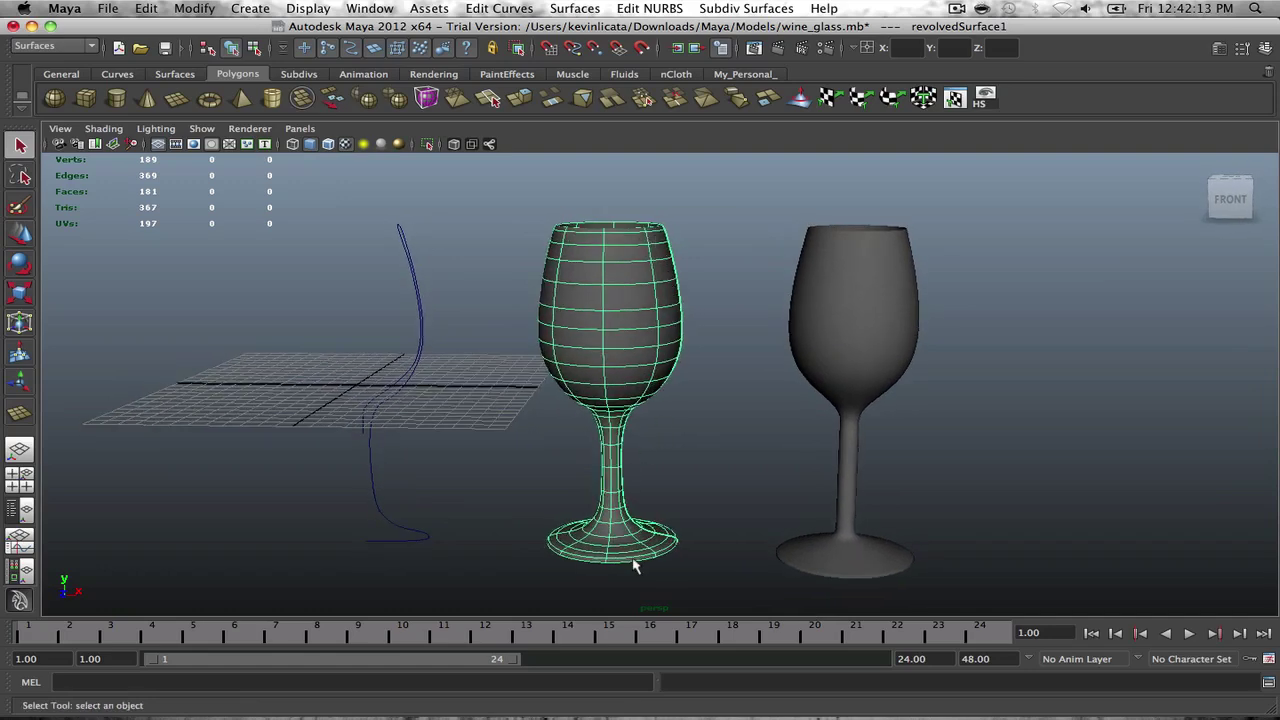
left_click_drag(845, 305, 775, 287, "alt")
left_click(778, 300)
left_click(556, 289)
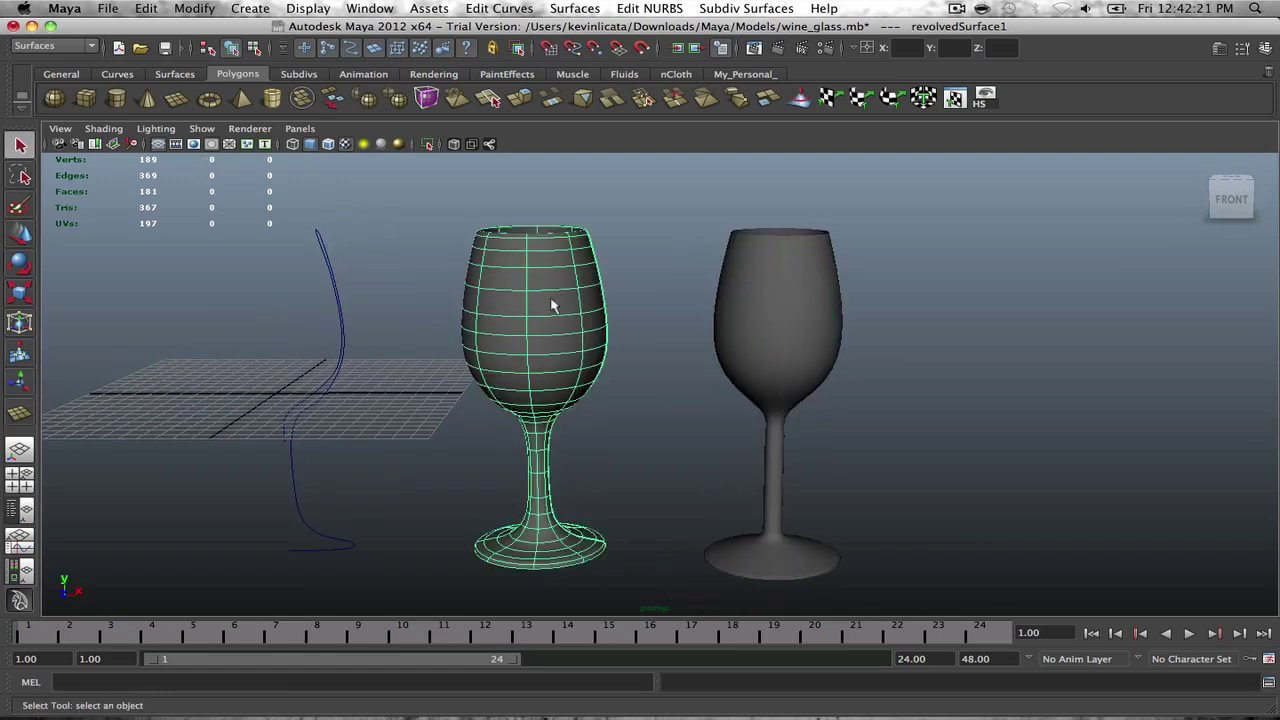
right_click(543, 334)
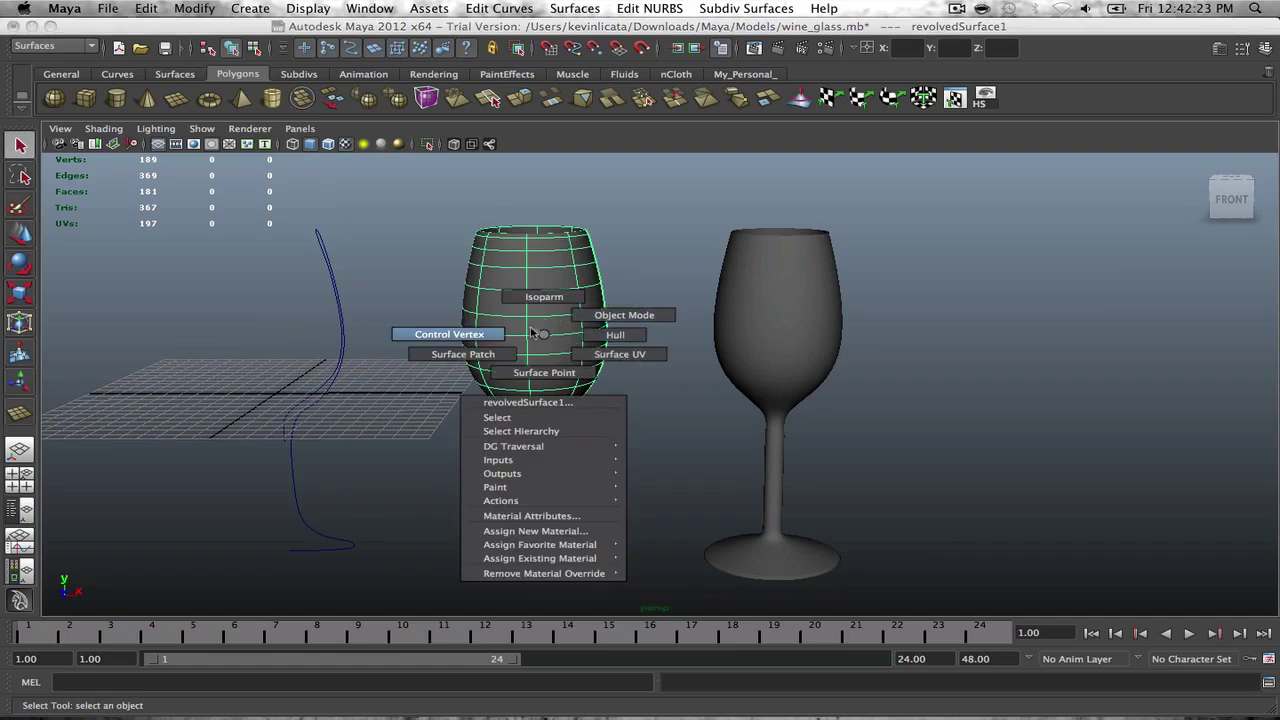
right_click_drag(549, 337, 564, 317)
left_click_drag(532, 296, 558, 296, "alt")
scroll(558, 296, "up", 3)
middle_click_drag(558, 296, 597, 256, "alt")
right_click_drag(597, 256, 554, 349, "alt")
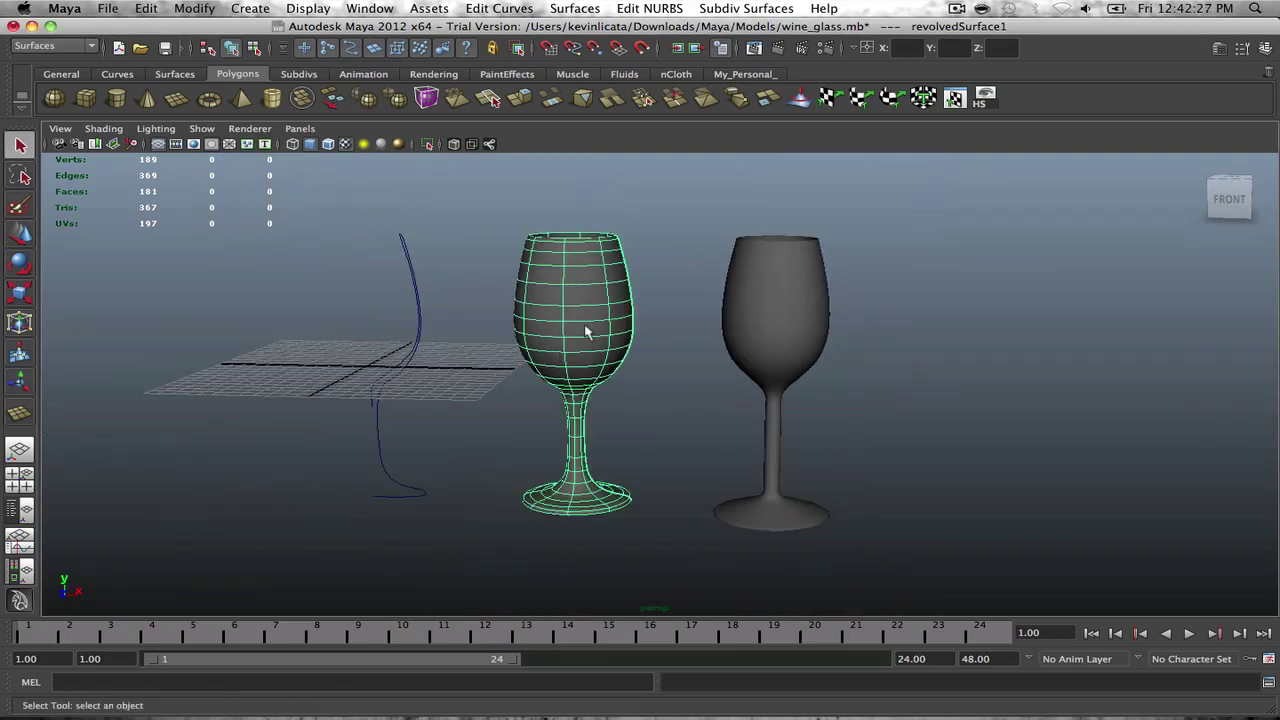
Step: Examine the polygon wine glass up close, including its mesh layout, and compare it with the NURBS version
left_click_drag(588, 306, 612, 297, "alt")
left_click(712, 288)
left_click(765, 288)
scroll(655, 298, "up", 5)
right_click(620, 273, "shift")
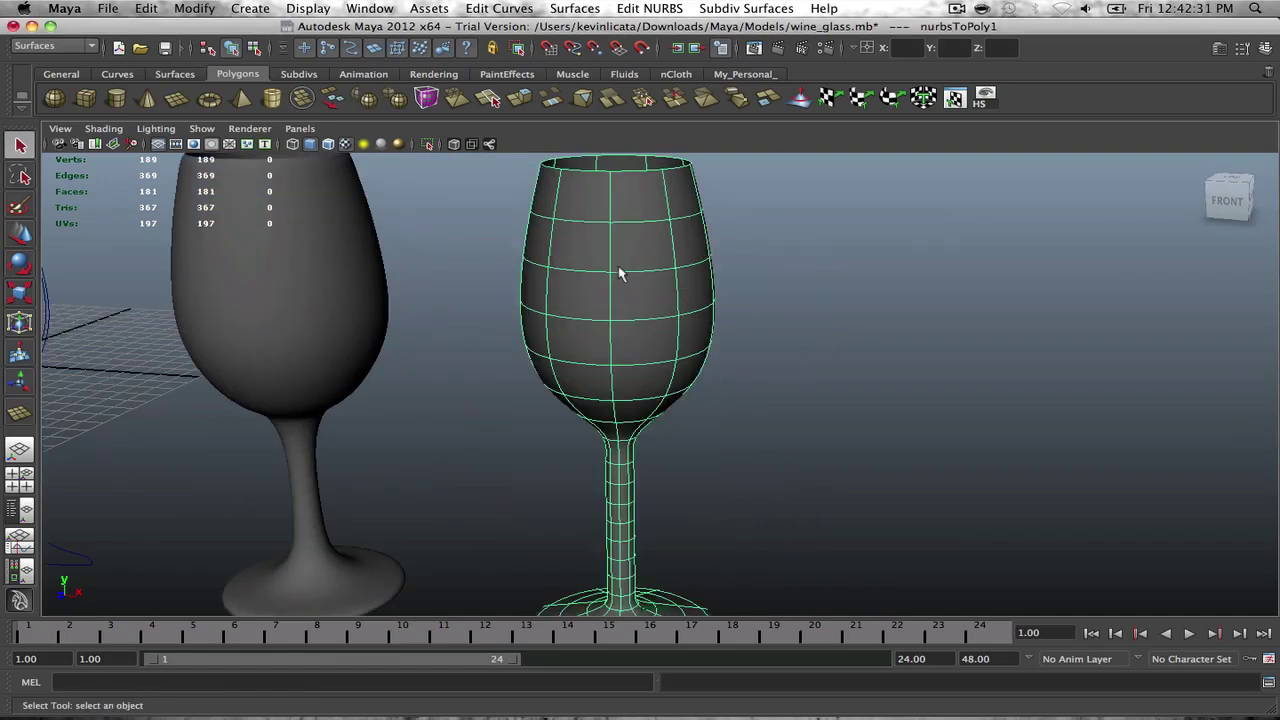
mouse_move(619, 262)
right_mouse_down()
mouse_move(678, 250)
mouse_move(543, 260)
mouse_move(619, 264)
right_mouse_up()
scroll(600, 285, "down", 4)
left_click_drag(620, 290, 595, 320, "alt")
left_click(612, 297)
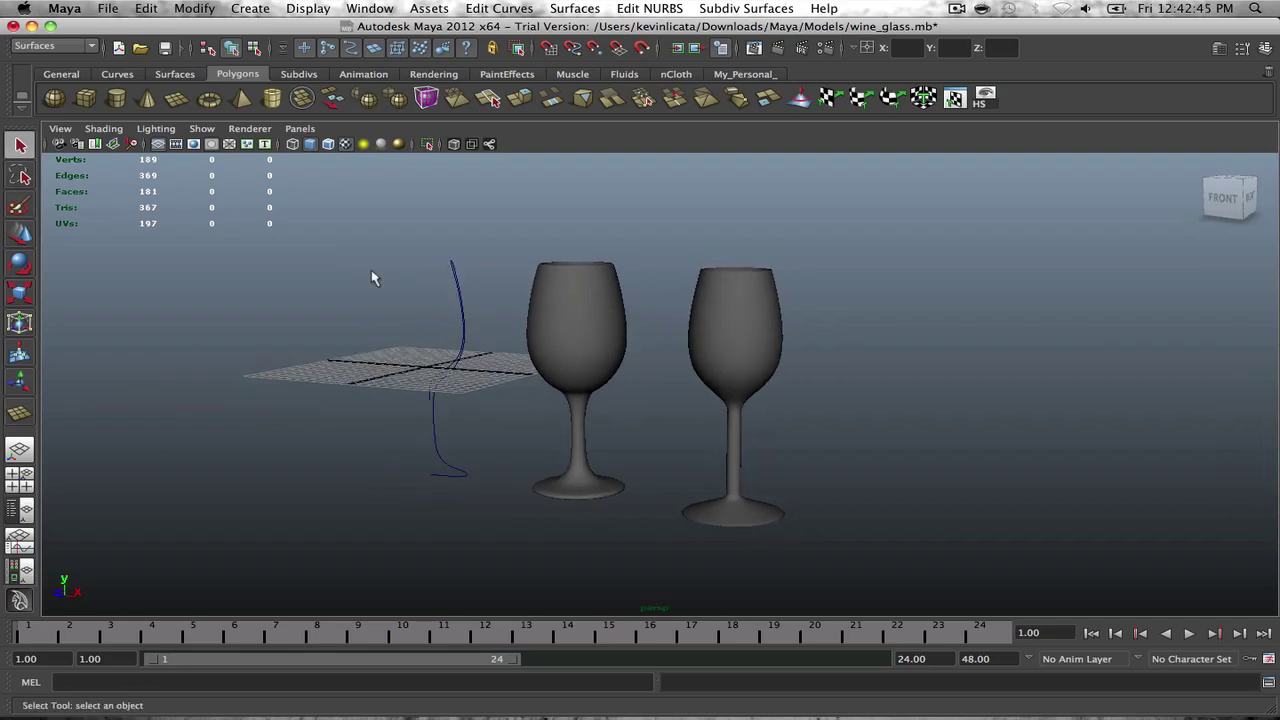
Step: Start a new scene without saving the changes to wine_glass.mb
left_click(118, 47)
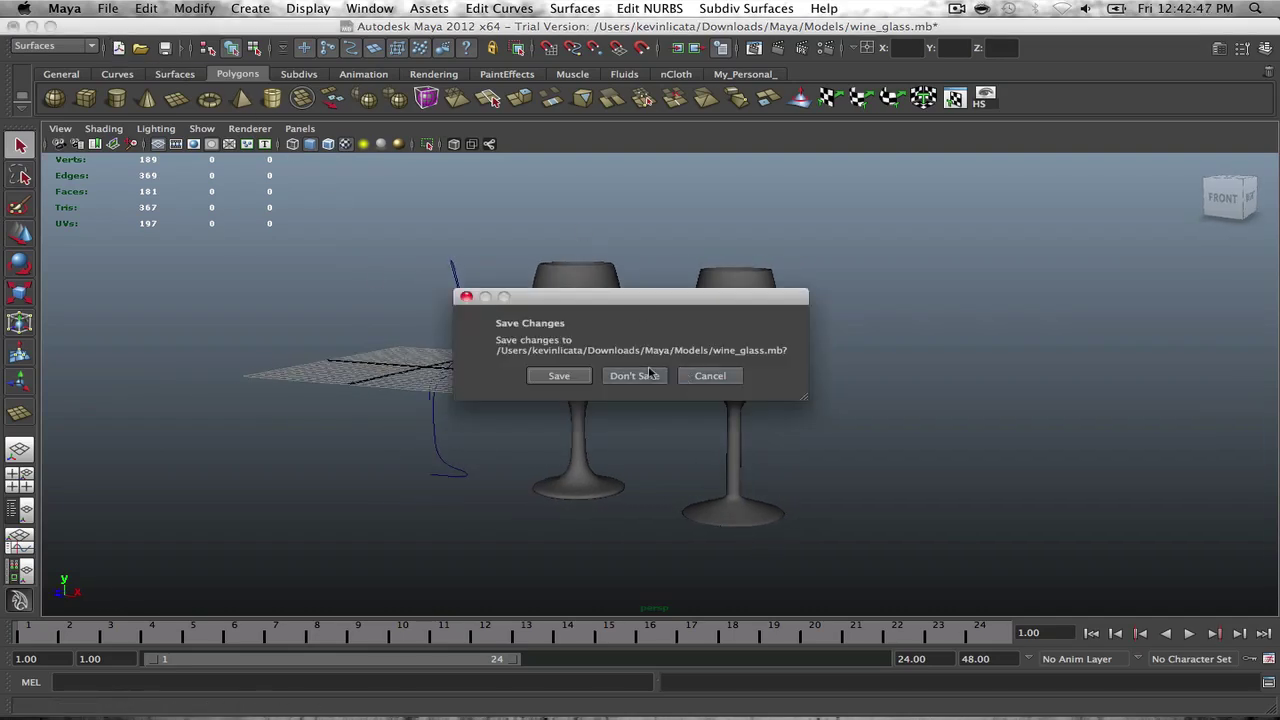
left_click(651, 374)
scroll(704, 318, "down", 2)
Step: Create a square polygon plane centred near the origin, extending beyond the grid, and display it shaded
left_click(176, 97)
scroll(692, 533, "down", 2)
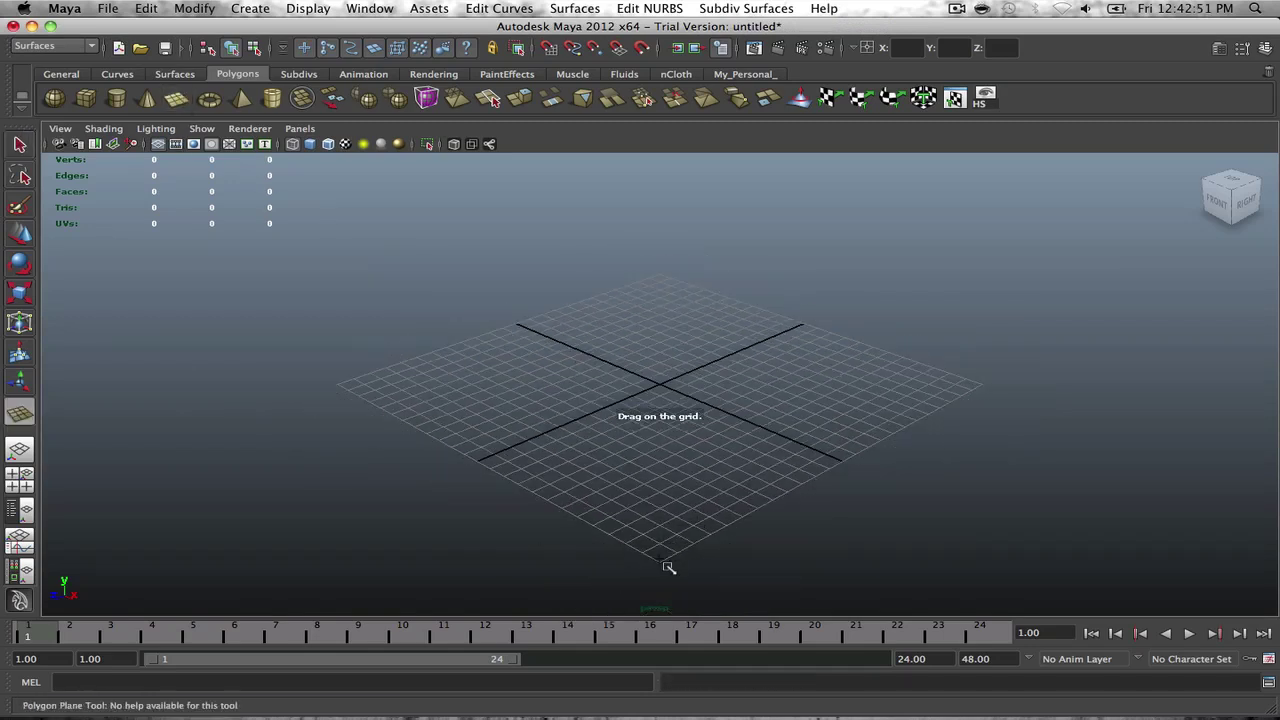
left_click_drag(660, 388, 1015, 450)
key("5")
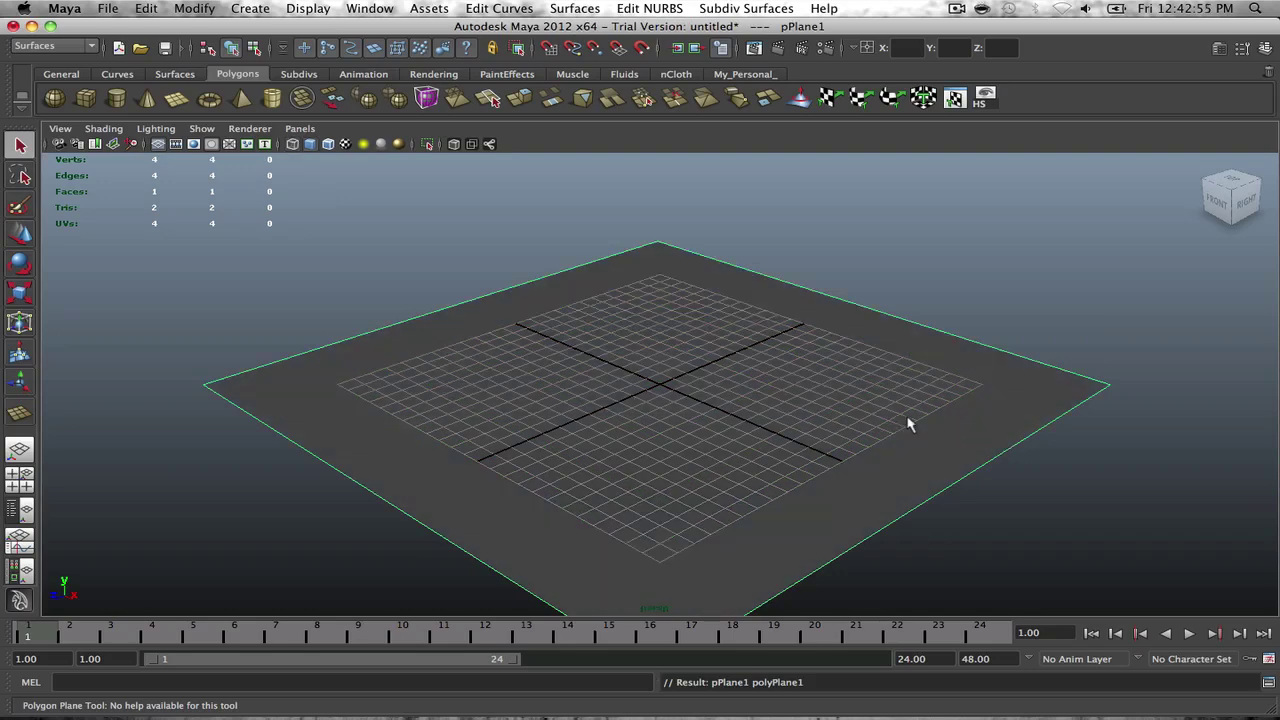
Step: Assign a new Lambert material to the plane and name it wine_glass_ref
right_click_drag(414, 430, 420, 653)
left_click(568, 249)
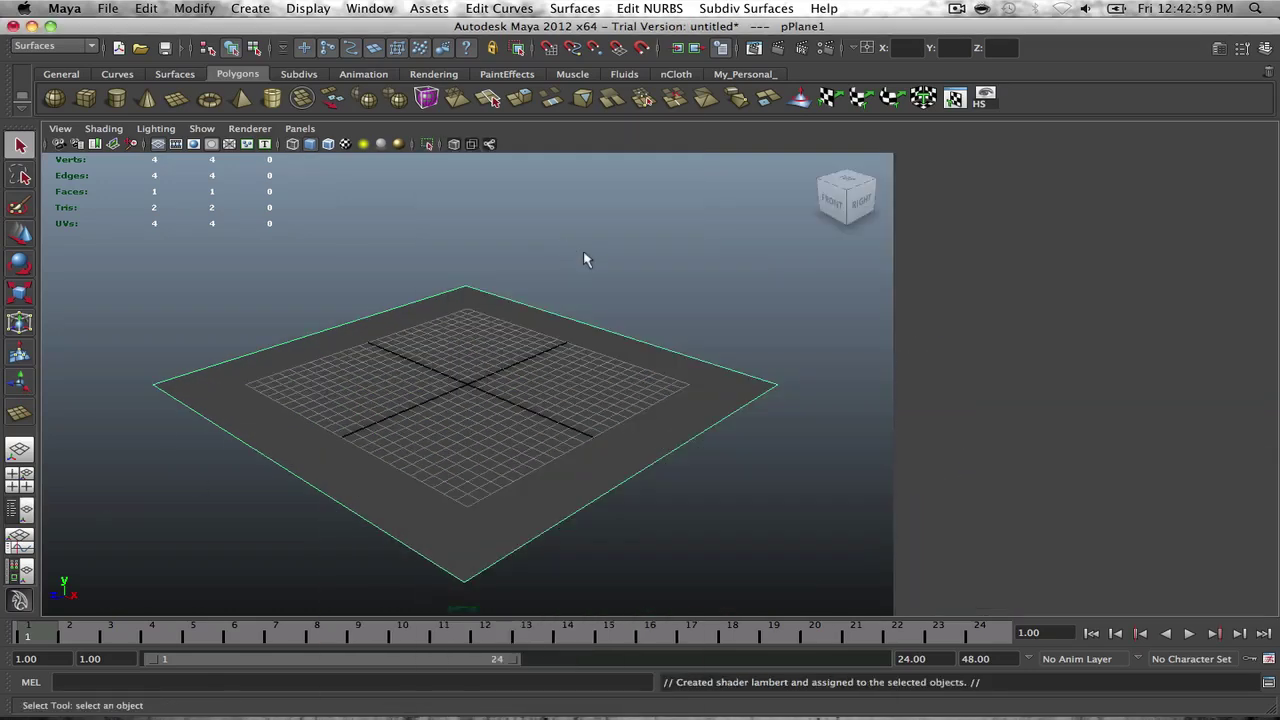
left_click(1095, 216)
type("winn")
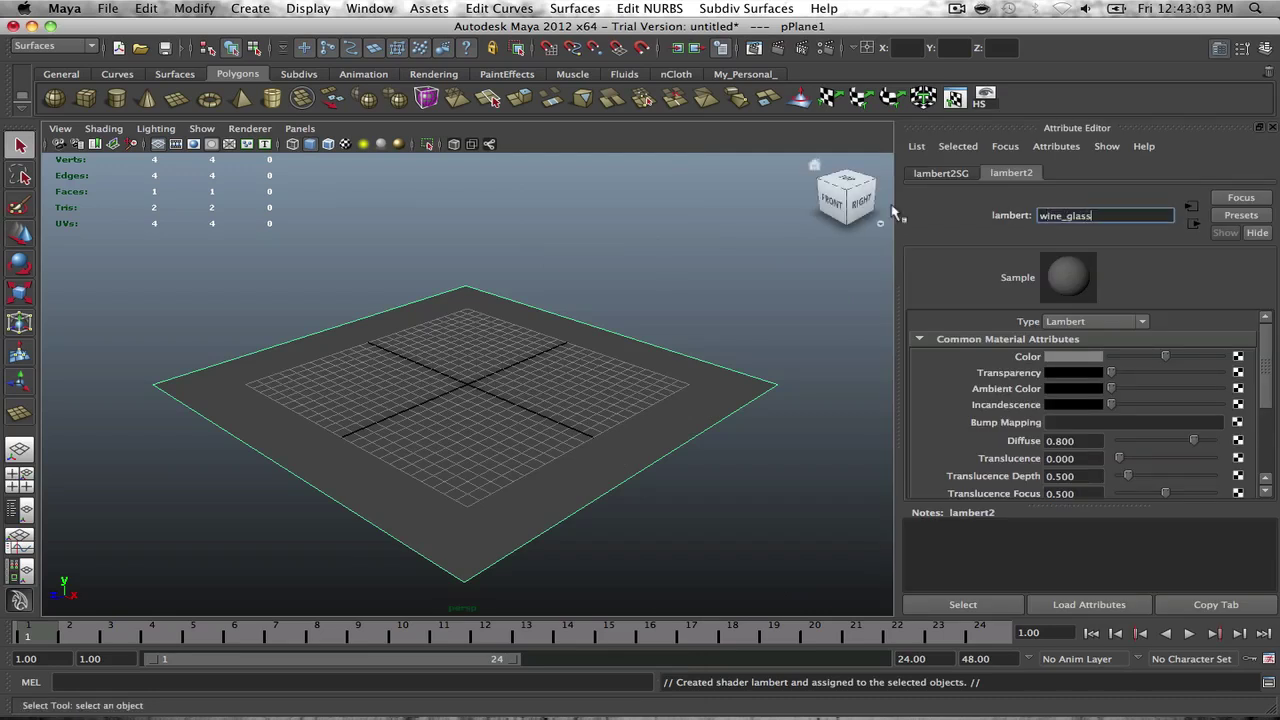
key("Return")
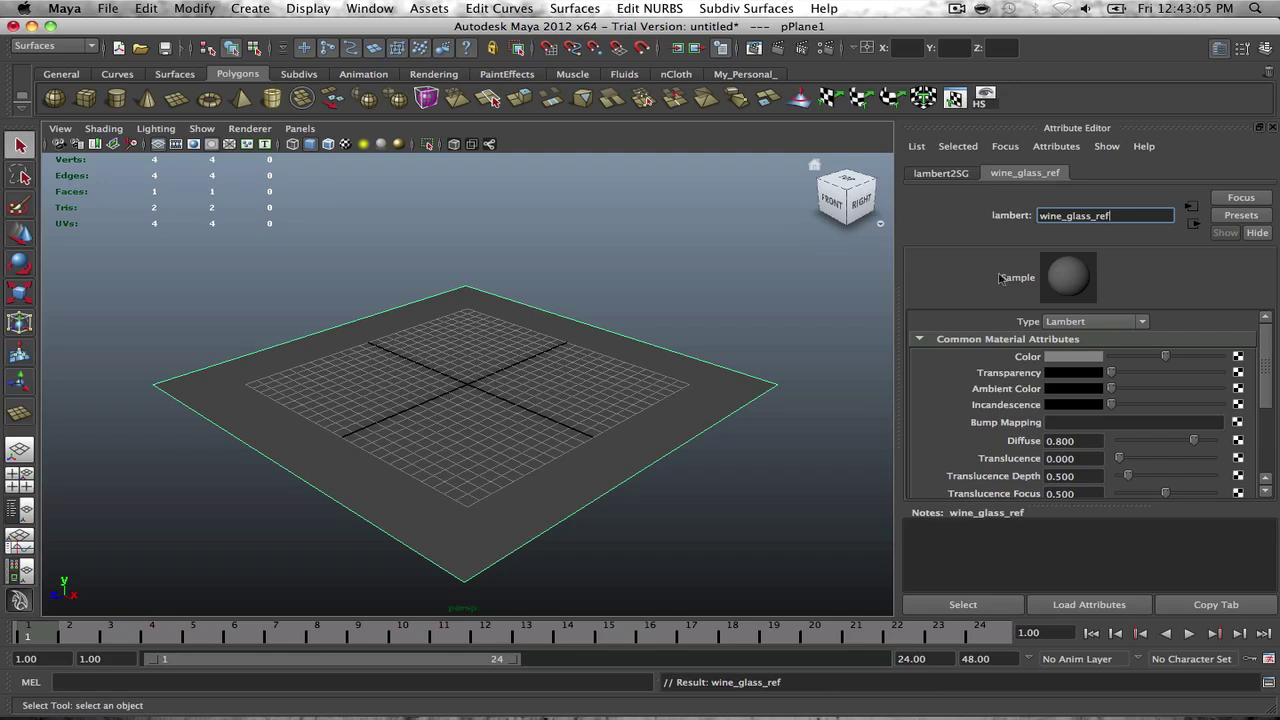
Step: Map the wine_glass_ref material's color with a File texture that loads master-STZ006.jpg from the Desktop
left_click(1238, 357)
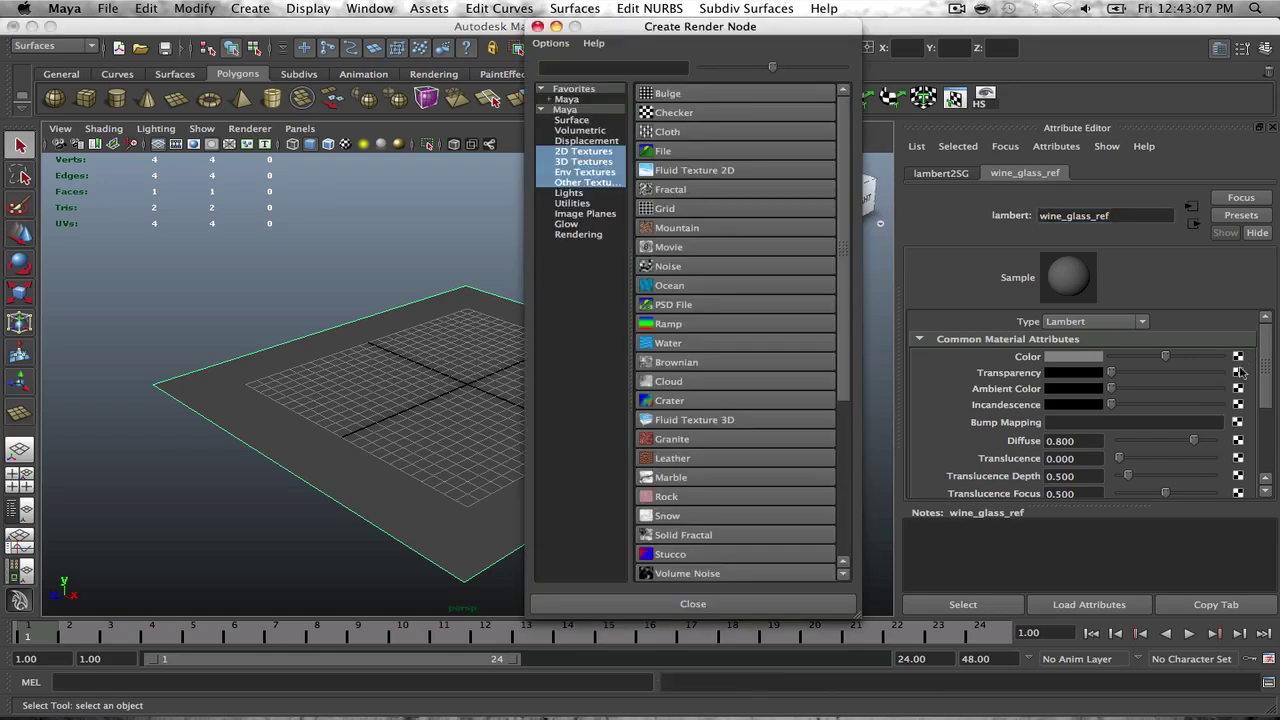
left_click(678, 151)
left_click(1240, 400)
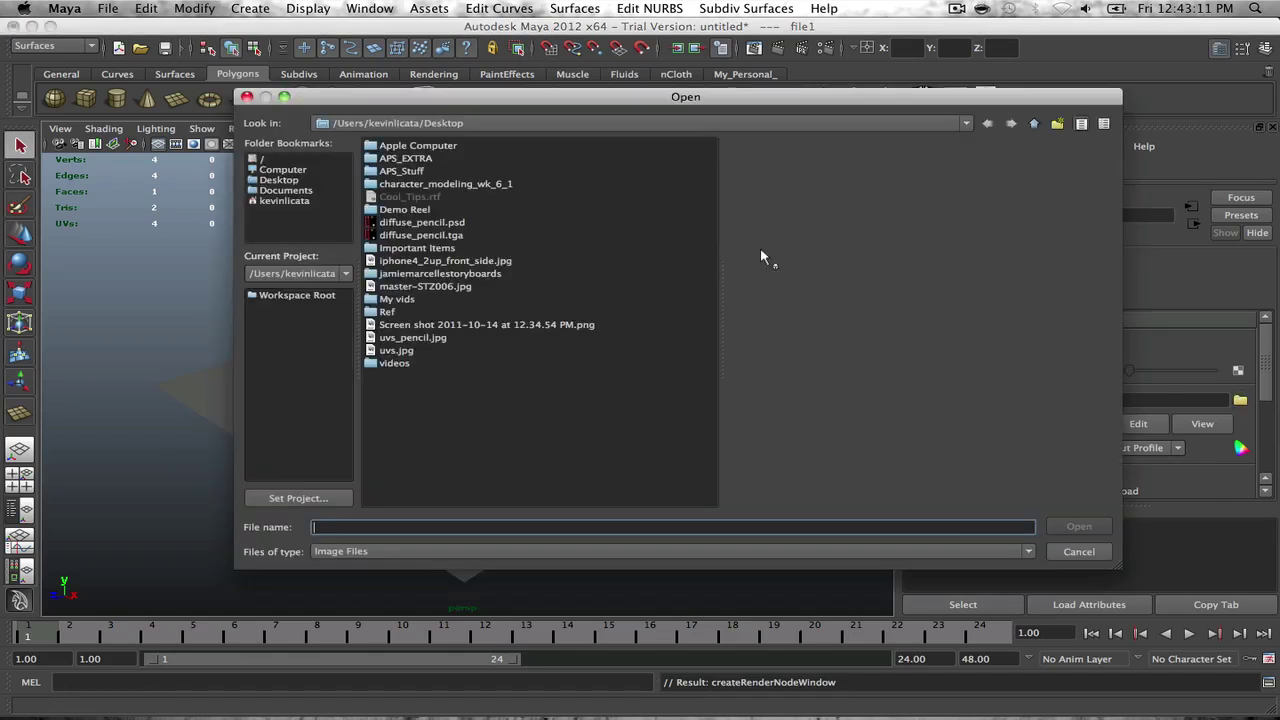
left_click(282, 181)
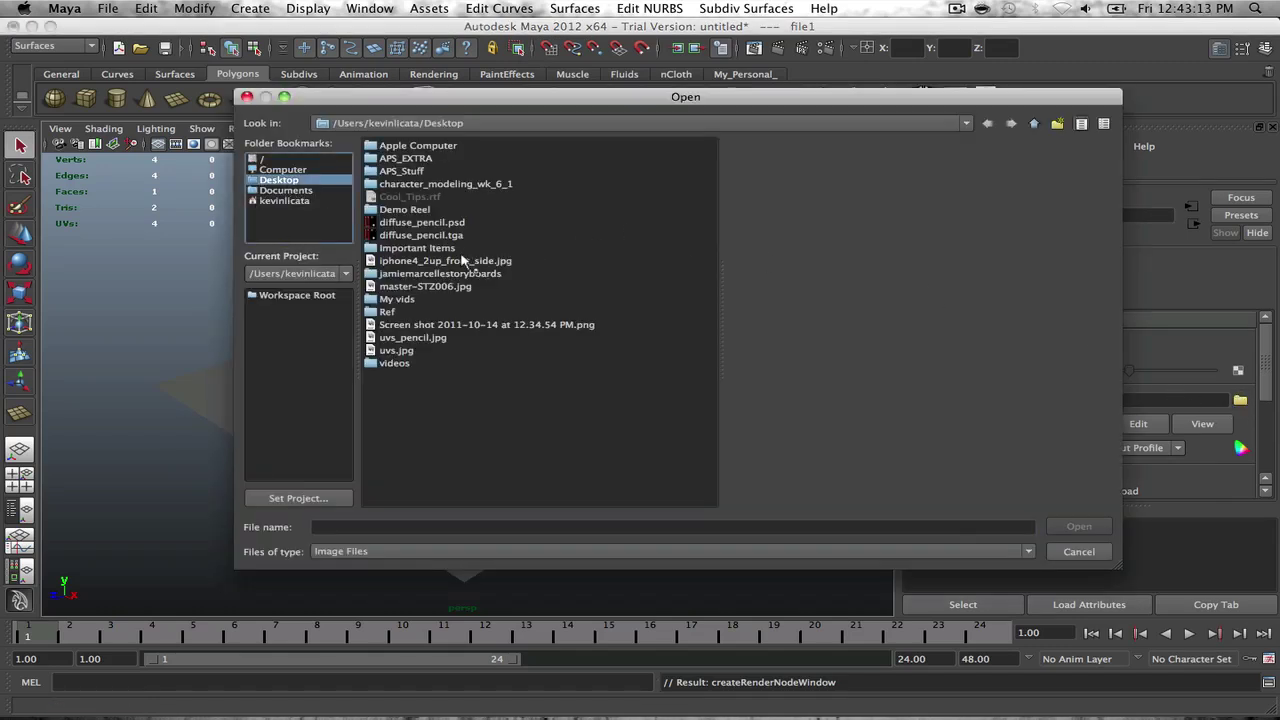
left_click(467, 325)
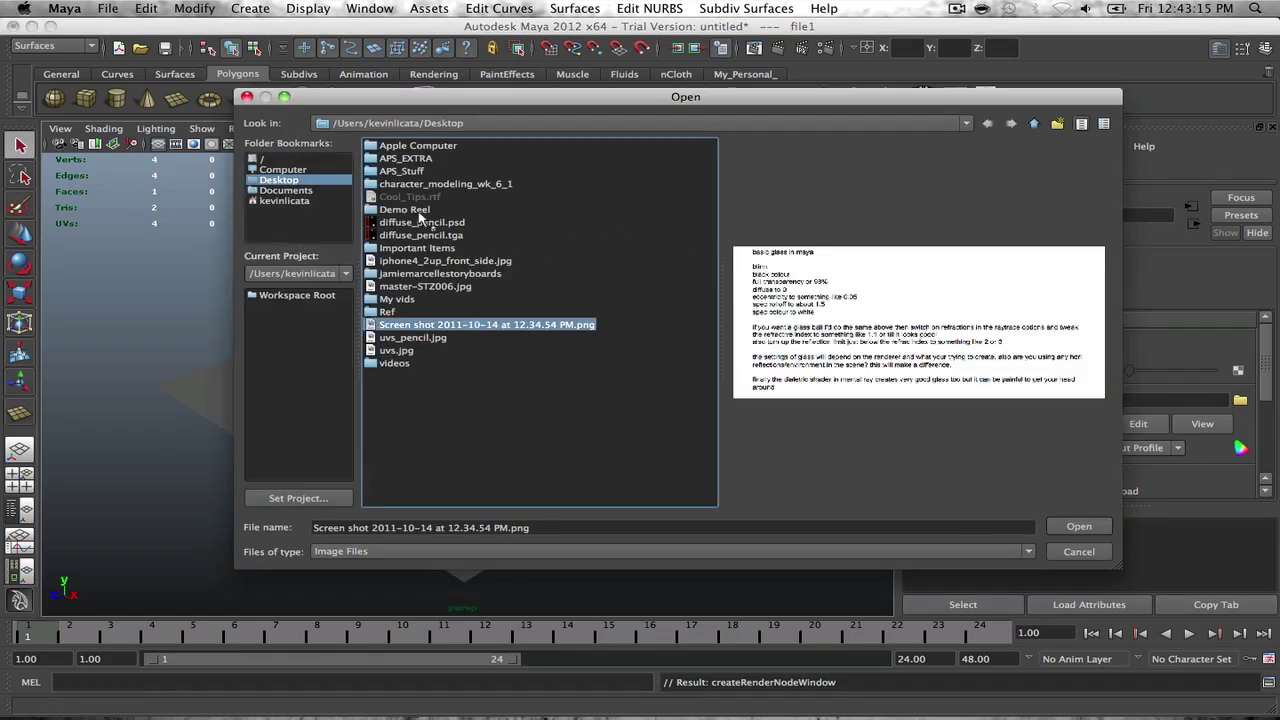
left_click(432, 261)
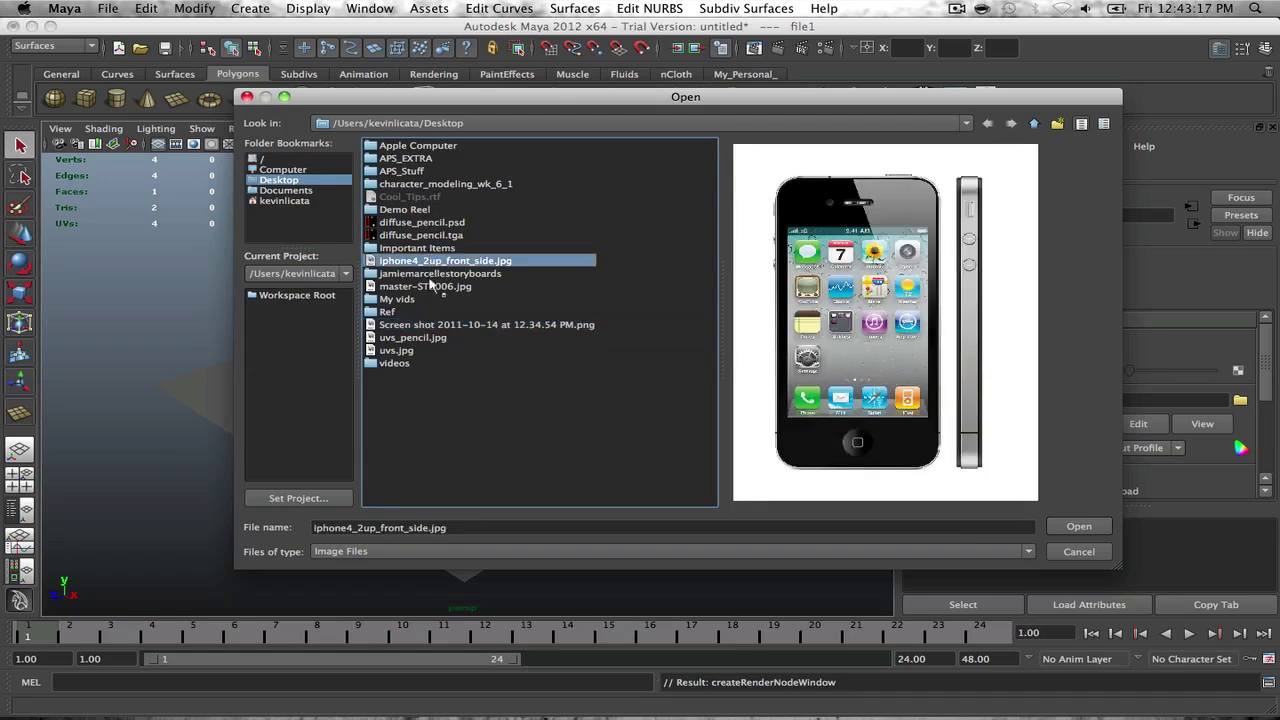
left_click(424, 287)
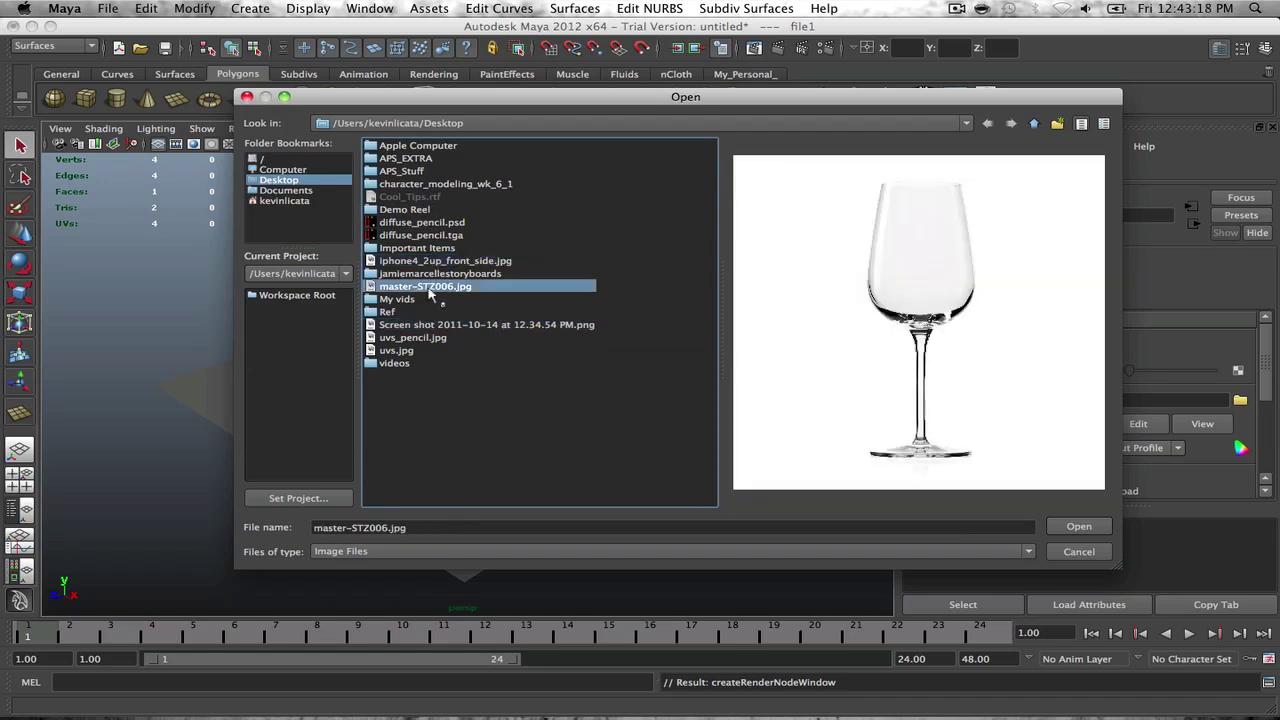
left_click(1079, 527)
Step: Show the Hypershade beside the perspective view and create an additional Lambert material
left_click(502, 382)
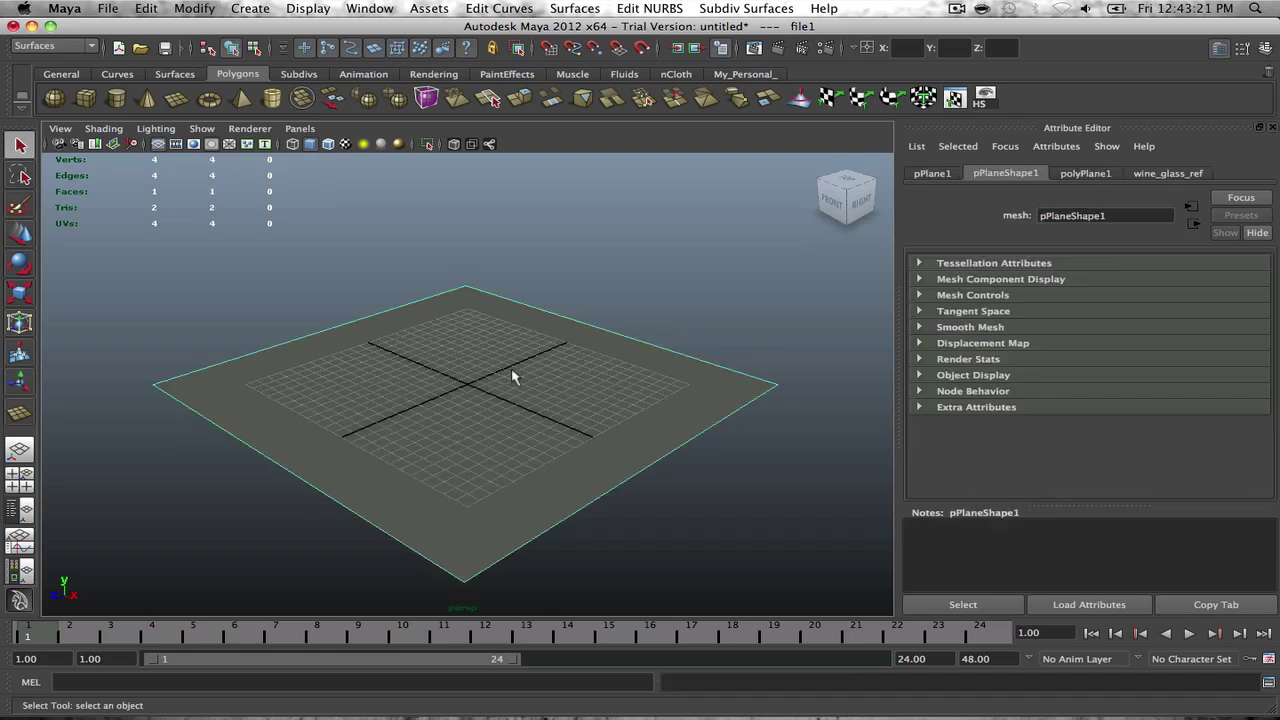
left_click(19, 570)
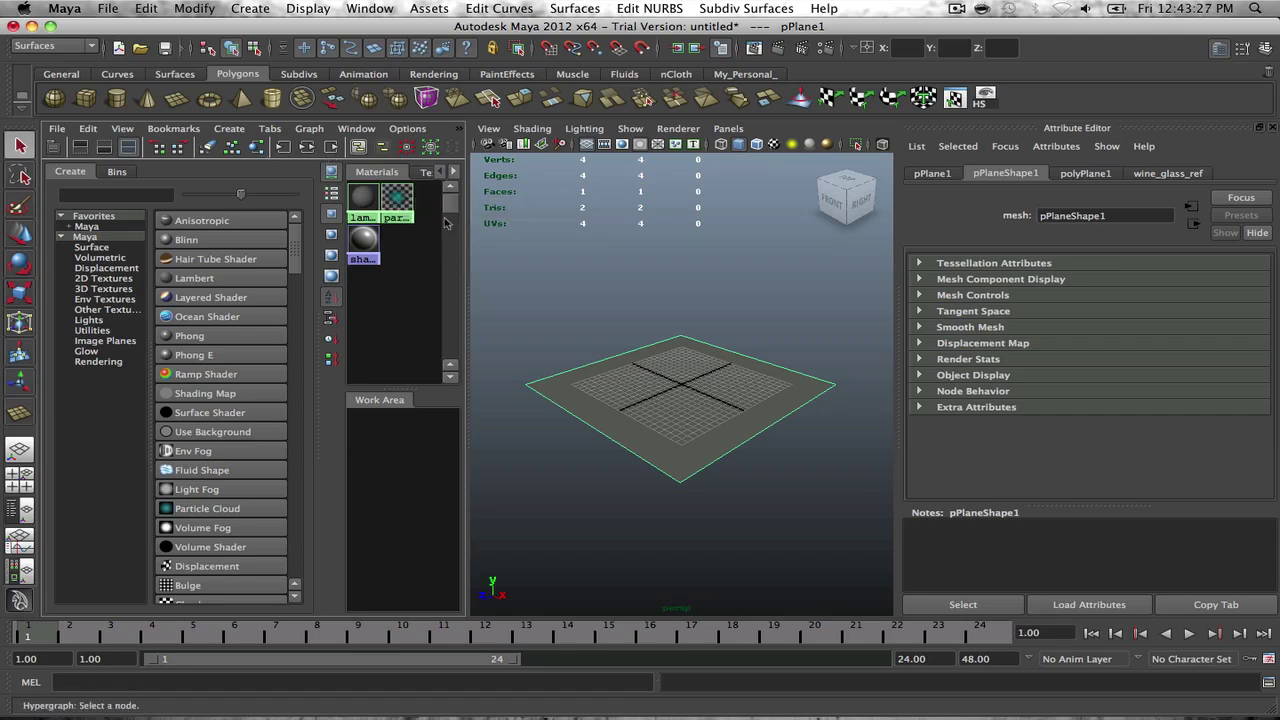
left_click(1160, 174)
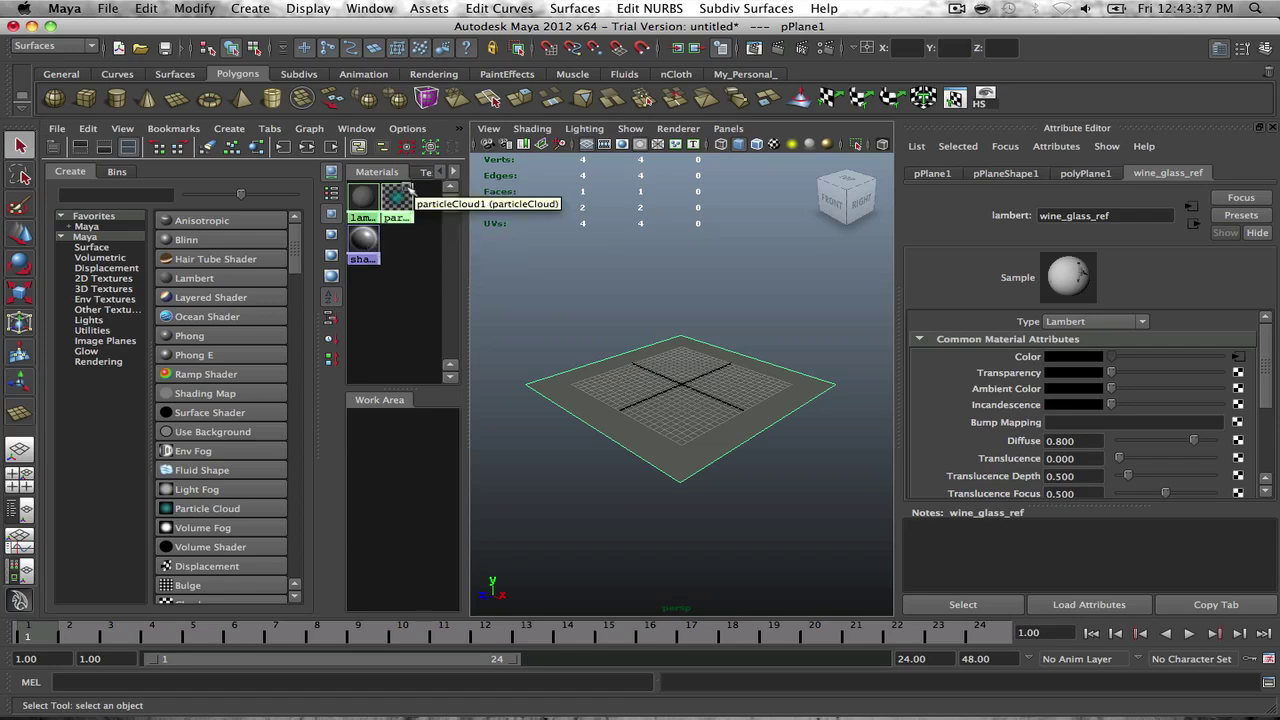
left_click(185, 279)
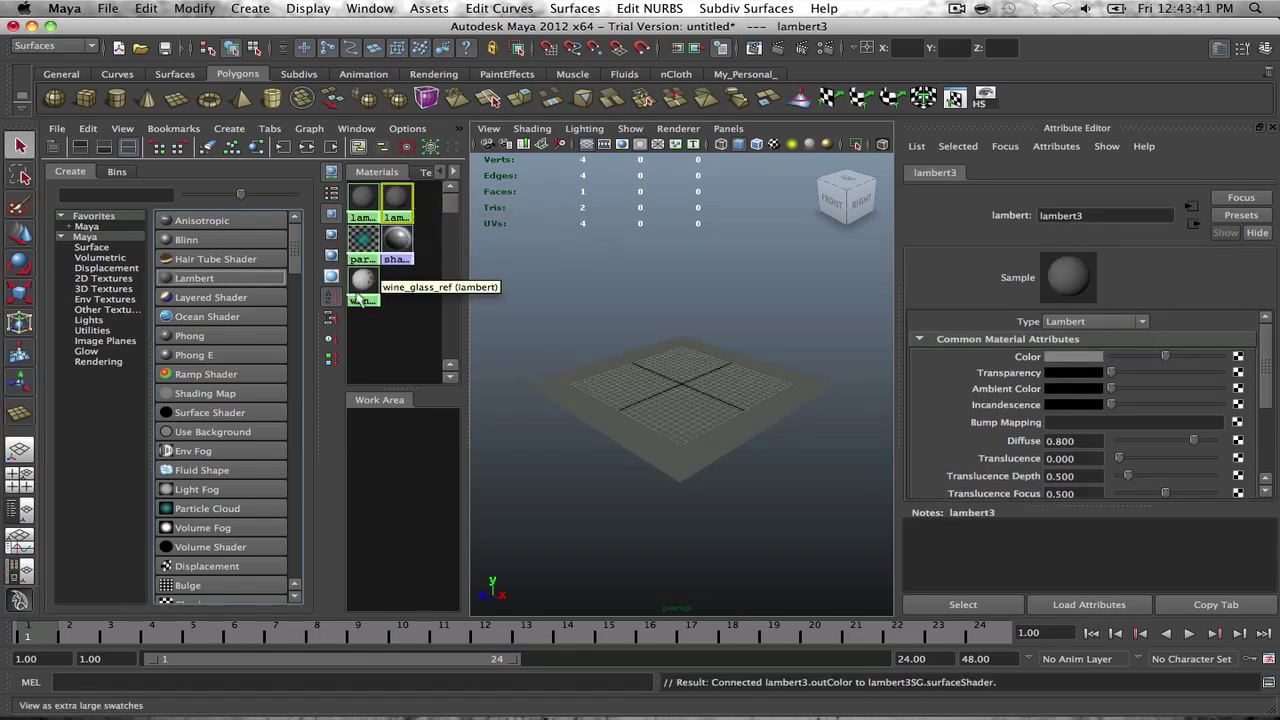
Step: Assign the wine_glass_ref material to the plane from the Hypershade and turn on textured display
left_click(619, 367)
right_click_drag(362, 291, 362, 254)
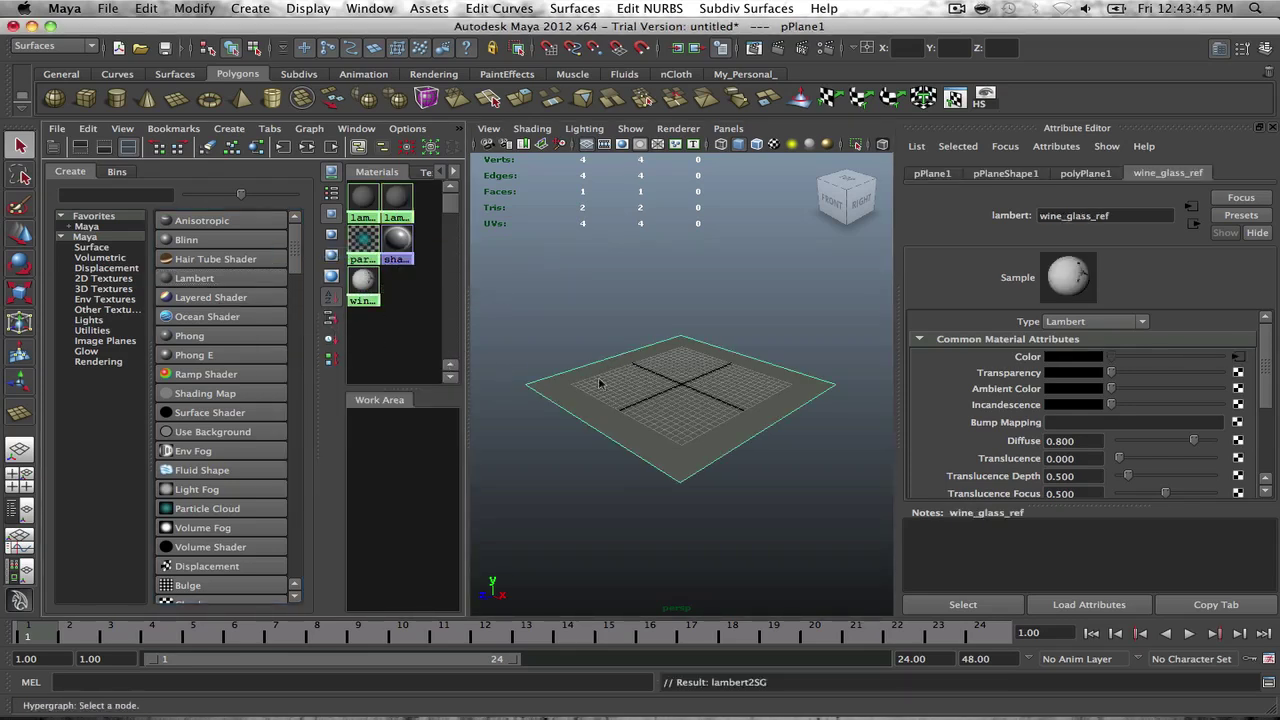
left_click(632, 392)
key("6")
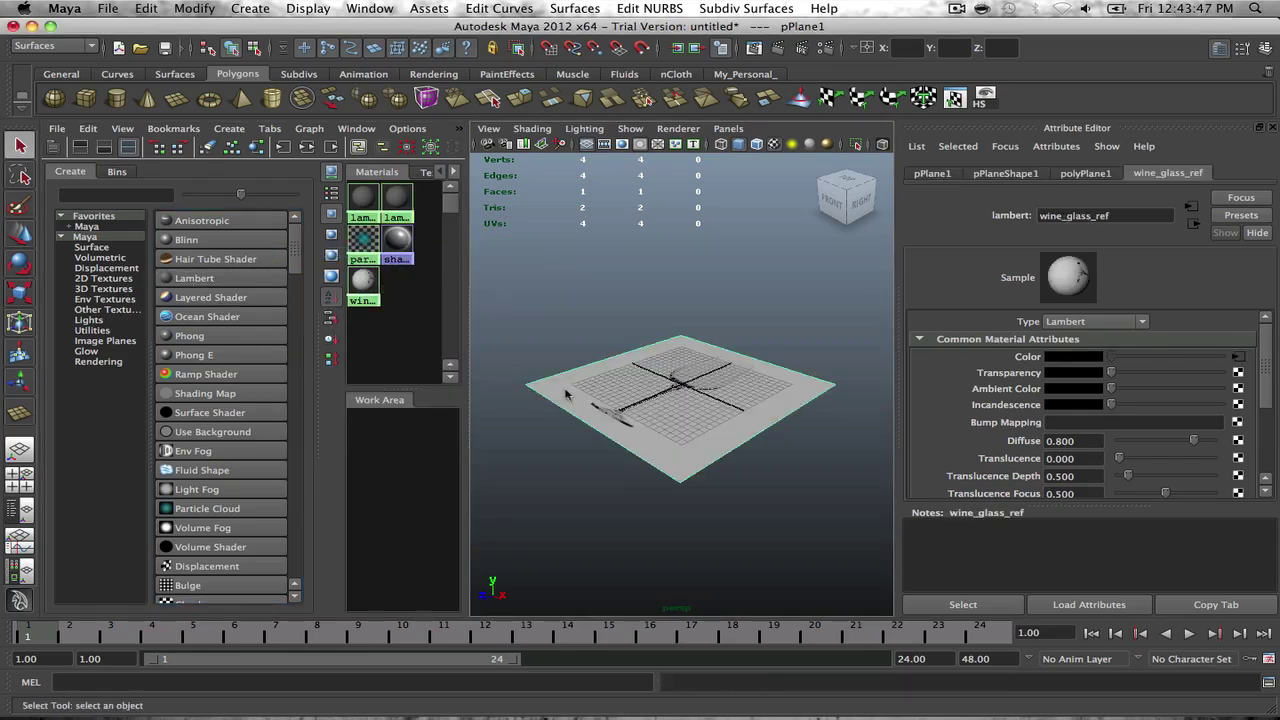
Step: Return to a single perspective view, check the wine glass image on the plane, and hide the Attribute Editor
left_click(19, 450)
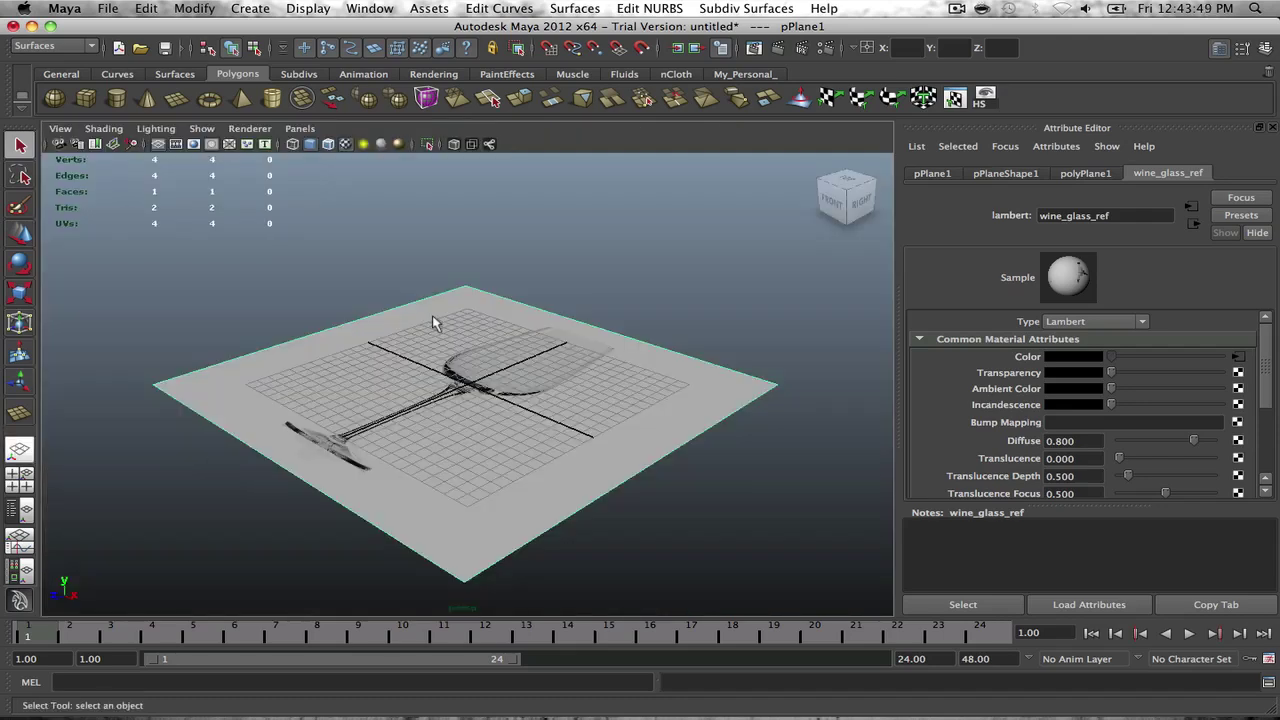
mouse_move(398, 325)
left_mouse_down("alt")
mouse_move(480, 318)
mouse_move(457, 303)
mouse_move(412, 322)
left_mouse_up("alt")
left_click(472, 254)
left_click(505, 365)
left_click_drag(505, 365, 552, 349, "alt")
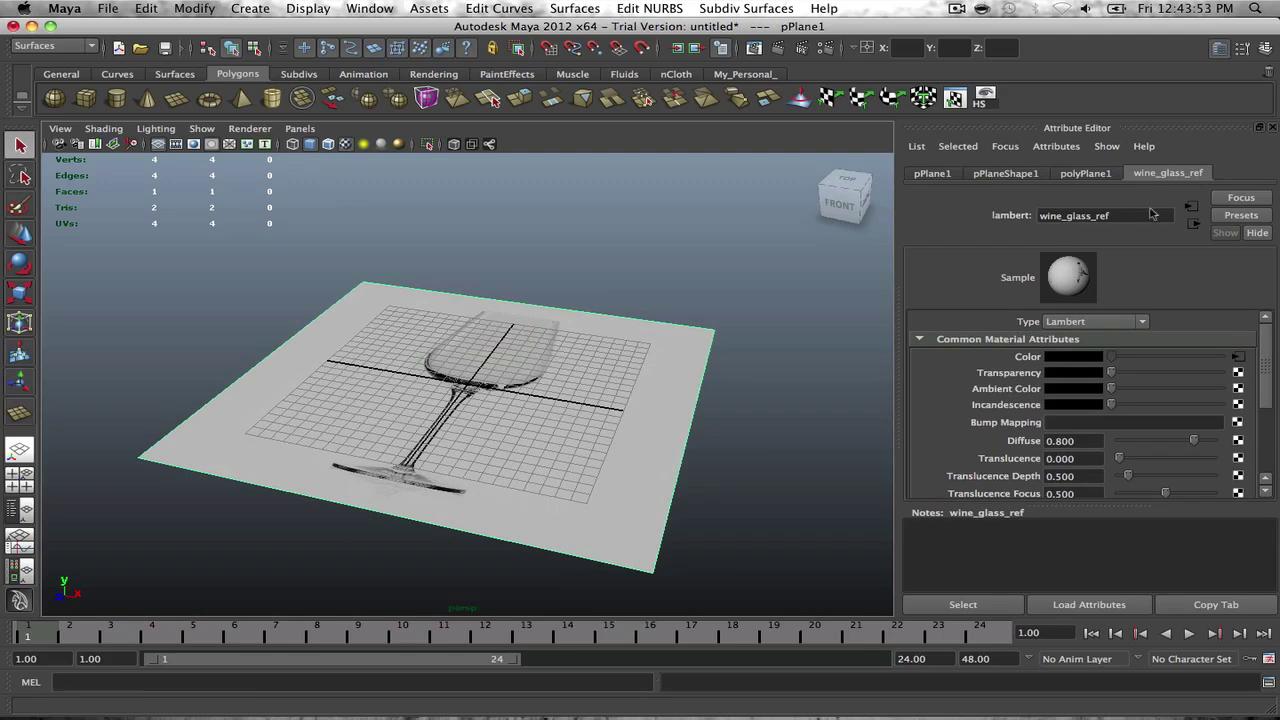
left_click(1218, 48)
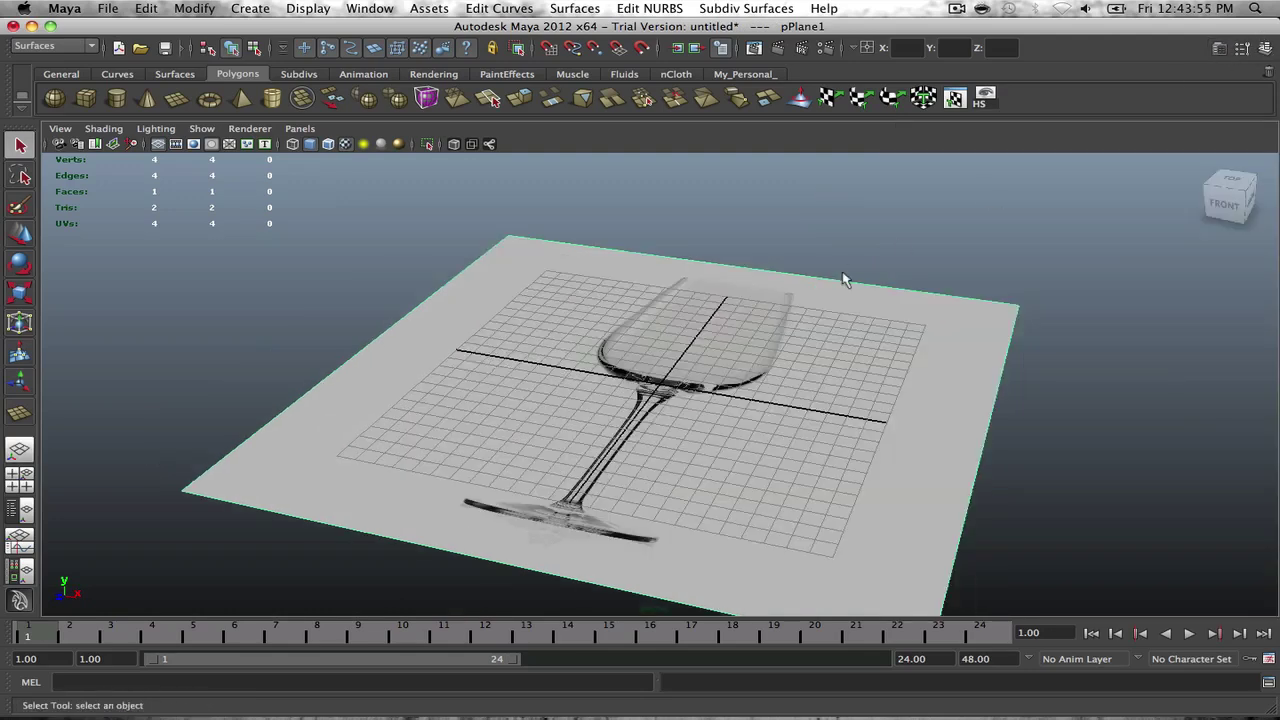
scroll(842, 271, "down", 3)
Step: View the plane in the four-view layout and the maximized top view, and return to the full perspective view
left_click(19, 480)
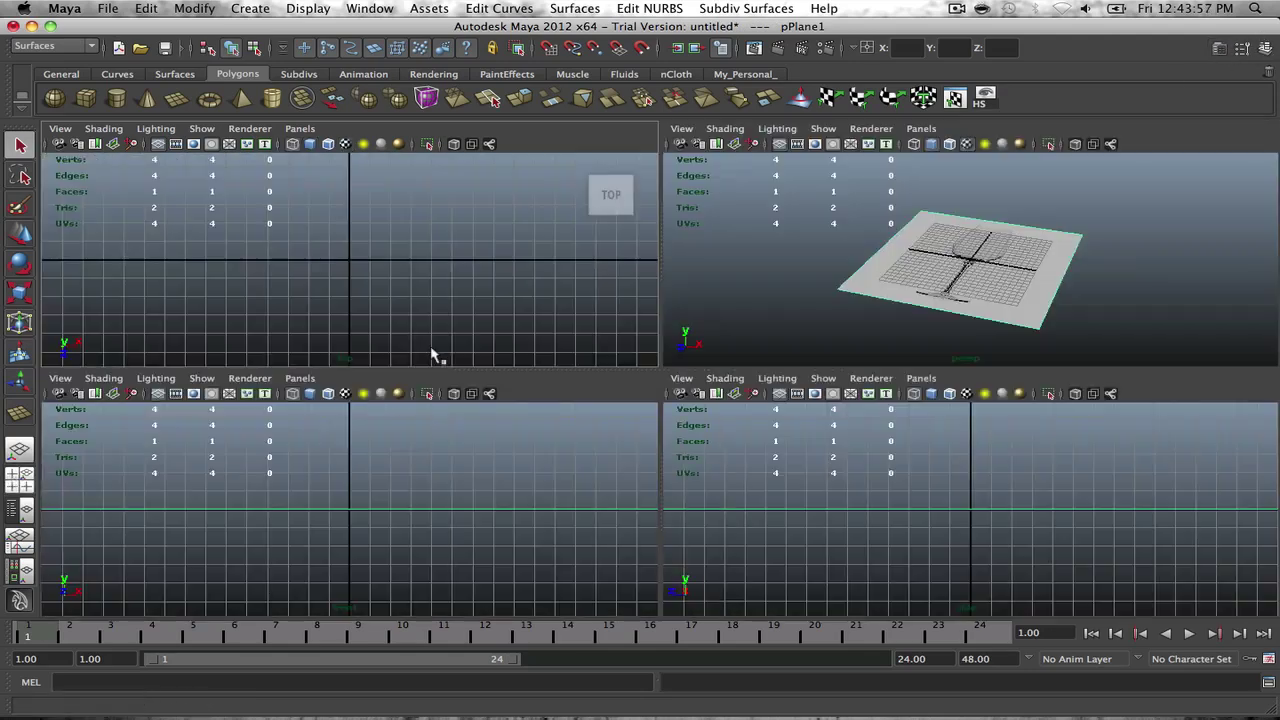
key("space")
scroll(463, 318, "down", 6)
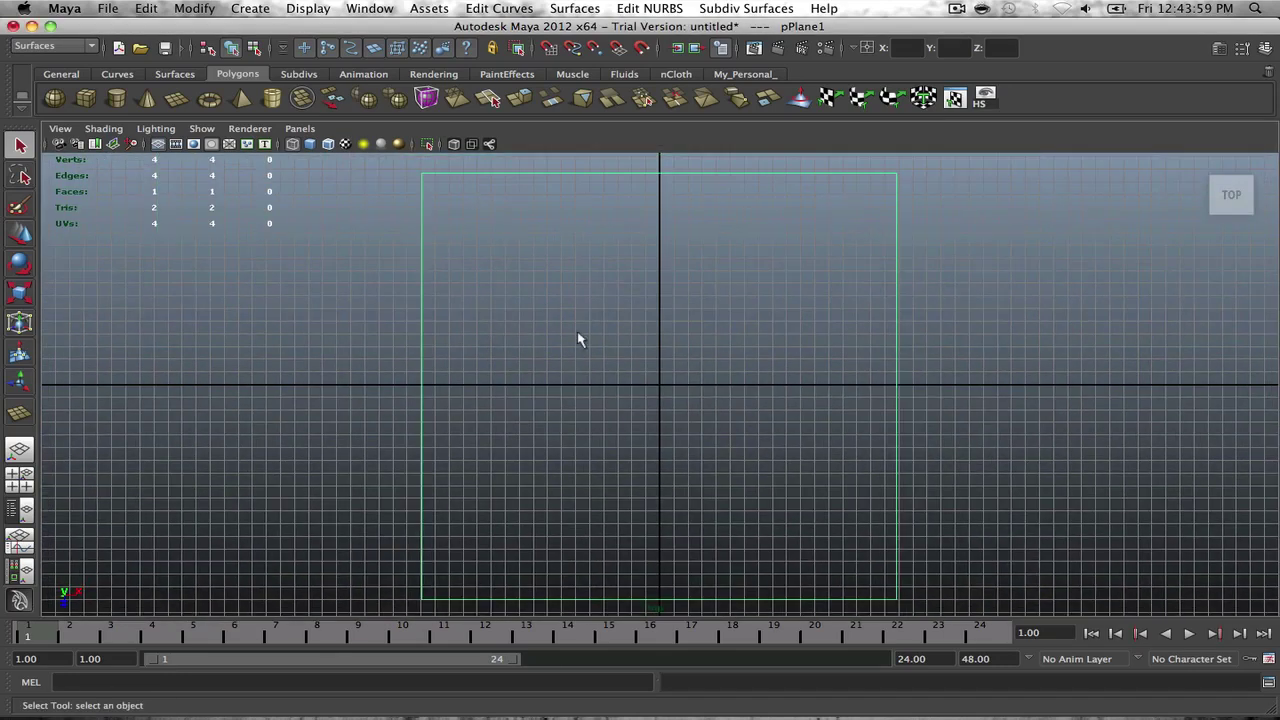
key("space")
key("space")
key("space")
middle_click_drag(777, 365, 664, 359, "alt")
left_click_drag(664, 359, 570, 325, "alt")
Step: Stand the reference plane upright by setting its Rotate X to 90
left_click(1264, 50)
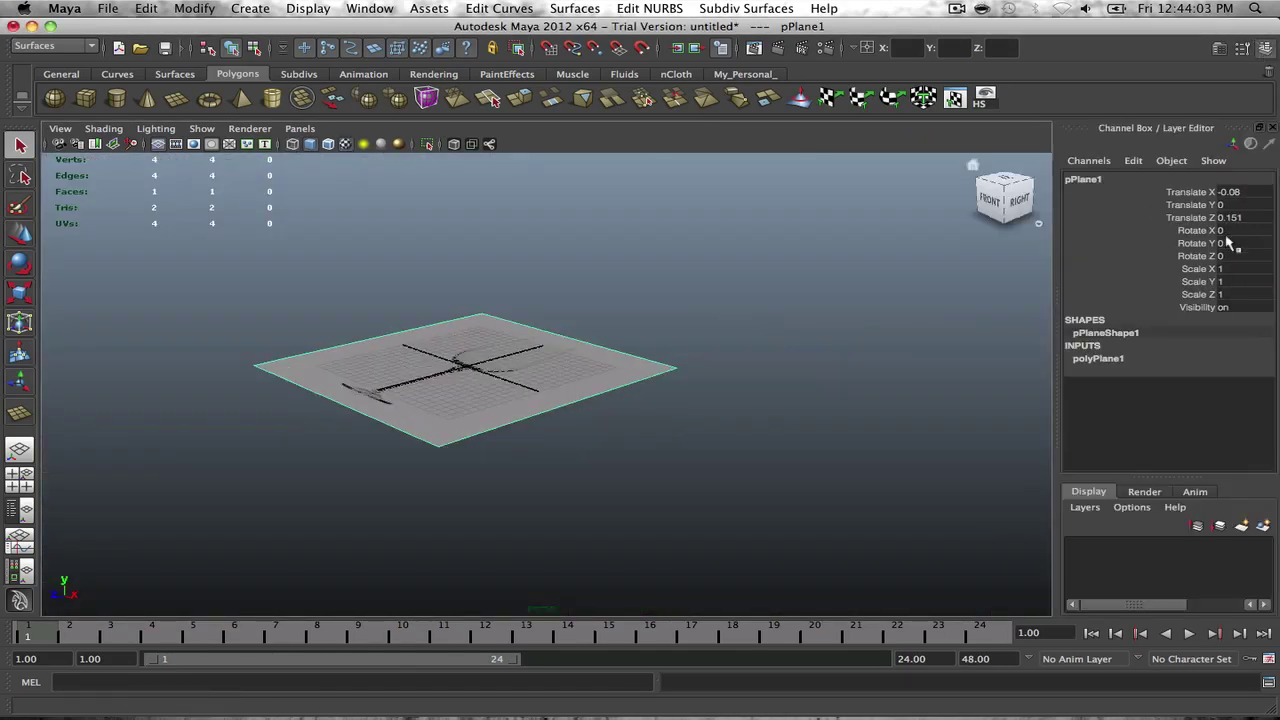
left_click(1228, 243)
left_click(1228, 230)
type("90")
key("Return")
Step: Maximize the front view with textured shading and frame the whole wine glass reference image
key("space")
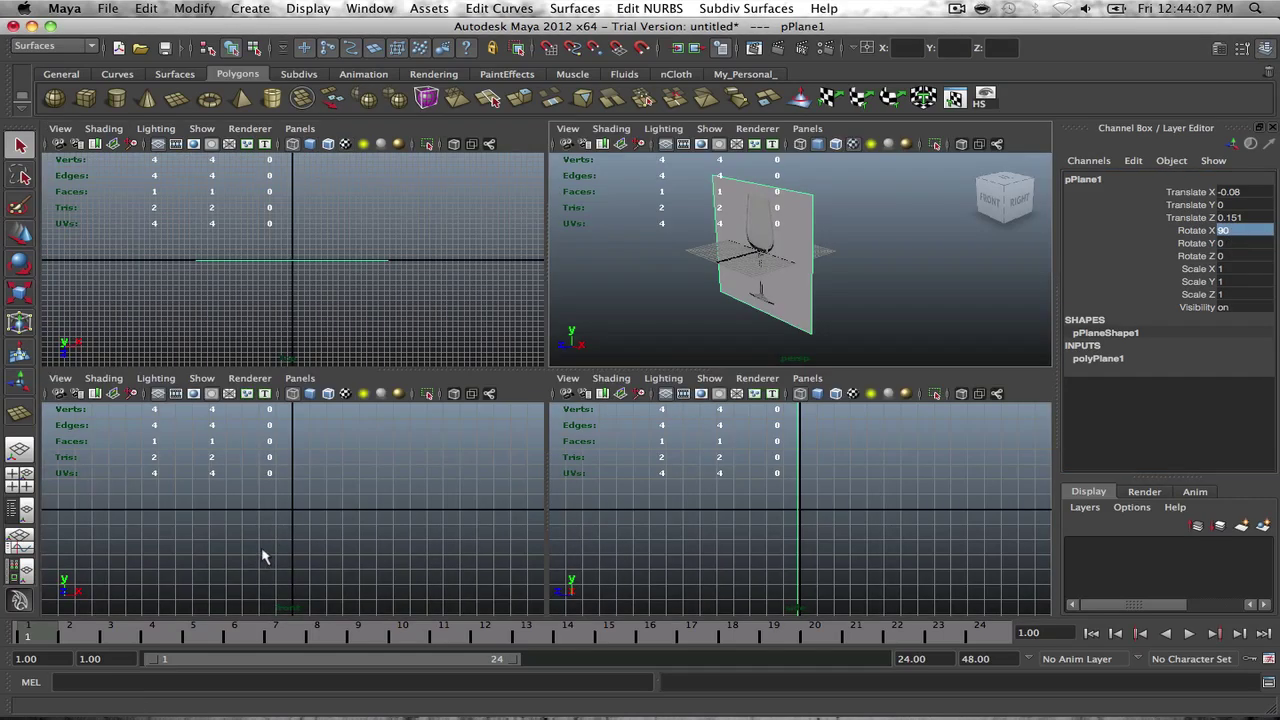
key("space")
scroll(415, 475, "down", 3)
key("5")
key("6")
scroll(455, 472, "down", 3)
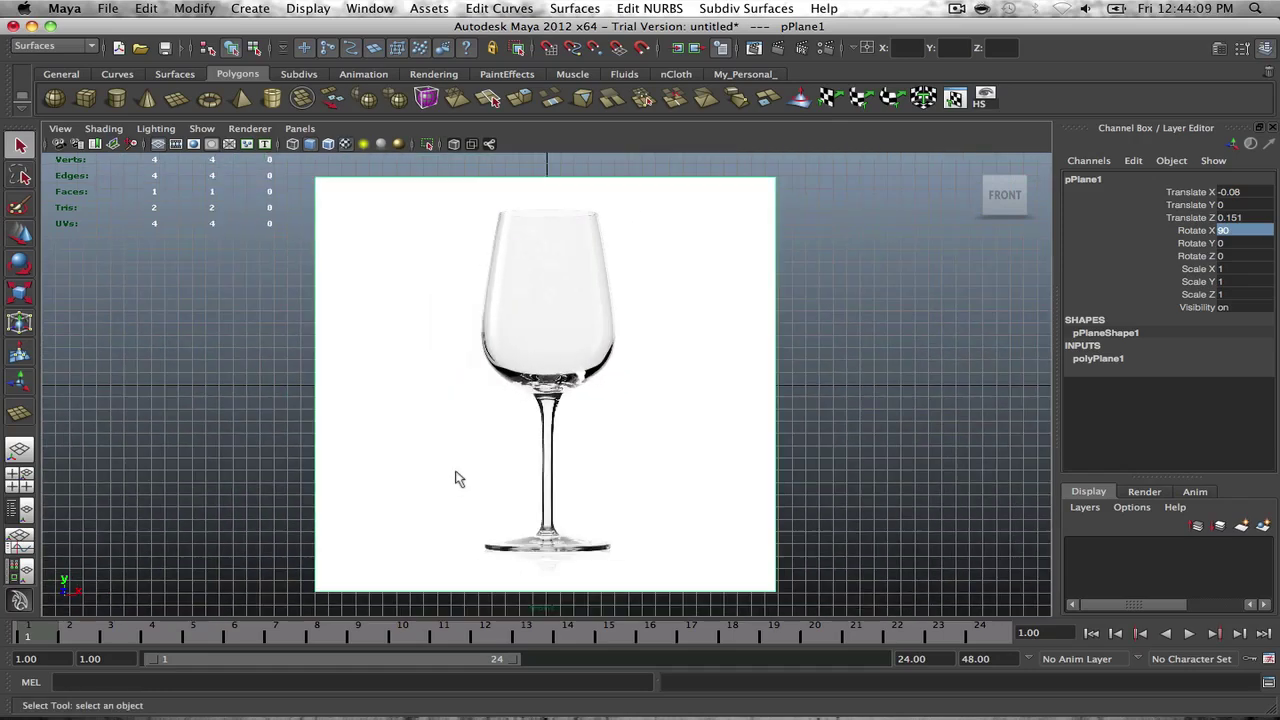
scroll(468, 460, "up", 3)
scroll(508, 452, "down", 3)
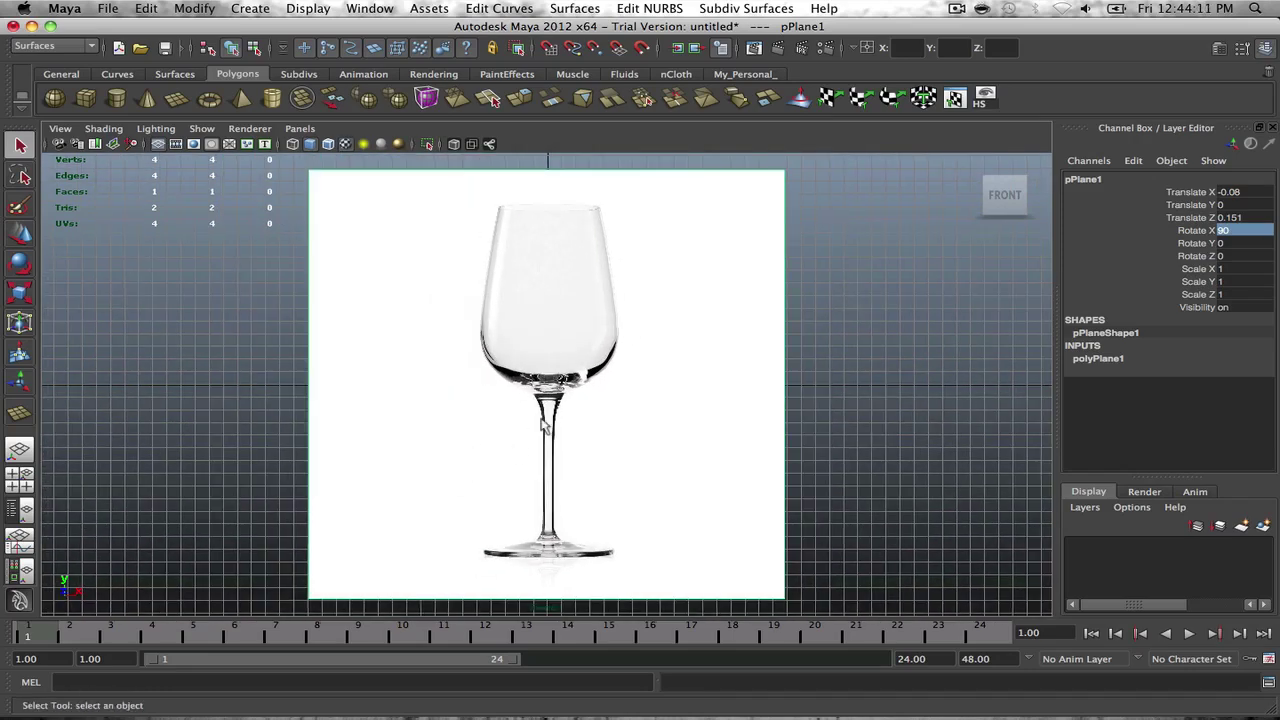
right_click_drag(563, 420, 600, 397)
key("r")
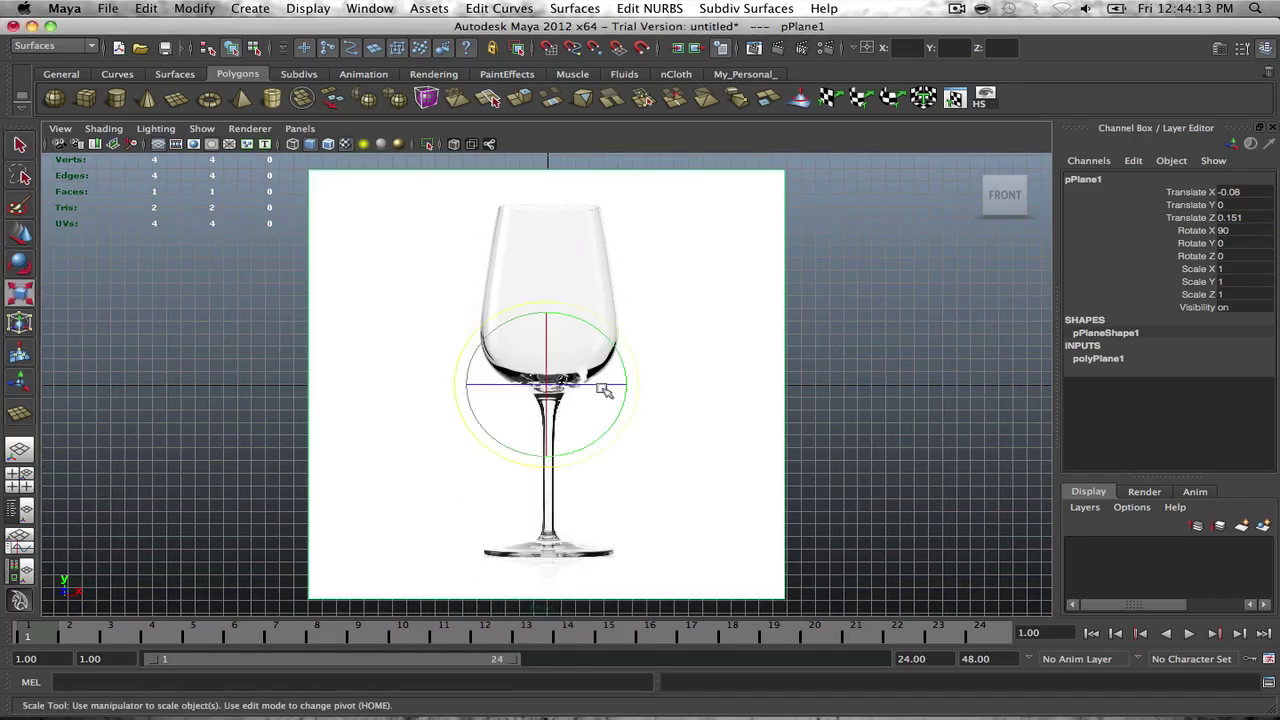
left_click_drag(626, 385, 630, 387)
key("super+z")
Step: Deselect the reference plane, start the CV Curve Tool and turn on X-Ray shading in the front view
left_click(818, 390)
scroll(798, 397, "up", 3)
scroll(688, 397, "down", 3)
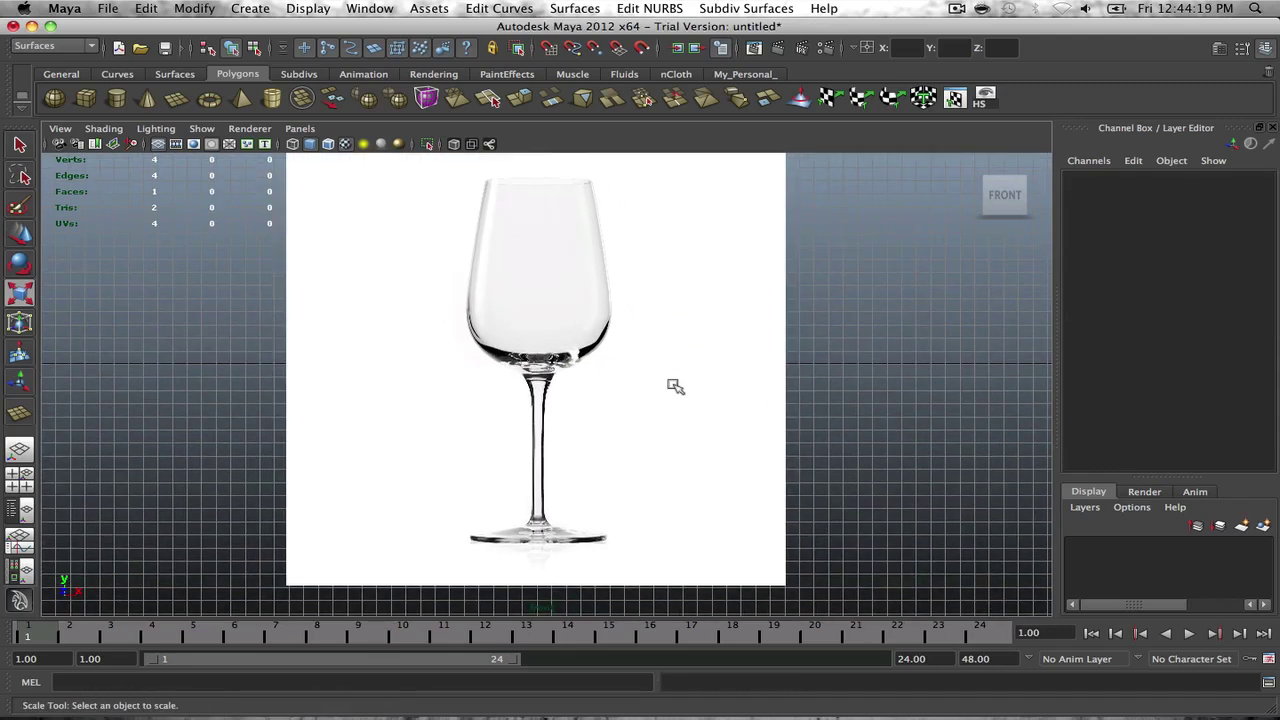
scroll(534, 354, "down", 2)
middle_click_drag(527, 330, 543, 345, "alt")
key("r")
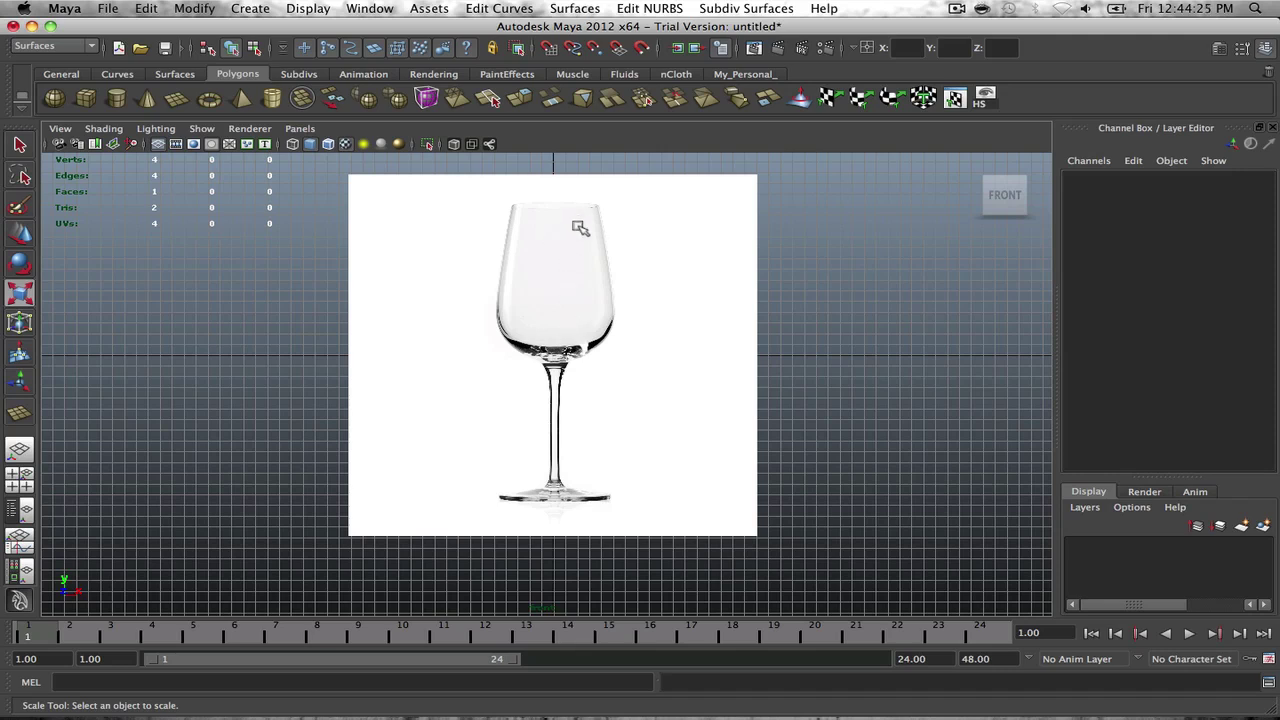
left_click(263, 7)
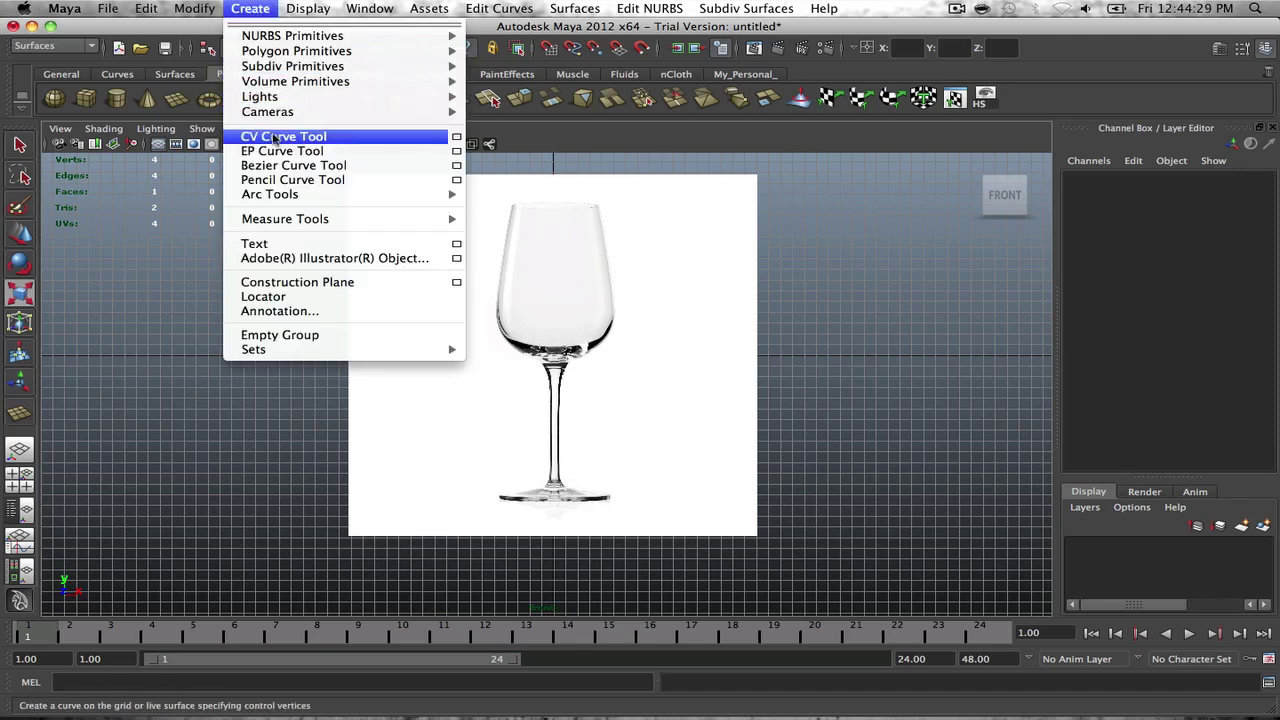
left_click(281, 138)
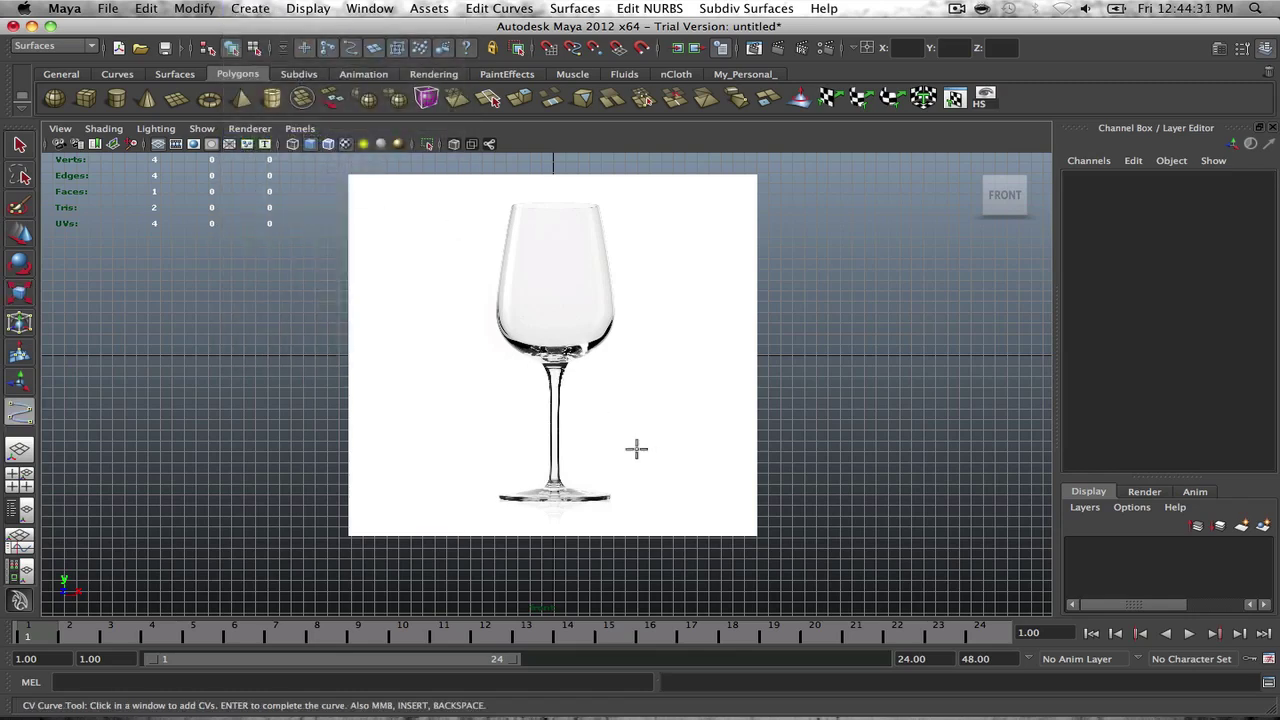
left_click(454, 144)
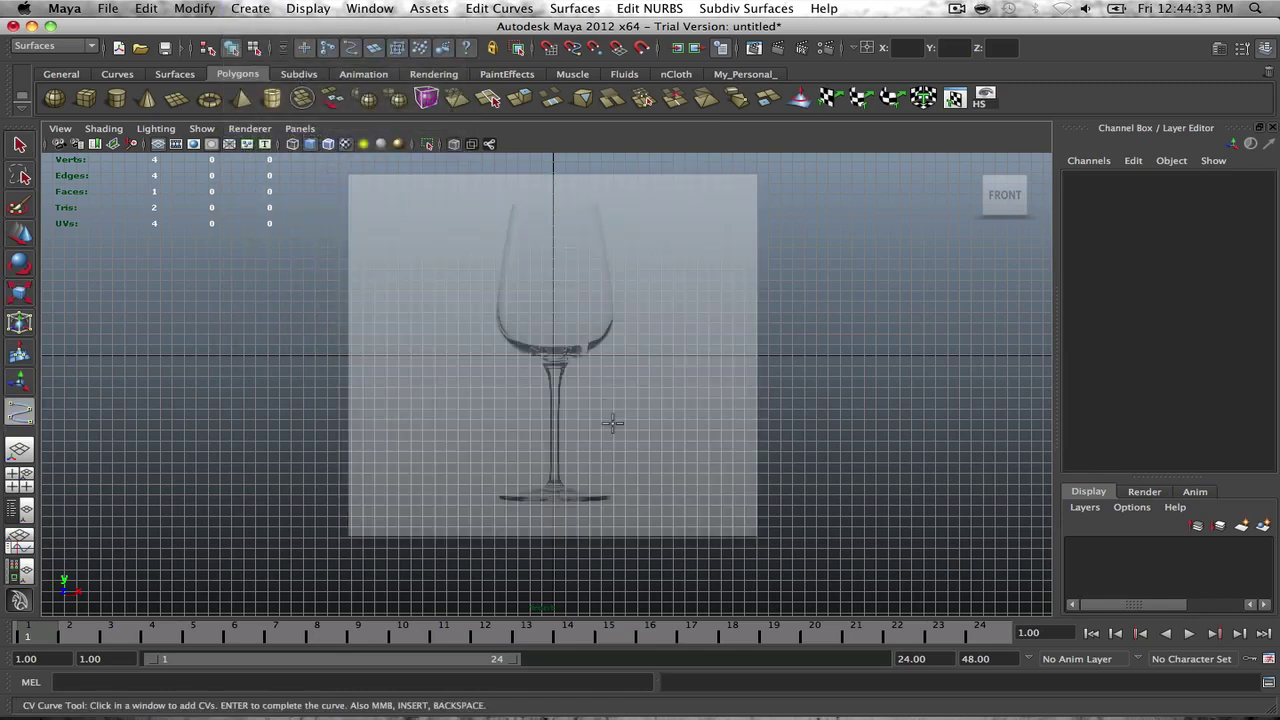
Step: Begin the profile curve at the foot's bottom centre and trace the underside of the foot out to its outer edge
scroll(620, 440, "up", 5)
middle_click_drag(633, 459, 606, 395, "alt")
scroll(606, 395, "up", 3)
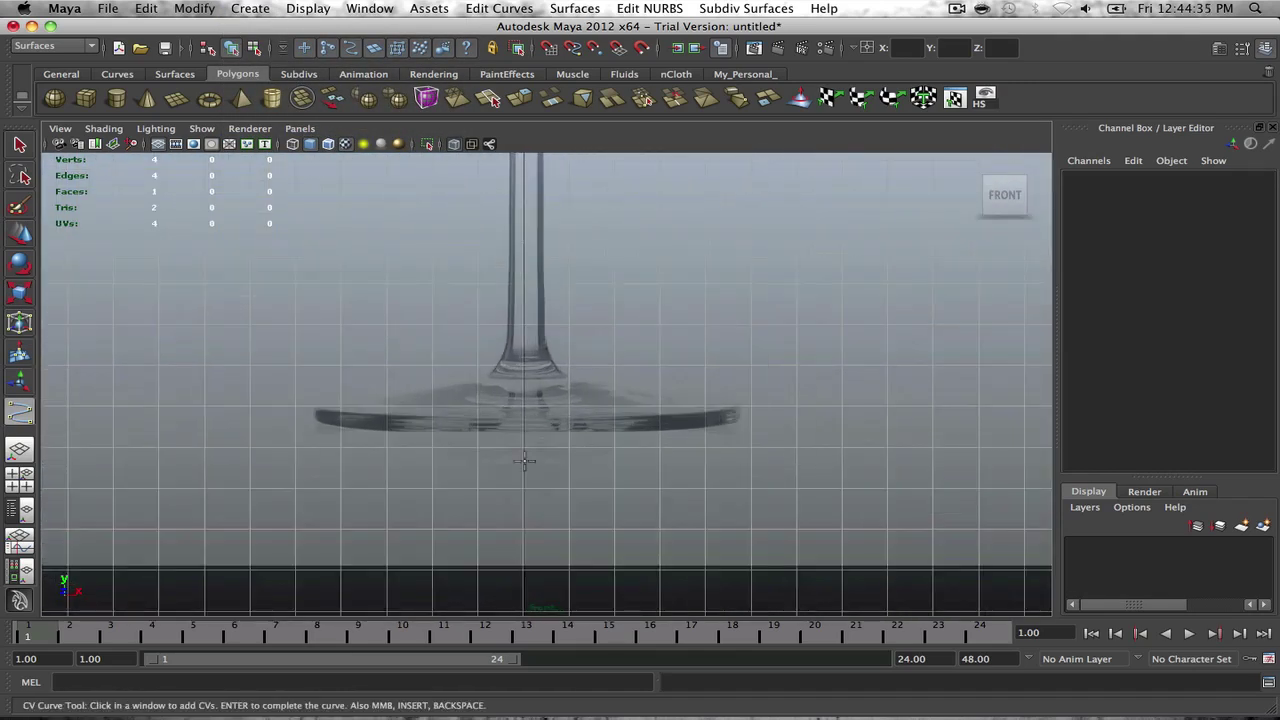
scroll(529, 436, "up", 2)
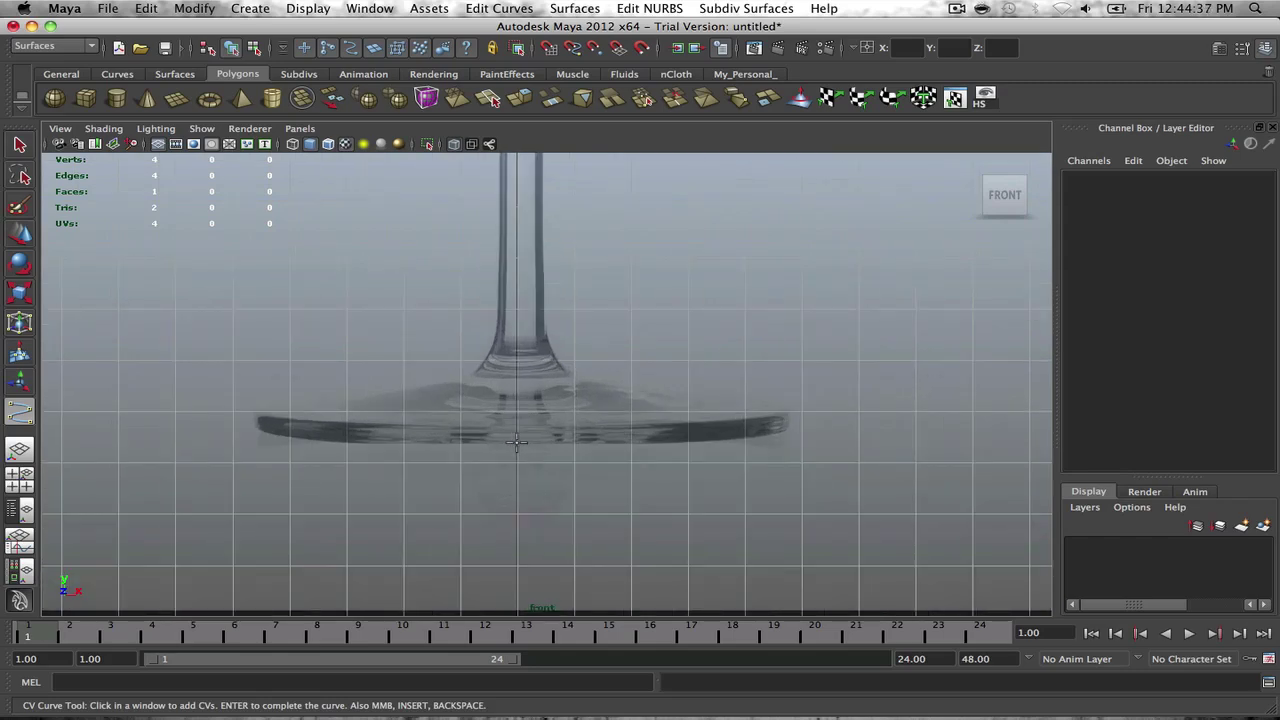
scroll(578, 300, "down", 6)
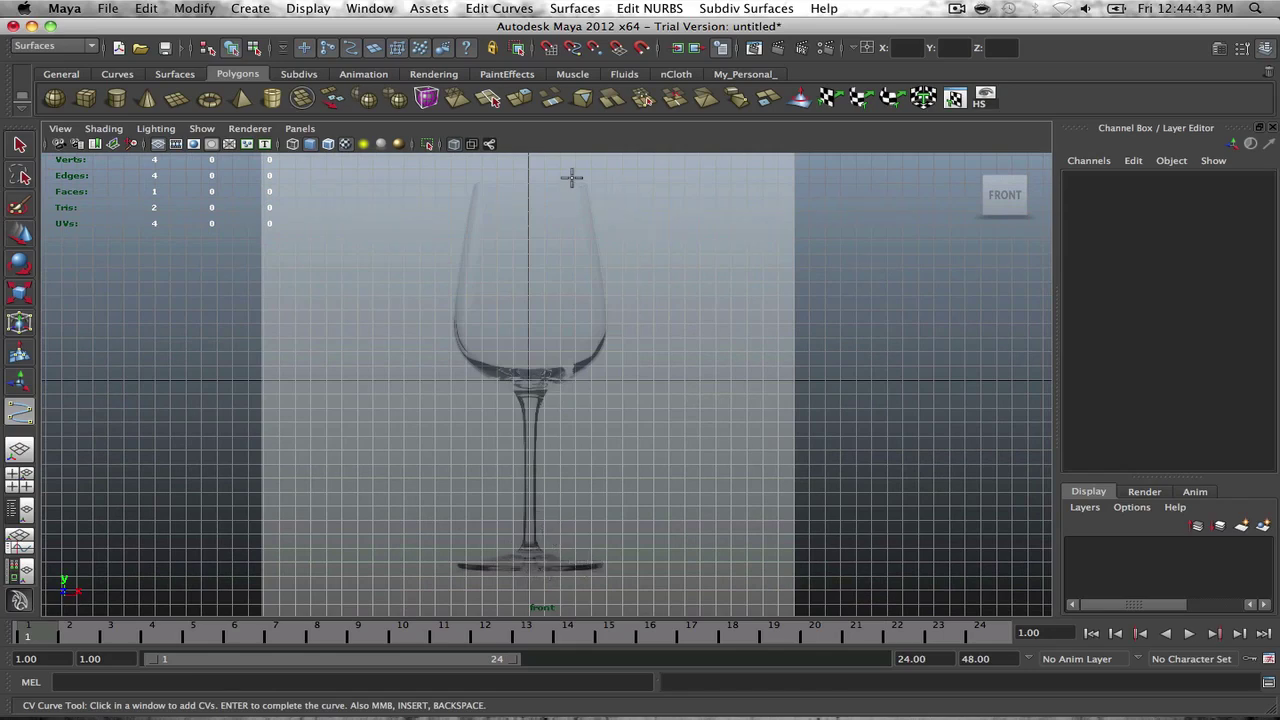
scroll(554, 475, "up", 6)
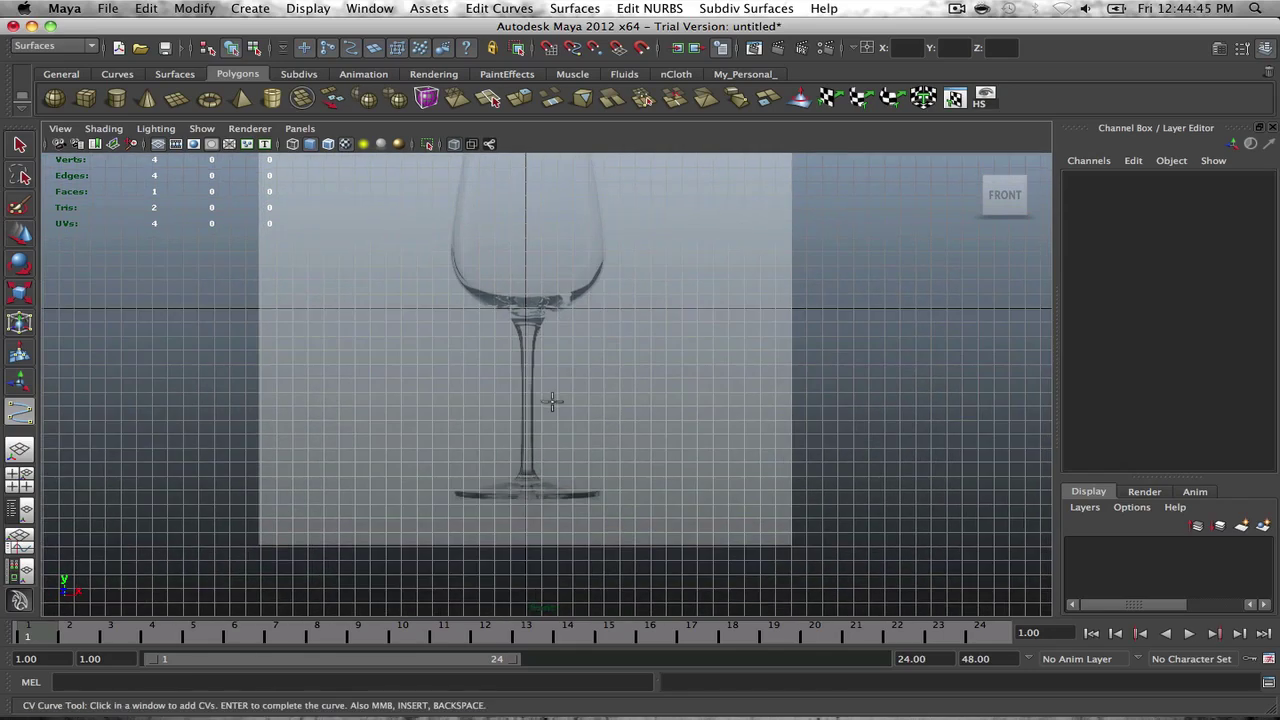
scroll(571, 476, "up", 2)
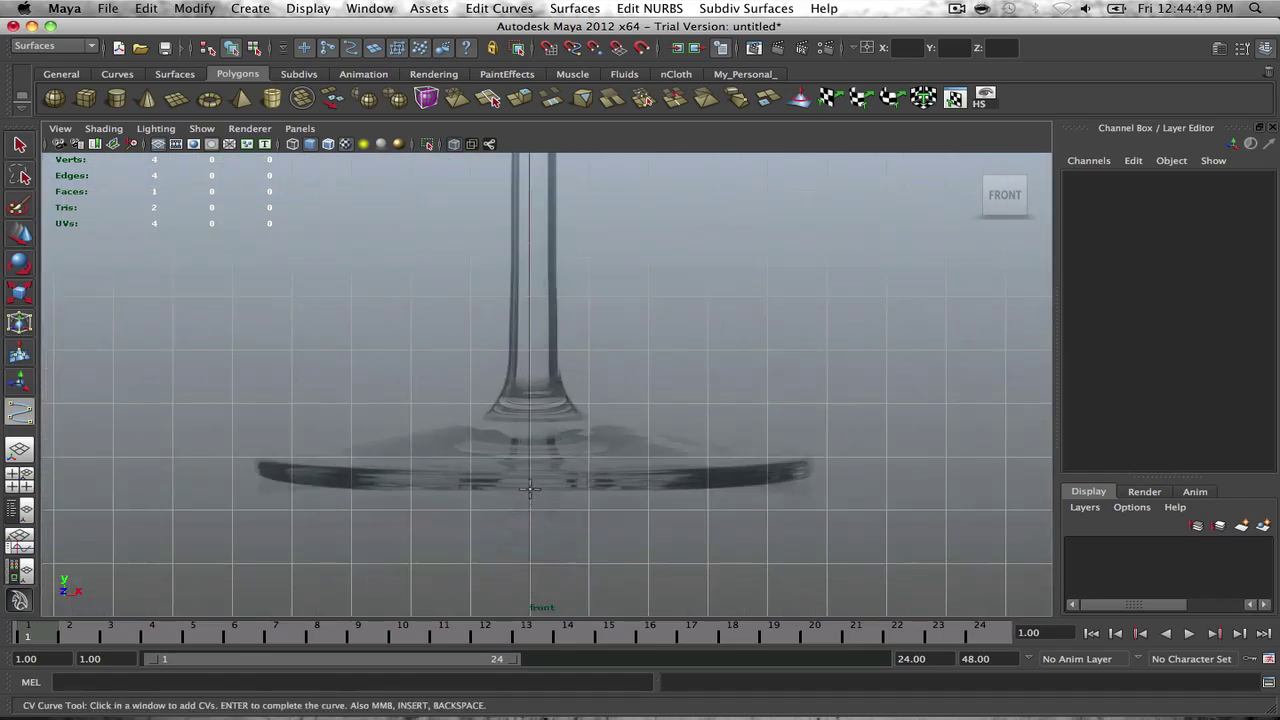
left_click(531, 489)
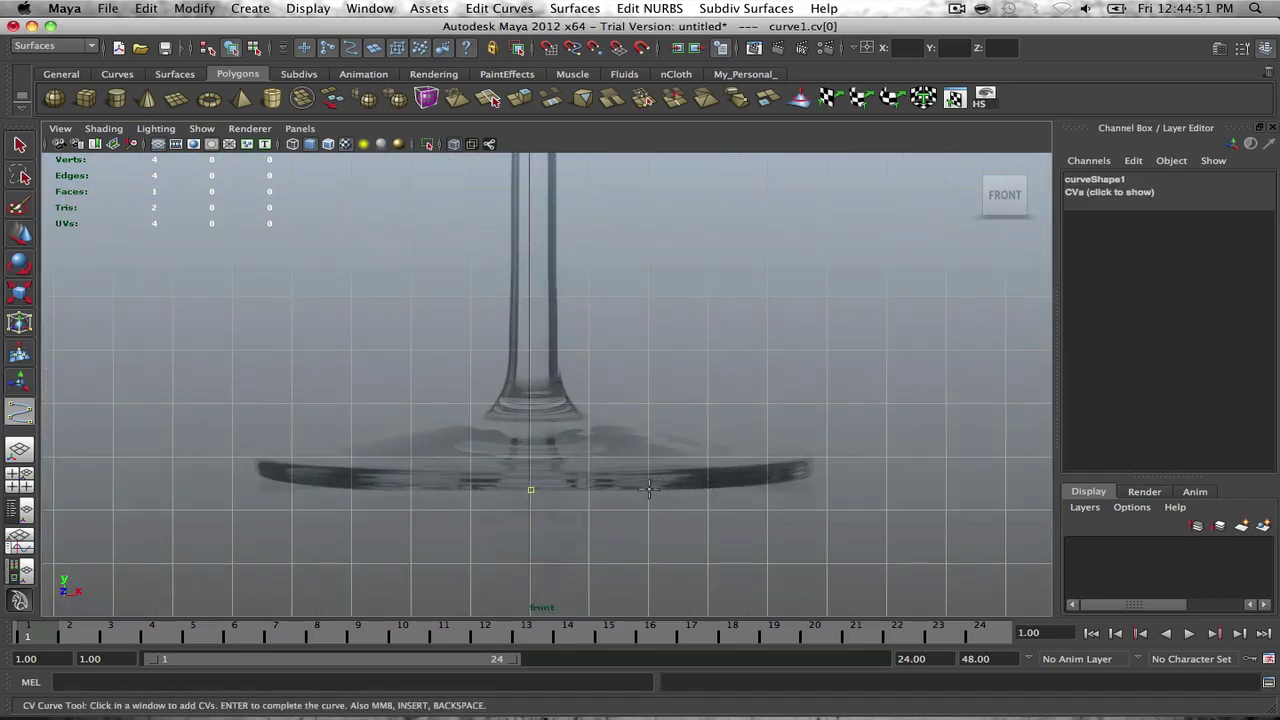
left_click(711, 489)
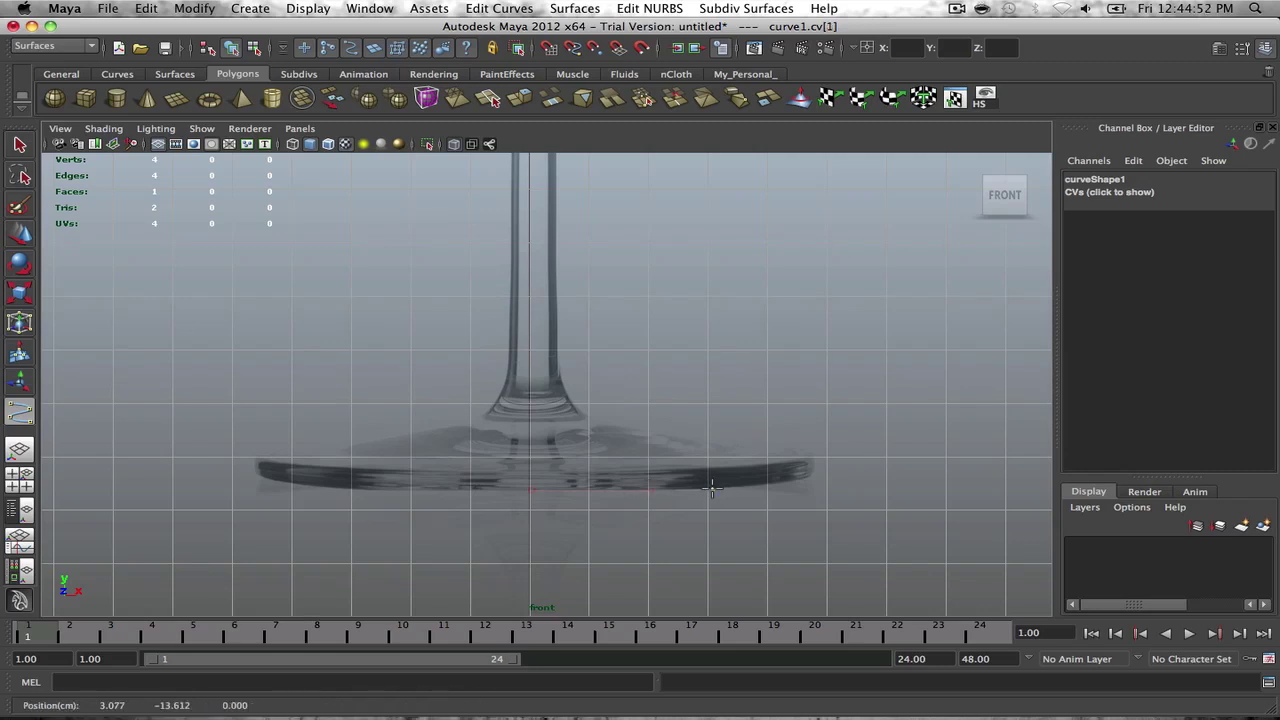
left_click(785, 482)
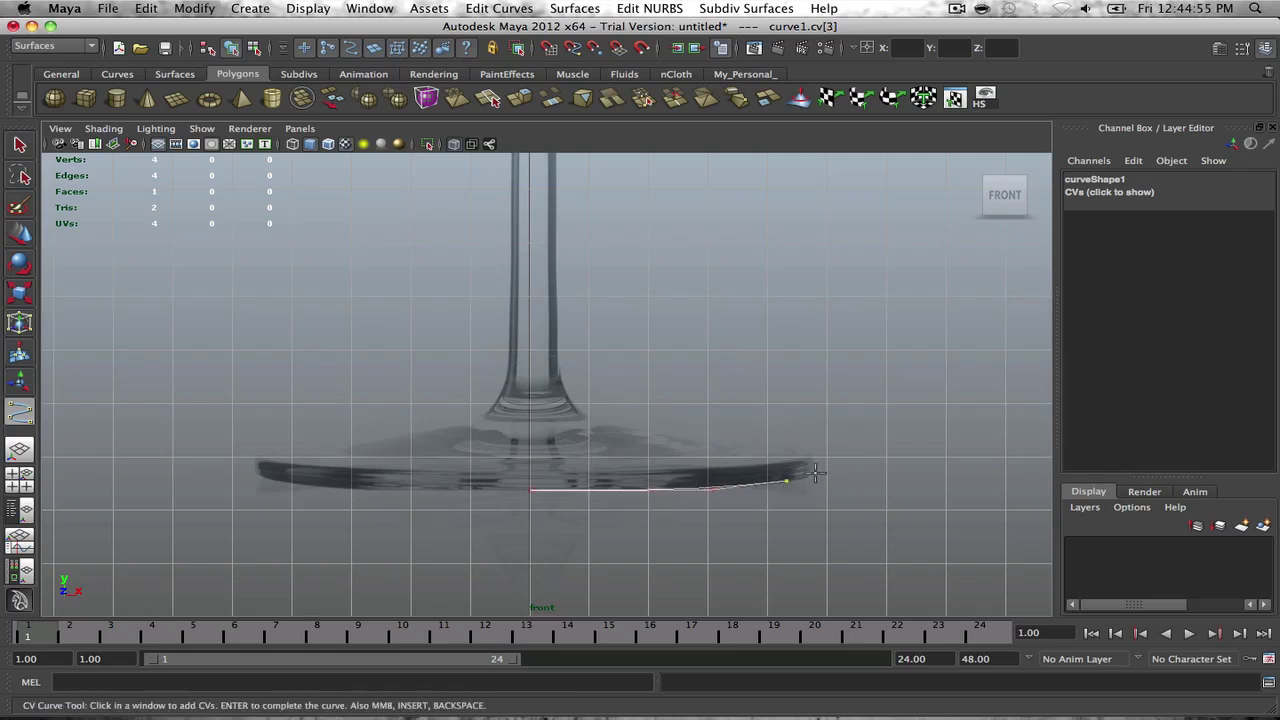
left_click(813, 472)
left_click(814, 470)
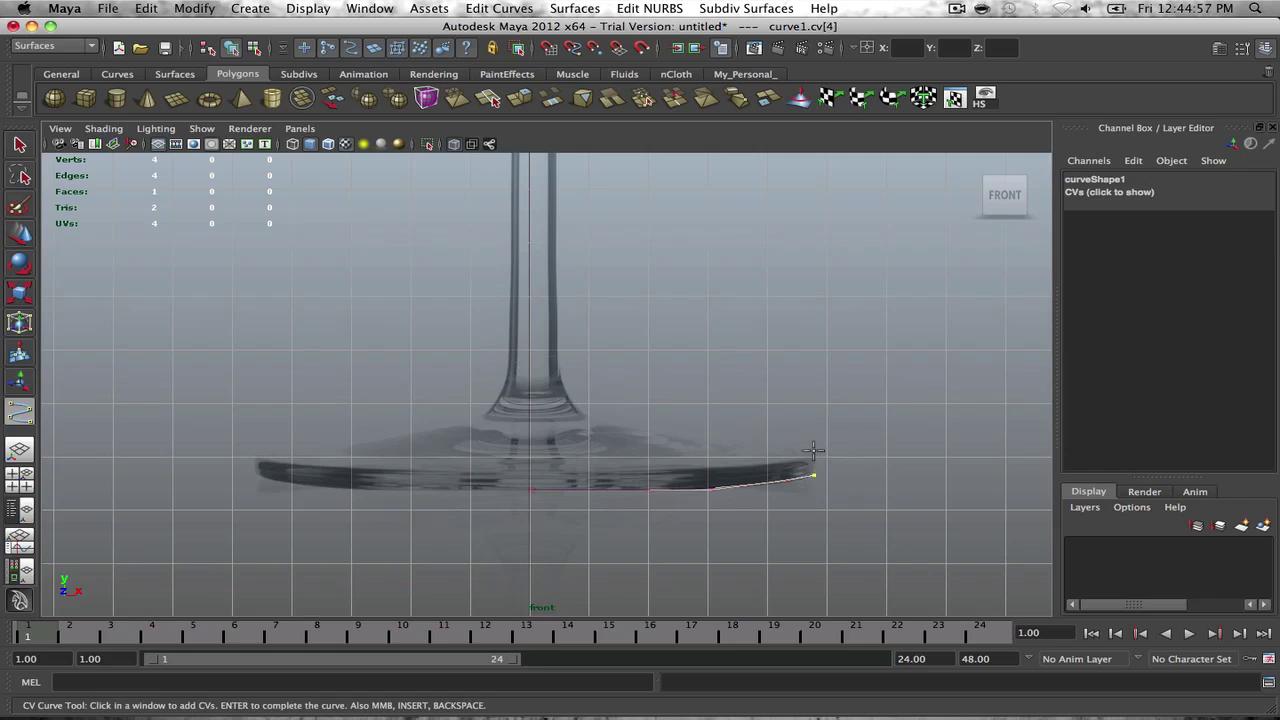
Step: Carry the curve around the foot's edge and back inward along its upper surface, correcting one misplaced control vertex
left_click(813, 450)
left_click(778, 444)
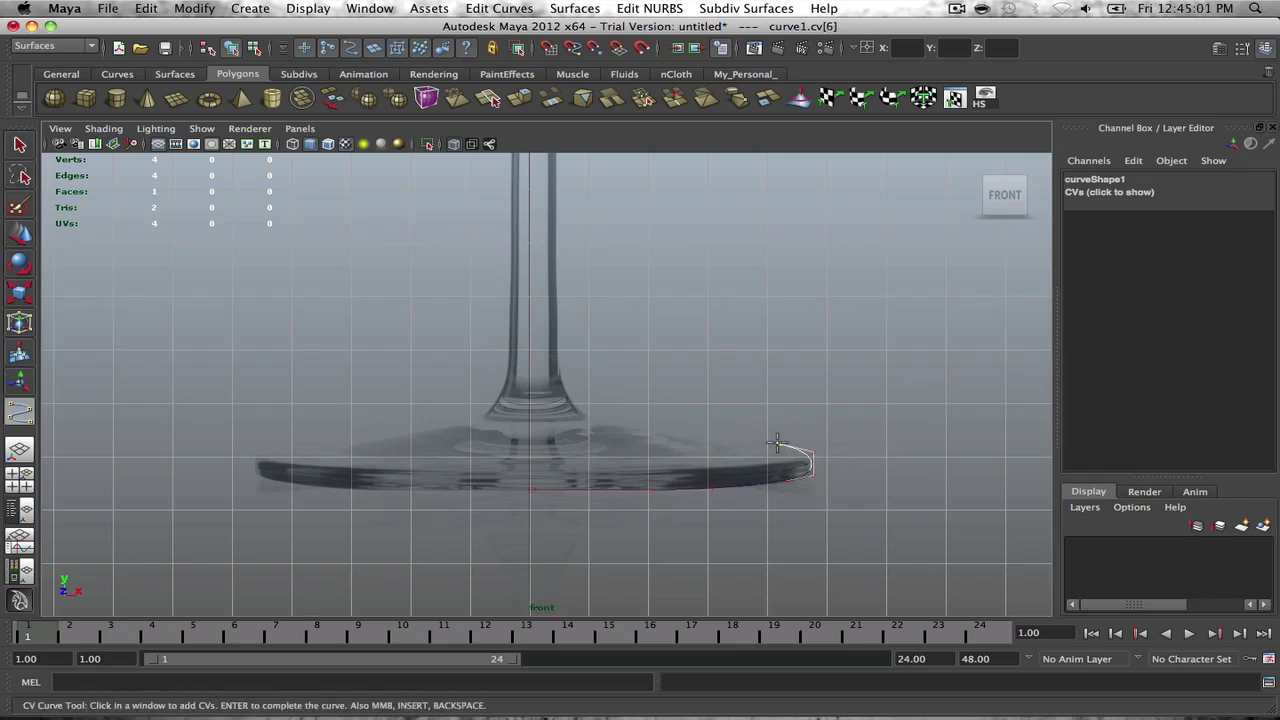
left_click(749, 438)
left_click(710, 432)
left_click(678, 426)
key("z")
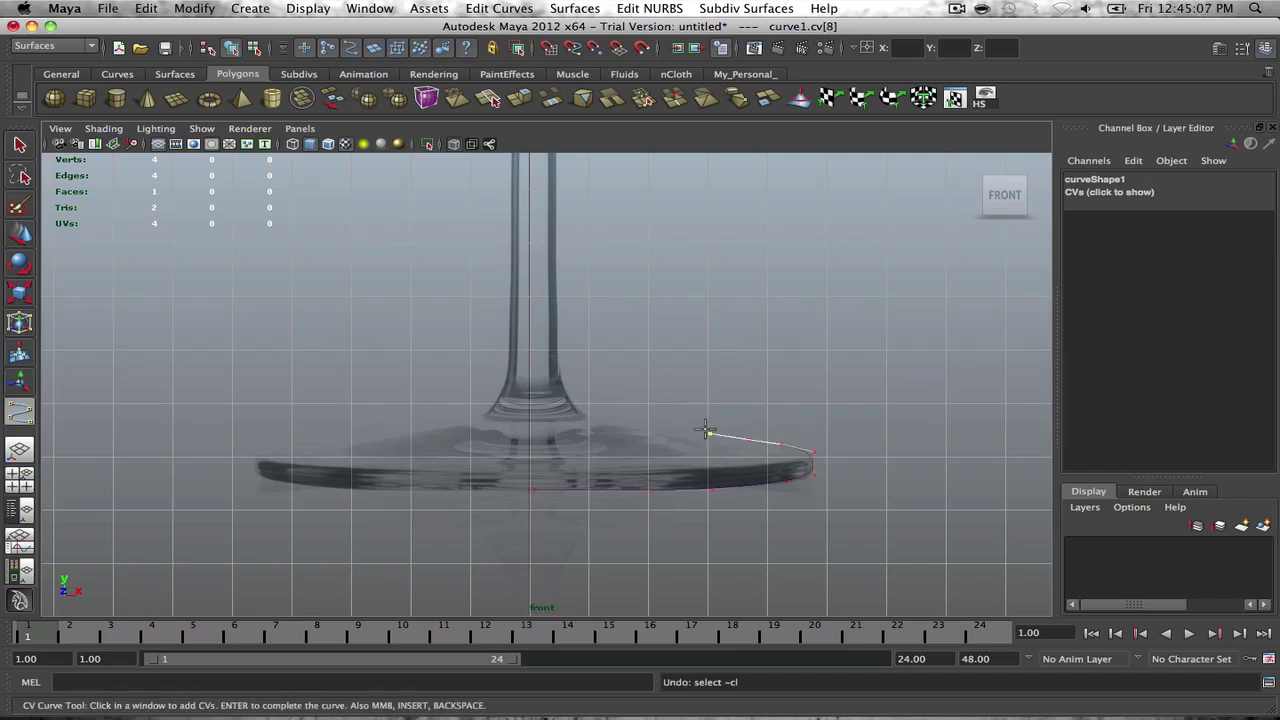
left_click(692, 424)
left_click(668, 419)
Step: Extend the curve over the inner part of the foot and up the flared base of the stem
scroll(674, 419, "up", 2)
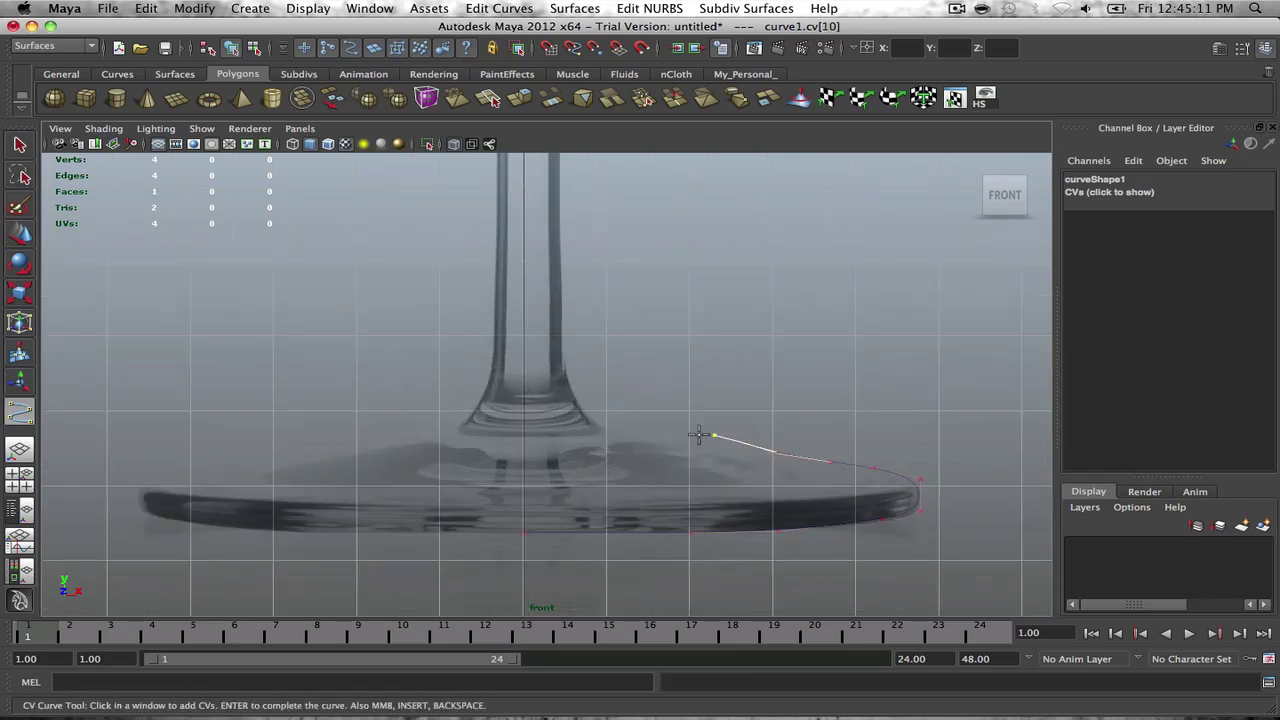
scroll(706, 434, "up", 1)
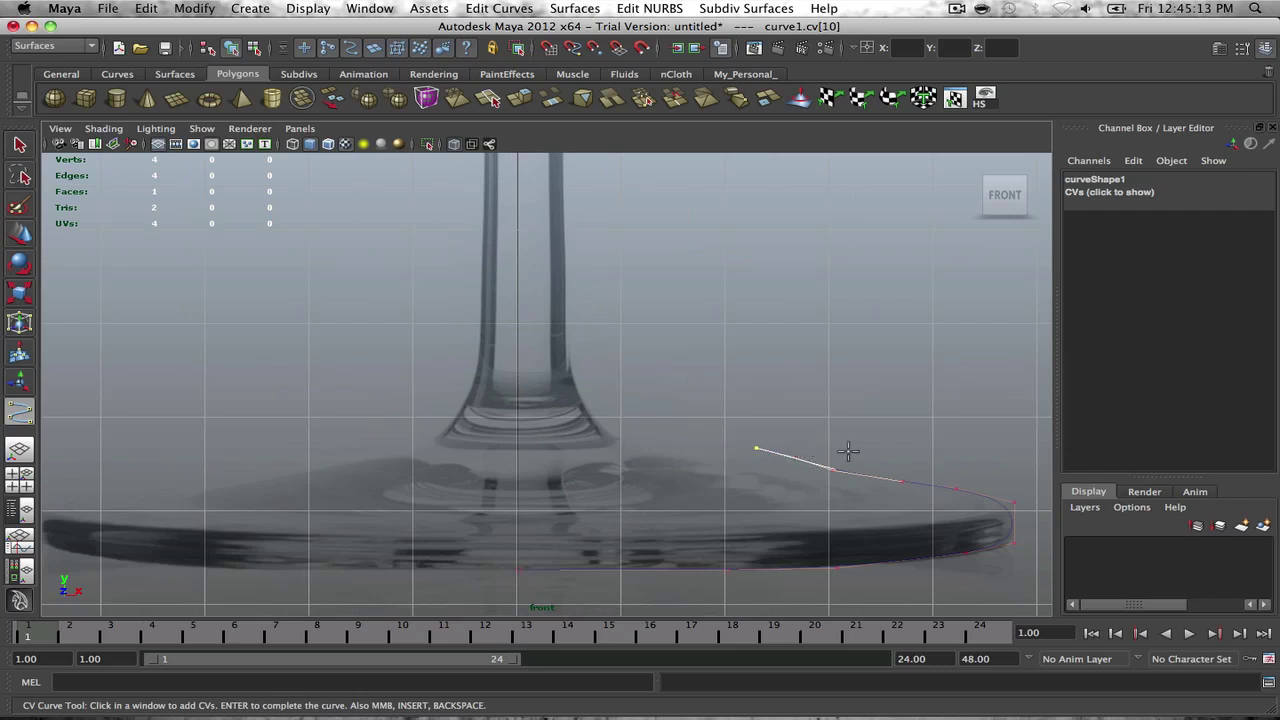
left_click(714, 442)
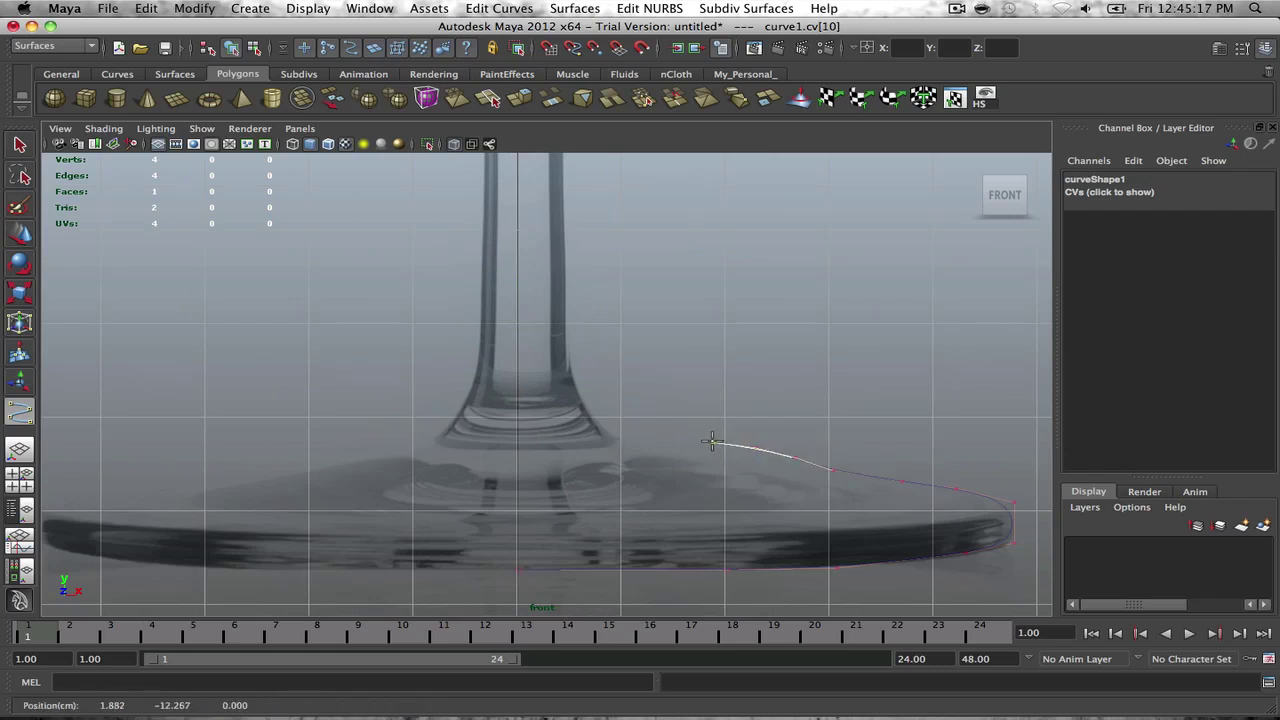
left_click(711, 441)
left_click_drag(652, 441, 611, 427)
middle_click_drag(634, 434, 674, 483, "alt")
left_click(613, 421)
Step: Try placing a control vertex beside the stem with grid snapping on, and undo that point
scroll(634, 355, "down", 3)
mouse_move(640, 340)
middle_mouse_down("alt")
mouse_move(638, 438)
mouse_move(634, 317)
middle_mouse_up("alt")
scroll(622, 420, "up", 2)
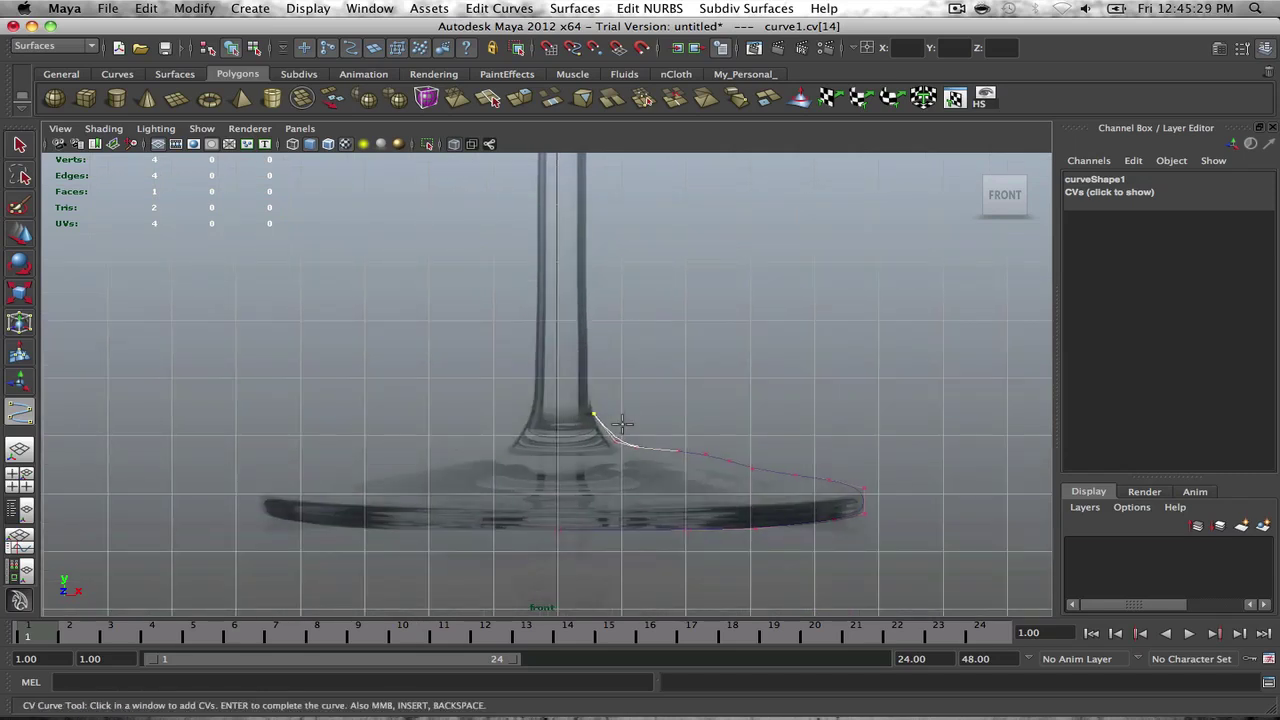
scroll(625, 400, "up", 3)
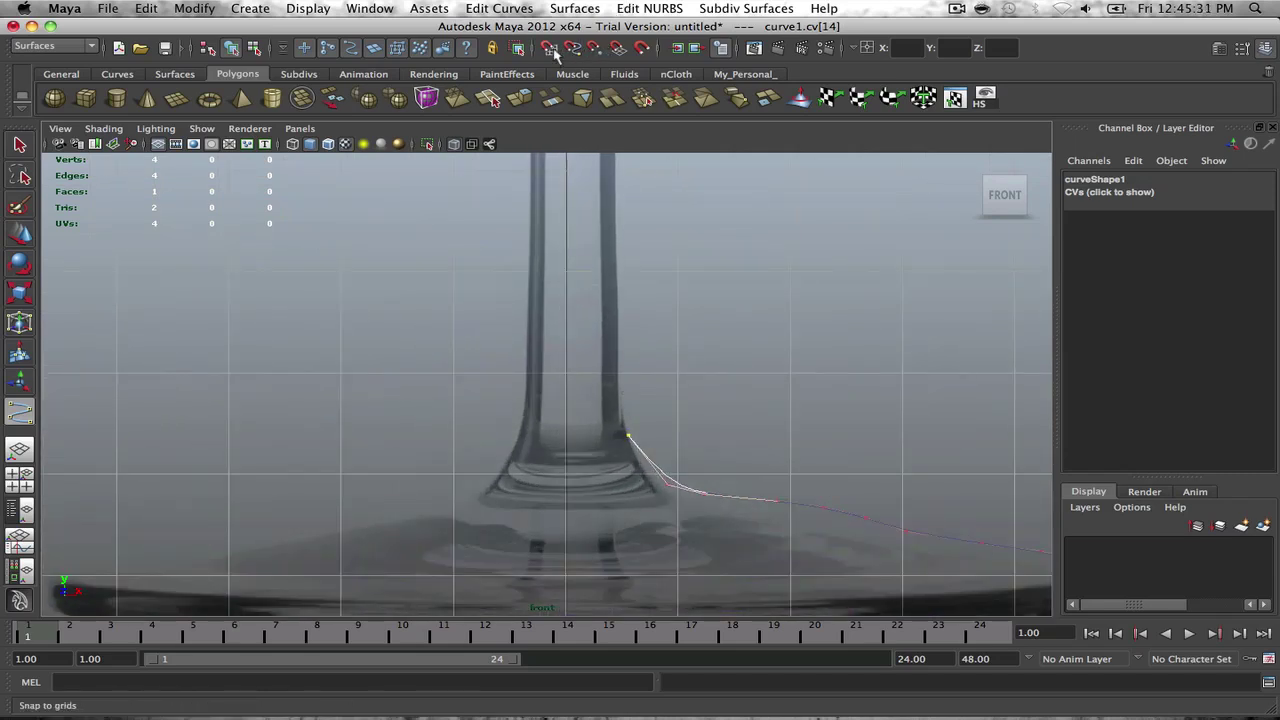
left_click(676, 372)
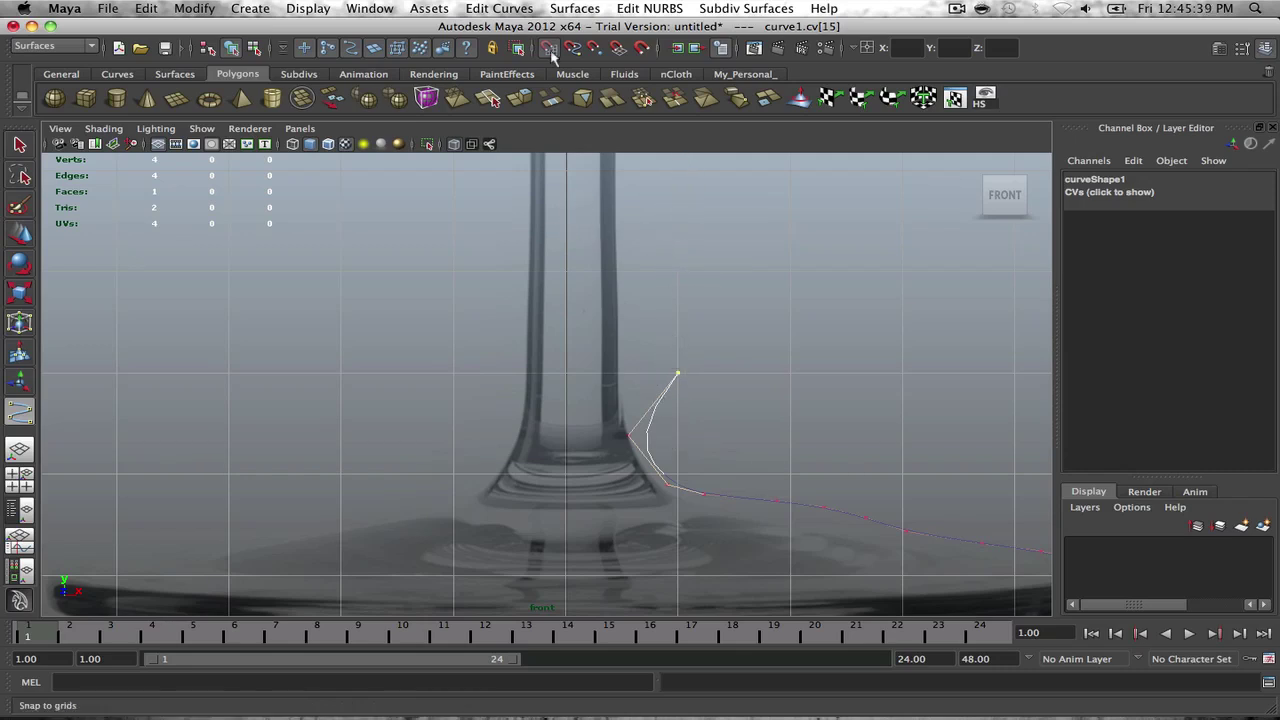
key("ctrl+z")
Step: Place widely spaced control vertices up the outer edge of the straight stem without grid snapping
left_click(618, 270)
middle_click_drag(623, 251, 630, 318, "alt")
left_click(616, 226)
middle_click_drag(620, 213, 600, 373, "alt")
scroll(614, 330, "down", 3)
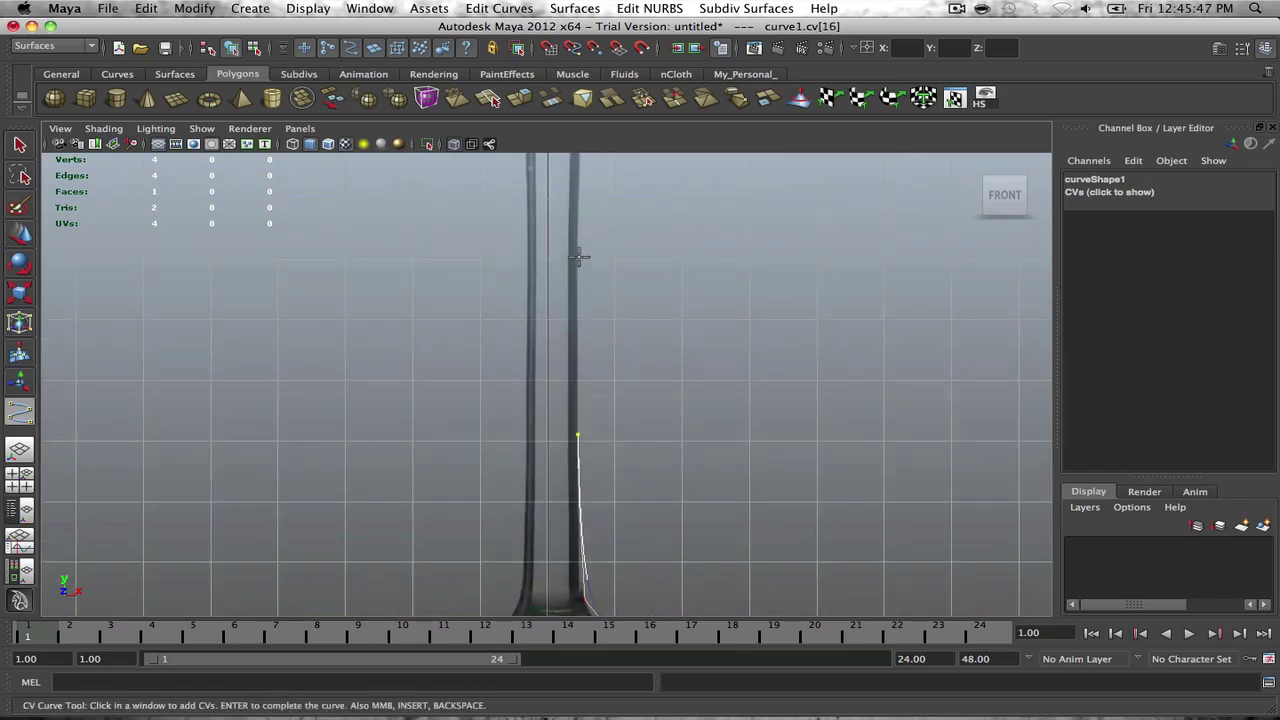
left_click(579, 262)
middle_click_drag(580, 257, 580, 386, "alt")
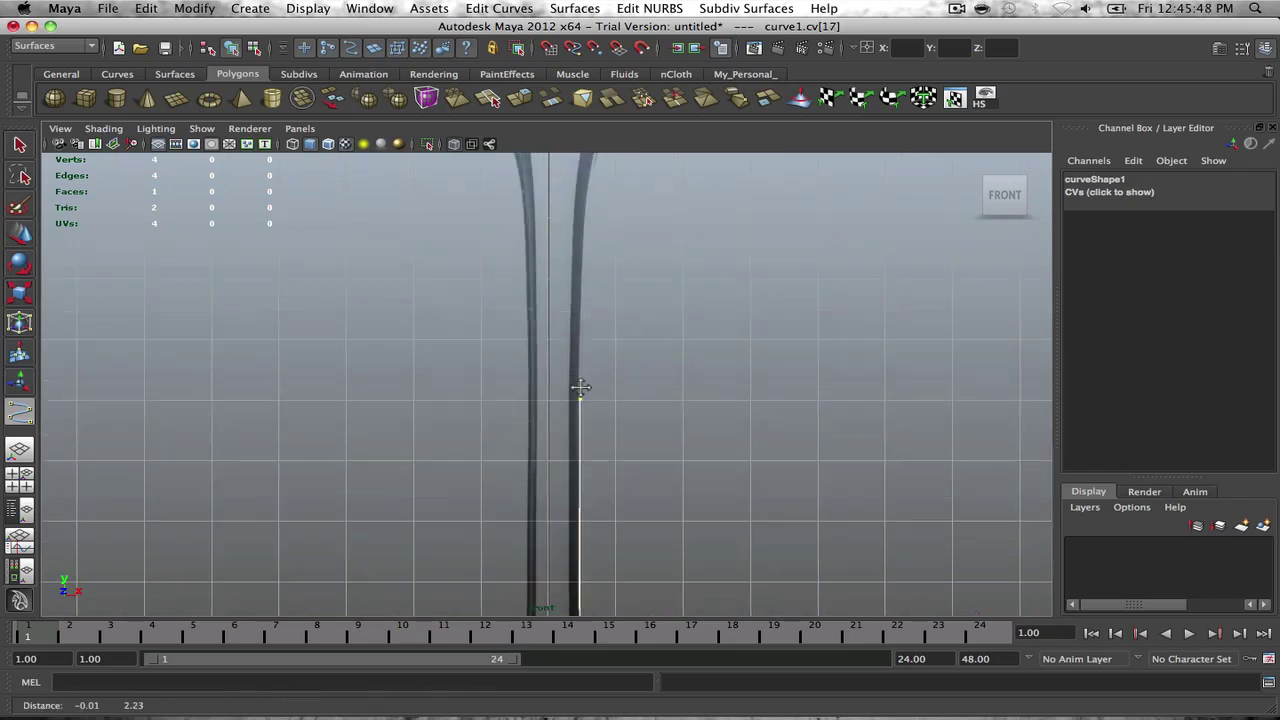
left_click(583, 274)
middle_click_drag(583, 266, 572, 337, "alt")
left_click(583, 248)
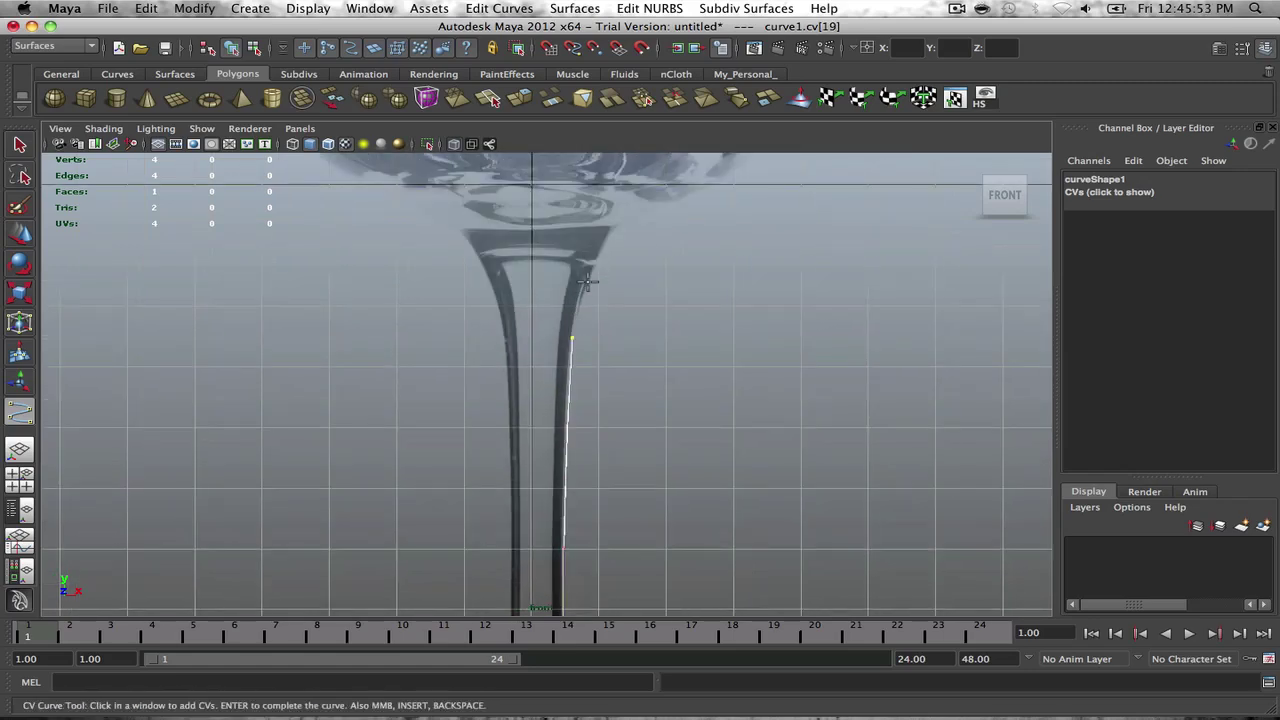
Step: Trace the flare at the top of the stem and turn the curve outward beneath the bowl
left_click(595, 265)
middle_click_drag(598, 268, 529, 355, "alt")
left_click(553, 321)
scroll(486, 342, "up", 5)
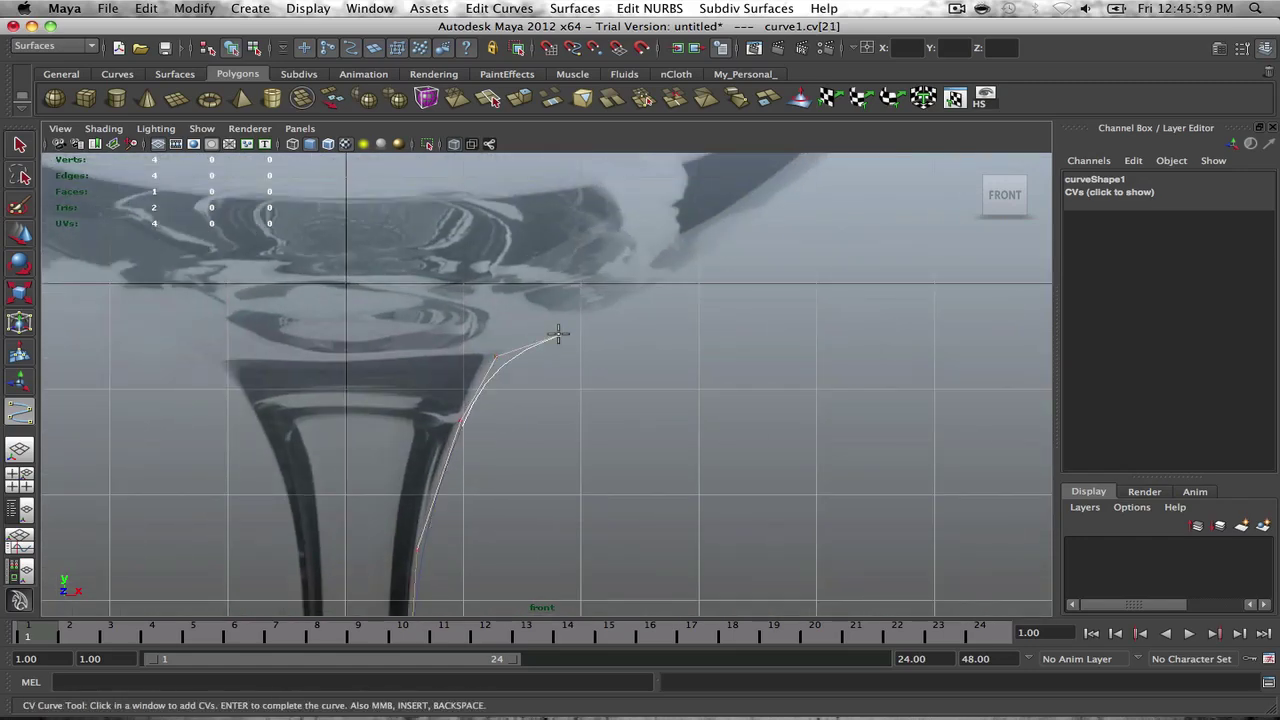
left_click(557, 335)
left_click_drag(555, 334, 545, 331)
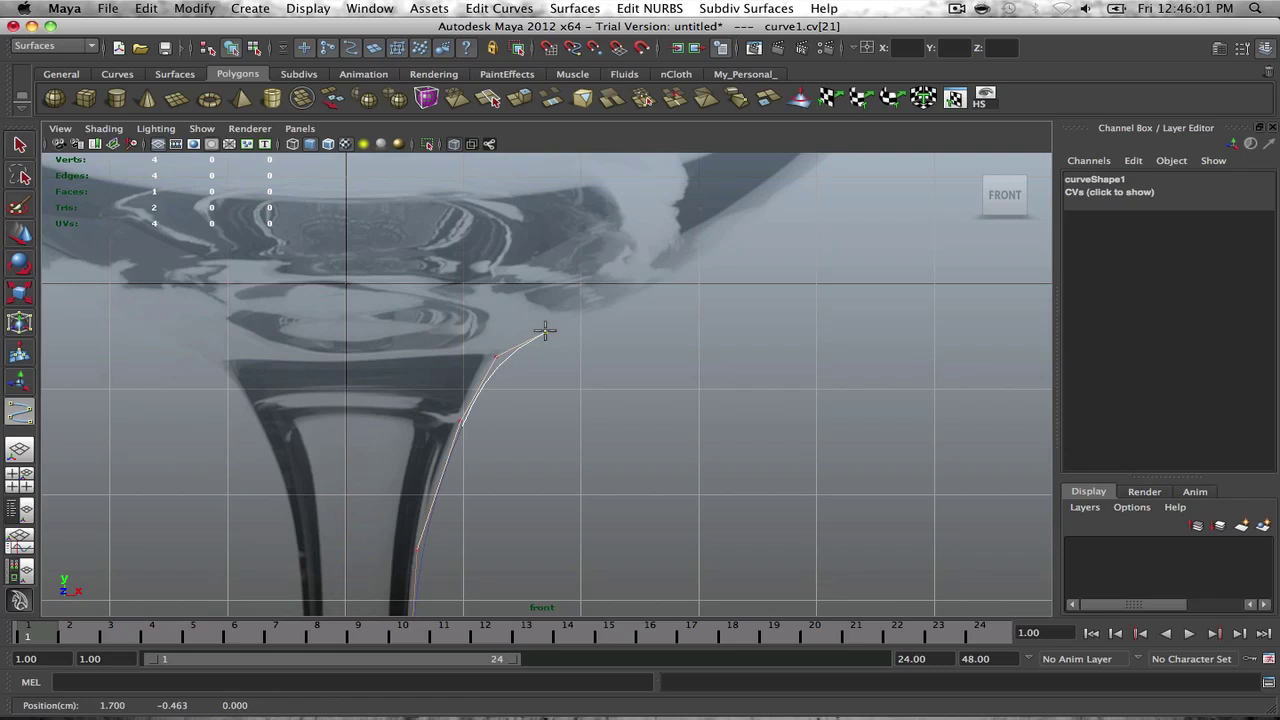
middle_click_drag(587, 312, 512, 375, "alt")
left_click(551, 347)
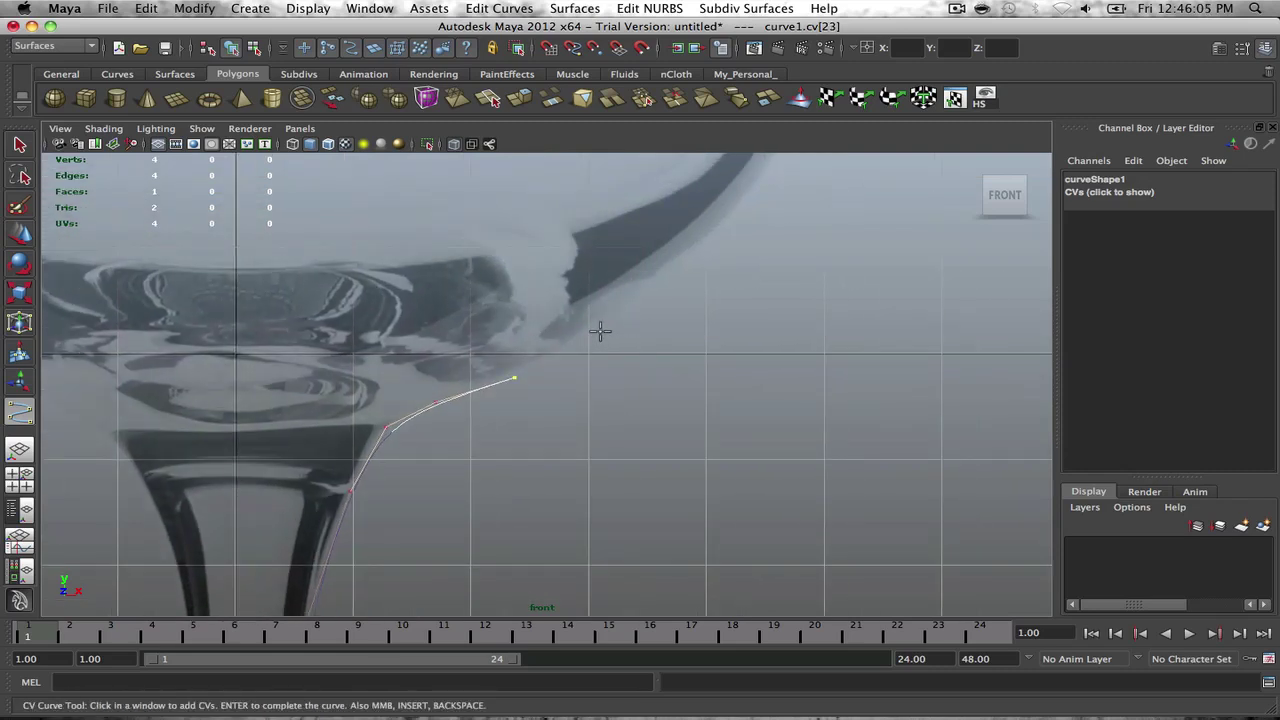
Step: Trace the bowl's rounded underside outward, removing and re-placing the control vertices that miss the outline
left_click_drag(600, 331, 578, 347)
key("super+z")
left_click(613, 320)
middle_click_drag(605, 329, 504, 407, "alt")
left_click(594, 330)
key("BackSpace")
left_click(573, 357)
left_click(611, 320)
middle_click_drag(614, 317, 528, 408, "alt")
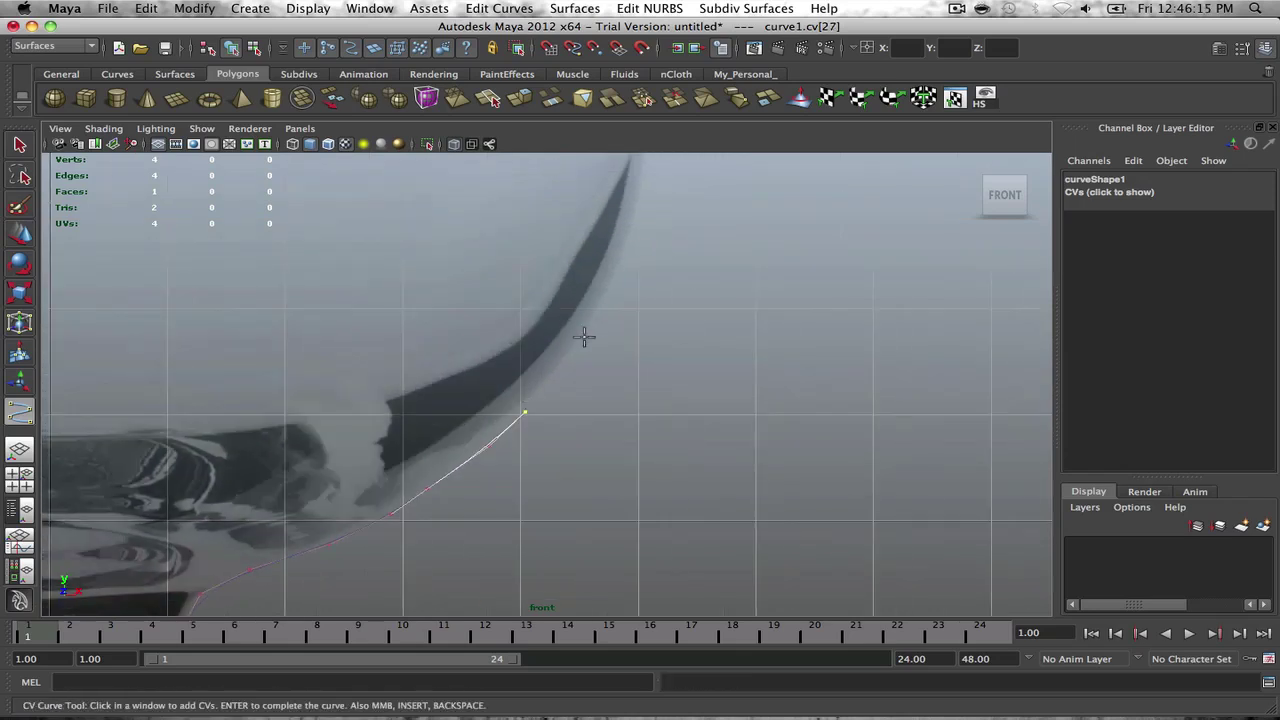
Step: Continue the curve up the bowl's lower side to its widest part
left_click(584, 337)
middle_click_drag(582, 346, 564, 414, "alt")
left_click(609, 316)
middle_click_drag(609, 338, 580, 423, "alt")
scroll(574, 418, "down", 5)
scroll(582, 416, "up", 2)
scroll(583, 393, "up", 2)
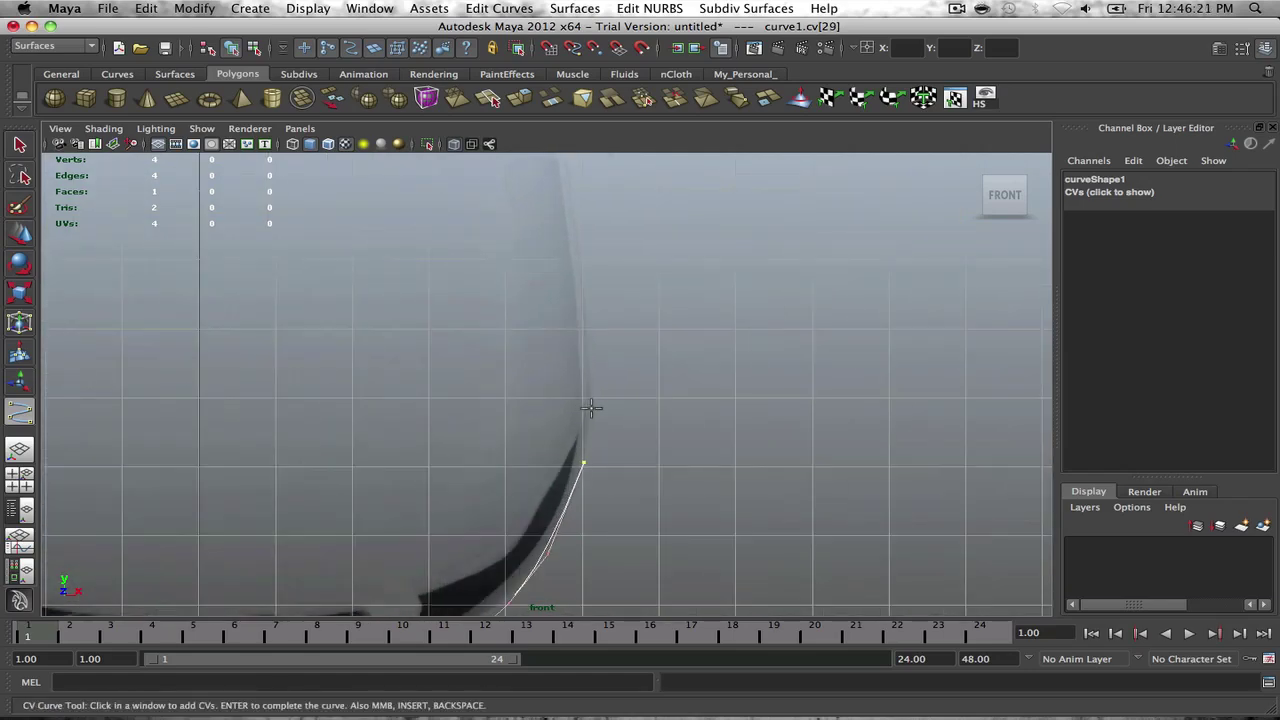
left_click(592, 399)
Step: Place control vertices around the bowl's widest point and onto the lower part of its outer wall
middle_click_drag(596, 279, 600, 374, "alt")
left_click(589, 318)
left_click(589, 318)
left_click(581, 313)
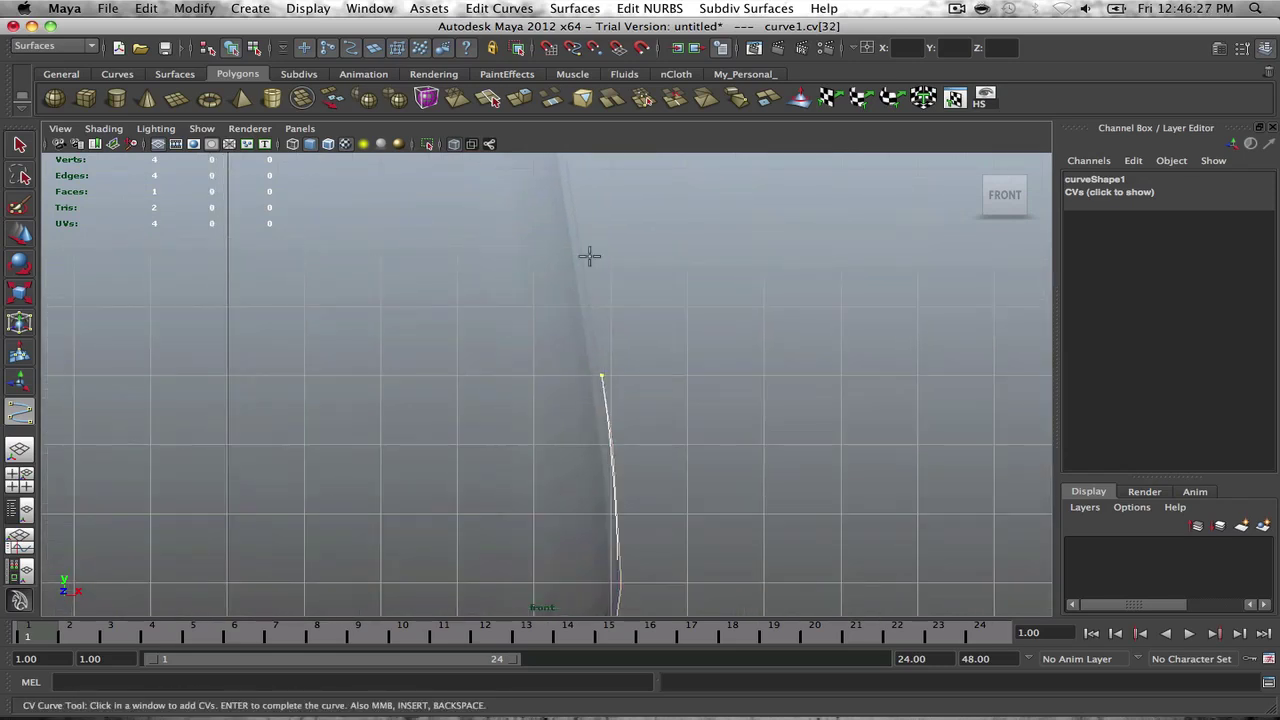
left_click(585, 272)
middle_click_drag(585, 272, 600, 386, "alt")
left_click(589, 308)
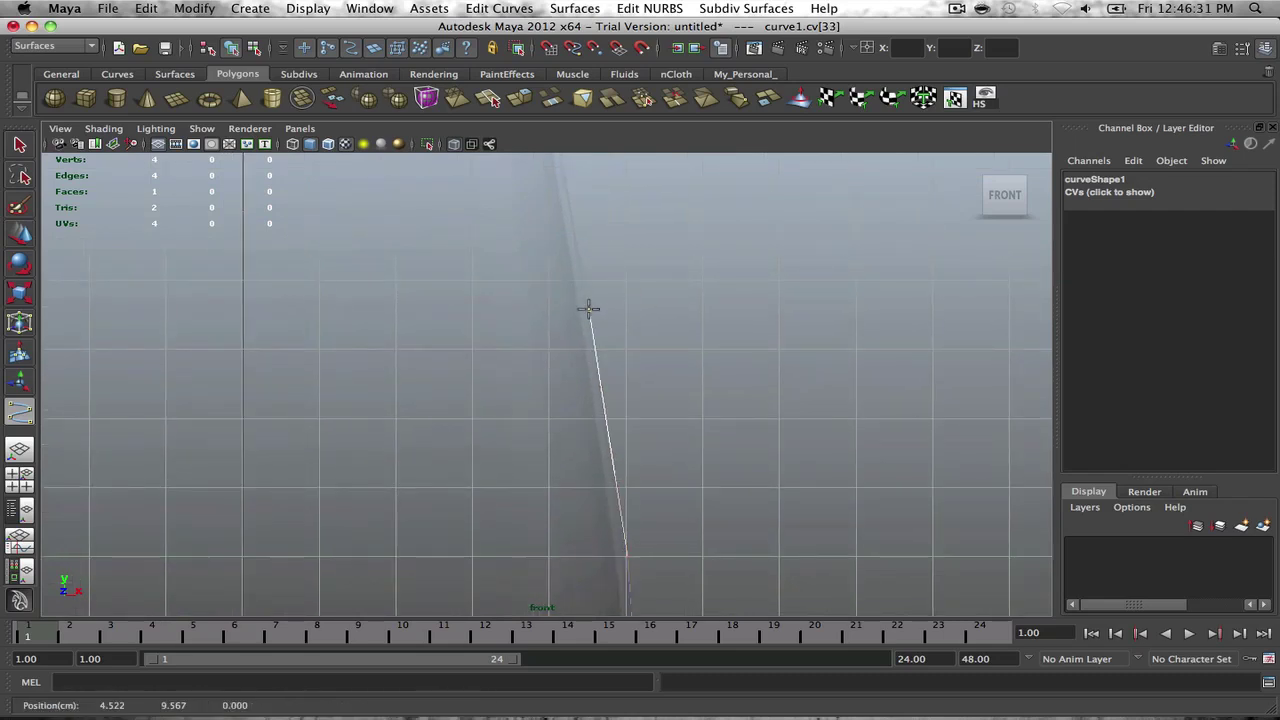
middle_click_drag(590, 311, 609, 409, "alt")
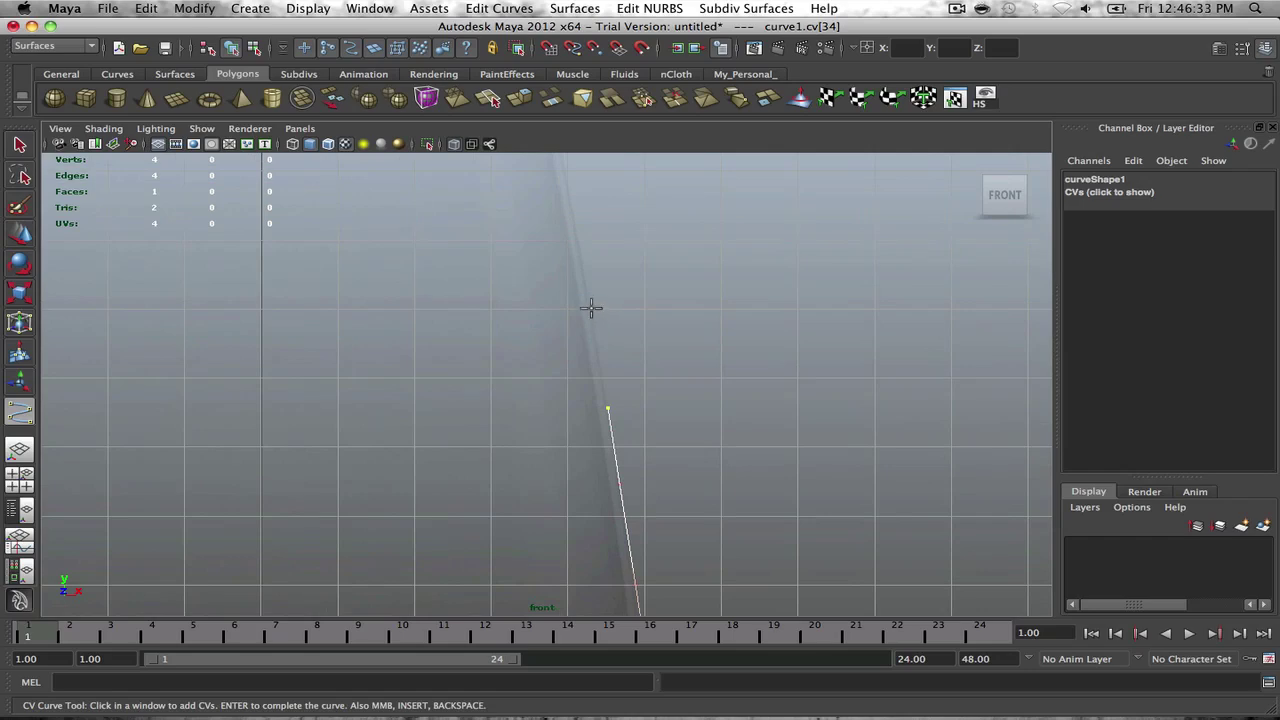
left_click(591, 309)
middle_click_drag(591, 309, 580, 360, "alt")
scroll(580, 366, "down", 2)
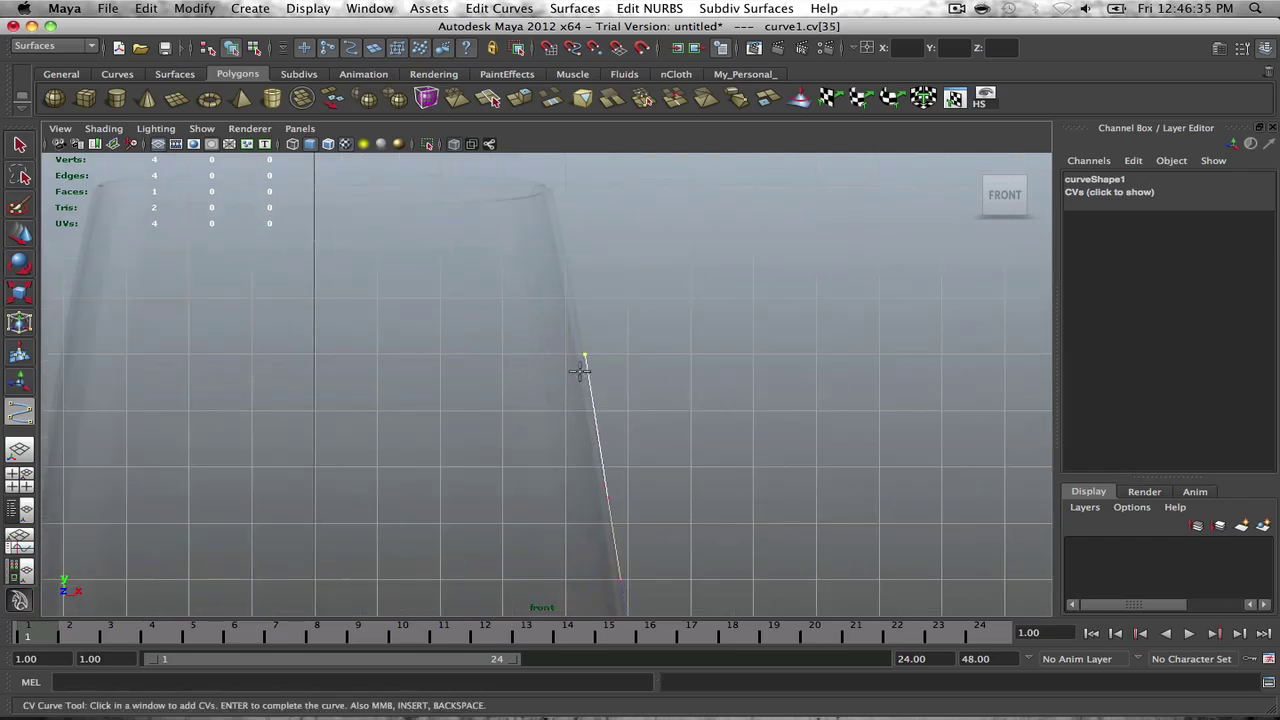
scroll(580, 371, "down", 2)
middle_click_drag(586, 442, 582, 293, "alt")
scroll(589, 368, "up", 4)
key("super+z")
key("super+z")
key("super+z")
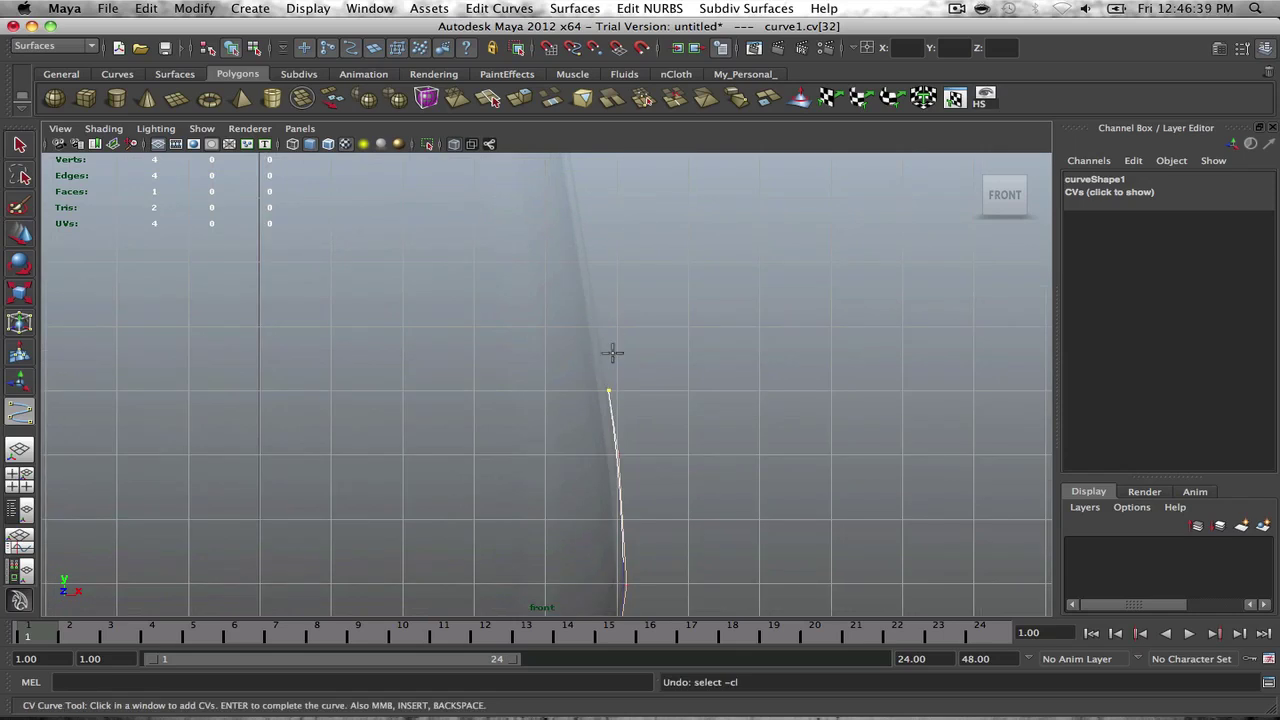
Step: Trace the bowl's outer wall upward with evenly spaced control vertices along the glass edge
left_click(598, 317)
left_click(588, 256)
middle_click_drag(591, 287, 601, 330, "alt")
left_click(590, 240)
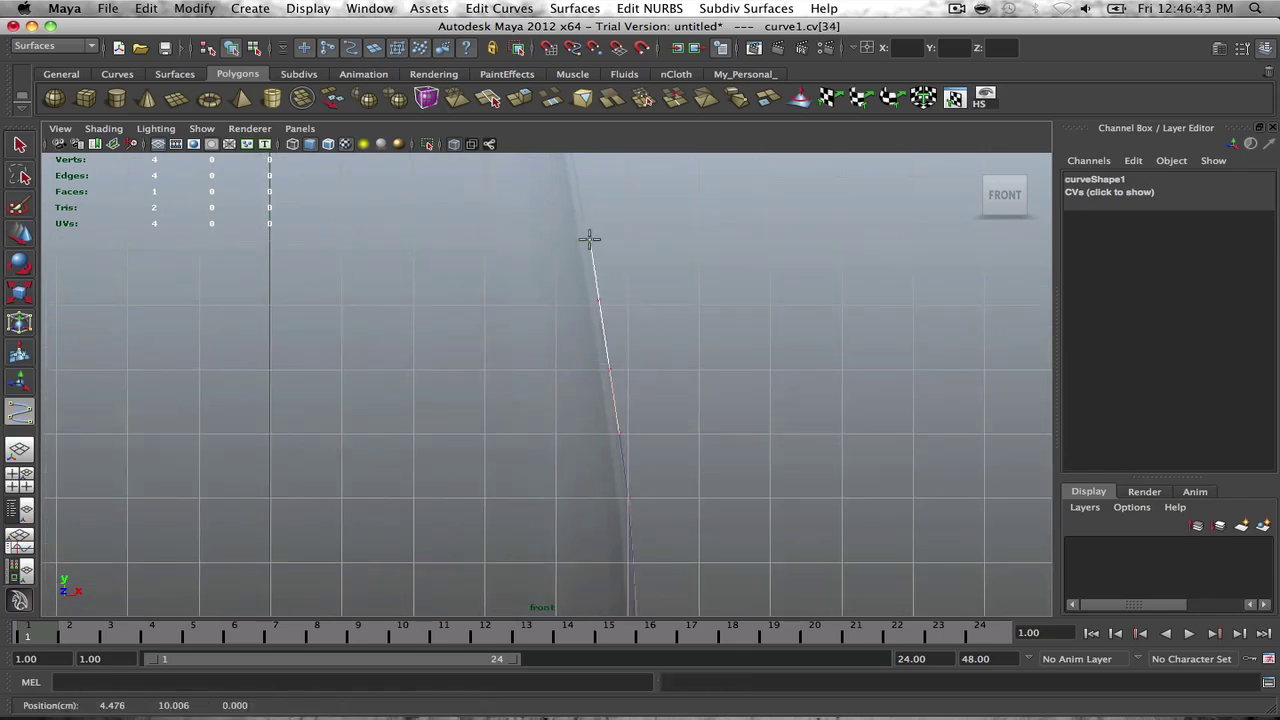
middle_click_drag(591, 240, 592, 314, "alt")
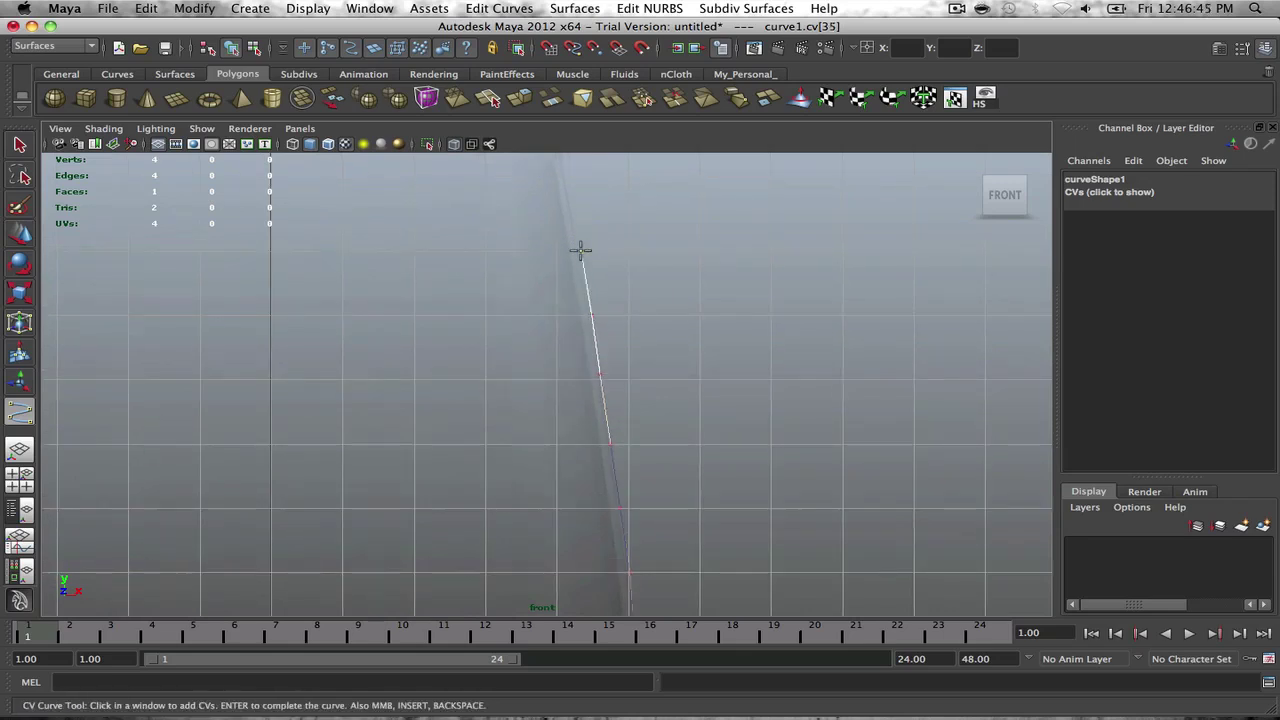
left_click(581, 251)
middle_click_drag(580, 251, 608, 310, "alt")
Step: Continue the curve to the top of the bowl and round it inward over the rim
left_click(588, 270)
left_click(596, 272)
left_click(594, 251)
left_click(587, 256)
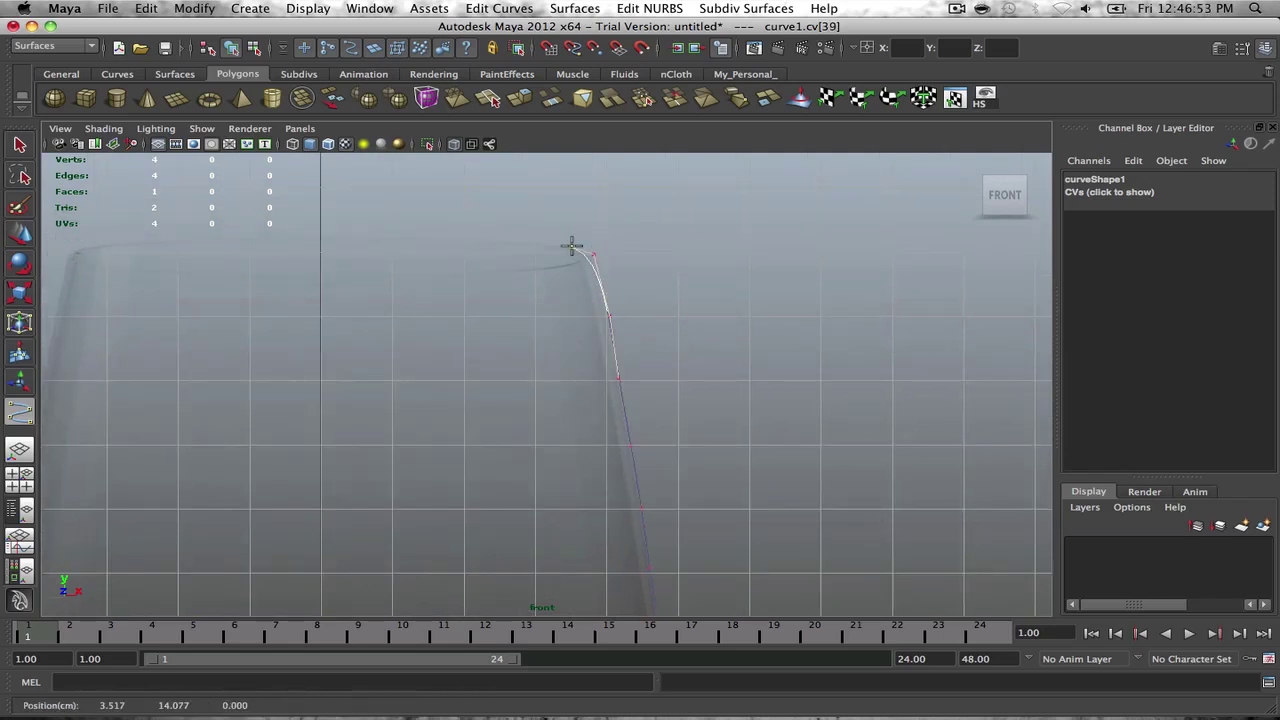
left_click(580, 247)
left_click(551, 244)
left_click_drag(556, 242, 557, 243)
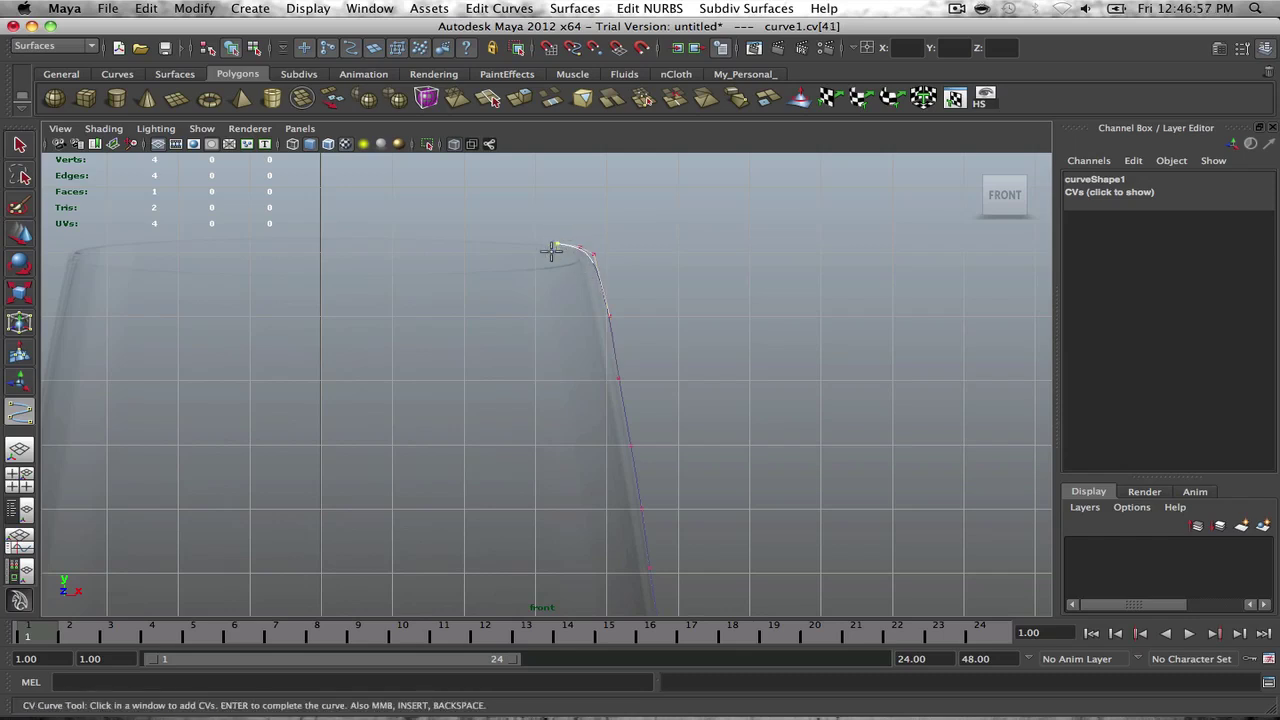
left_click(576, 263)
left_click(588, 294)
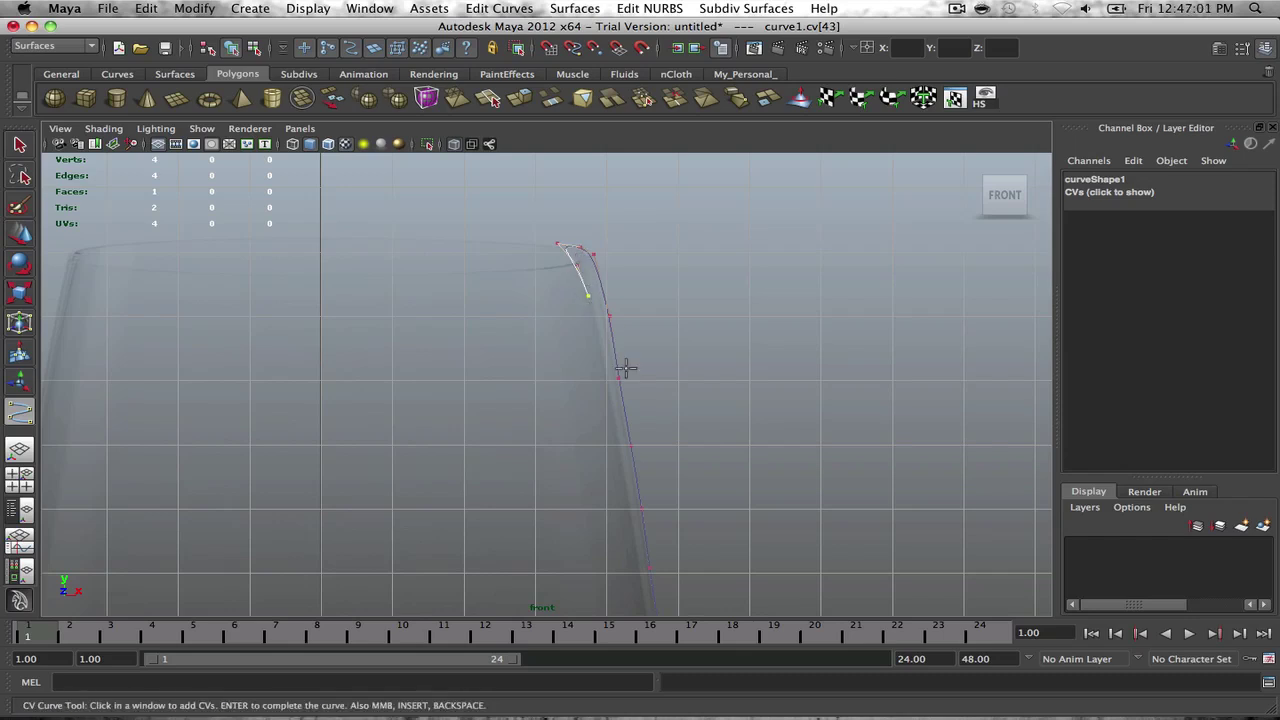
key("z")
key("z")
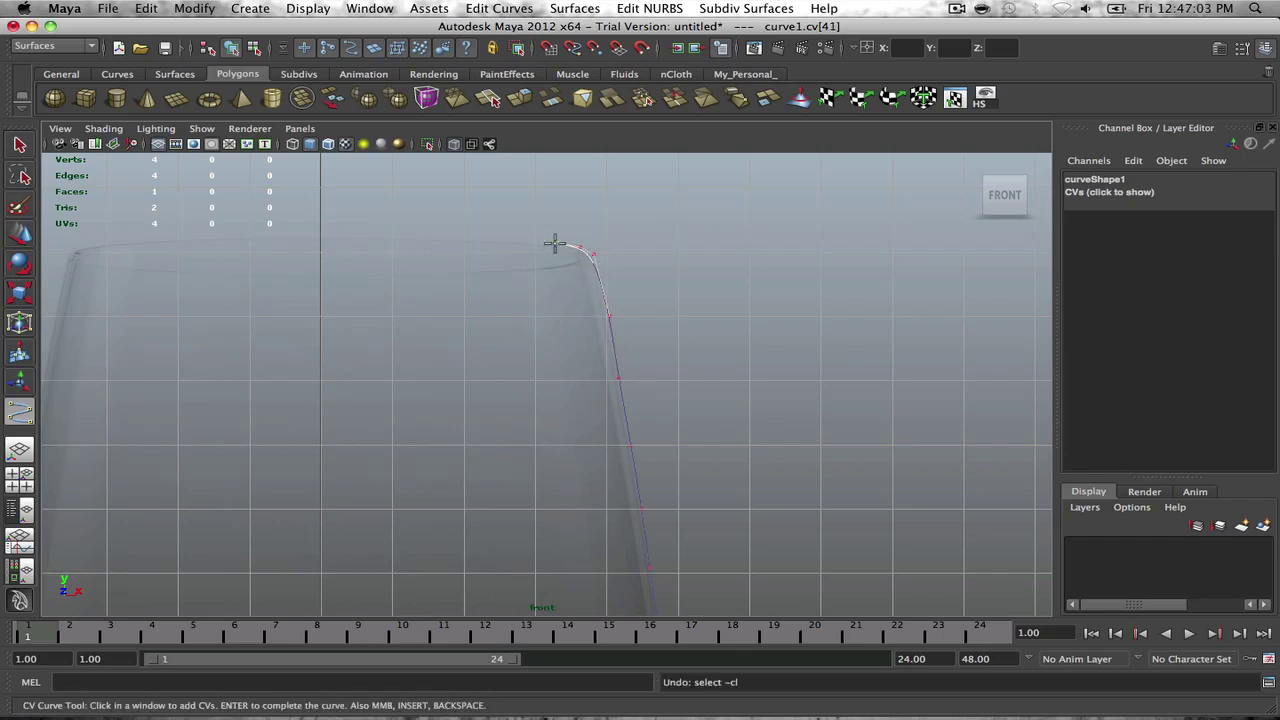
Step: Turn the curve down inside the rim and trace the upper part of the bowl's inner wall
left_click(577, 259)
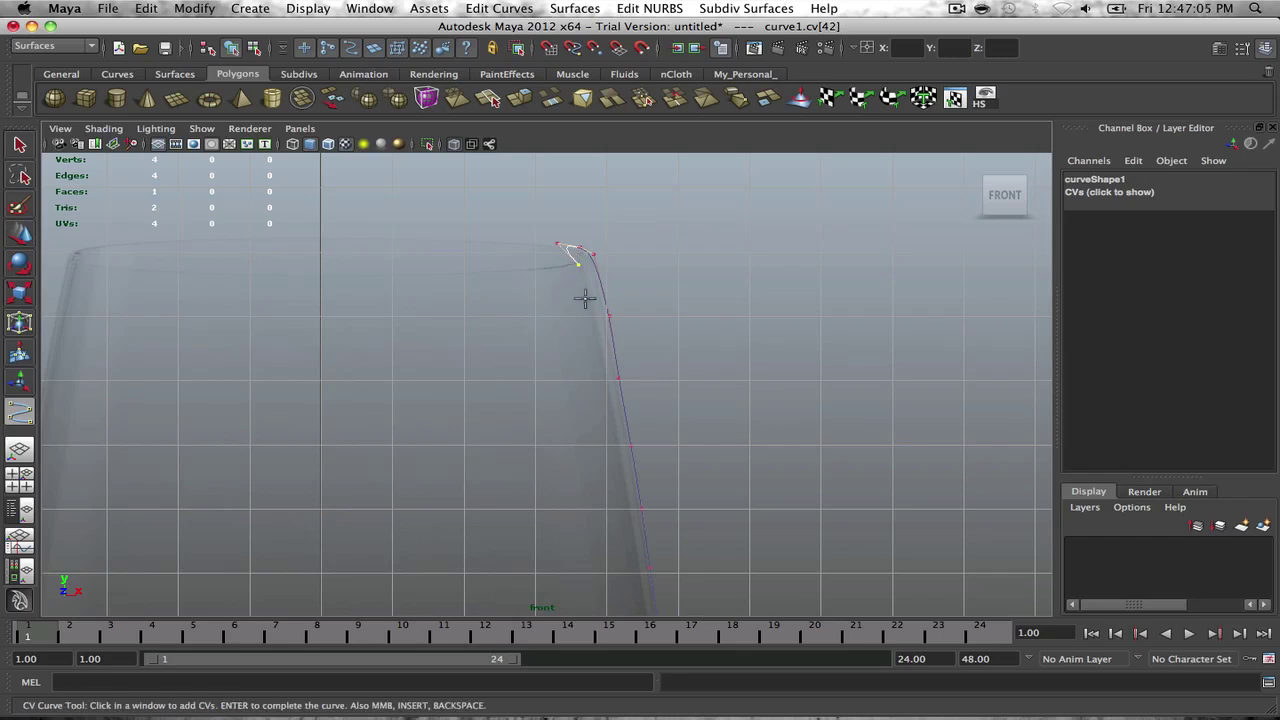
middle_click_drag(586, 298, 566, 240, "alt")
scroll(568, 238, "up", 1)
left_click(572, 221)
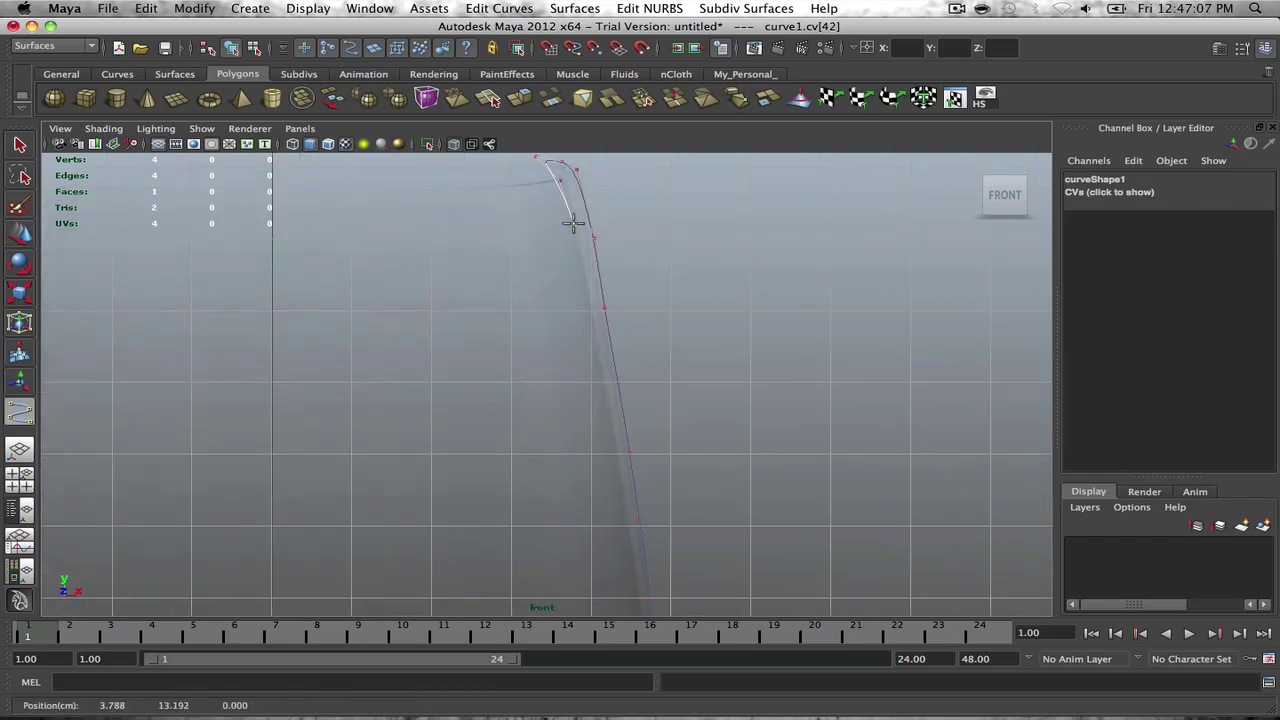
left_click(580, 261)
left_click_drag(593, 311, 590, 295, "alt")
middle_click_drag(594, 317, 586, 271, "alt")
left_click(595, 322)
Step: Continue the inner wall downward with control vertices running parallel to the outer wall
middle_click_drag(594, 329, 588, 284, "alt")
left_click(588, 284)
left_click(594, 308)
middle_click_drag(608, 343, 586, 277, "alt")
left_click(583, 287)
middle_click_drag(589, 345, 591, 275, "alt")
left_click(587, 294)
left_click(596, 331)
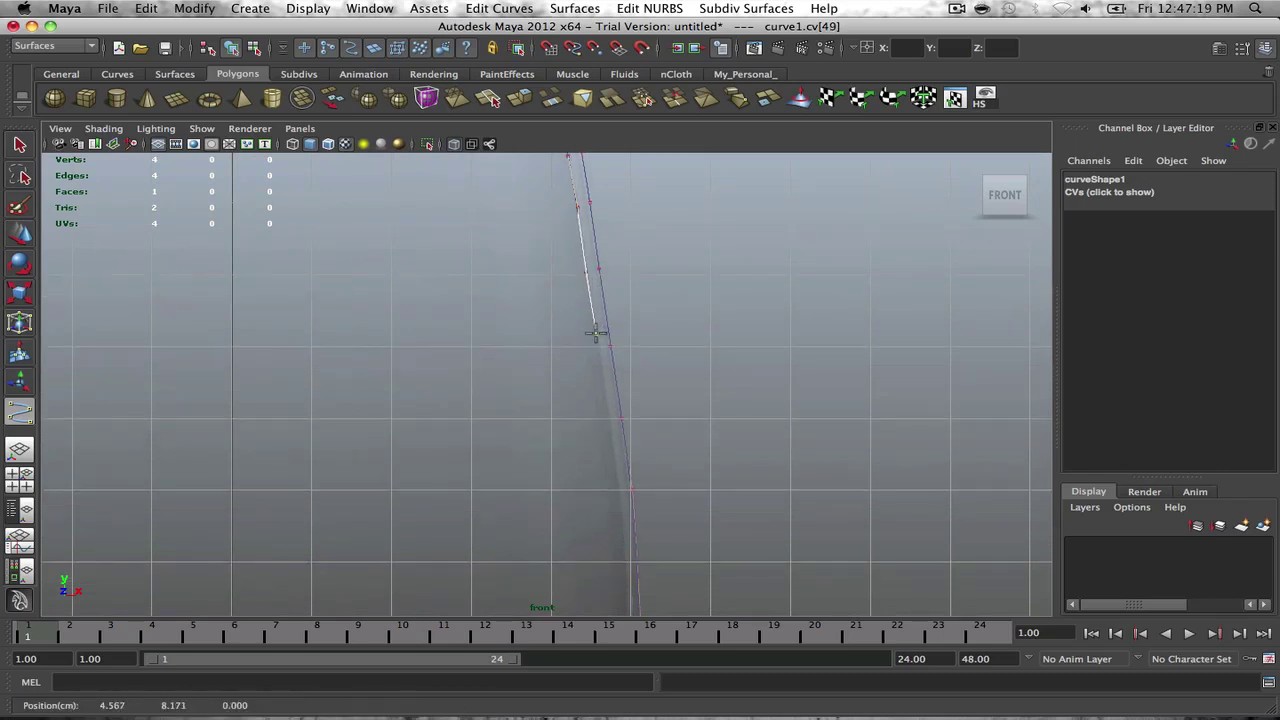
Step: Extend the inner wall toward the bowl's widest part, removing and re-placing the last two control vertices
middle_click_drag(597, 334, 599, 317, "alt")
left_click(604, 357)
middle_click_drag(609, 375, 607, 320, "alt")
left_click(606, 352)
key("super+z")
key("super+z")
left_click(597, 307)
left_click(597, 308)
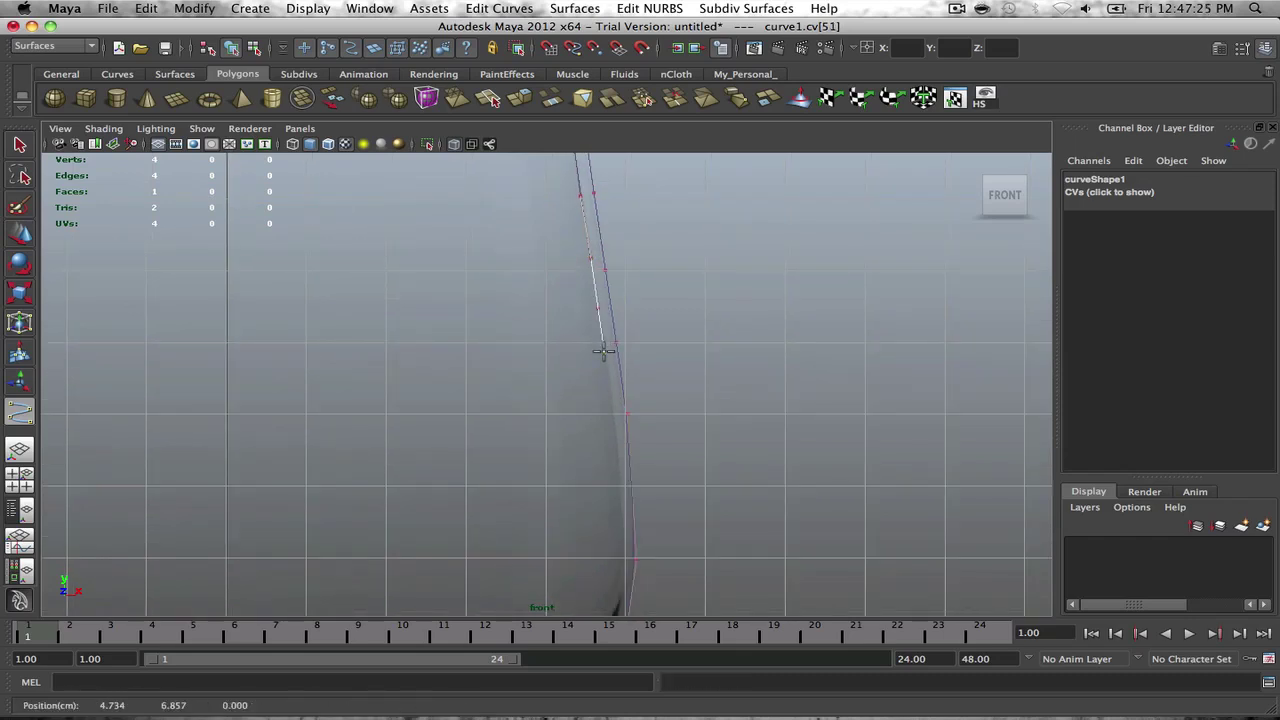
left_click(597, 327)
Step: Trace the inner wall around the bowl's widest part, correcting the control vertices that miss the inside edge
middle_click_drag(604, 349, 601, 262, "alt")
left_click(594, 323)
left_click(604, 330)
mouse_move(602, 310)
left_mouse_down()
mouse_move(530, 310)
mouse_move(592, 314)
left_mouse_up()
middle_click_drag(594, 314, 606, 317)
key("z")
left_click(604, 299)
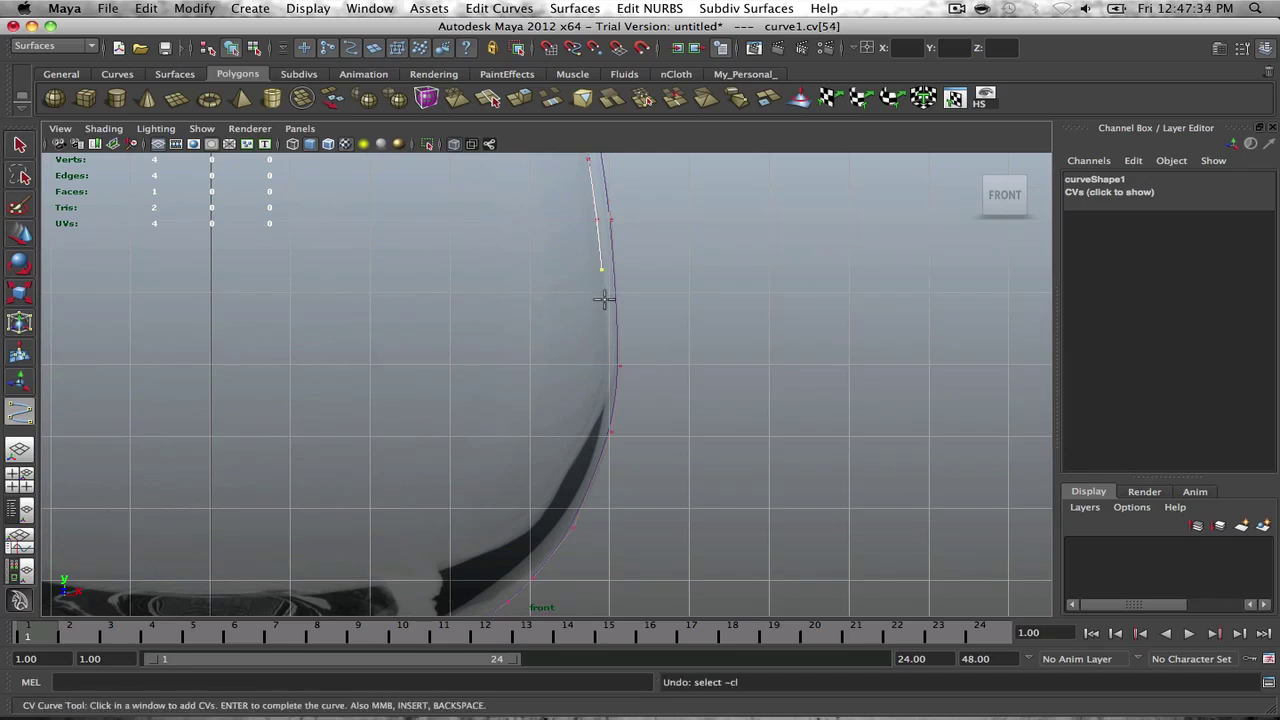
left_click(606, 356)
left_click(604, 407)
middle_click_drag(604, 407, 630, 343, "alt")
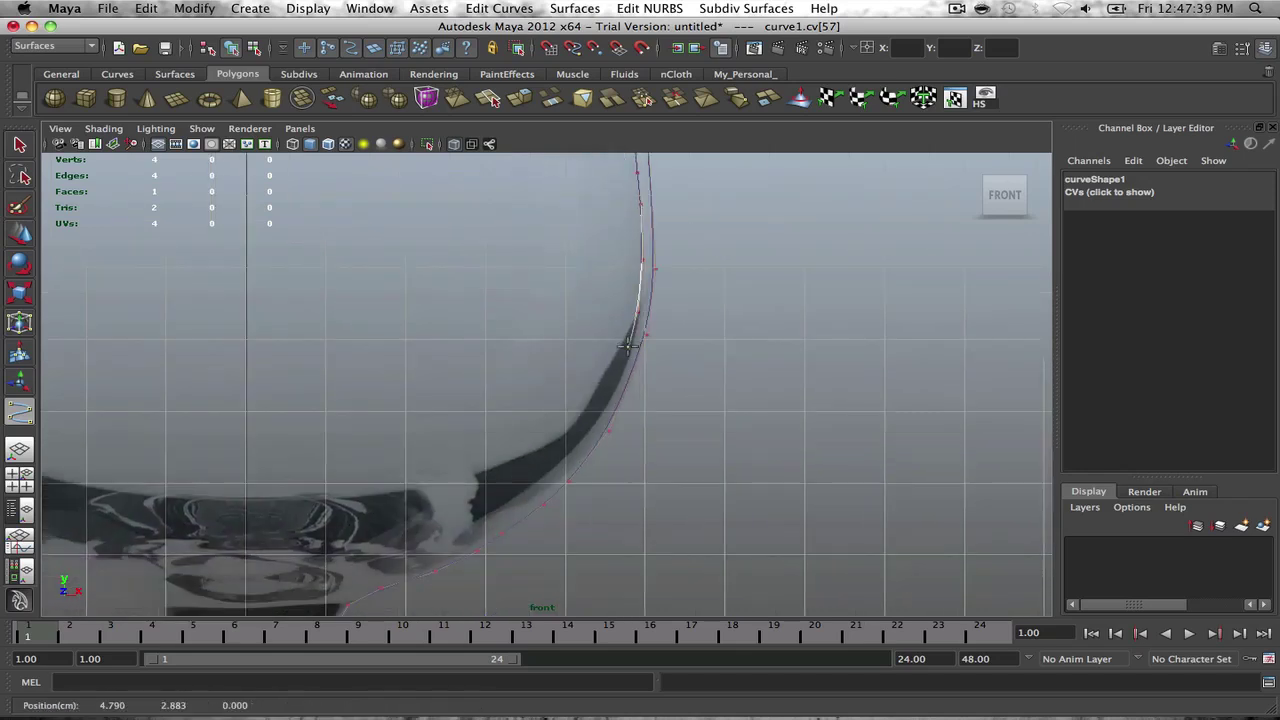
Step: Curve the inner wall inward along the lower side of the bowl's interior
middle_click_drag(597, 405, 655, 292, "alt")
left_click(625, 335)
left_click(625, 335)
left_click(618, 341)
left_click(615, 320)
middle_click_drag(551, 356, 594, 323, "alt")
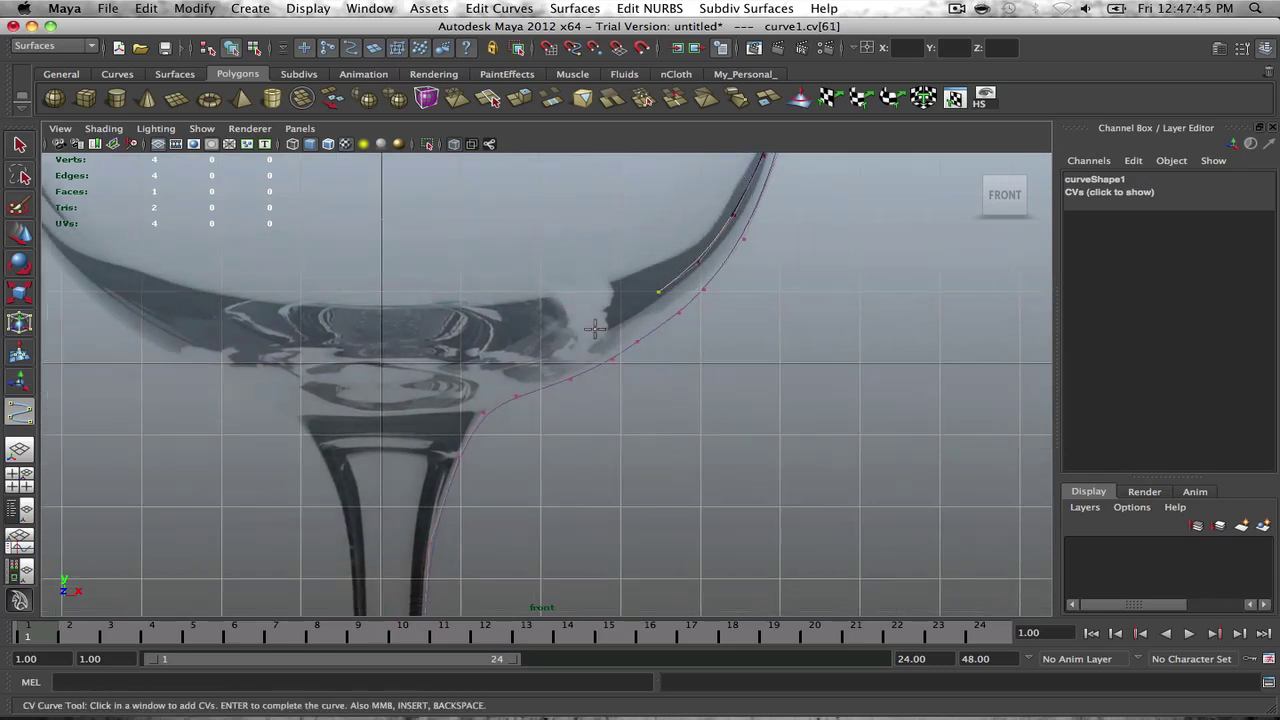
Step: Continue the inner line along the bowl's underside toward the top of the stem
left_click_drag(596, 335, 632, 311)
left_click(594, 331)
middle_click_drag(538, 355, 594, 320, "alt")
left_click_drag(594, 320, 596, 316)
middle_click_drag(579, 327, 630, 262, "alt")
left_click(586, 316)
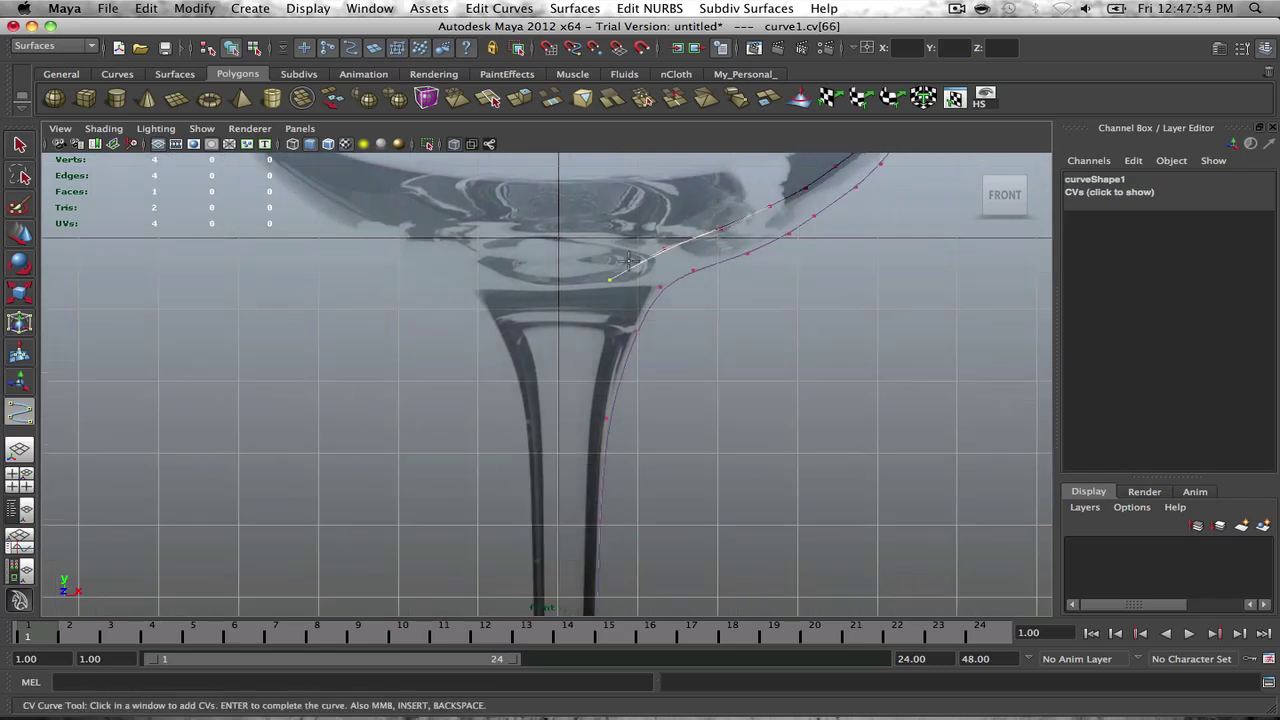
Step: Bend the inner line down into the upper stem beside the centre axis, re-placing the last control vertex
left_click(580, 300)
left_click(570, 317)
left_click(570, 345)
left_click(566, 385)
middle_click_drag(571, 366, 571, 328, "alt")
left_click(563, 409)
key("super+z")
left_click(566, 402)
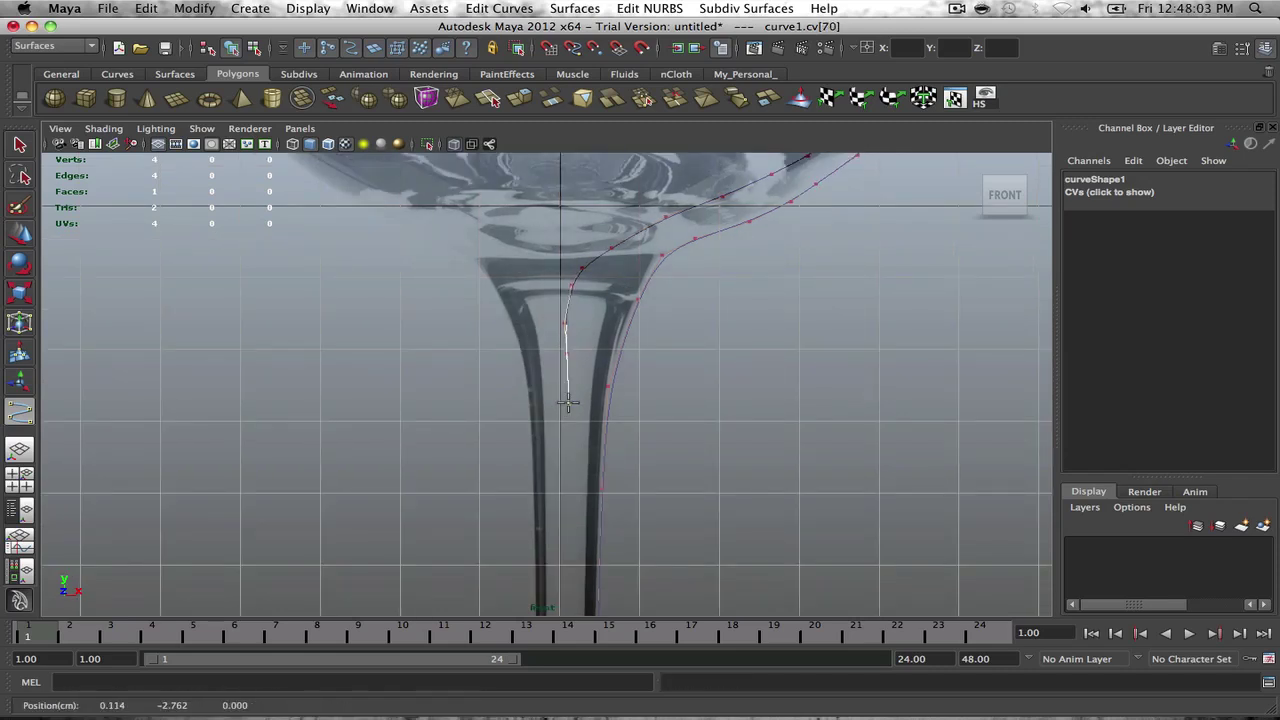
Step: Finish the CV curve and close it so its two ends join
scroll(567, 400, "down", 7)
mouse_move(566, 392)
middle_mouse_down("alt")
mouse_move(571, 309)
mouse_move(571, 398)
middle_mouse_up("alt")
scroll(564, 349, "up", 2)
scroll(574, 390, "up", 4)
middle_click_drag(610, 278, 598, 362, "alt")
key("r")
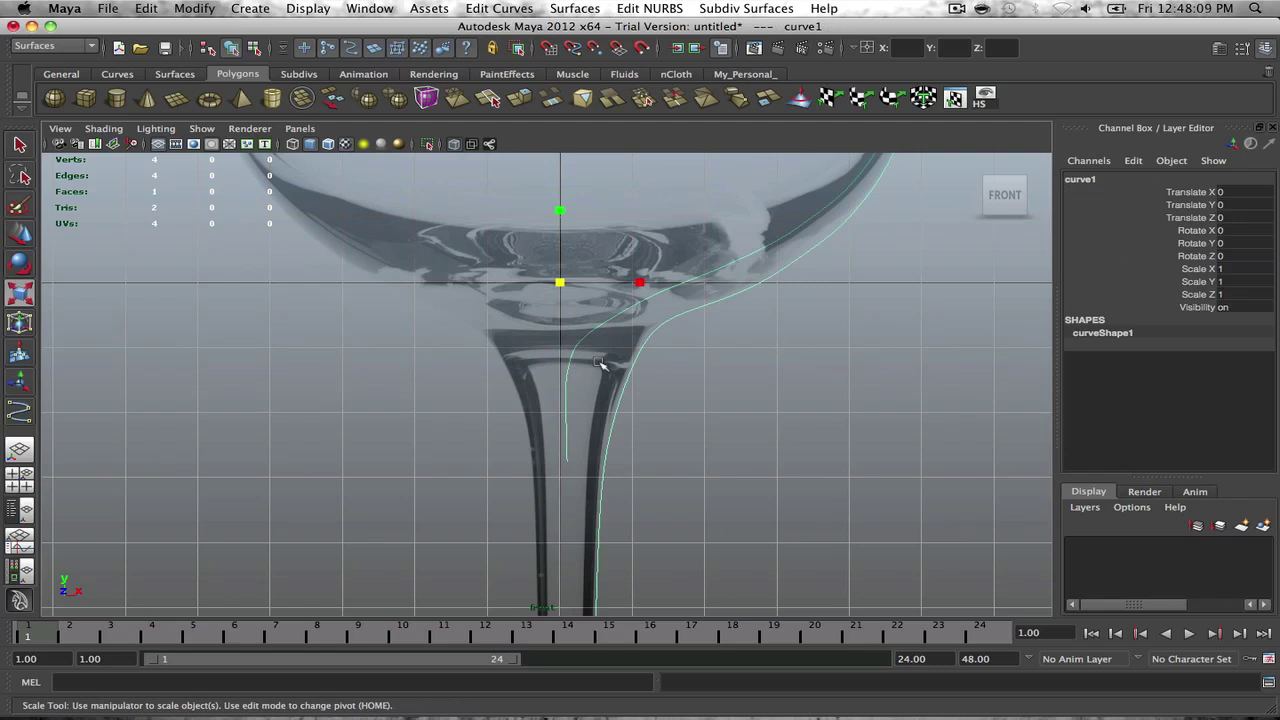
right_click(678, 280)
right_click(707, 287)
right_click_drag(698, 274, 760, 280)
key("f")
left_click(708, 295)
left_click(714, 296)
scroll(720, 308, "up", 3)
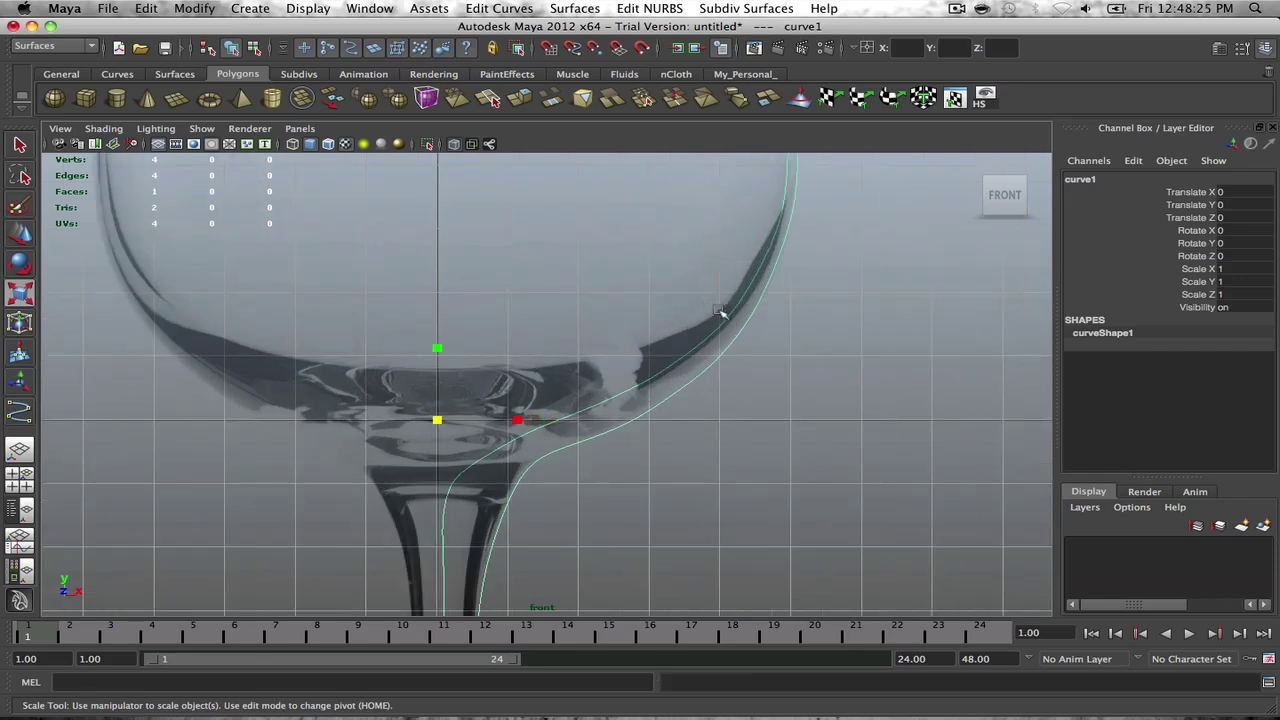
left_click(730, 317)
right_click(730, 317, "shift")
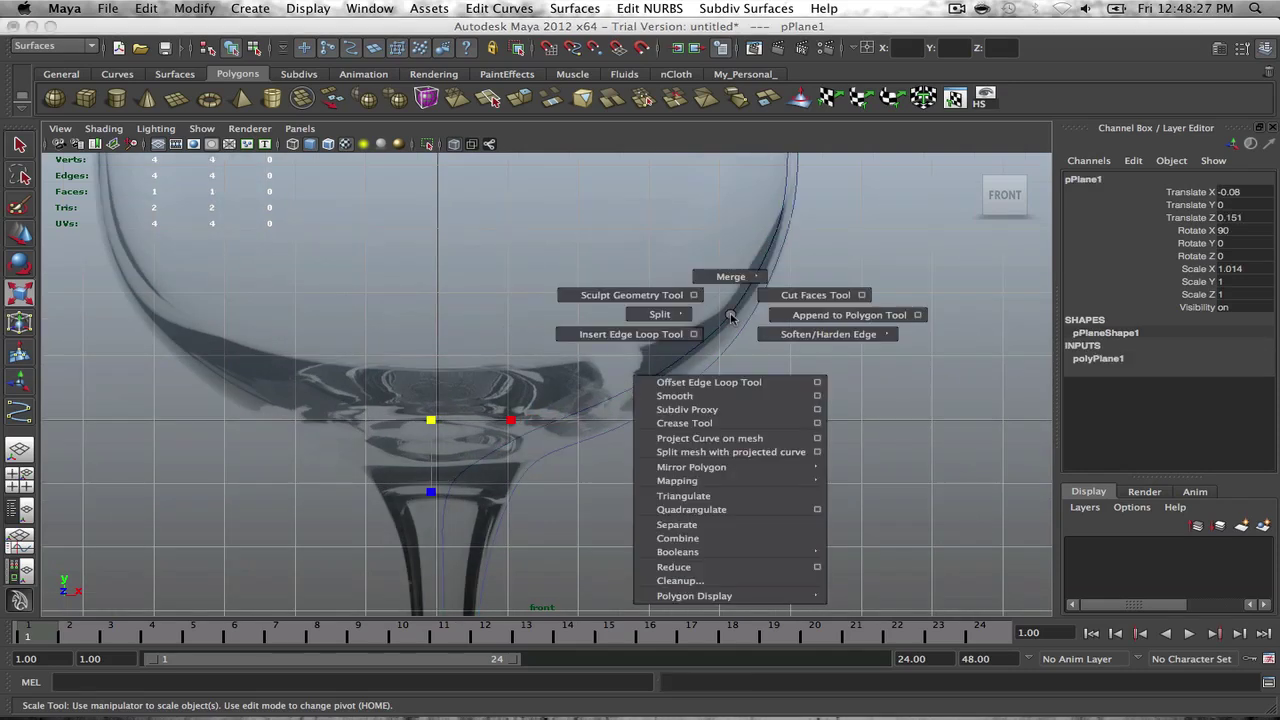
left_click(740, 316)
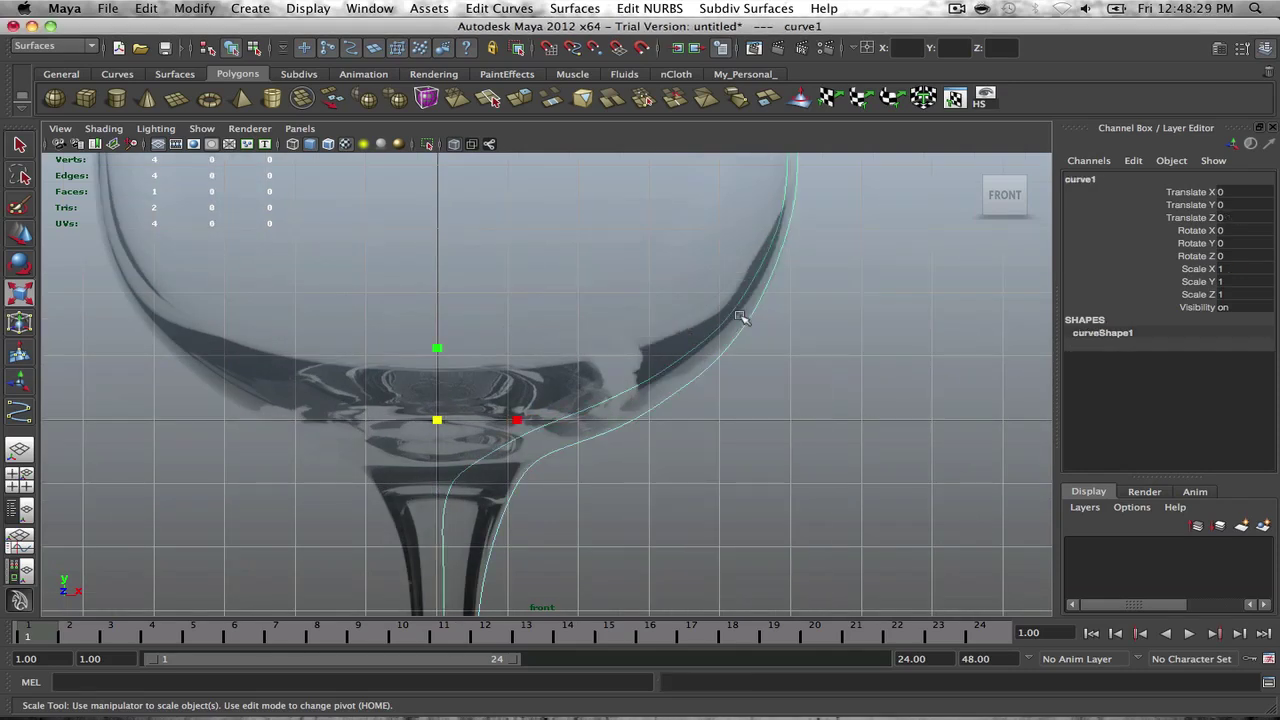
Step: Convert the profile curve selection to all of its control vertices
right_click(747, 323, "shift")
right_click(747, 322, "ctrl")
right_click(747, 322, "ctrl")
right_click_drag(747, 322, 664, 320, "ctrl")
scroll(738, 333, "up", 2)
scroll(742, 334, "down", 6)
scroll(740, 335, "up", 3)
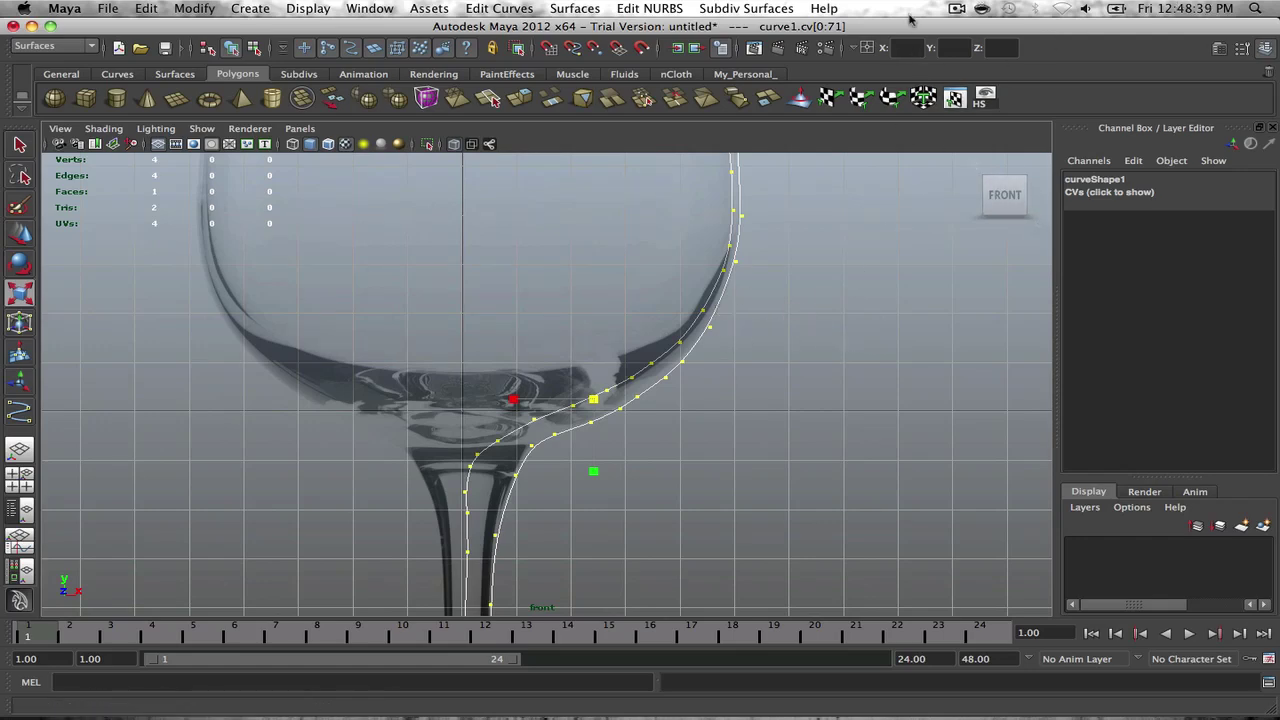
scroll(590, 366, "up", 4)
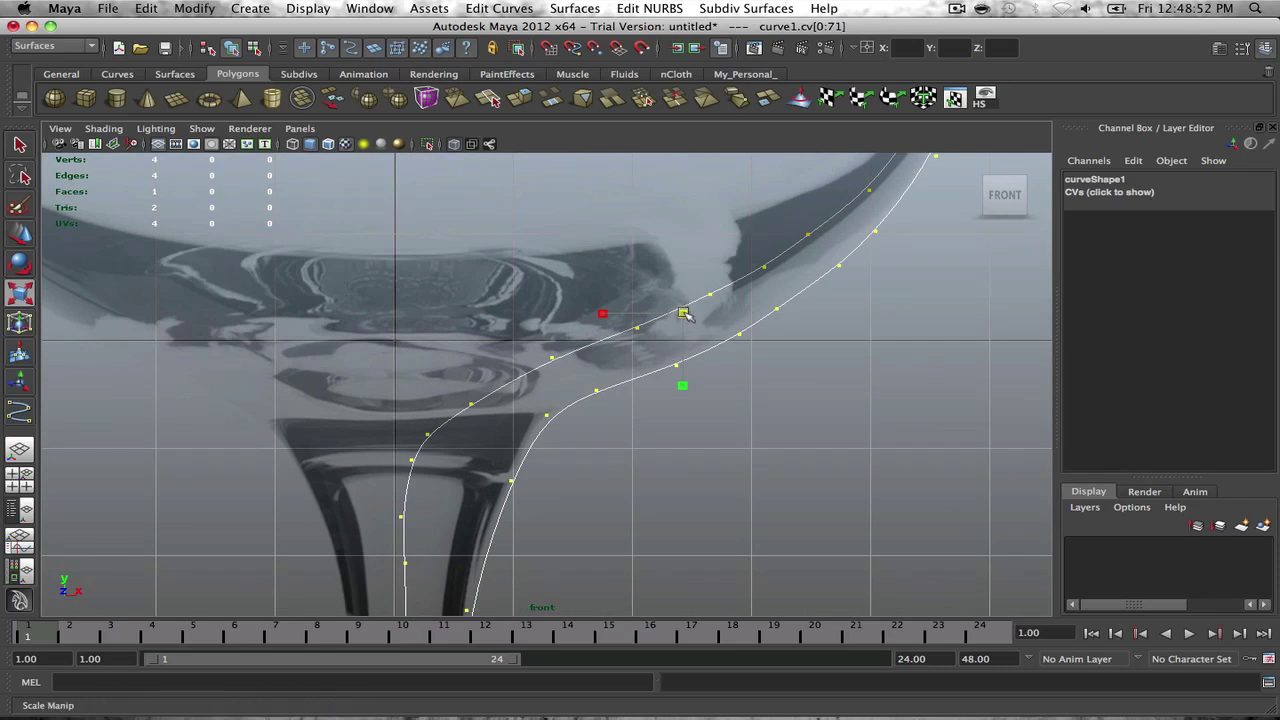
left_click(710, 295)
middle_click_drag(731, 307, 686, 306, "alt")
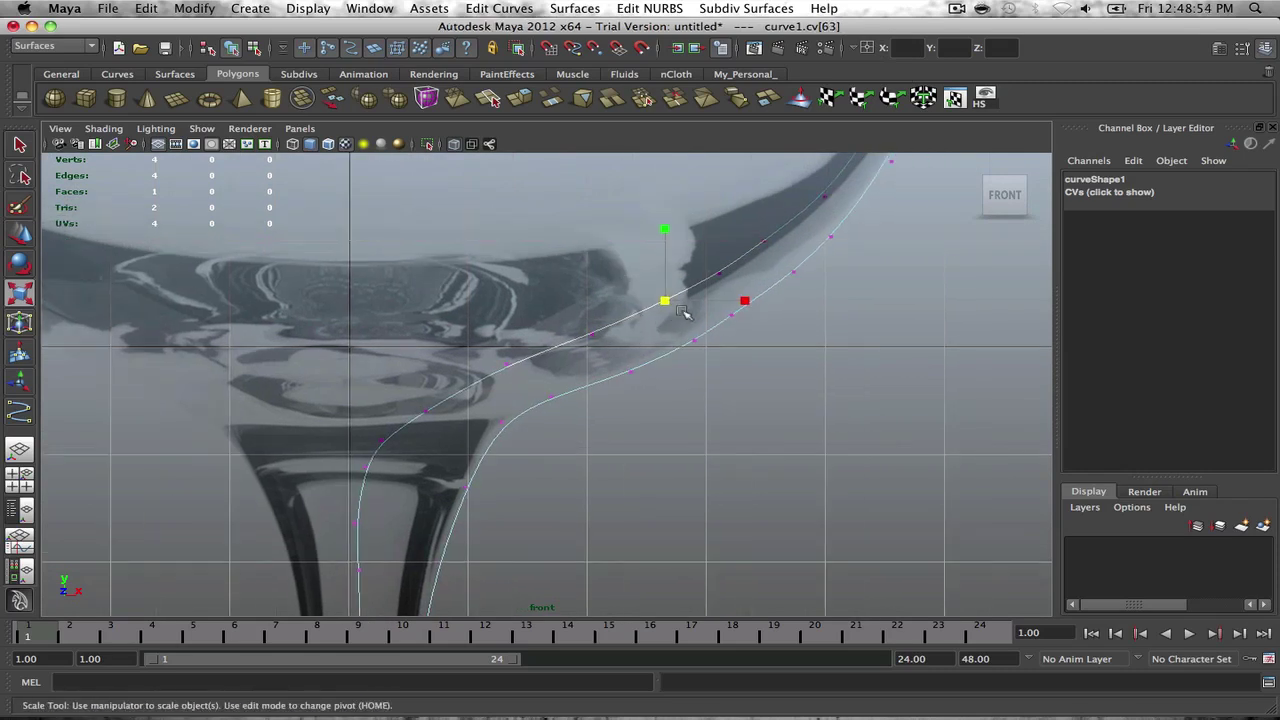
key("w")
left_click_drag(668, 302, 673, 306)
key("z")
Step: Move the two control vertices midway along the foot's upper surface slightly downward
middle_click_drag(518, 438, 600, 303, "alt")
middle_click_drag(561, 397, 566, 304, "alt")
middle_click_drag(534, 466, 580, 280, "alt")
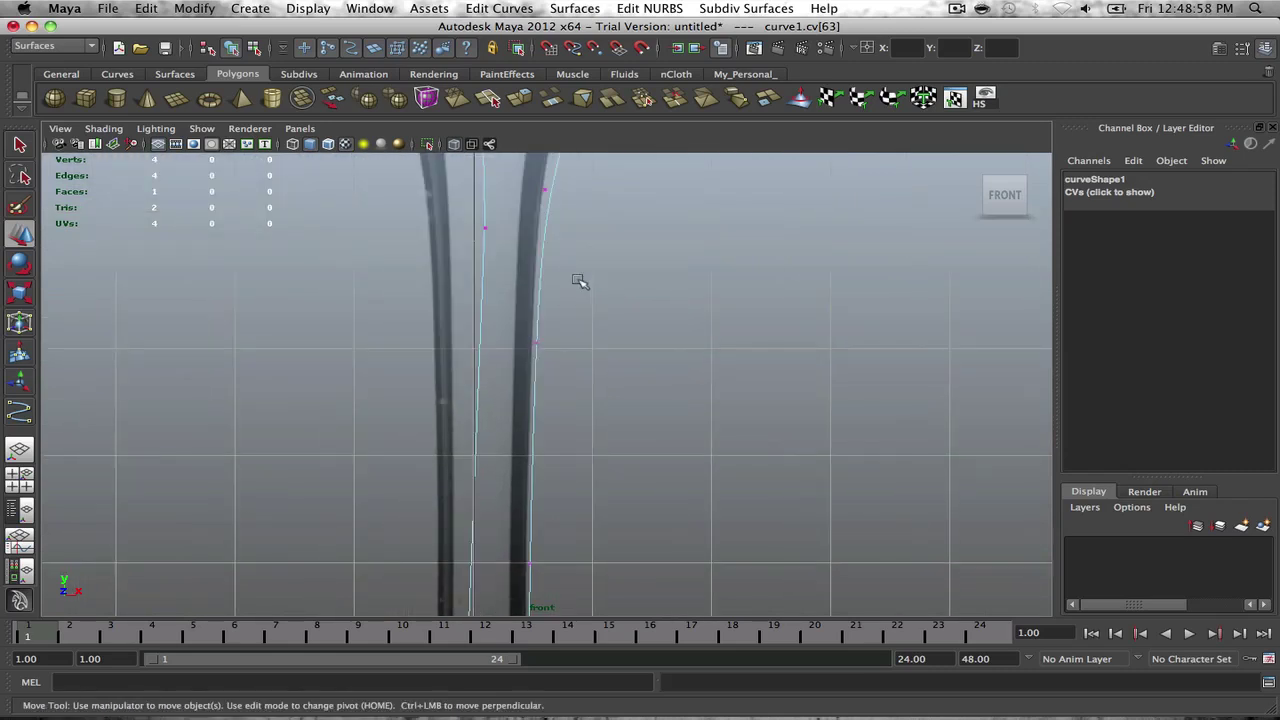
left_click_drag(579, 250, 532, 195)
middle_click_drag(585, 222, 600, 276, "alt")
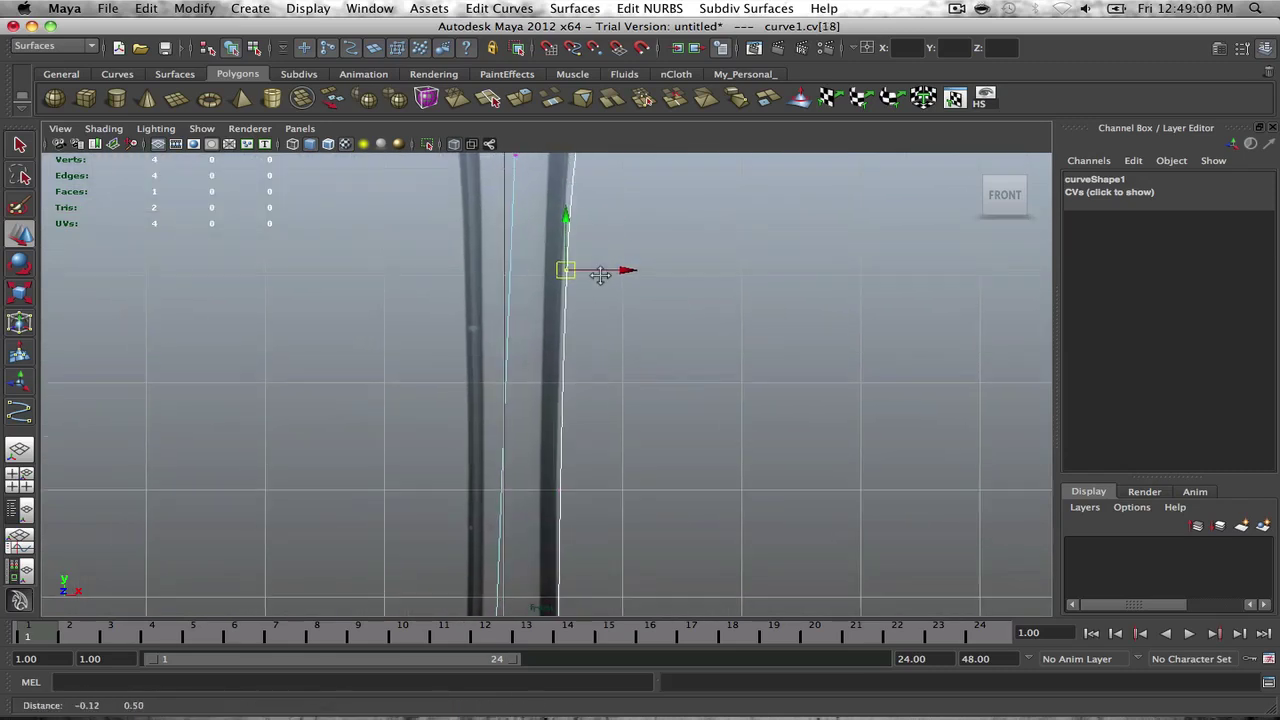
middle_click_drag(631, 377, 581, 90, "alt")
middle_click_drag(633, 460, 542, 315, "alt")
scroll(577, 377, "up", 3)
middle_click_drag(577, 396, 551, 360, "alt")
left_click_drag(574, 386, 686, 408)
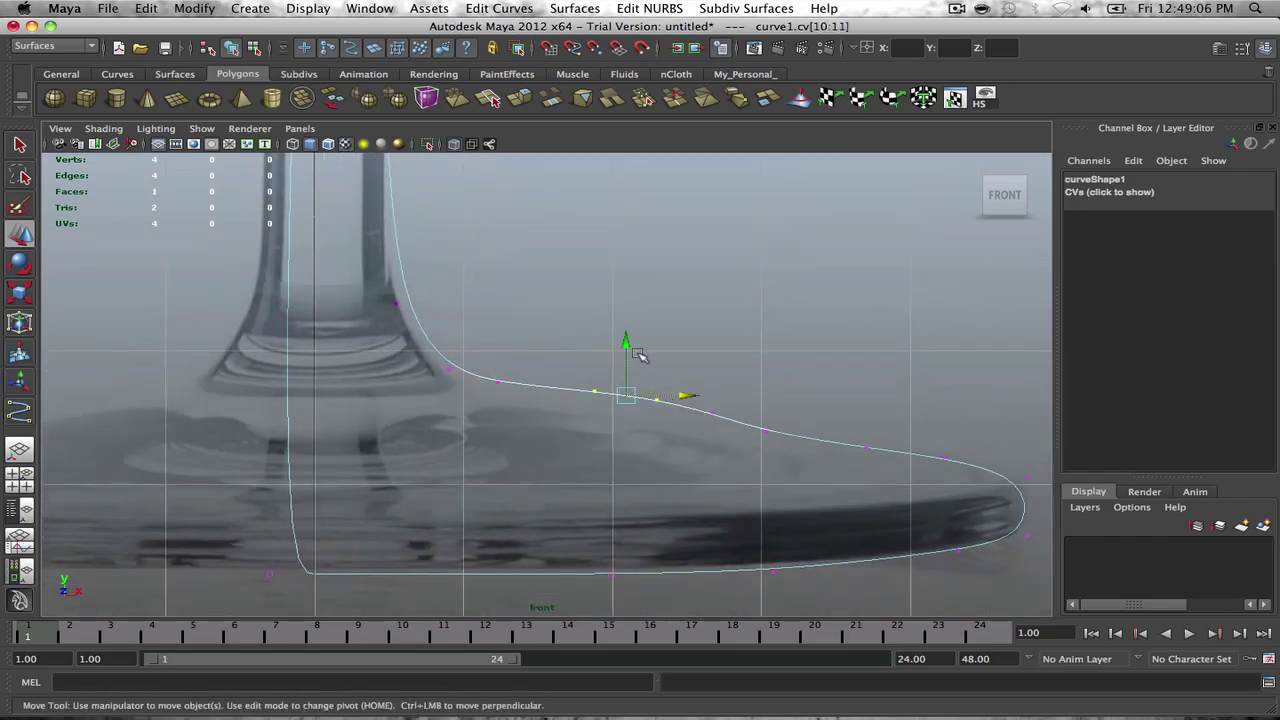
left_click(628, 344)
Step: Adjust the two control vertices where the stem flares into the foot, shifting the upper one slightly inward
left_click_drag(481, 373, 517, 394)
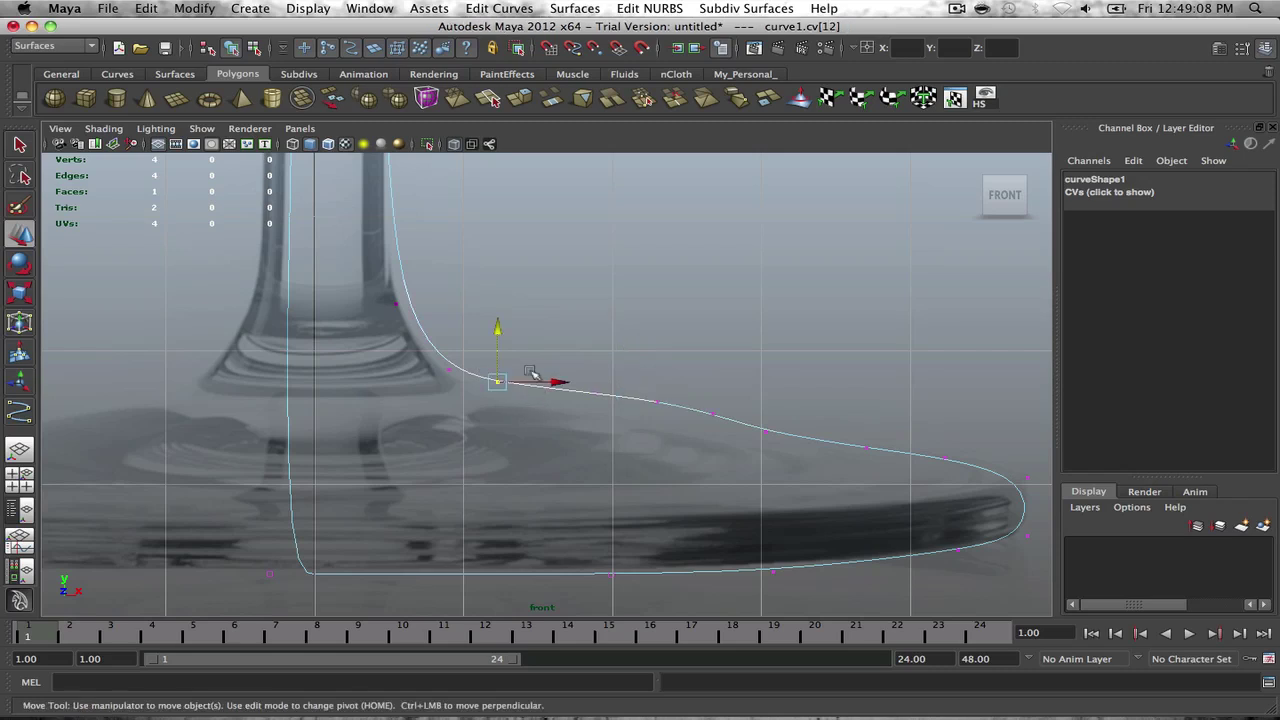
left_click_drag(437, 355, 473, 380)
left_click(507, 370)
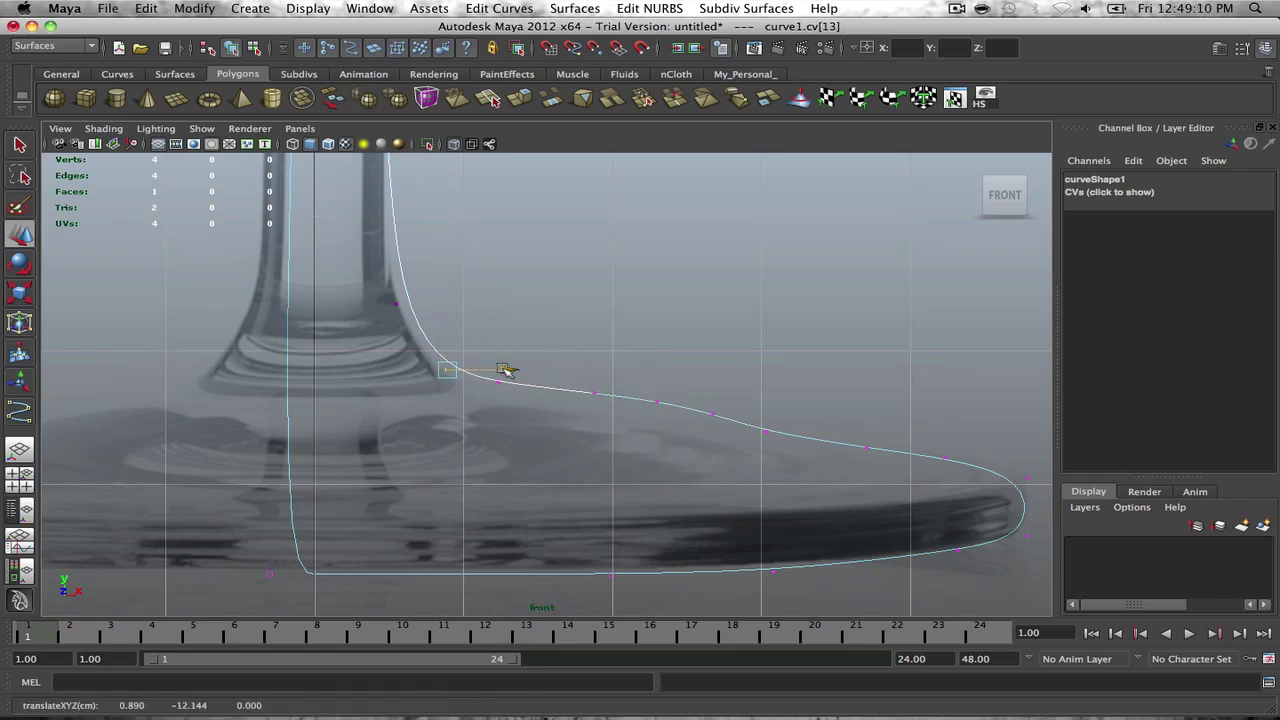
Step: Raise the control vertices on the foot's outer upper slope and pull the upper one at its edge slightly outward
middle_click_drag(826, 399, 726, 408, "alt")
left_click(782, 441)
left_click(780, 380)
middle_click_drag(885, 429, 782, 421, "alt")
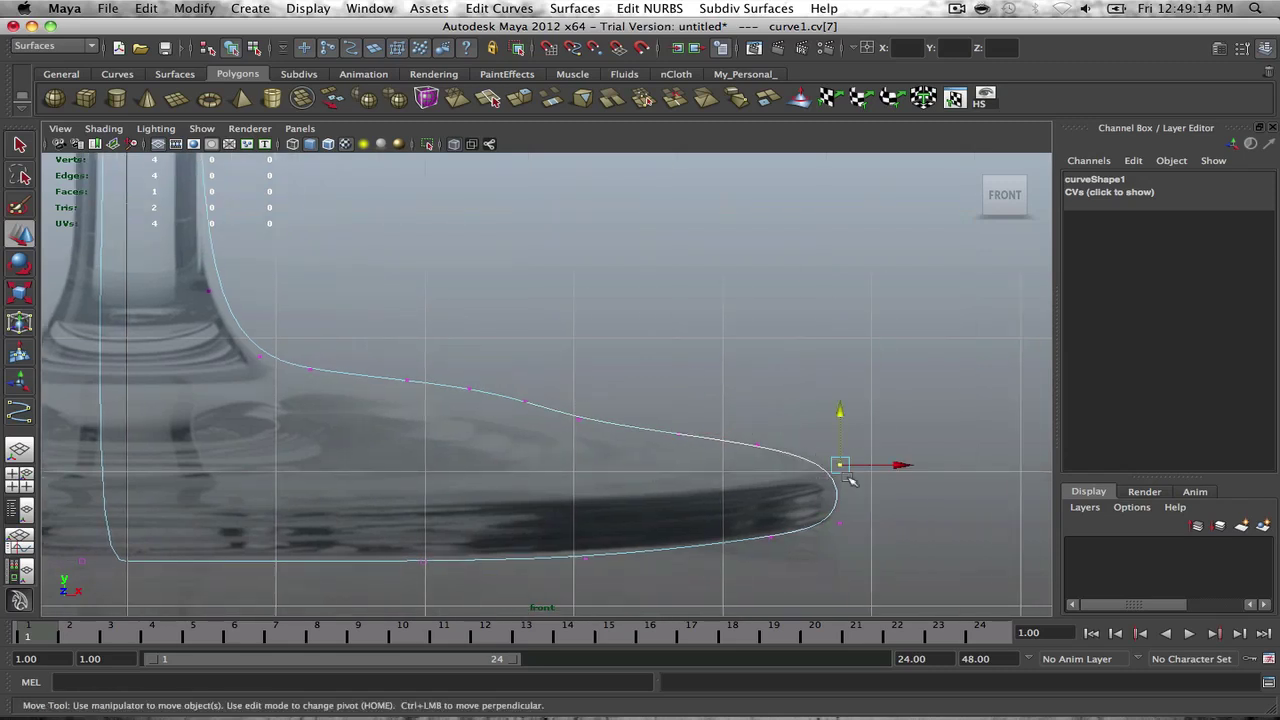
left_click_drag(897, 462, 906, 465)
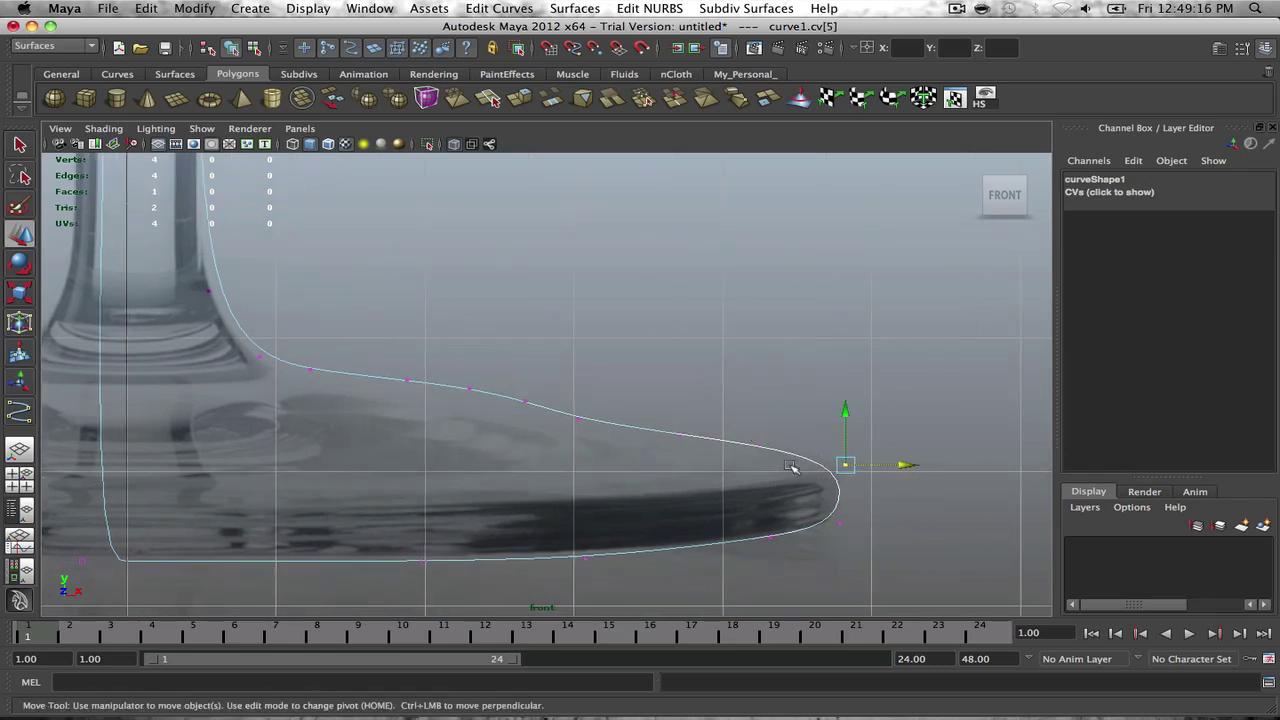
left_click_drag(762, 397, 758, 386)
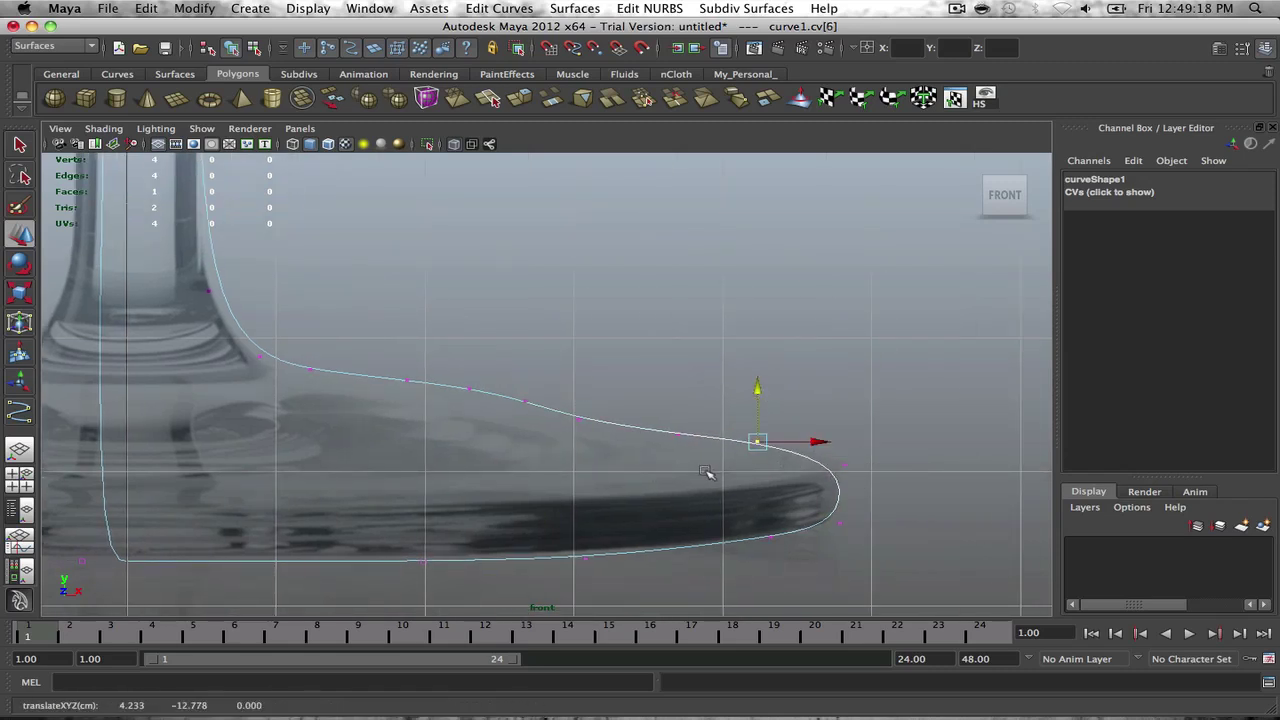
Step: Adjust the control vertices along the lower outer curve of the bowl
middle_click_drag(369, 415, 532, 358, "alt")
right_click_drag(532, 358, 394, 363, "alt")
middle_click_drag(443, 273, 502, 586, "alt")
scroll(545, 410, "up", 5)
middle_click_drag(576, 322, 552, 502, "alt")
middle_click_drag(632, 330, 489, 468, "alt")
scroll(492, 496, "up", 5)
middle_click_drag(776, 274, 637, 406, "alt")
left_click(612, 467)
middle_click_drag(671, 470, 670, 356, "alt")
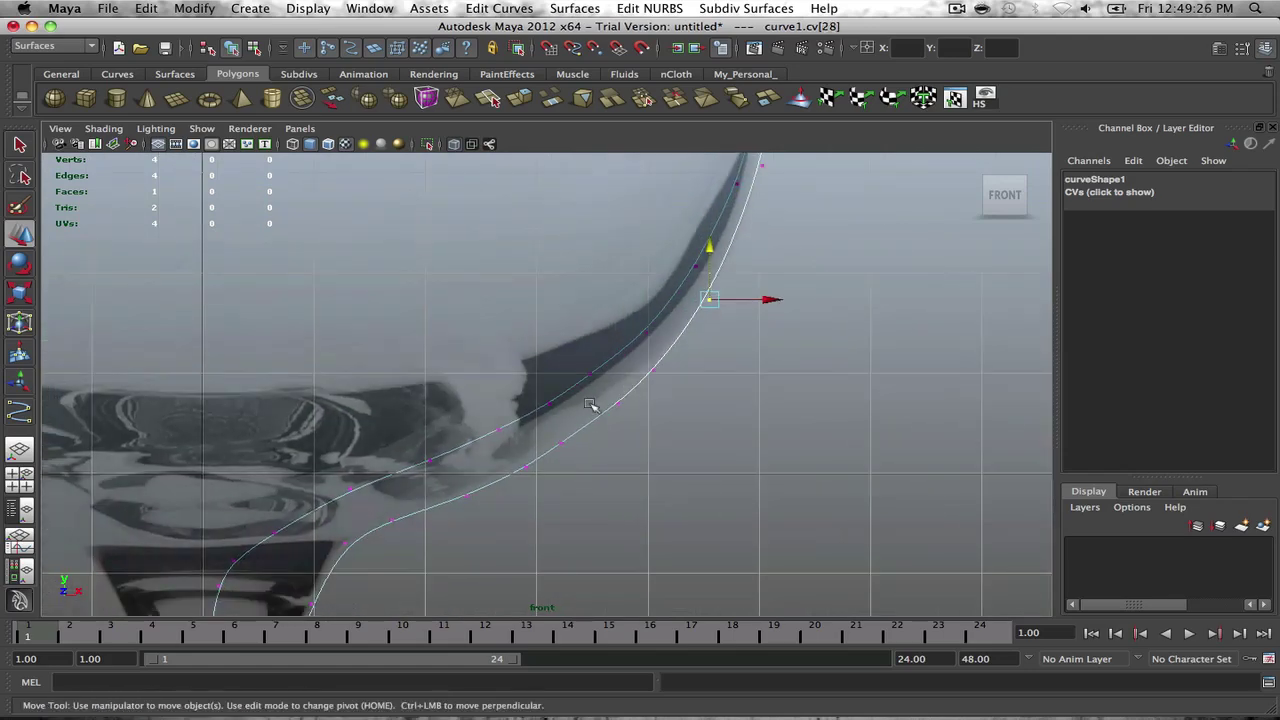
left_click_drag(550, 430, 618, 444)
middle_click_drag(596, 463, 668, 431, "alt")
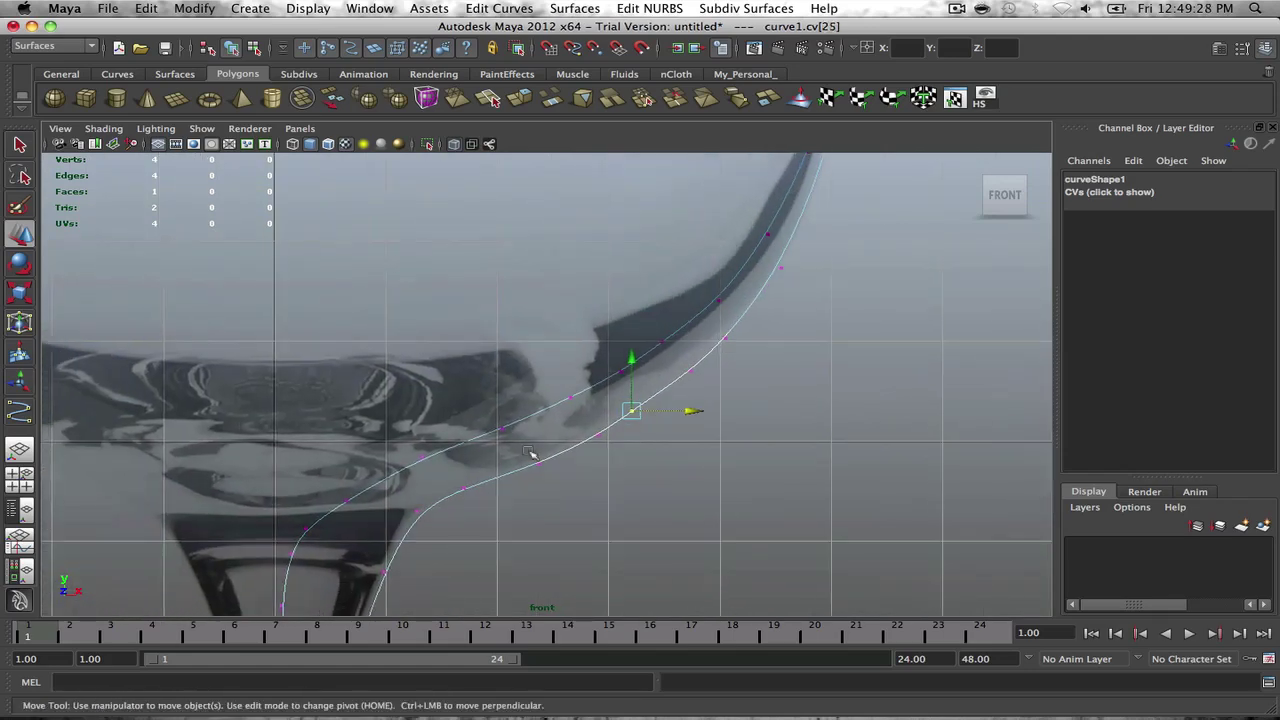
Step: Shift the control vertex where the bowl's underside turns into the stem slightly inward
left_click(596, 466)
left_click(593, 432)
middle_click_drag(435, 490, 521, 410, "alt")
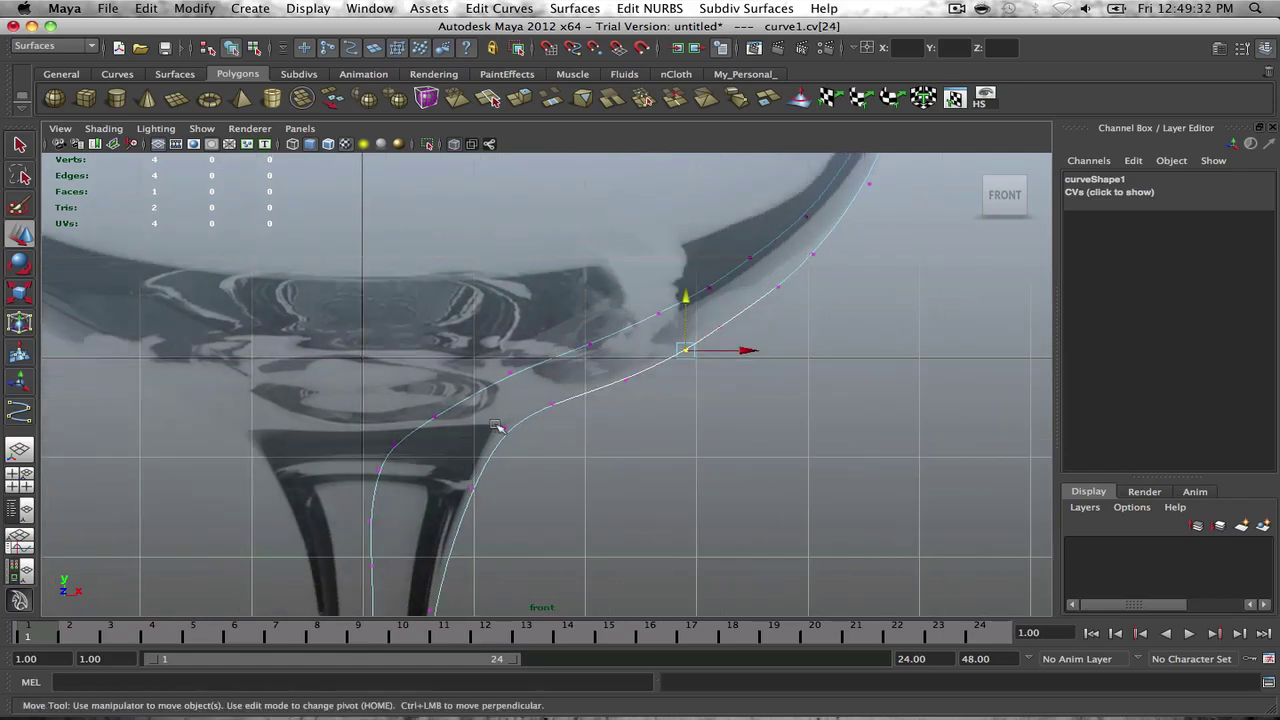
left_click(509, 431)
left_click_drag(573, 430, 568, 430)
Step: Examine how the traced profile follows the reference photo along the bowl and stem
middle_click_drag(670, 366, 490, 556, "alt")
middle_click_drag(719, 333, 629, 577, "alt")
middle_click_drag(669, 380, 693, 530, "alt")
scroll(689, 303, "down", 3)
scroll(613, 288, "down", 3)
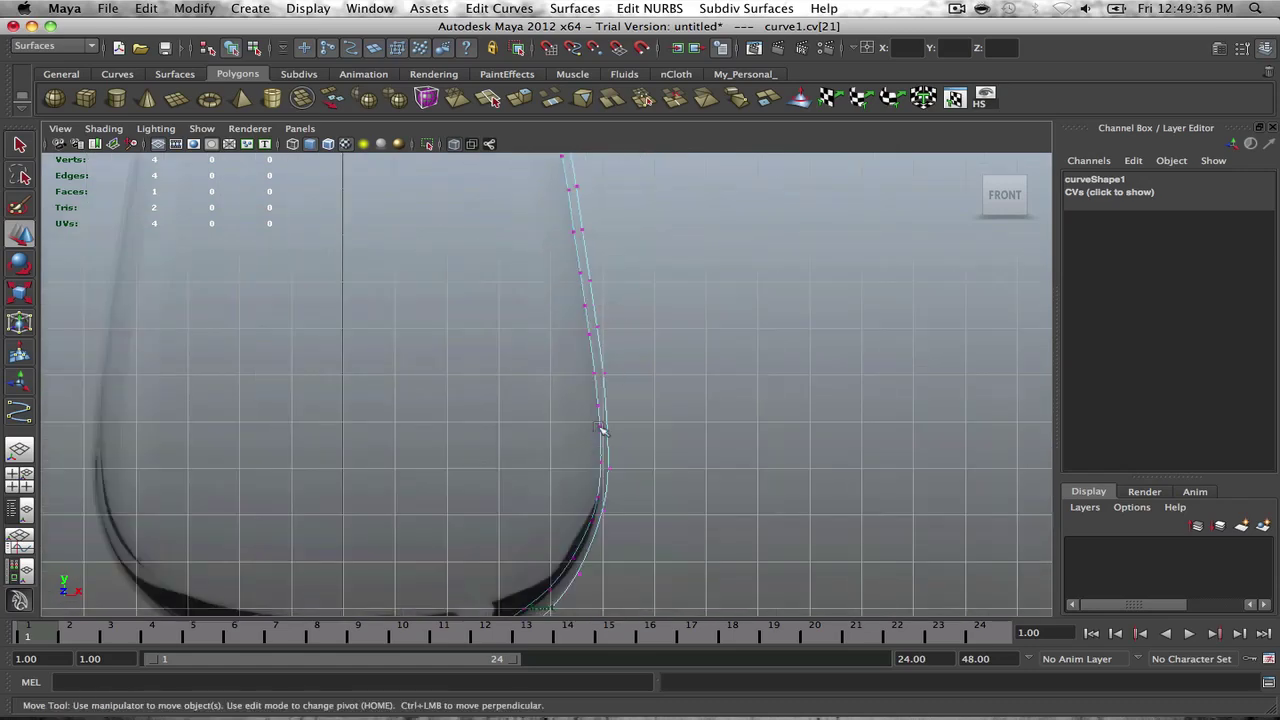
middle_click_drag(604, 358, 648, 272, "alt")
middle_click_drag(638, 474, 669, 236, "alt")
scroll(639, 497, "down", 3)
middle_click_drag(614, 551, 627, 433, "alt")
scroll(622, 430, "down", 5)
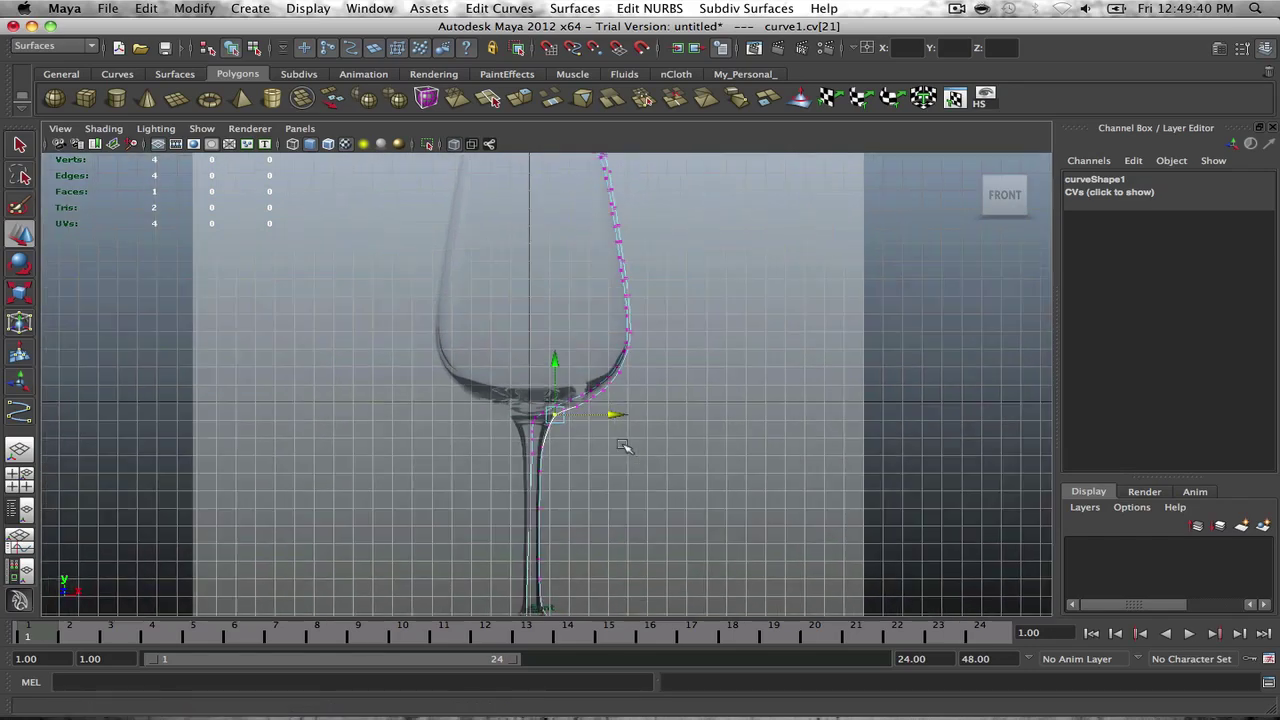
Step: Delete the reference image plane in the perspective view
left_click(597, 447)
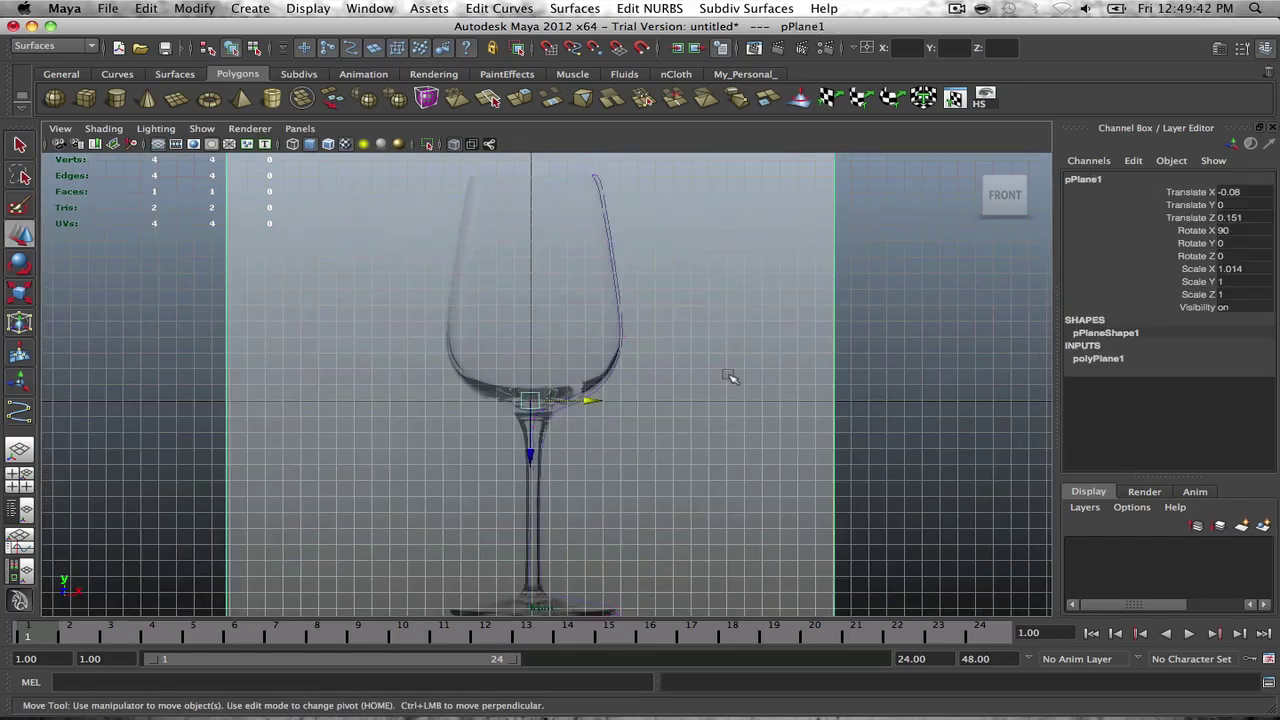
left_click(921, 332)
key("space")
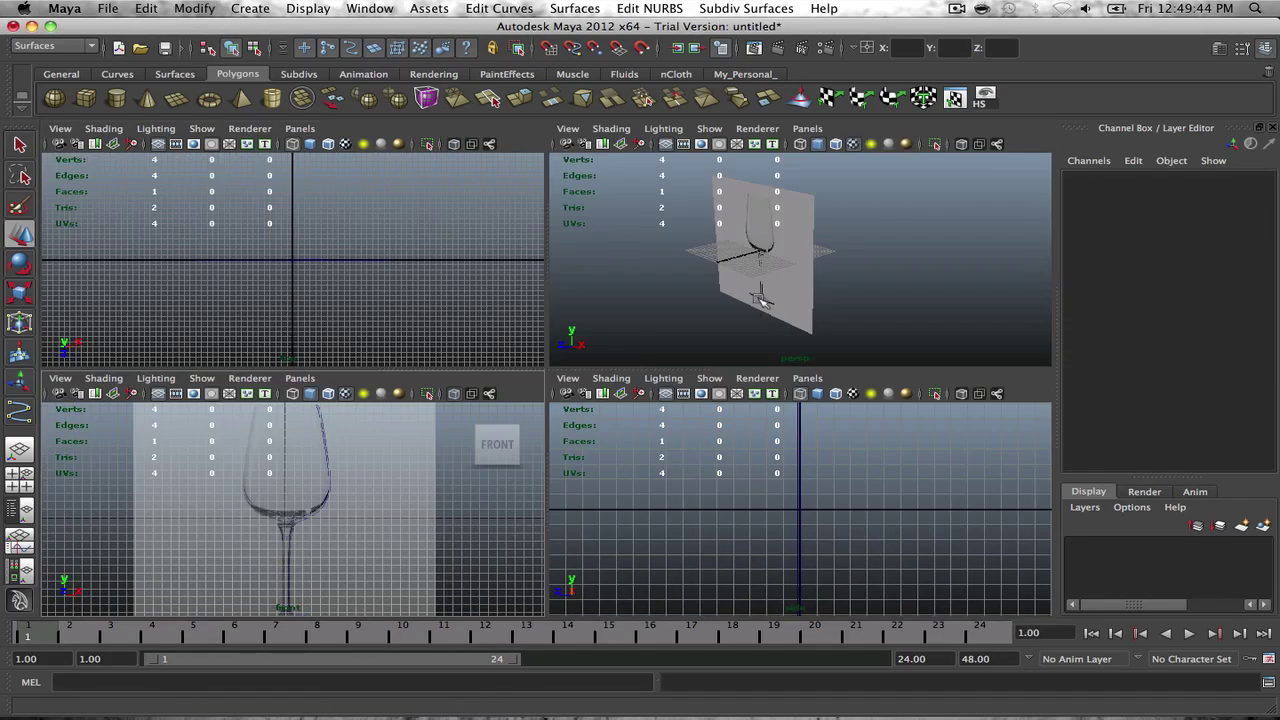
key("space")
left_click_drag(738, 315, 634, 329, "alt")
left_click(537, 318)
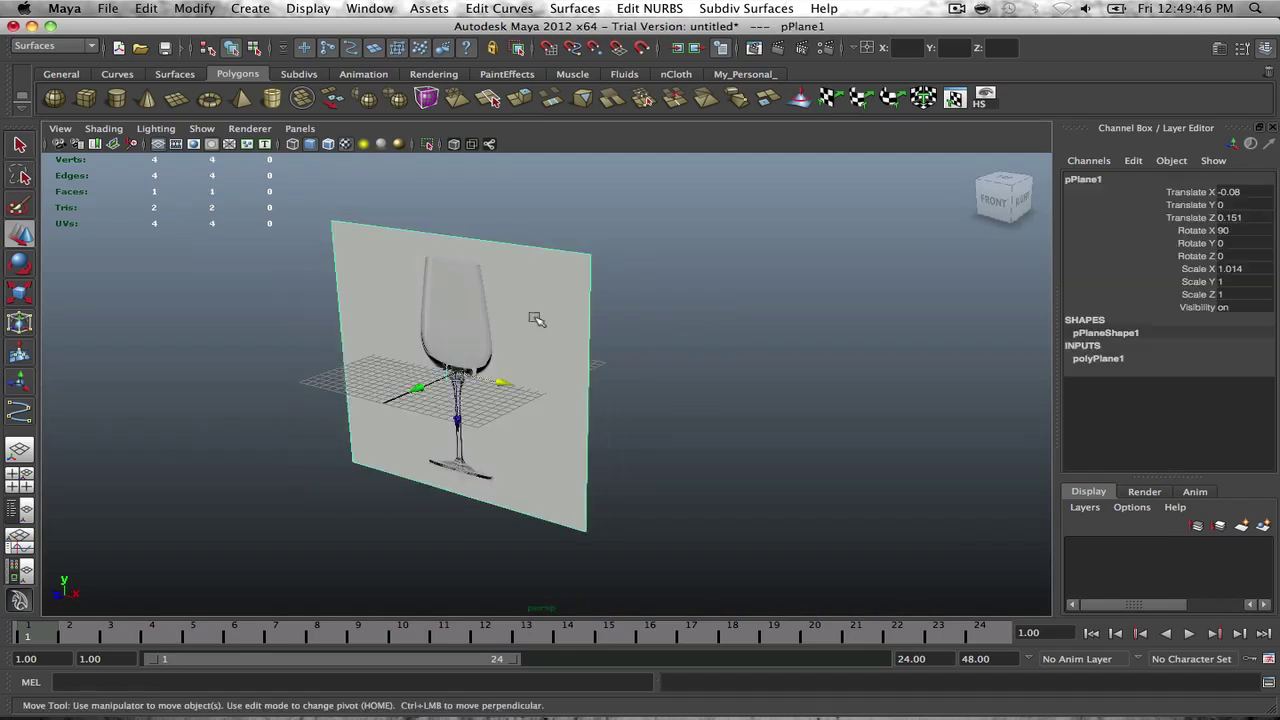
key("Delete")
left_click_drag(478, 326, 520, 313, "alt")
left_click_drag(489, 405, 529, 343, "alt")
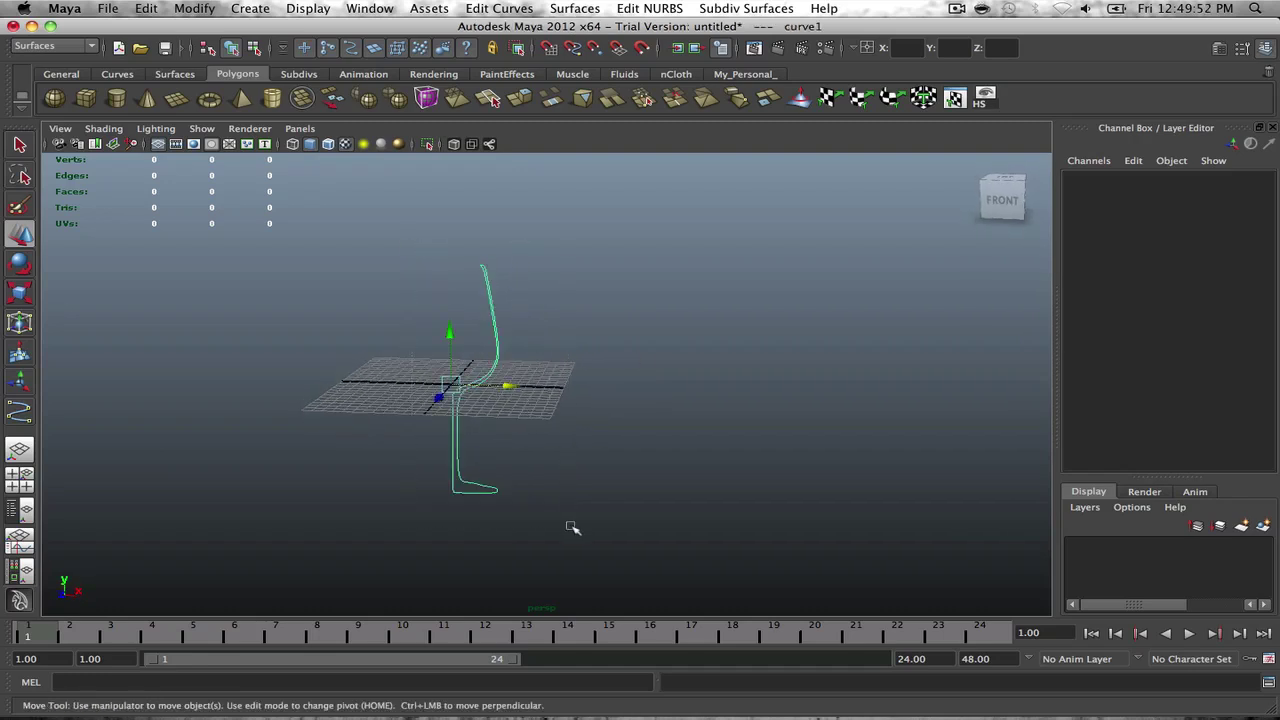
Step: Select the whole profile curve and reset the Revolve options to their default settings
left_click_drag(410, 242, 572, 527)
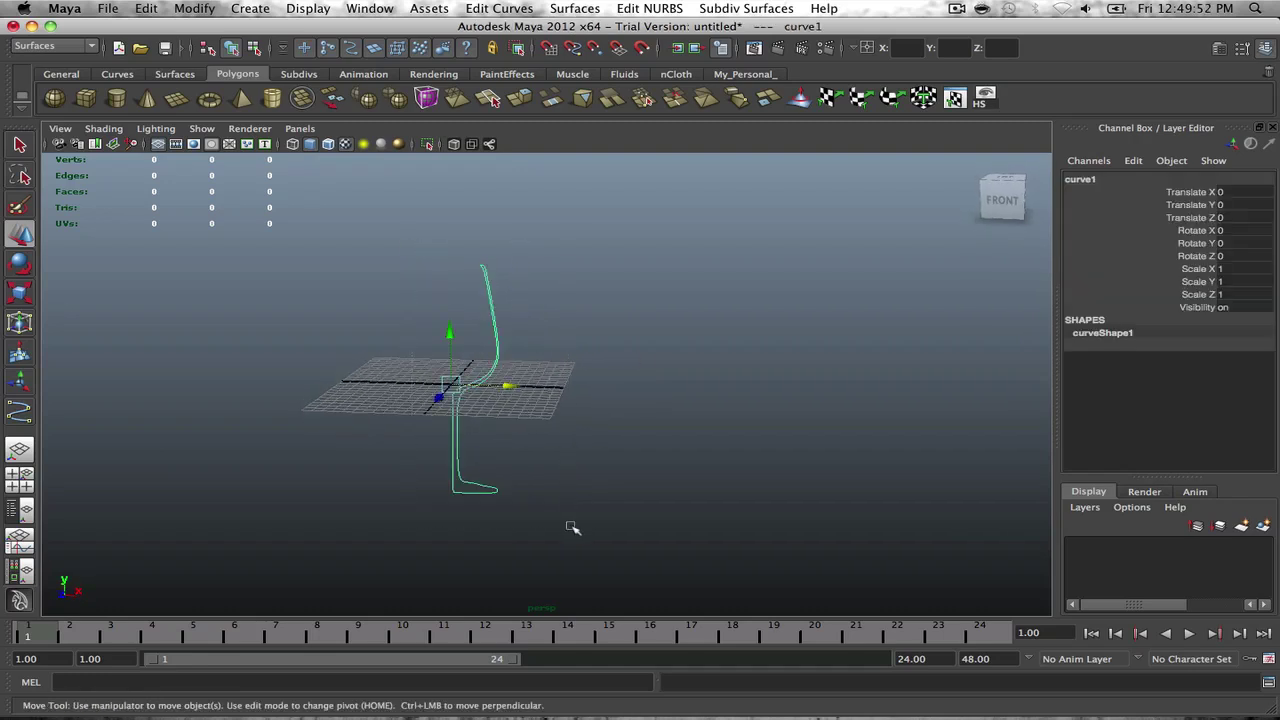
left_click(52, 50)
left_click(48, 80)
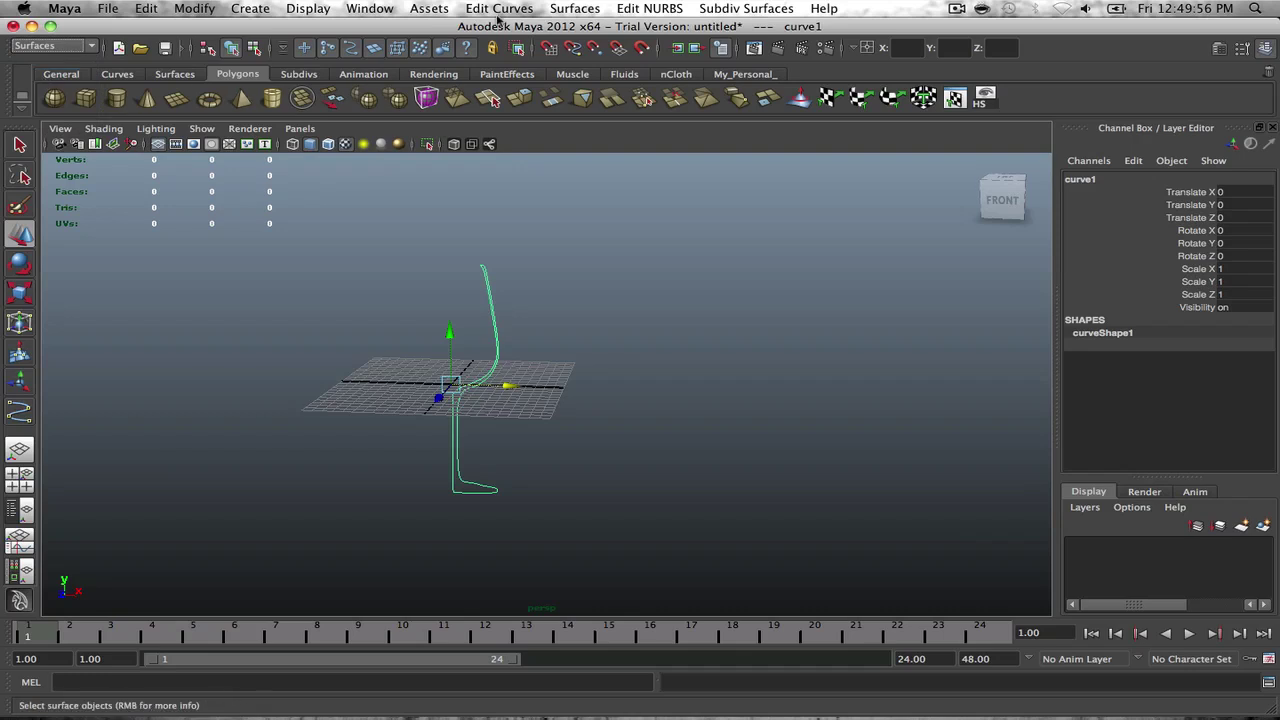
left_click(578, 8)
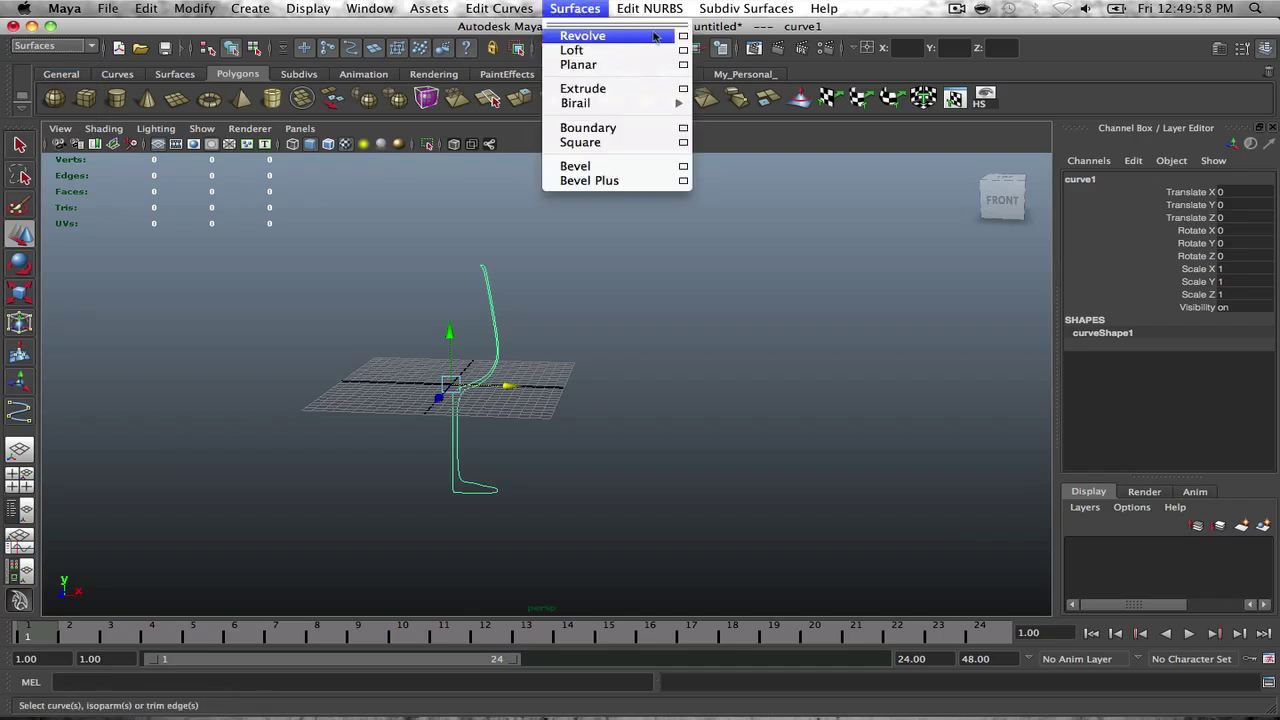
left_click(684, 37)
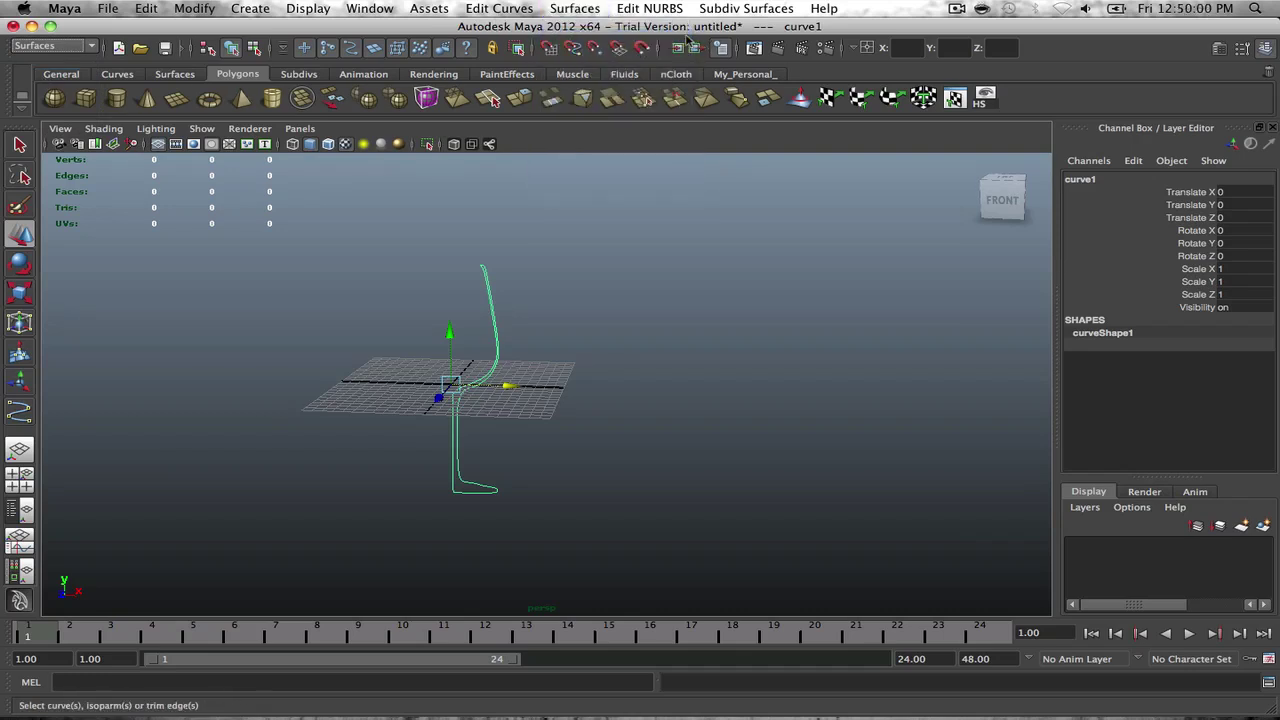
left_click(630, 147)
left_click(662, 181)
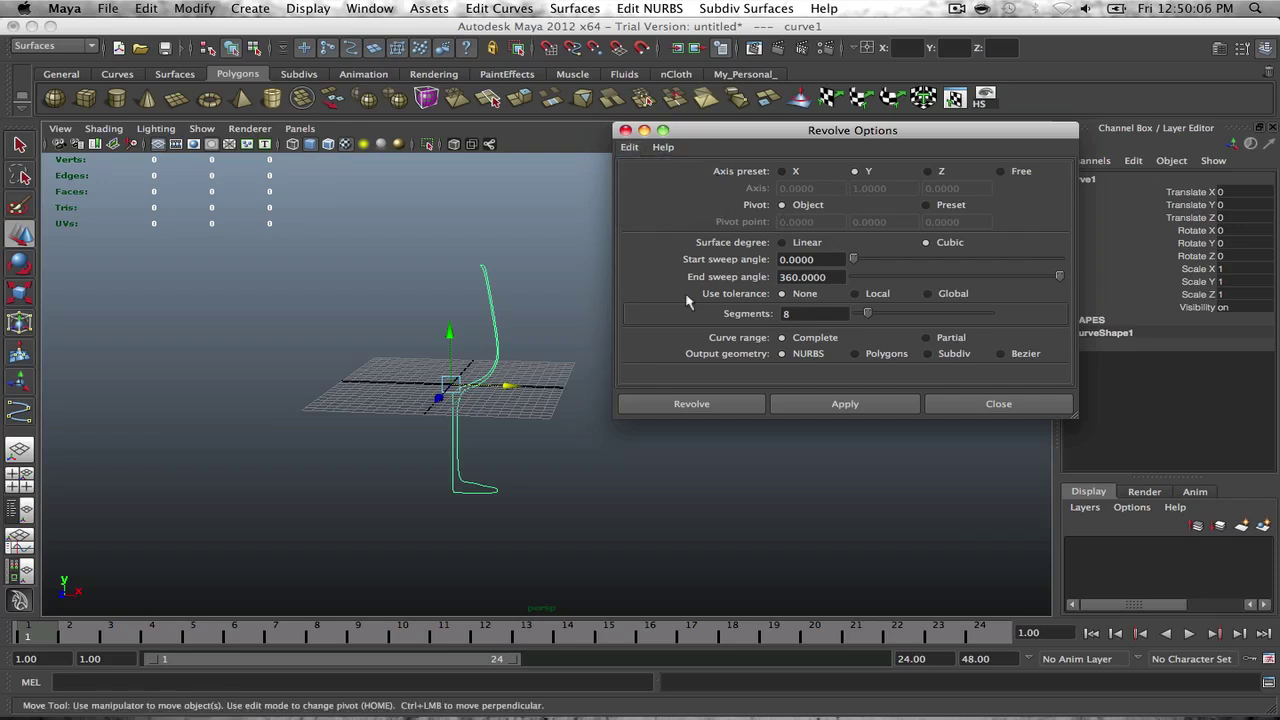
Step: Revolve the profile 360 degrees about the Y axis as NURBS with 8 segments, and move the glass to Translate X 20.059
left_click_drag(484, 320, 290, 433, "alt")
left_click_drag(481, 403, 610, 402, "alt")
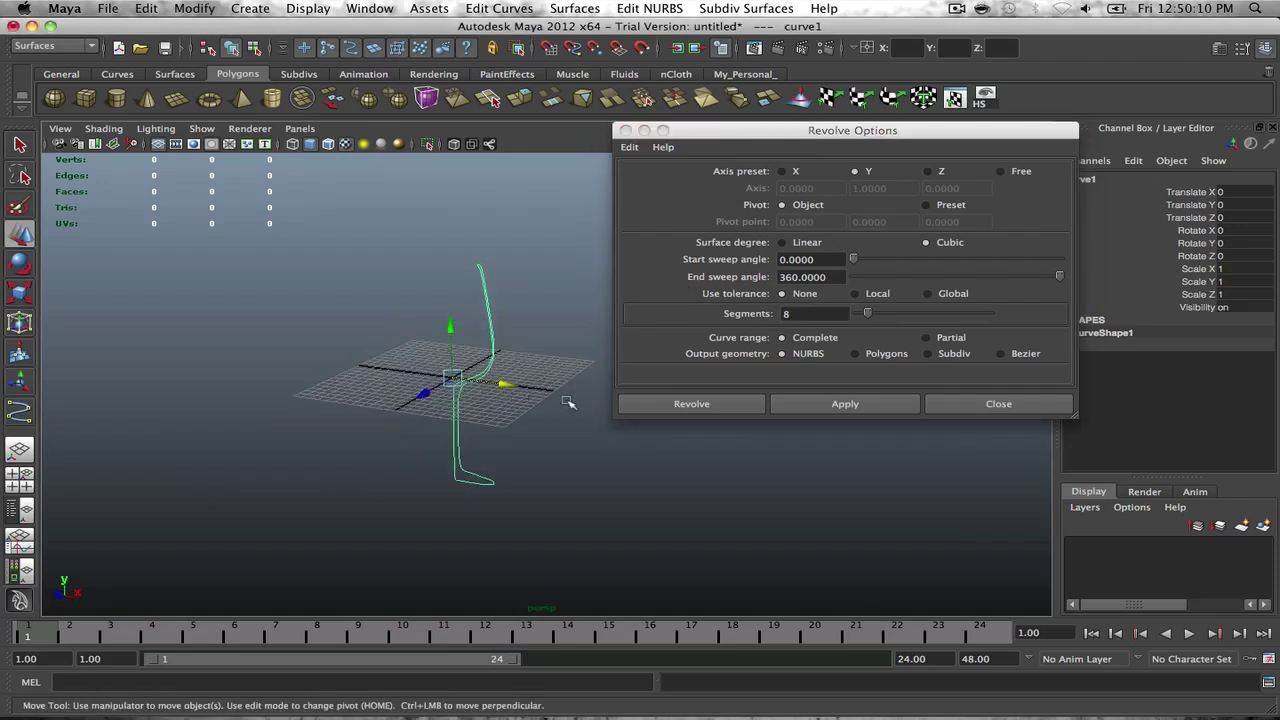
middle_click_drag(518, 320, 490, 351, "alt")
left_click_drag(484, 354, 474, 391, "alt")
left_click(680, 409)
scroll(474, 391, "up", 4)
middle_click_drag(474, 391, 617, 397, "alt")
left_click_drag(619, 398, 868, 443, "alt")
middle_click_drag(826, 403, 612, 389, "alt")
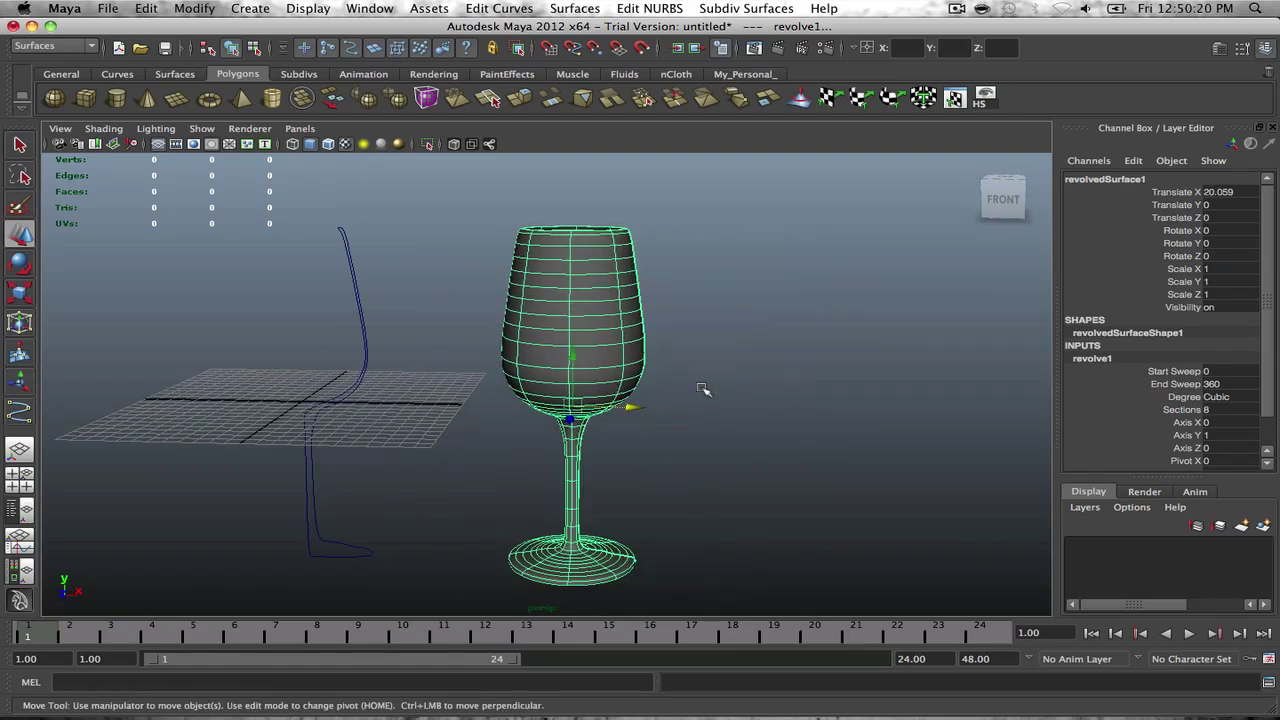
Step: Inspect the revolved glass beside its profile curve from several angles
left_click(705, 389)
left_click_drag(706, 388, 628, 362, "alt")
left_click(594, 346)
scroll(626, 372, "down", 2)
middle_click_drag(627, 396, 615, 313, "alt")
scroll(593, 384, "up", 6)
left_click_drag(618, 313, 620, 283, "alt")
Step: Try to revolve the selected glass surface with the axis preset set to Z
left_click(572, 9)
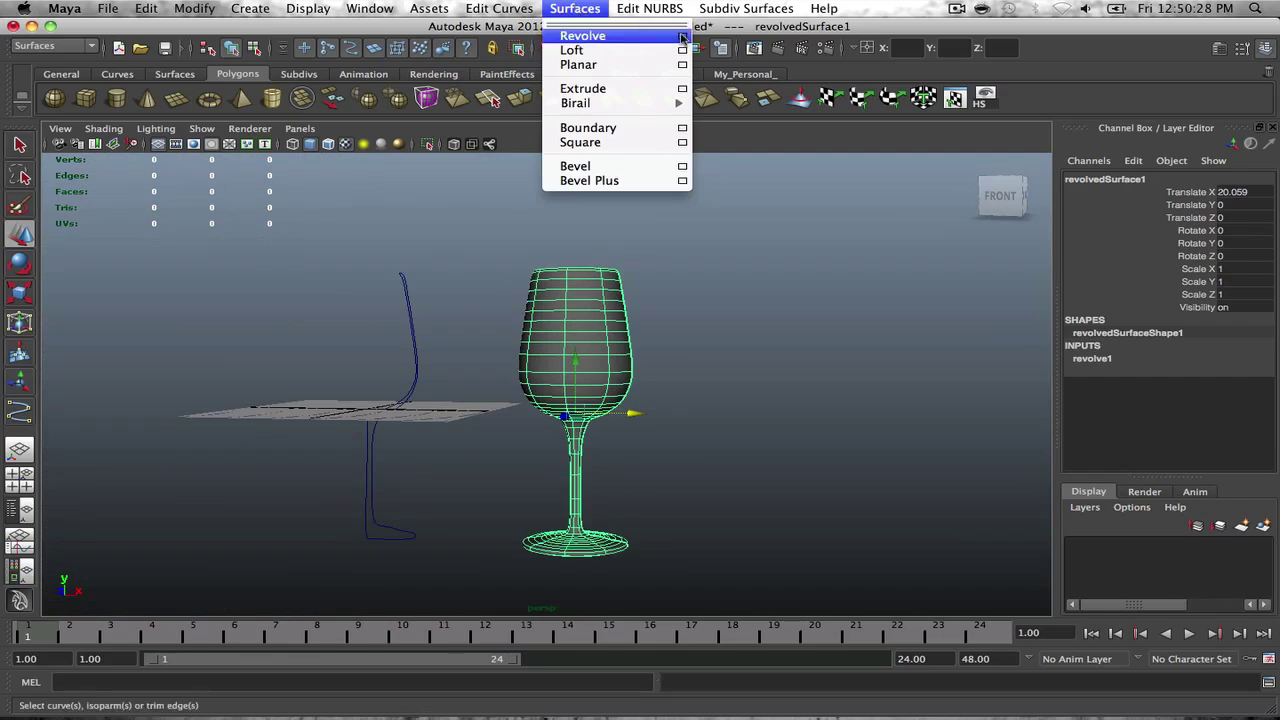
left_click(808, 134)
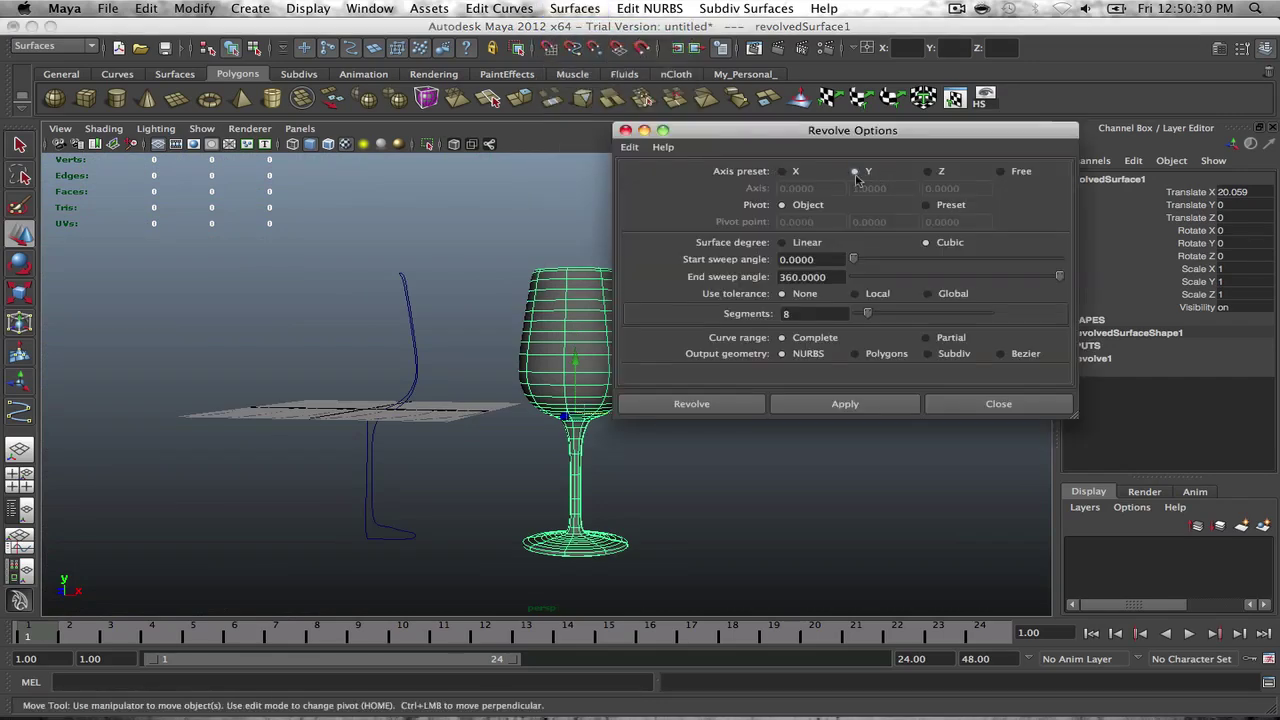
left_click_drag(370, 345, 771, 224, "alt")
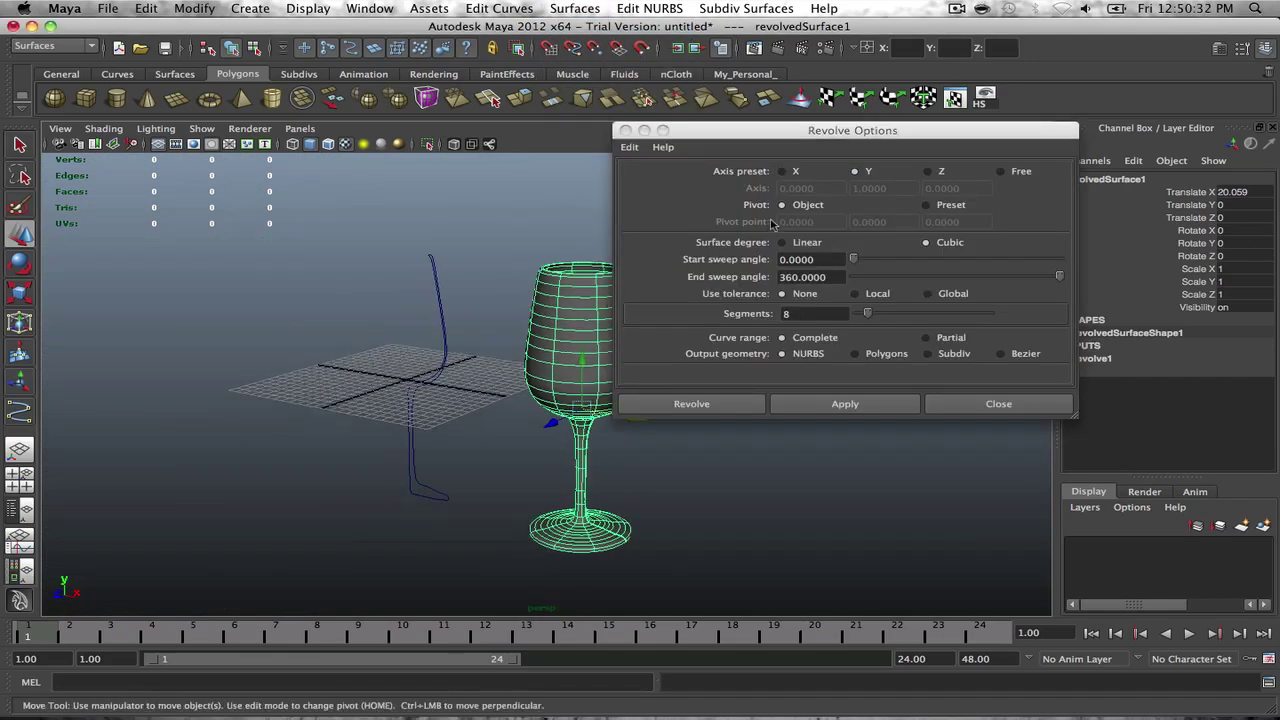
left_click(936, 173)
left_click(677, 406)
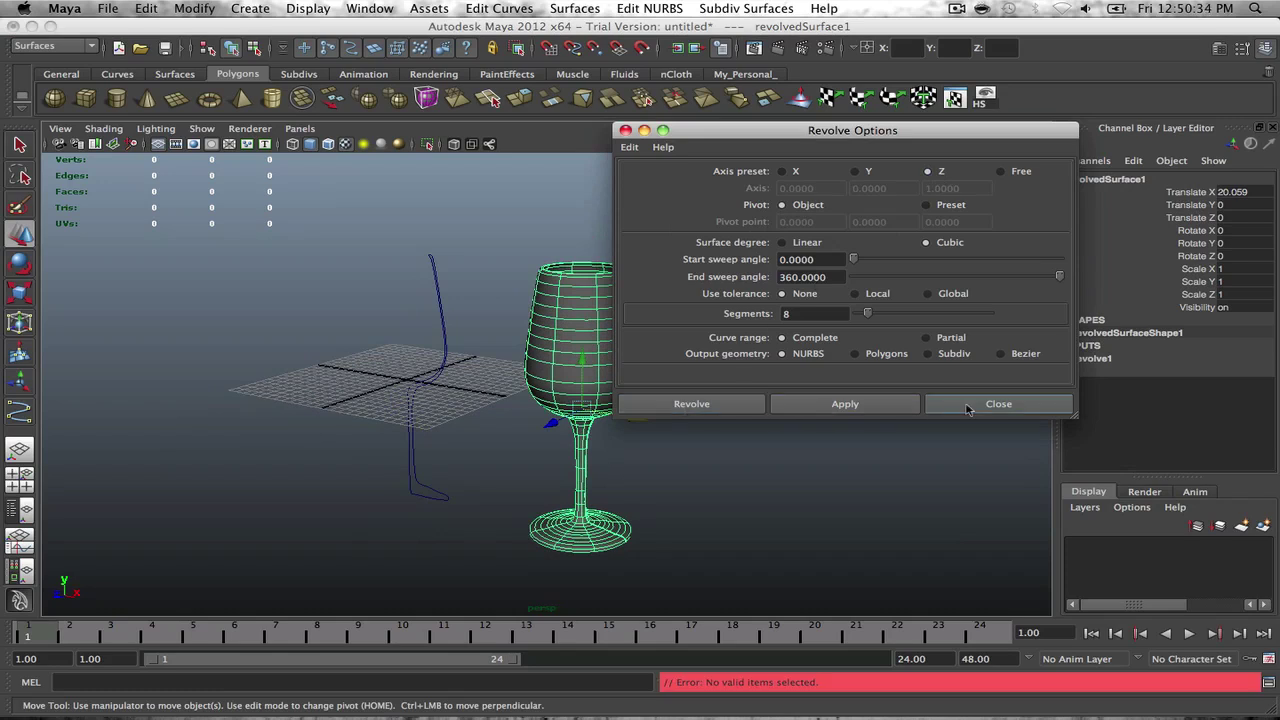
left_click(968, 405)
Step: Revolve the profile curve about the Z axis and undo the result
left_click(440, 330)
left_click(575, 8)
left_click(683, 37)
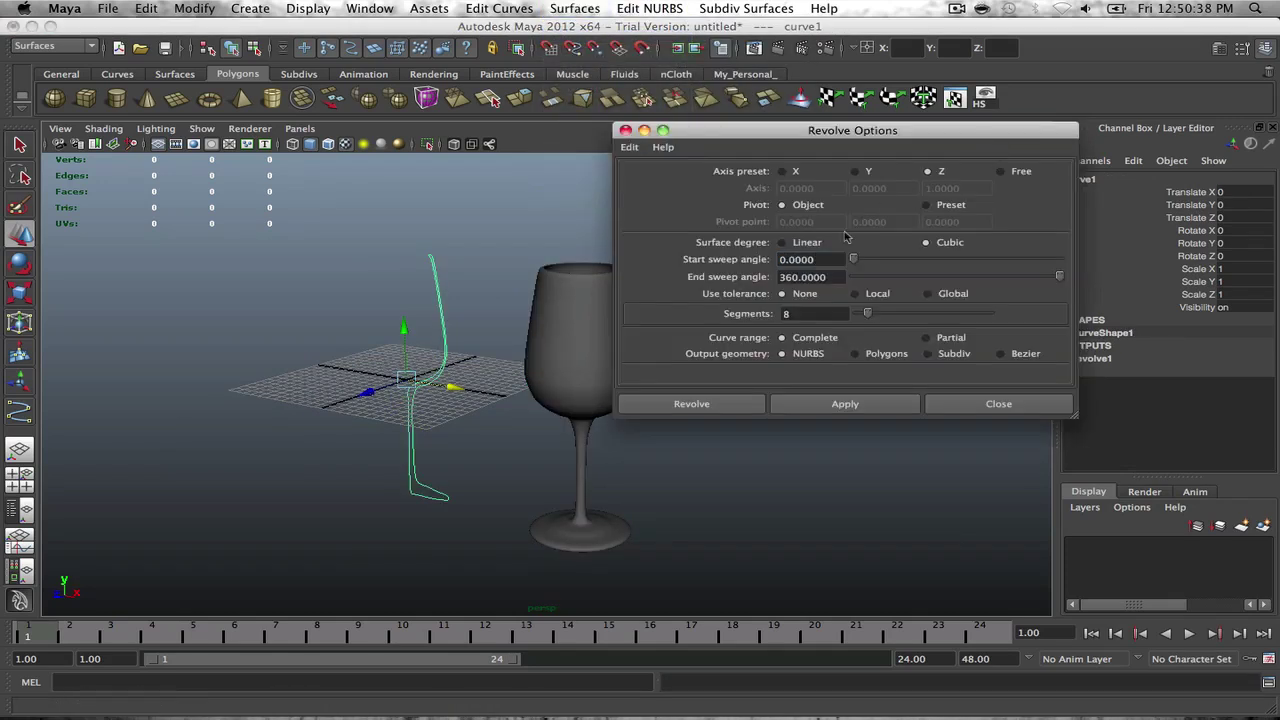
left_click(707, 407)
mouse_move(468, 365)
left_mouse_down("alt")
mouse_move(540, 354)
mouse_move(465, 355)
left_mouse_up("alt")
key("ctrl+z")
Step: Revolve the profile curve about the Z axis again and move the new surface to Translate X -20.907
left_click(590, 8)
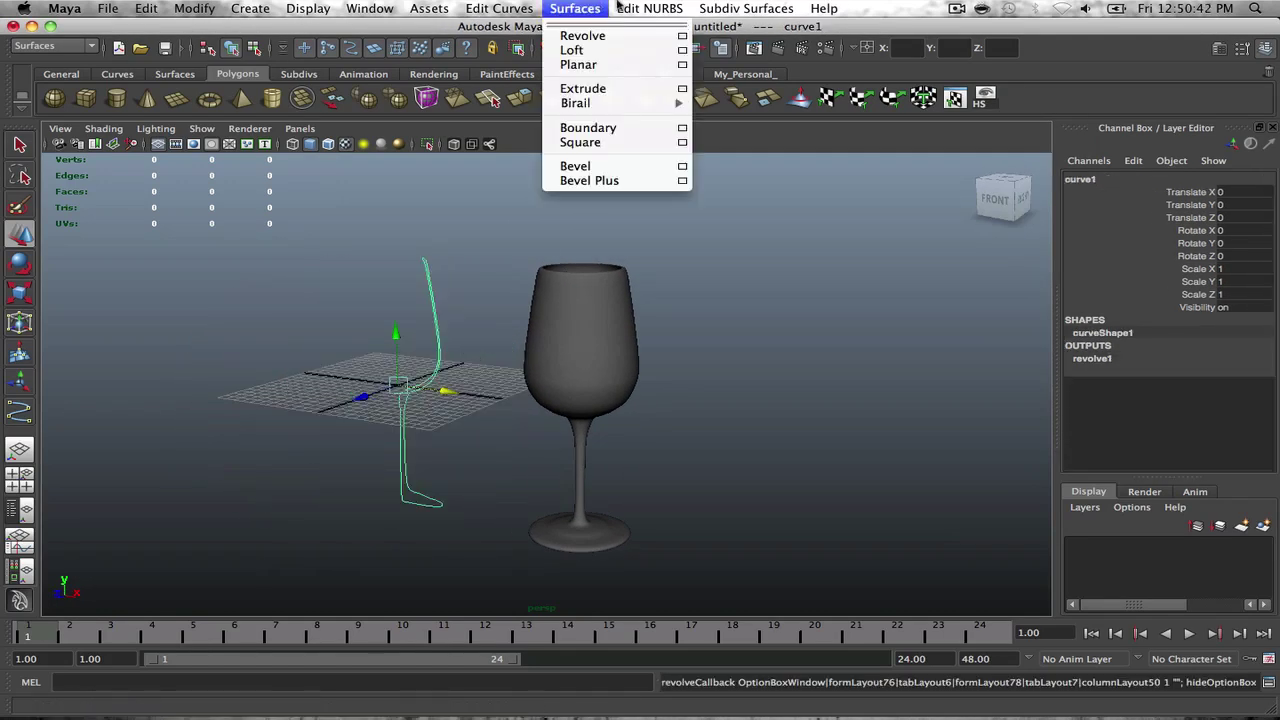
left_click(683, 37)
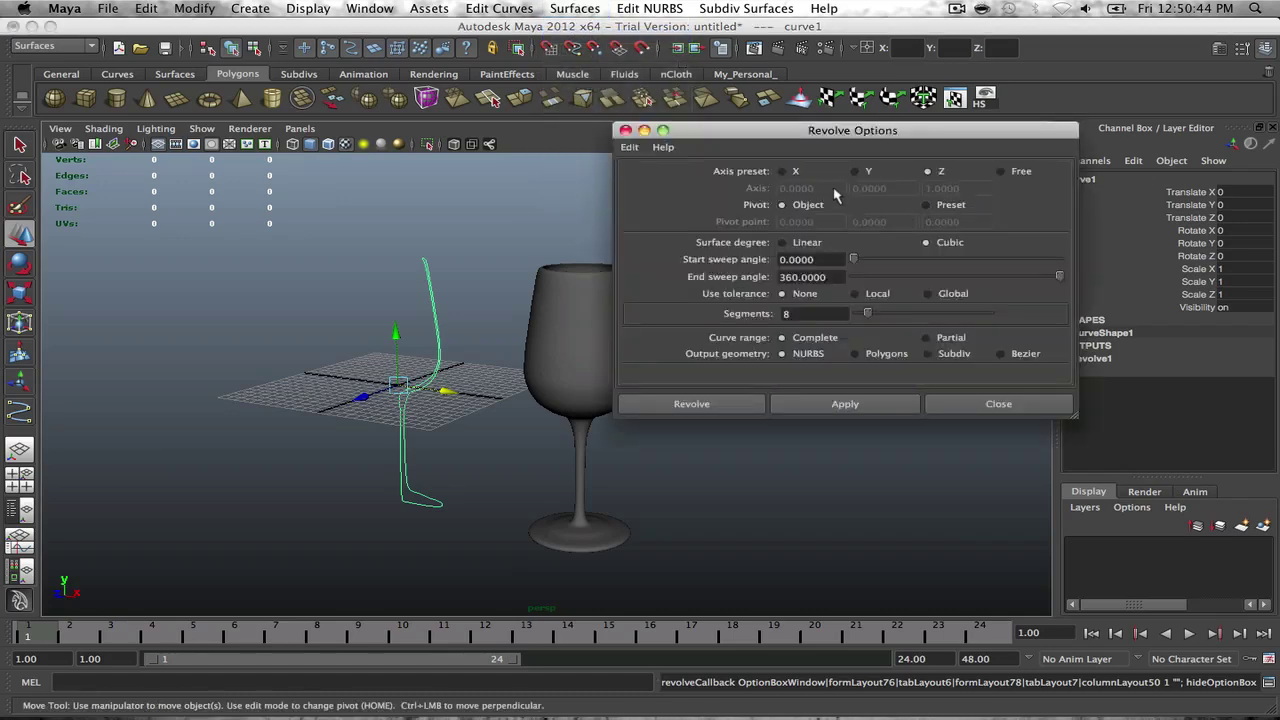
left_click(688, 404)
left_click_drag(780, 375, 695, 369, "alt")
left_click_drag(527, 380, 305, 391)
Step: Examine the shape of the Z-axis revolved surface from several angles
left_click(383, 287)
left_click_drag(387, 290, 300, 289, "alt")
middle_click_drag(300, 289, 600, 325, "alt")
right_click_drag(600, 325, 731, 352, "alt")
left_click(733, 352)
middle_click_drag(840, 330, 514, 287, "alt")
left_click_drag(652, 318, 463, 246, "alt")
right_click(527, 320)
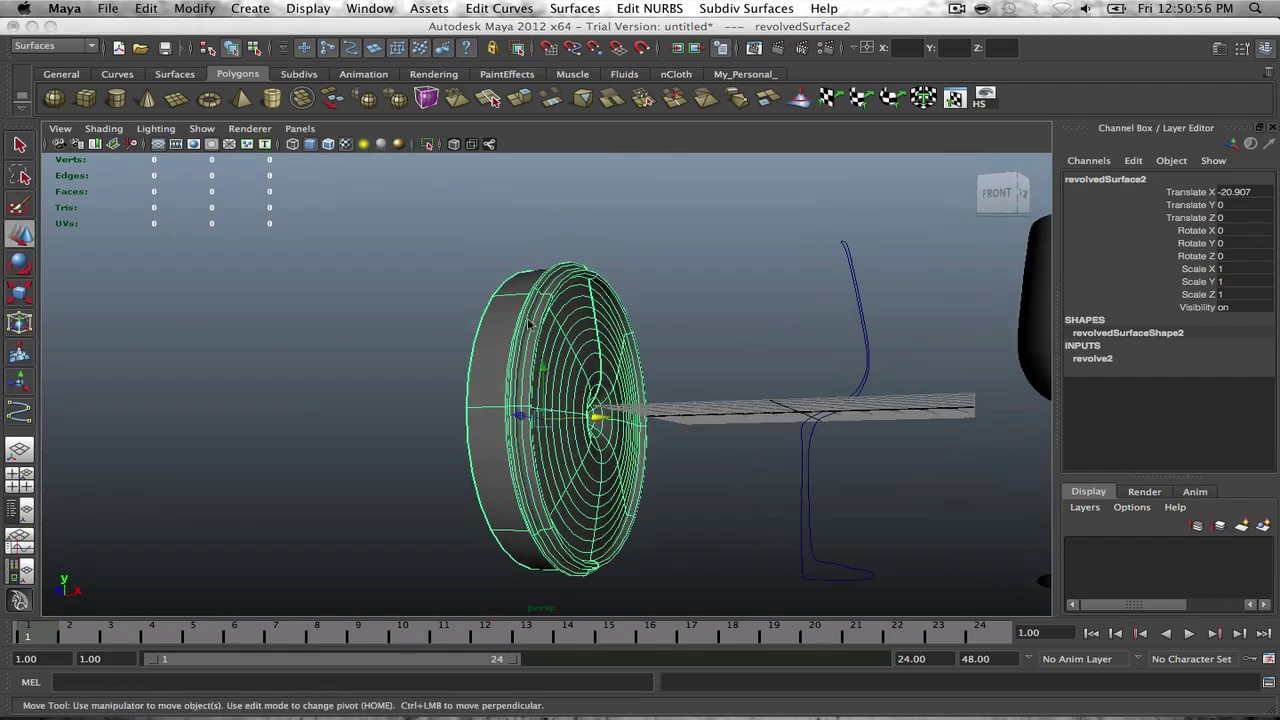
left_click_drag(575, 316, 560, 355, "alt")
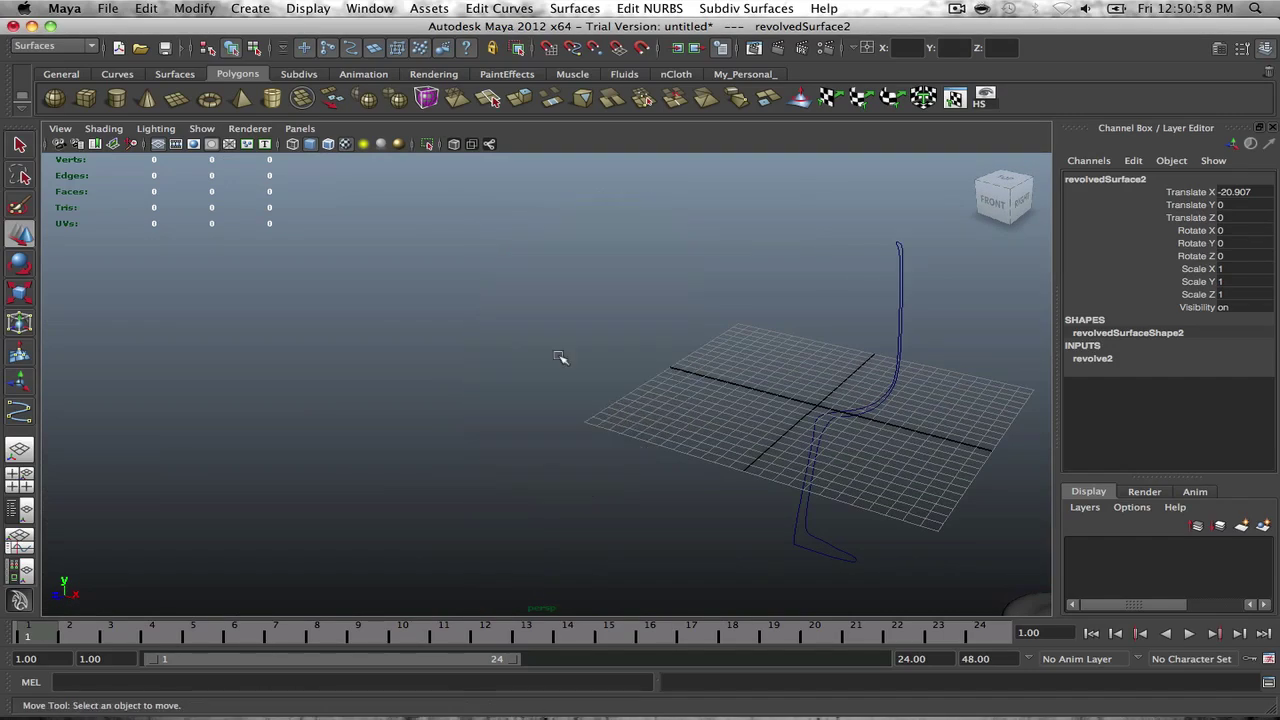
Step: Delete the surface revolved about the Z axis
key("Delete")
scroll(574, 354, "down", 8)
middle_click_drag(712, 352, 609, 317, "alt")
left_click_drag(609, 317, 711, 340, "alt")
scroll(711, 340, "up", 7)
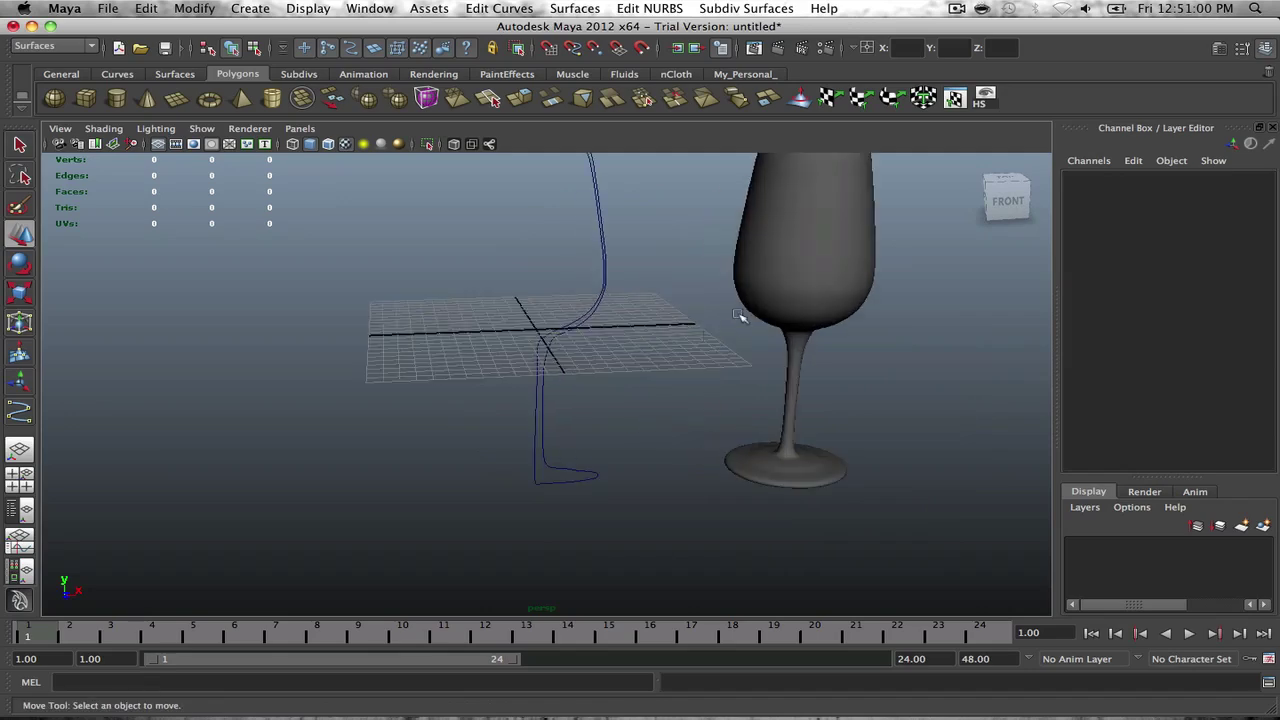
Step: Examine the profile curve and the revolved glass at different display smoothness levels
middle_click_drag(743, 317, 572, 377, "alt")
left_click_drag(572, 377, 511, 366, "alt")
left_click(494, 357)
middle_click_drag(645, 330, 526, 327, "alt")
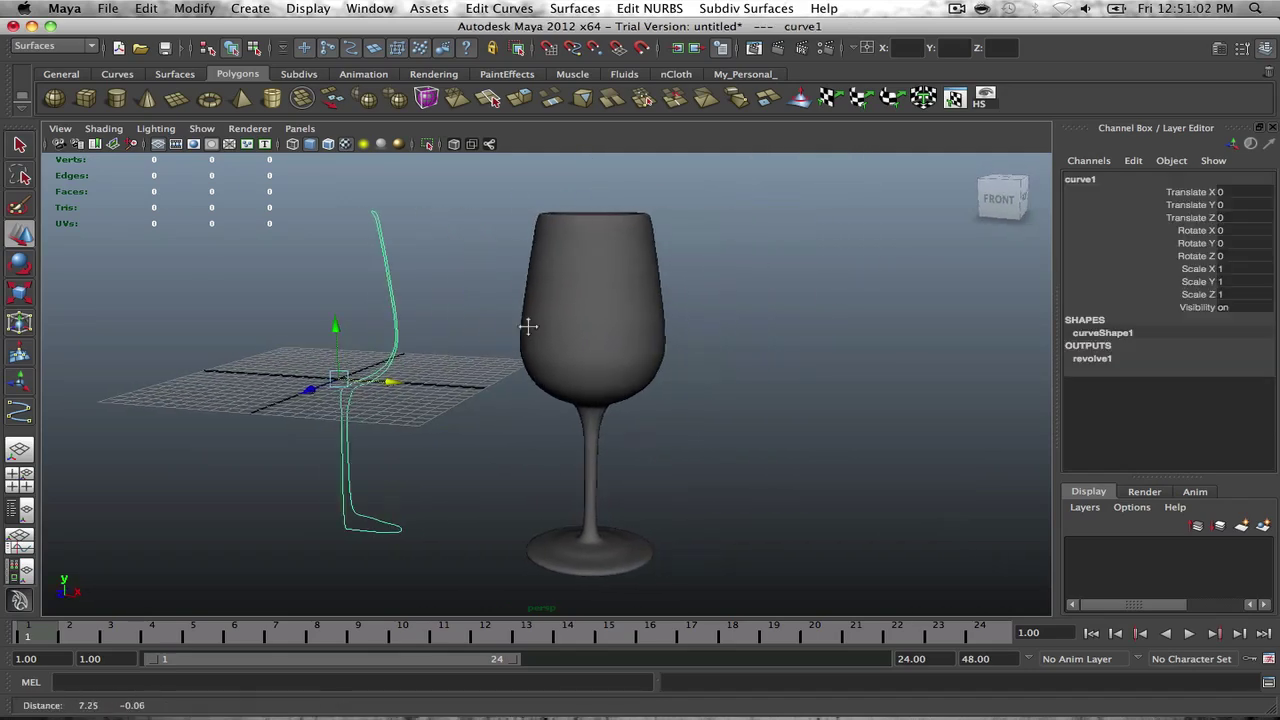
left_click_drag(526, 327, 605, 288, "alt")
left_click(583, 319)
left_click(704, 321)
left_click(463, 345)
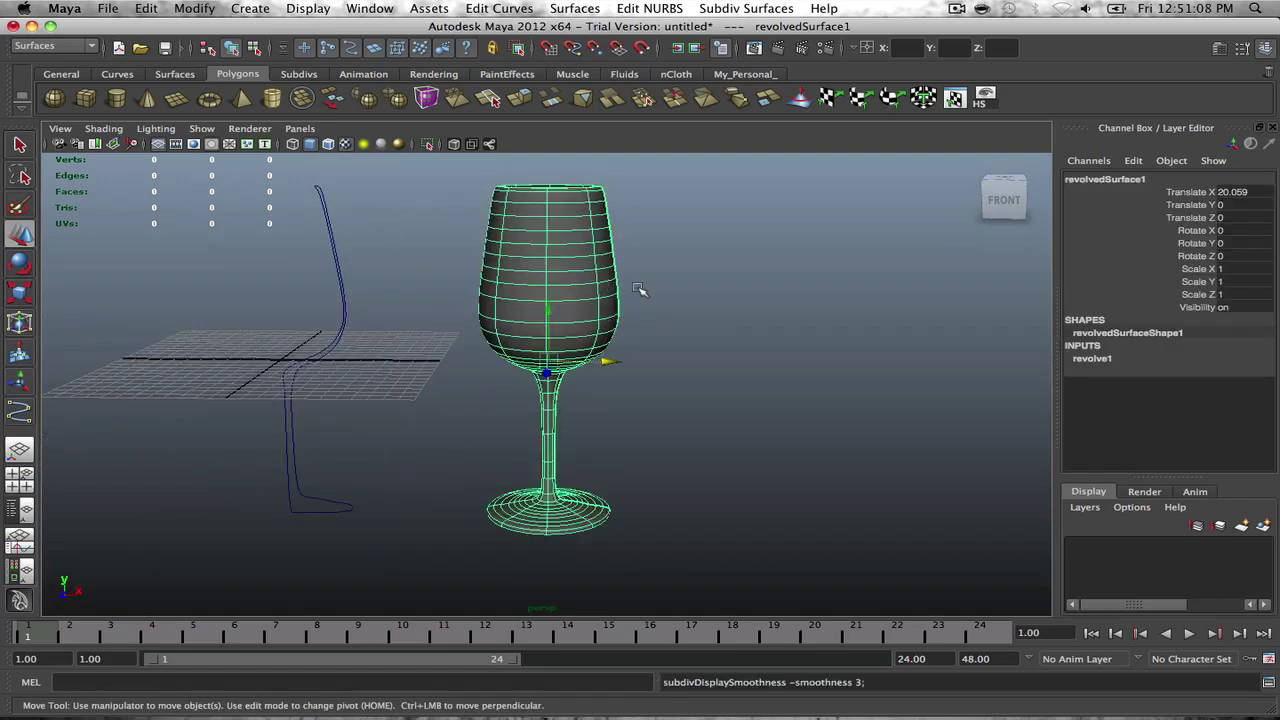
left_click(645, 288)
scroll(634, 349, "up", 4)
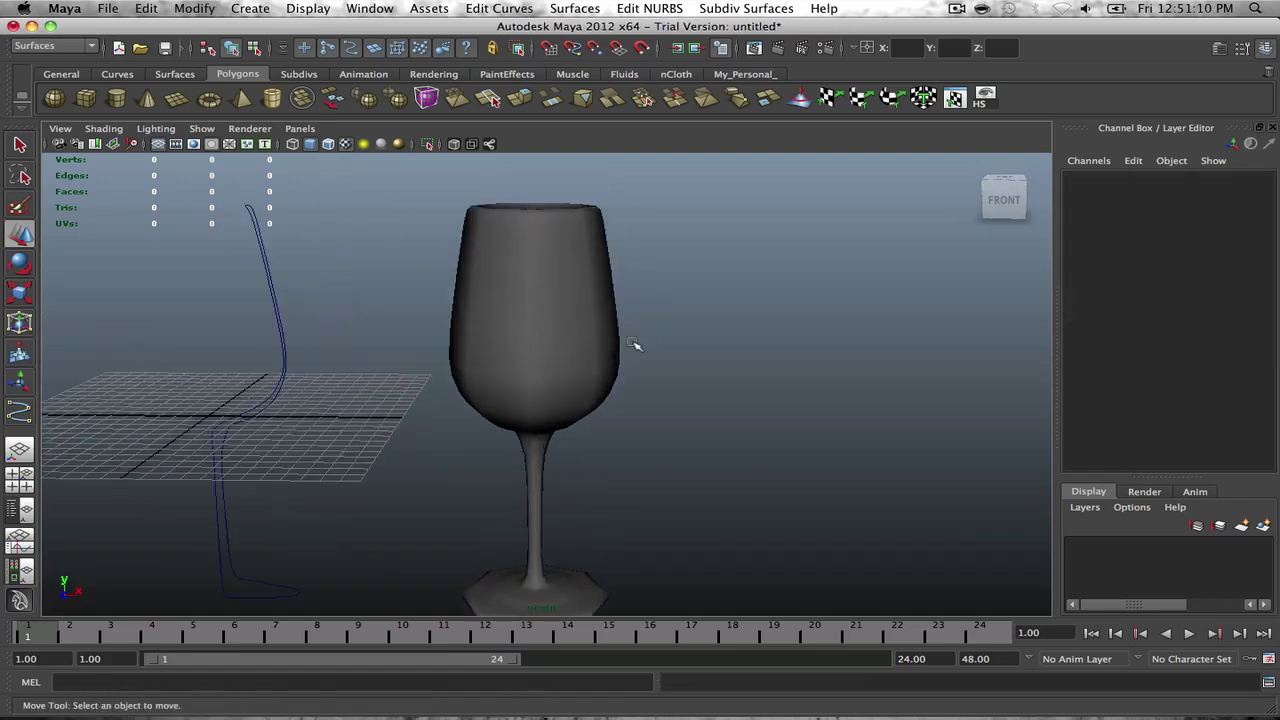
Step: Convert the glass surface from NURBS to polygons and center the new mesh's pivot
left_click(555, 327)
scroll(554, 330, "down", 5)
left_click_drag(556, 329, 606, 340, "alt")
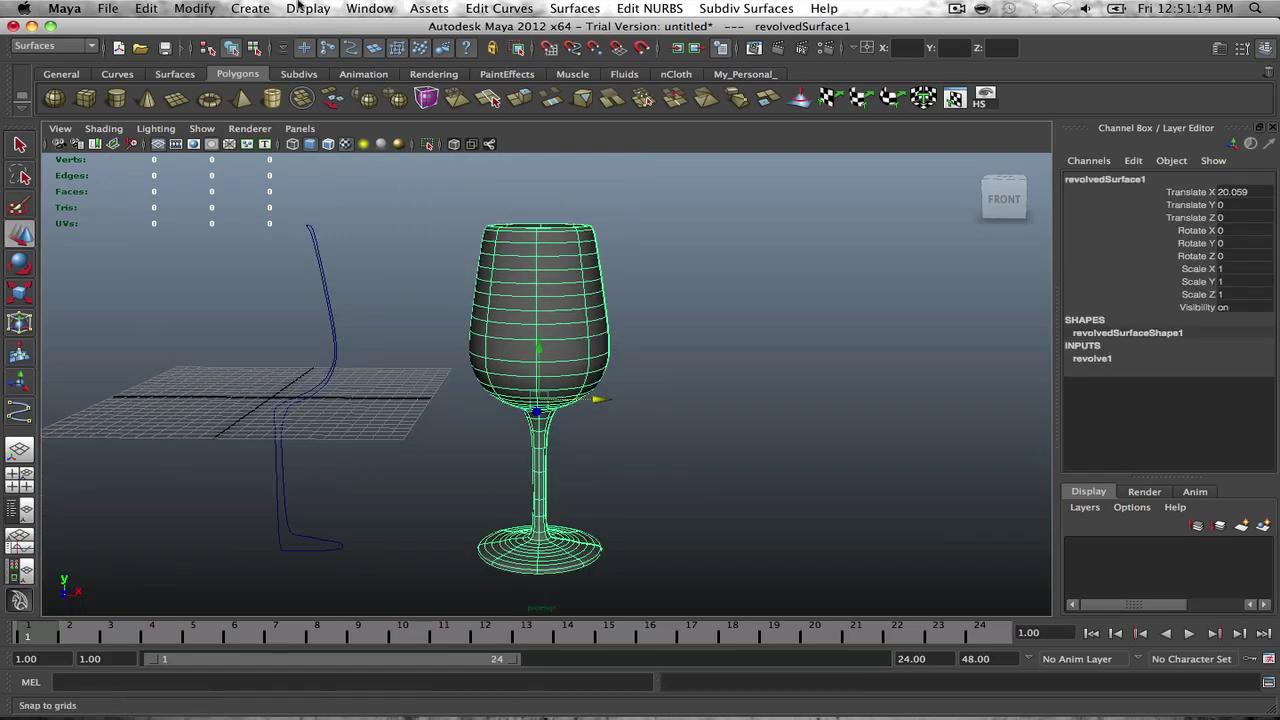
left_click(193, 8)
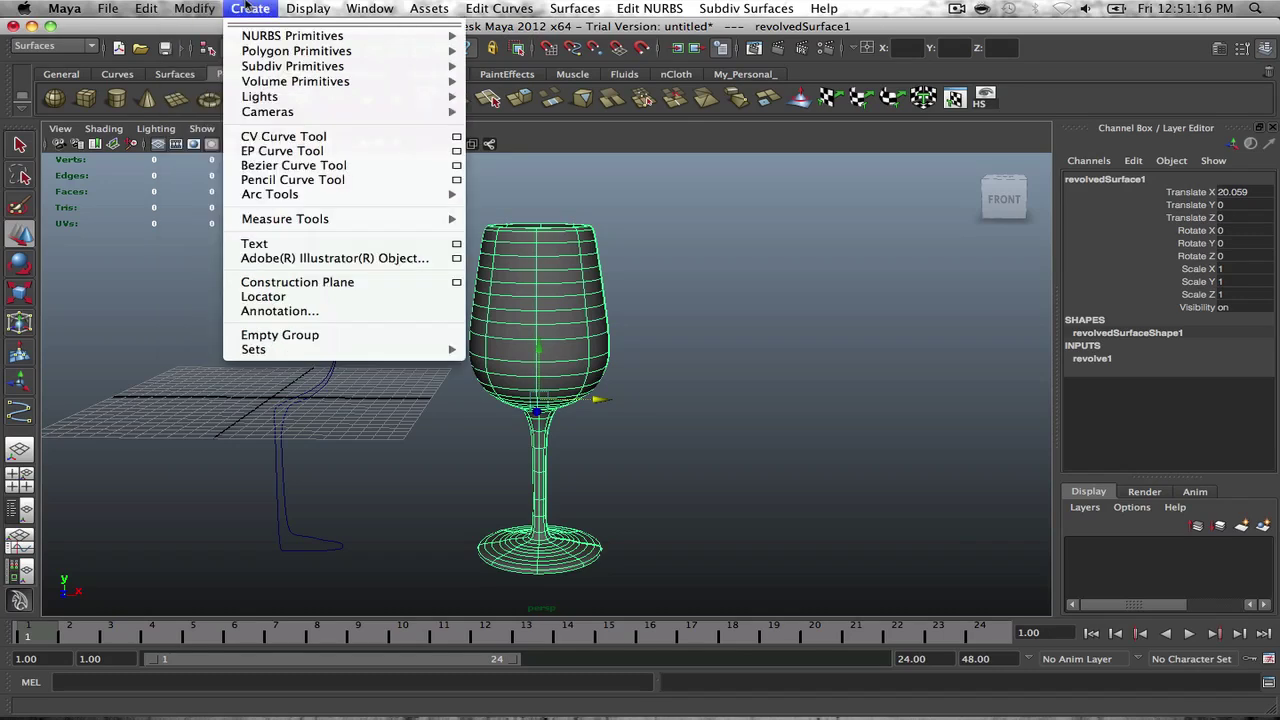
mouse_move(266, 287)
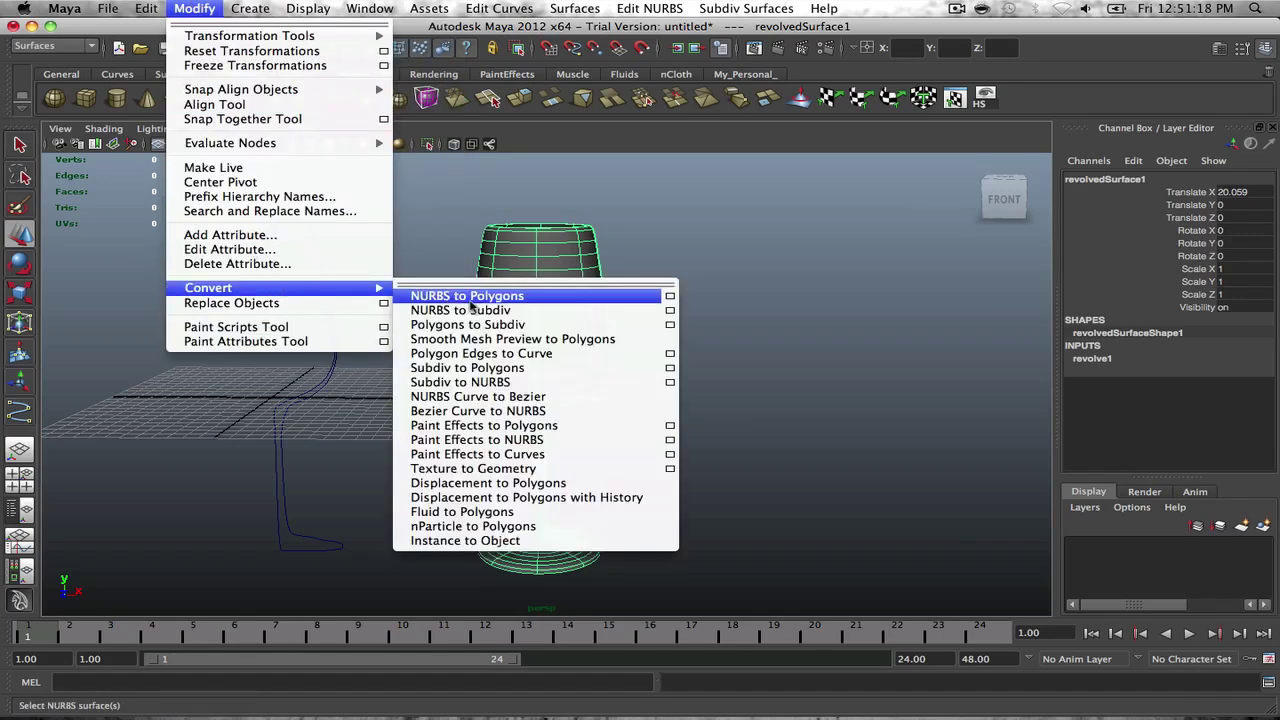
left_click(472, 300)
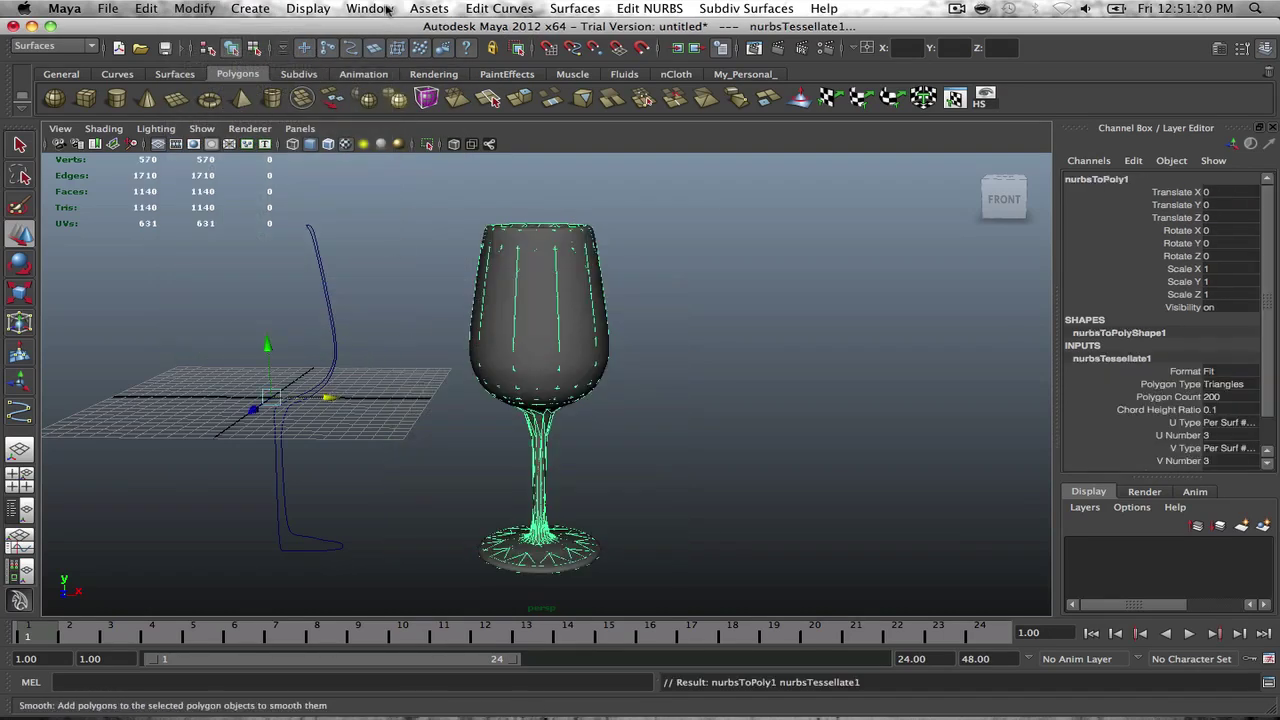
left_click(744, 74)
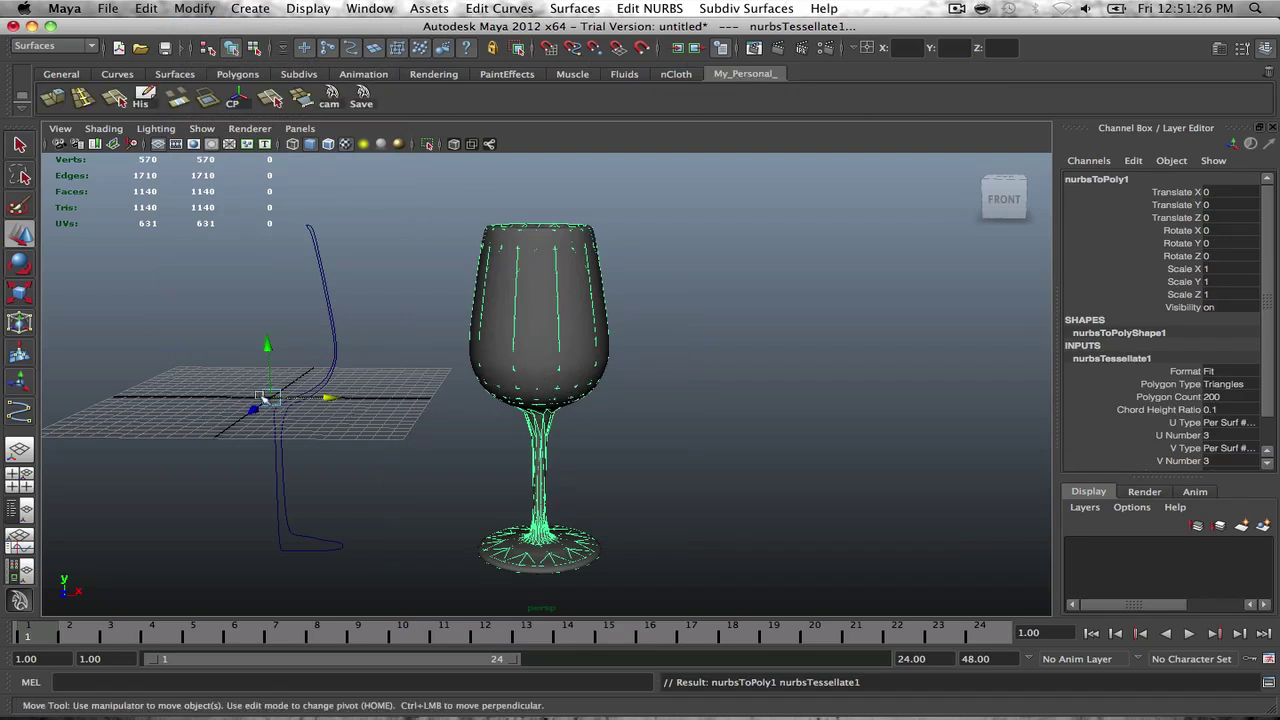
left_click(241, 97)
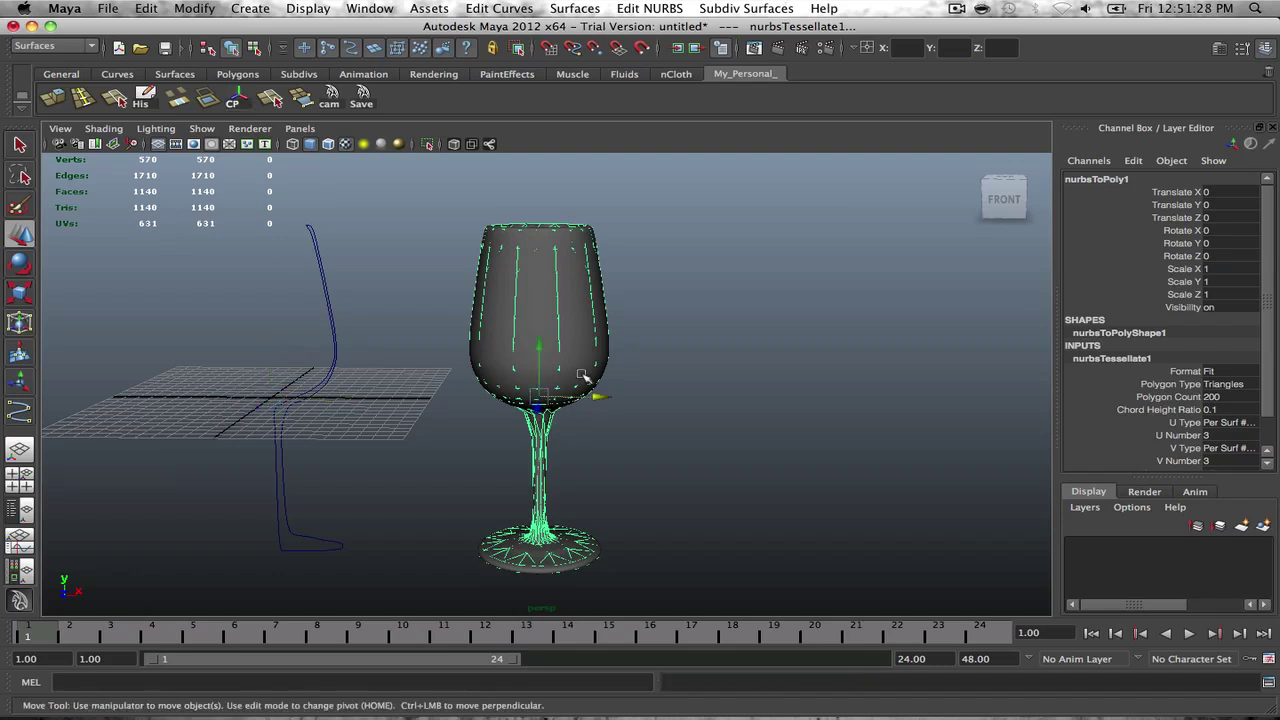
Step: Center the polygon glass's pivot and move the mesh about 20 units along X, clear of the NURBS glass
left_click(194, 8)
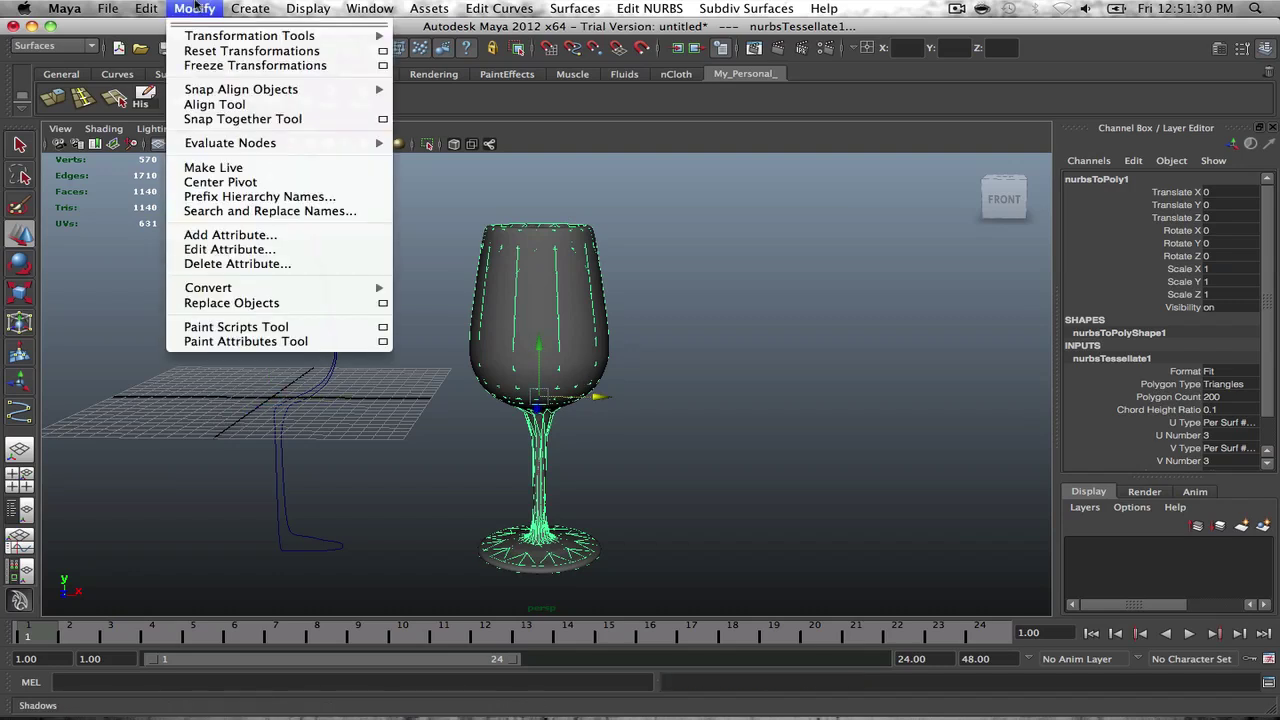
left_click(222, 182)
key("ctrl+d")
left_click_drag(597, 397, 880, 420)
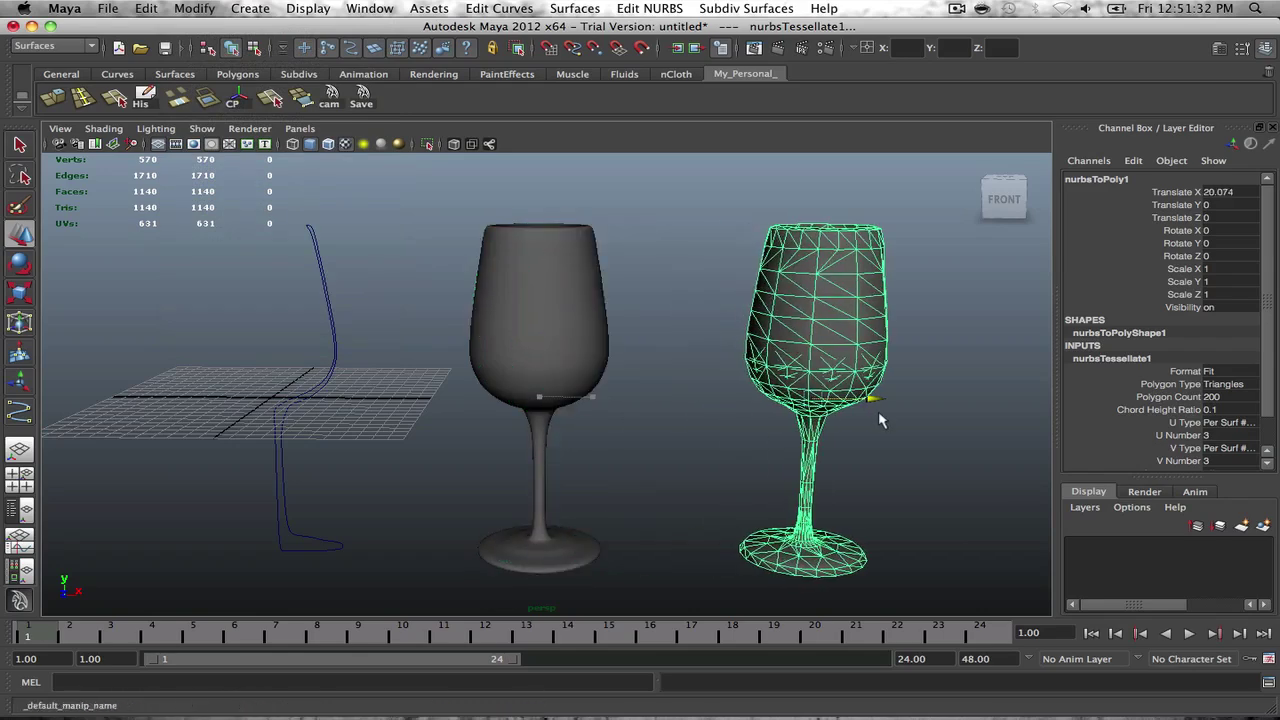
middle_click_drag(803, 365, 555, 310, "alt")
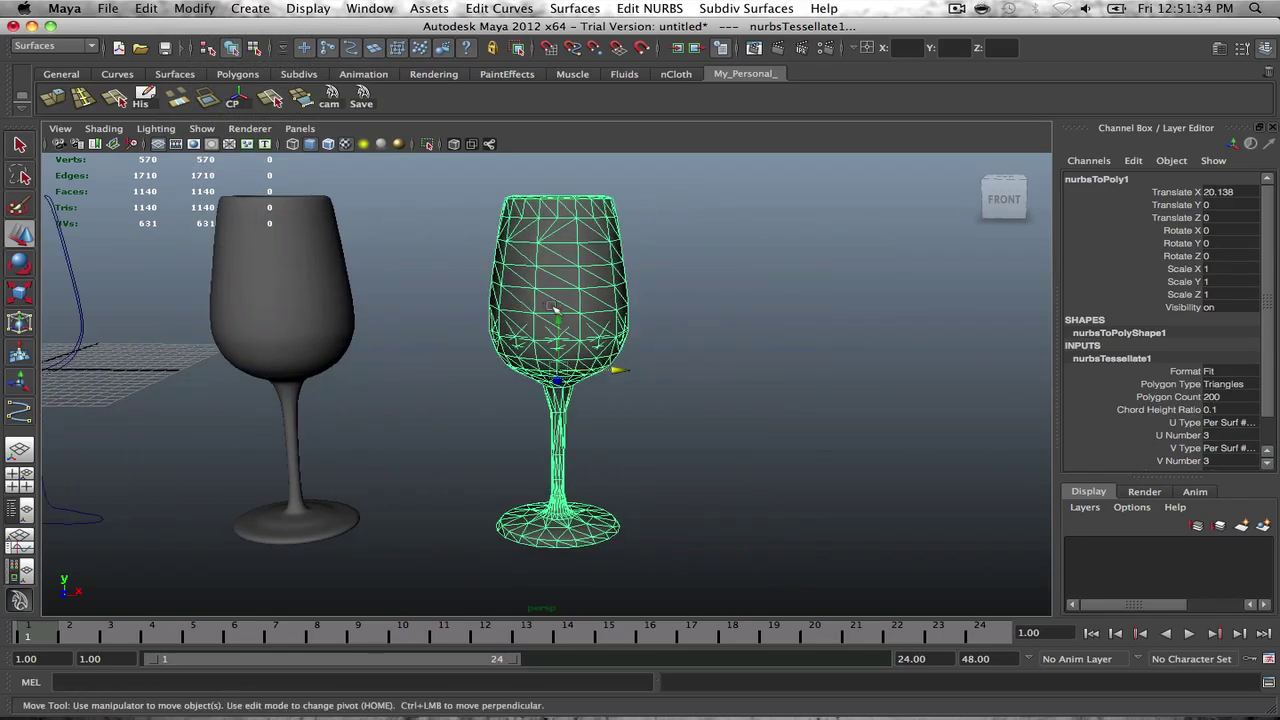
Step: Compare the wireframes of the two glasses and delete the triangulated polygon glass, keeping the NURBS one
left_click_drag(568, 285, 663, 300, "alt")
left_click(669, 264)
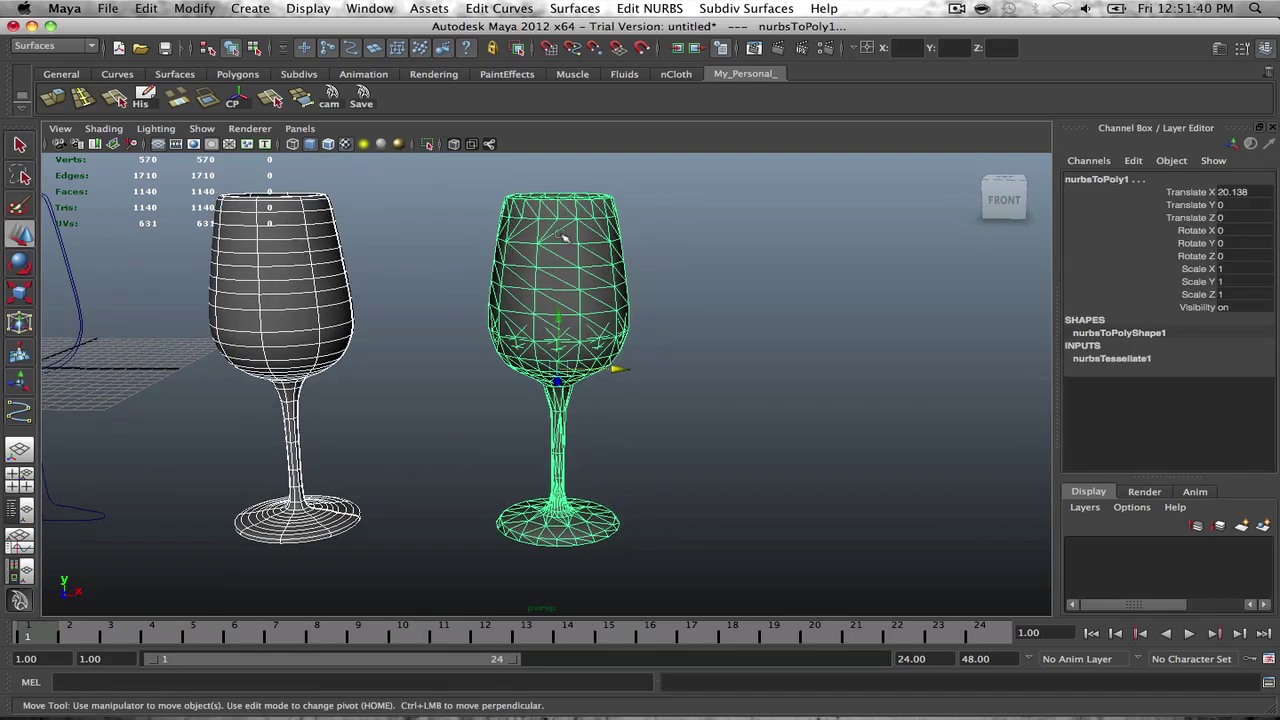
scroll(566, 244, "up", 5)
scroll(592, 308, "down", 4)
left_click_drag(558, 366, 586, 362, "alt")
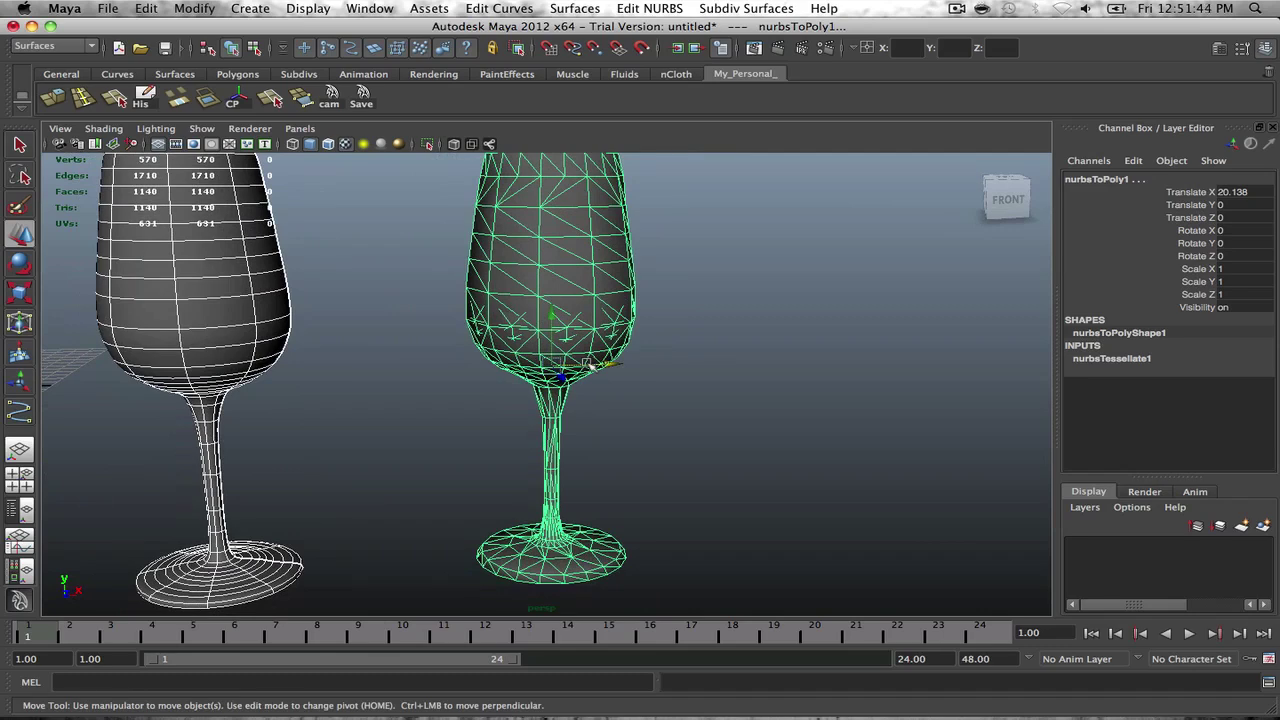
key("Delete")
key("super+z")
scroll(571, 363, "down", 6)
left_click(468, 333)
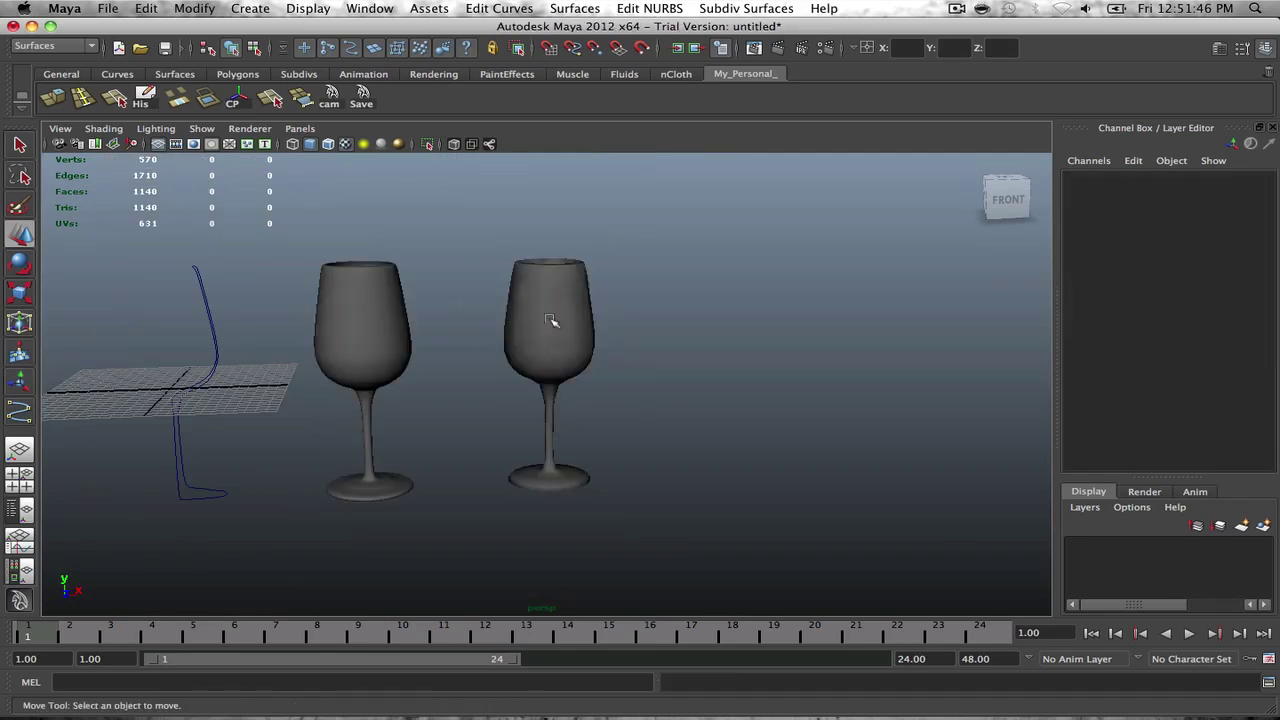
left_click(551, 320)
key("Delete")
Step: Convert the revolved NURBS glass to polygons with type Quads and the Standard fit tessellation method
left_click(354, 344)
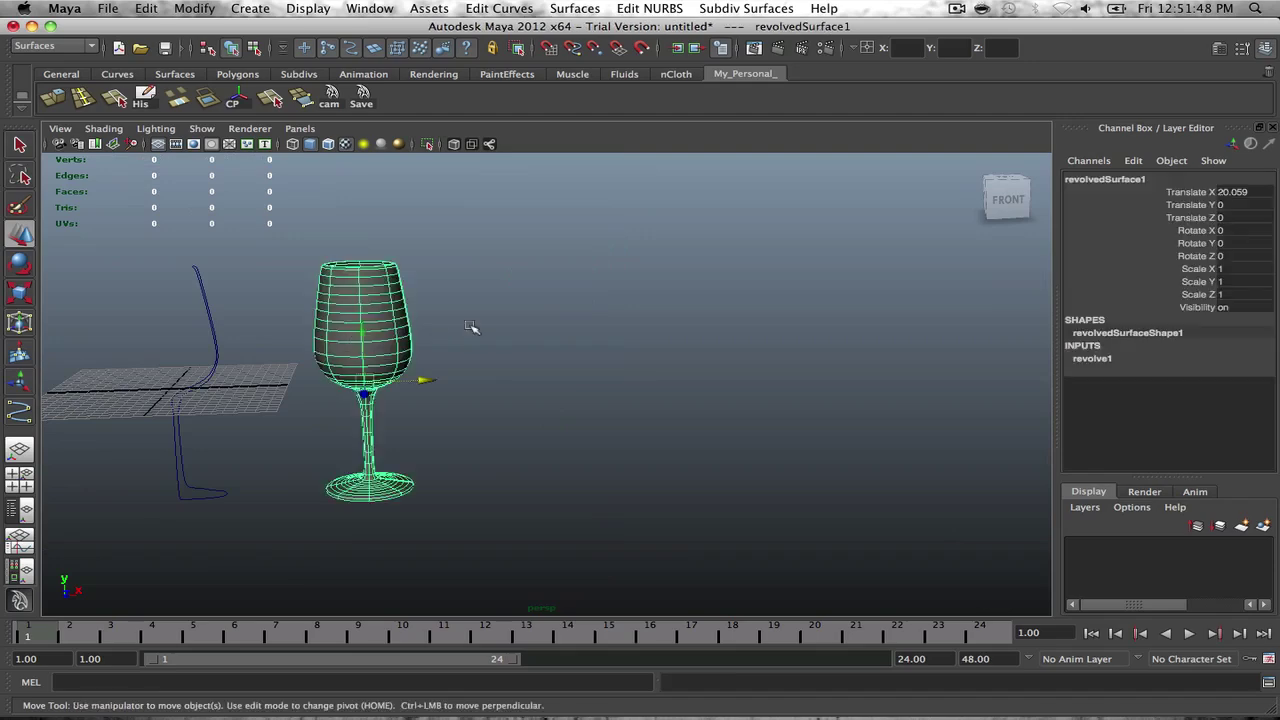
middle_click_drag(423, 374, 603, 234, "alt")
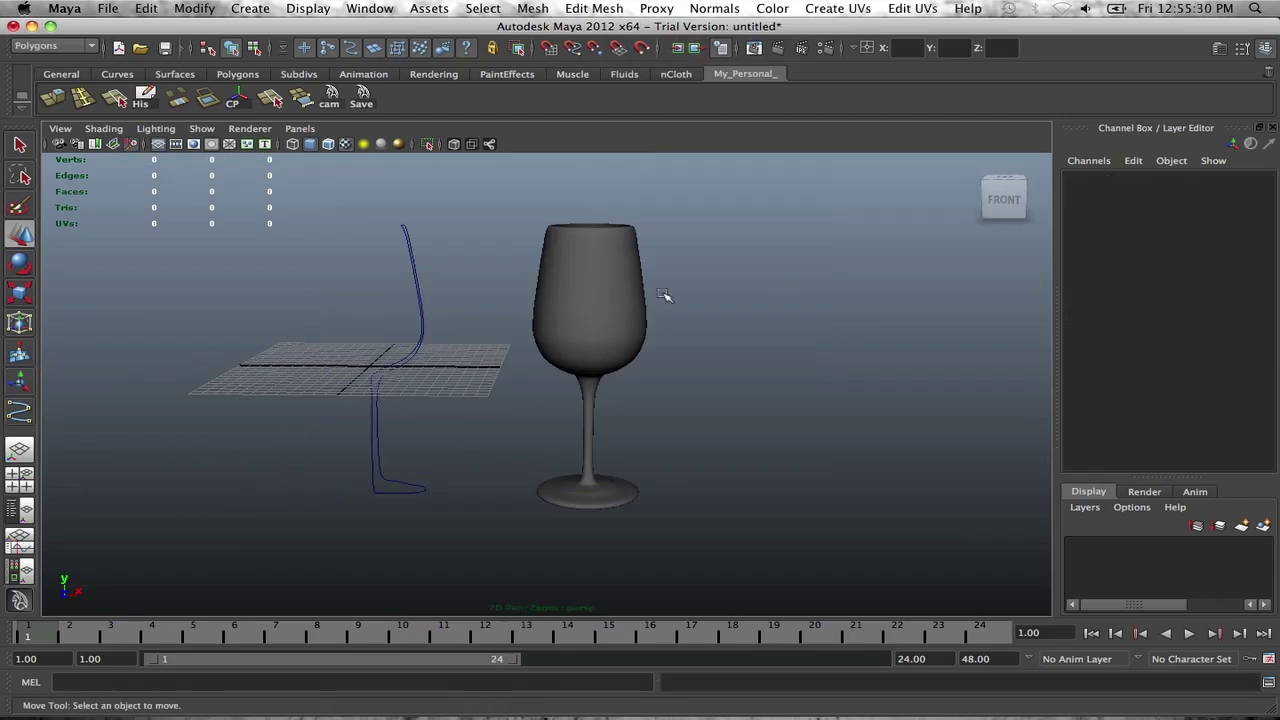
mouse_move(708, 291)
left_mouse_down("alt")
mouse_move(629, 289)
mouse_move(686, 295)
left_mouse_up("alt")
left_click(604, 293)
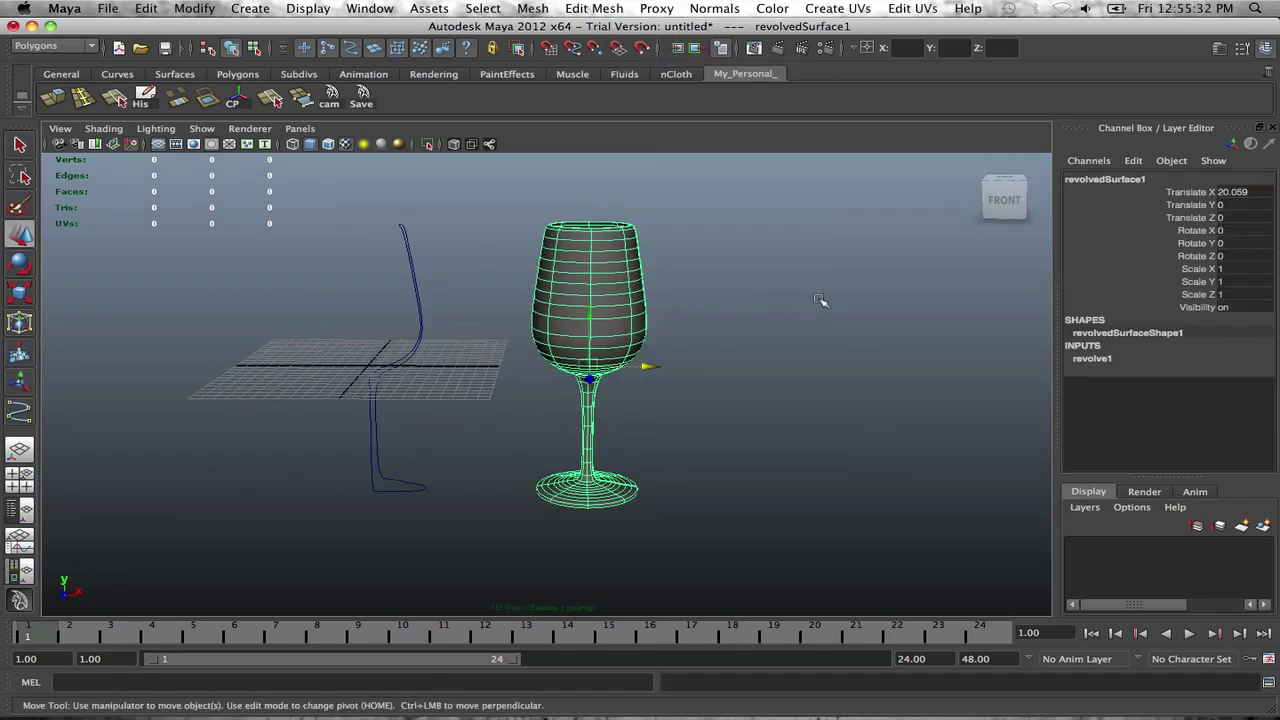
left_click(305, 8)
mouse_move(194, 8)
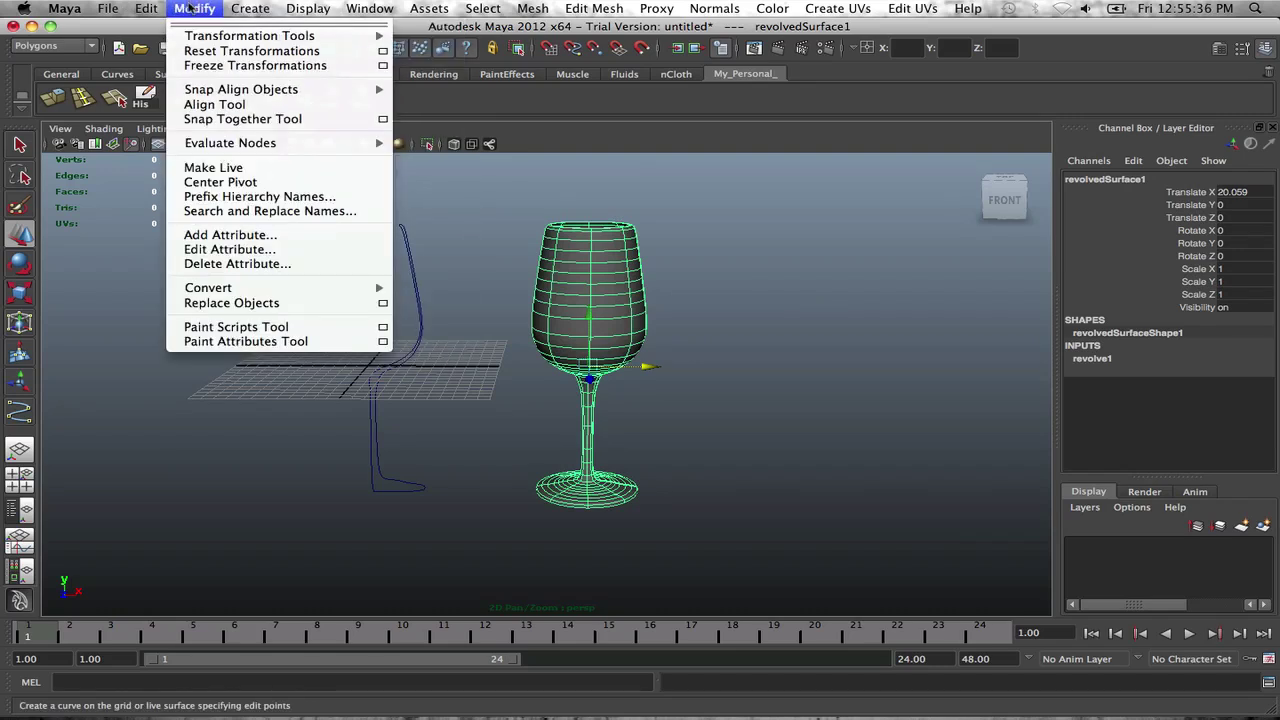
mouse_move(334, 288)
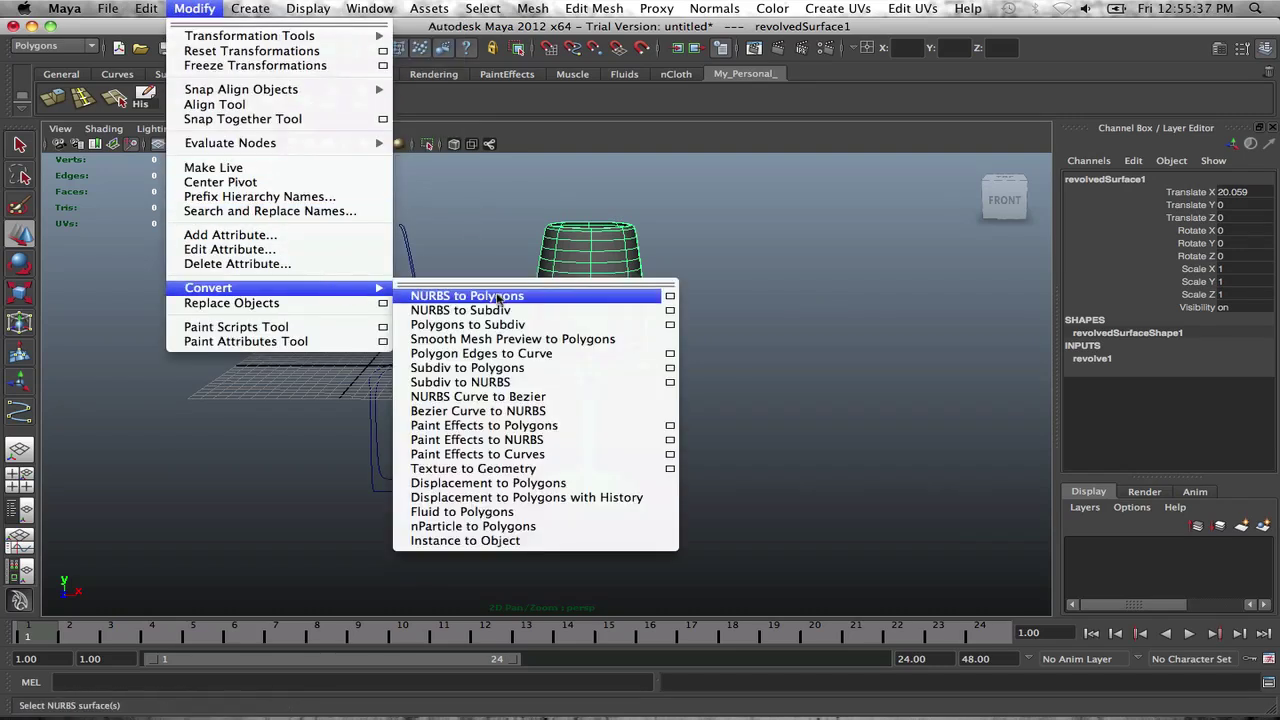
left_click(671, 296)
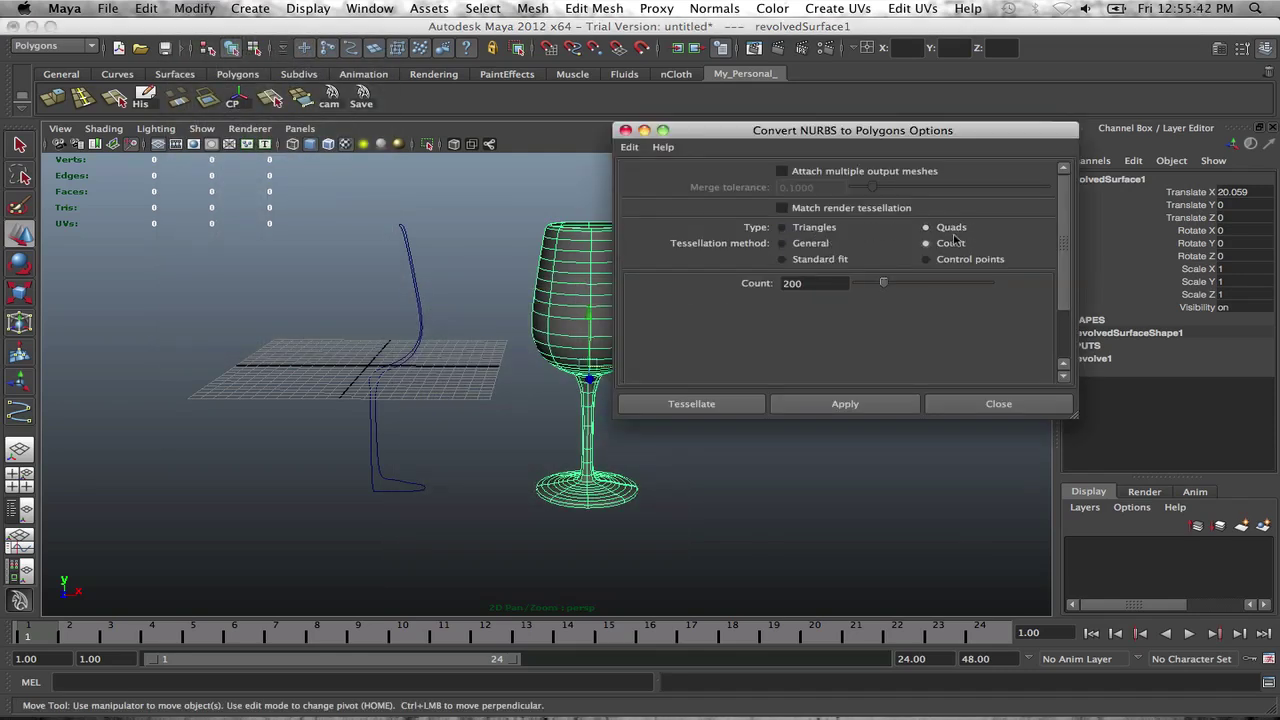
left_click(784, 259)
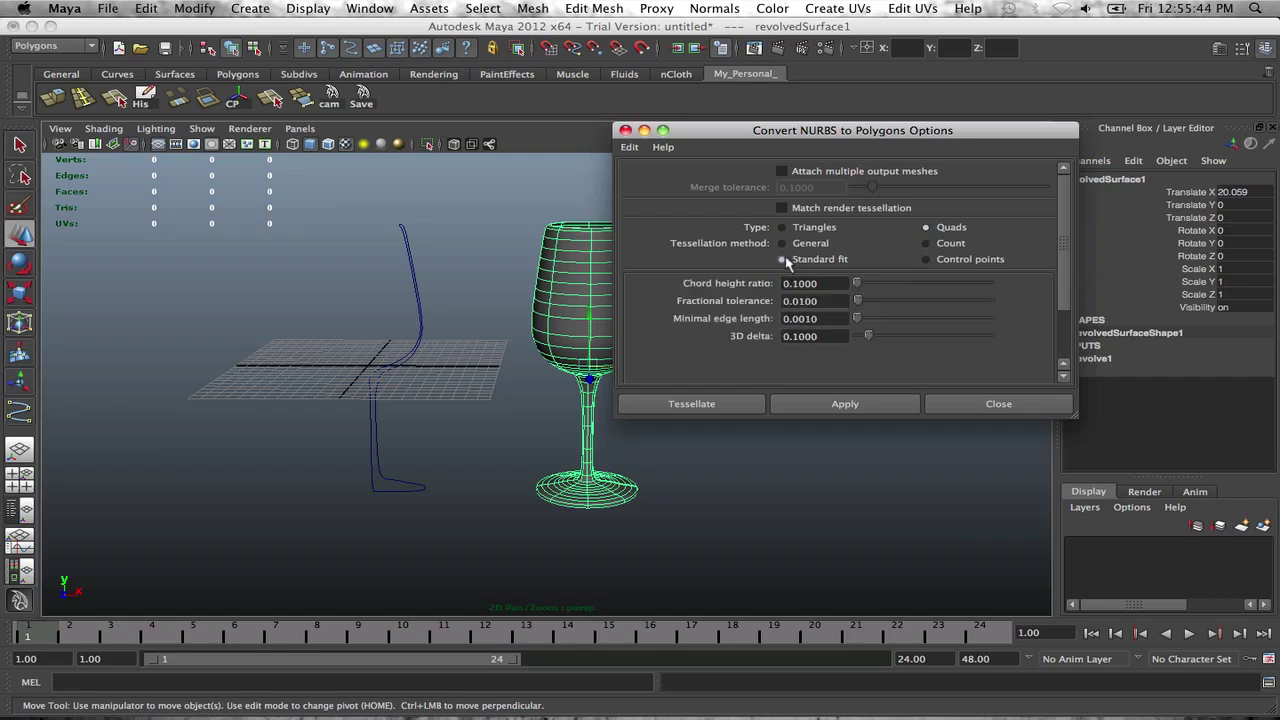
left_click(719, 404)
Step: Move the new quad mesh about 18.65 units along X beside the NURBS glass and inspect its faces up close
left_click_drag(425, 367, 720, 380)
left_click(871, 271)
scroll(694, 266, "up", 5)
left_click(692, 262)
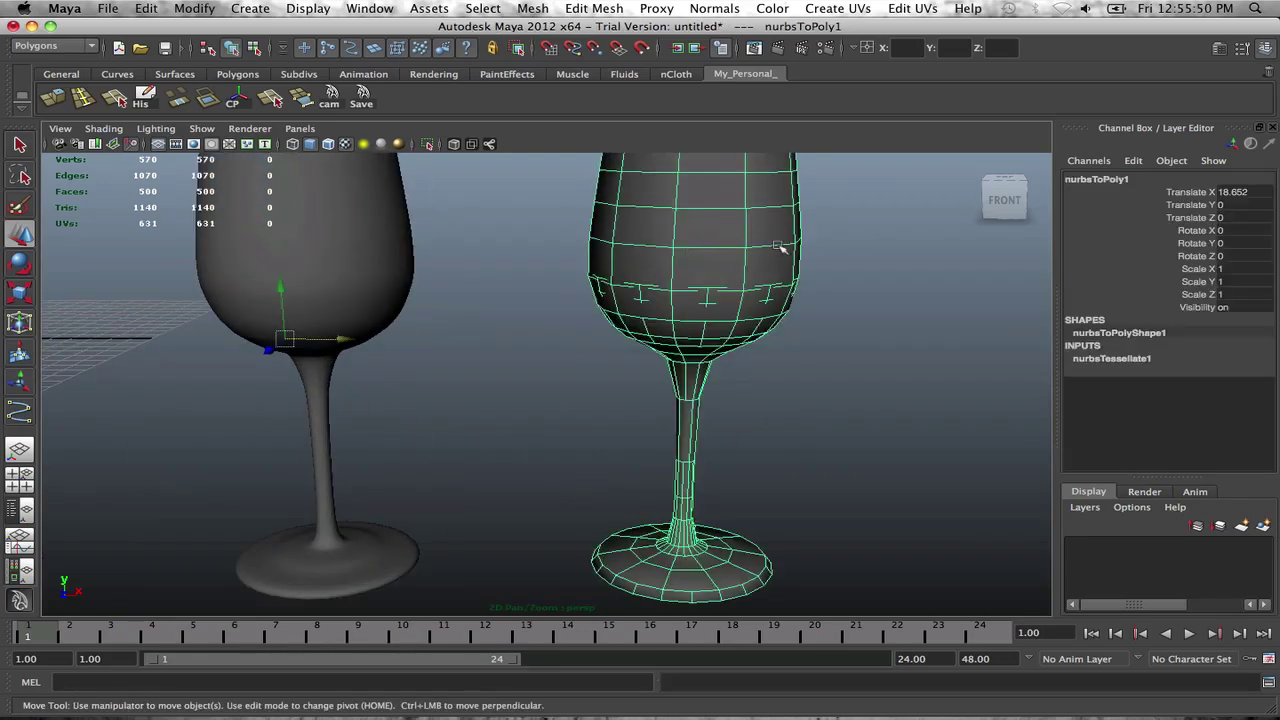
key("f")
left_click_drag(661, 279, 600, 285, "alt")
left_click_drag(516, 364, 462, 471, "alt")
Step: Delete a block of faces on the lower front of the quad mesh's bowl
key("F11")
left_click(512, 325)
key("Delete")
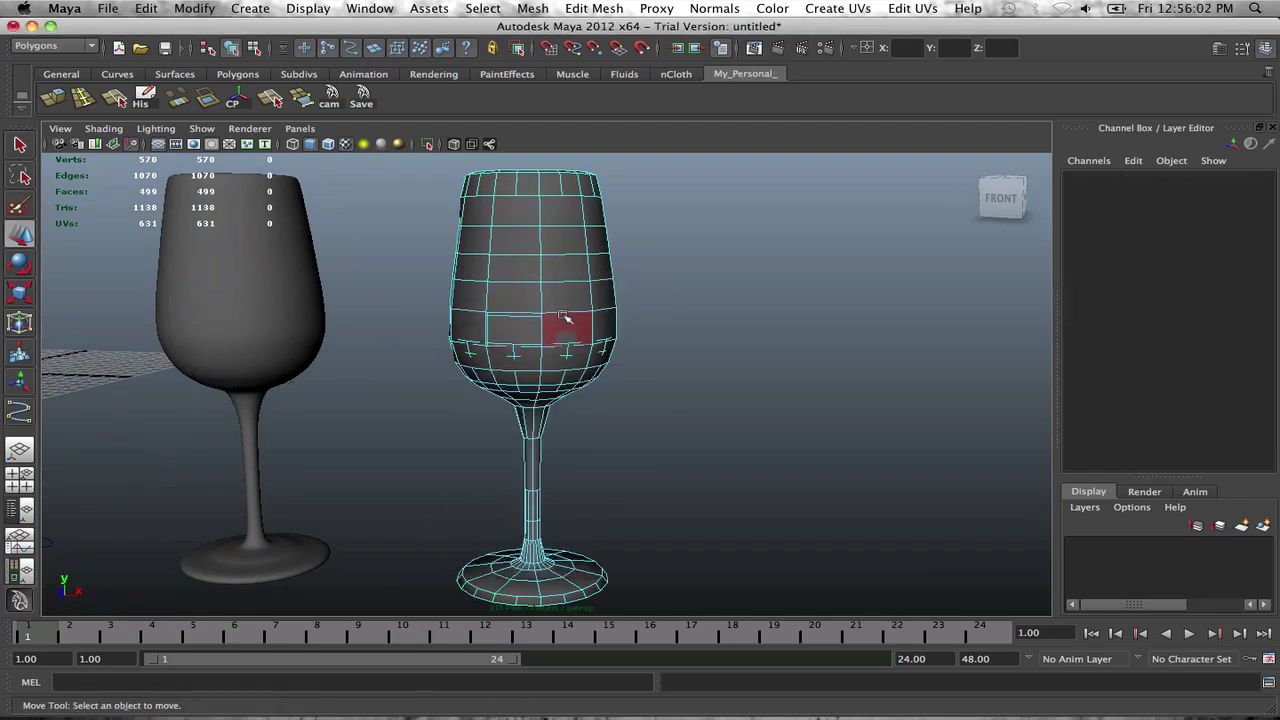
left_click_drag(490, 316, 590, 368)
key("Delete")
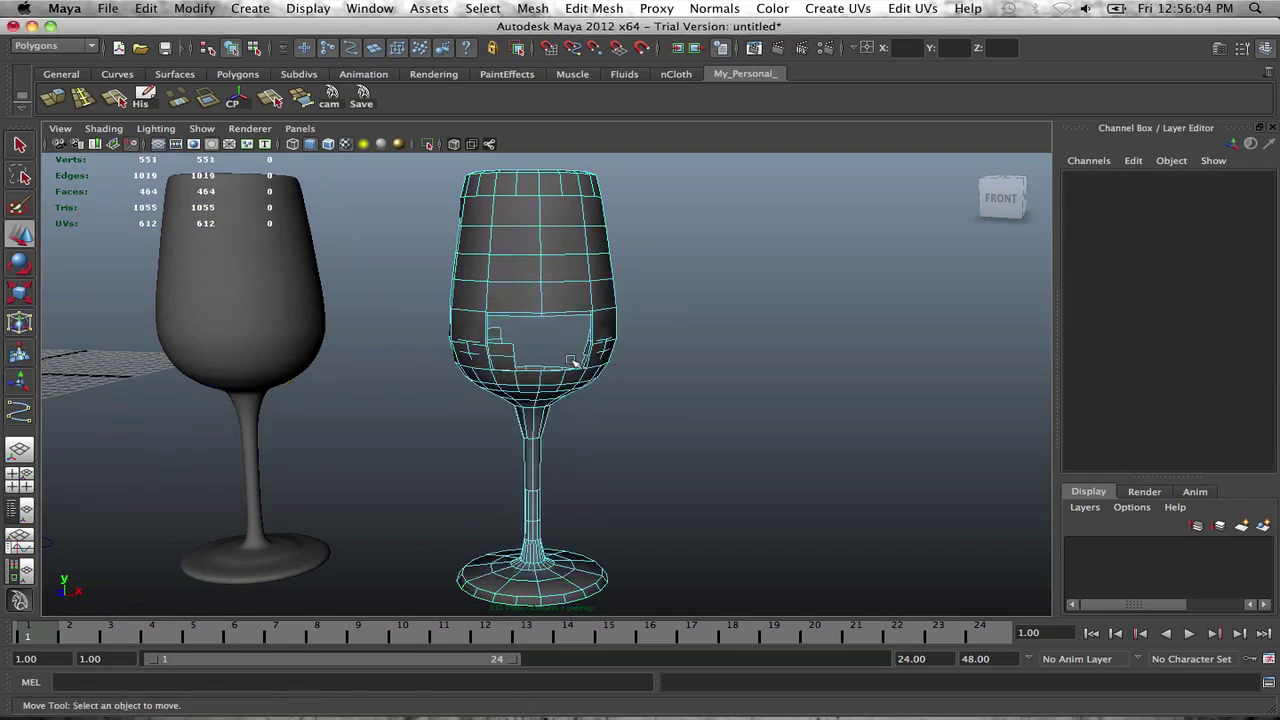
Step: Undo the face deletions, the move and the Standard fit conversion, back to the selected revolved NURBS surface
key("z")
key("z")
key("z")
key("z")
key("z")
key("z")
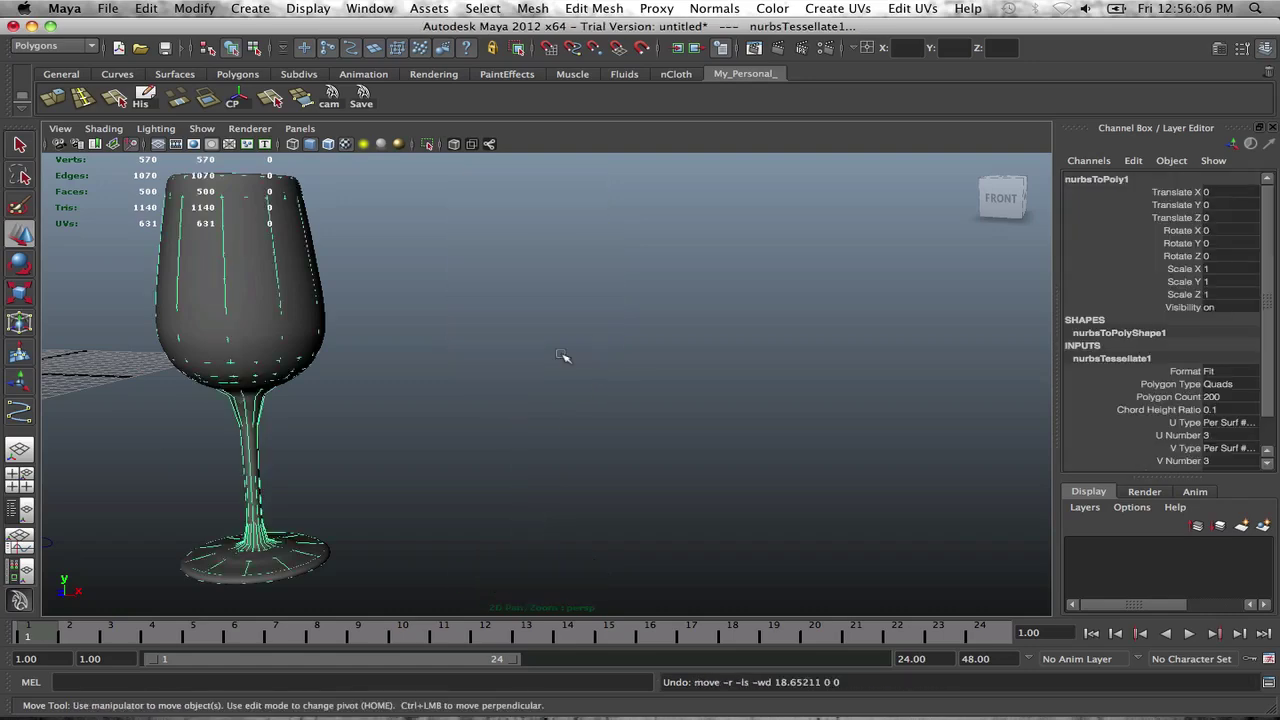
key("z")
key("z")
key("z")
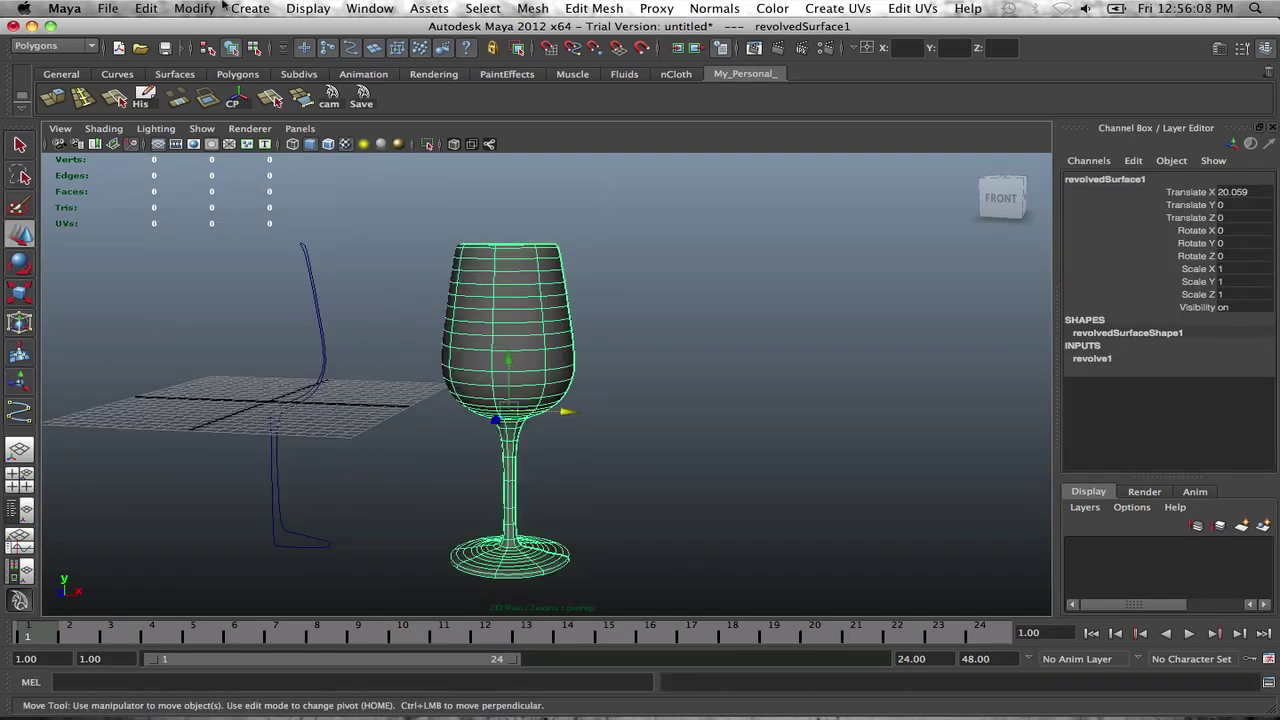
Step: Convert the revolved NURBS glass to polygons using Quads, the Count tessellation method and a count of 200
left_click(212, 8)
mouse_move(392, 291)
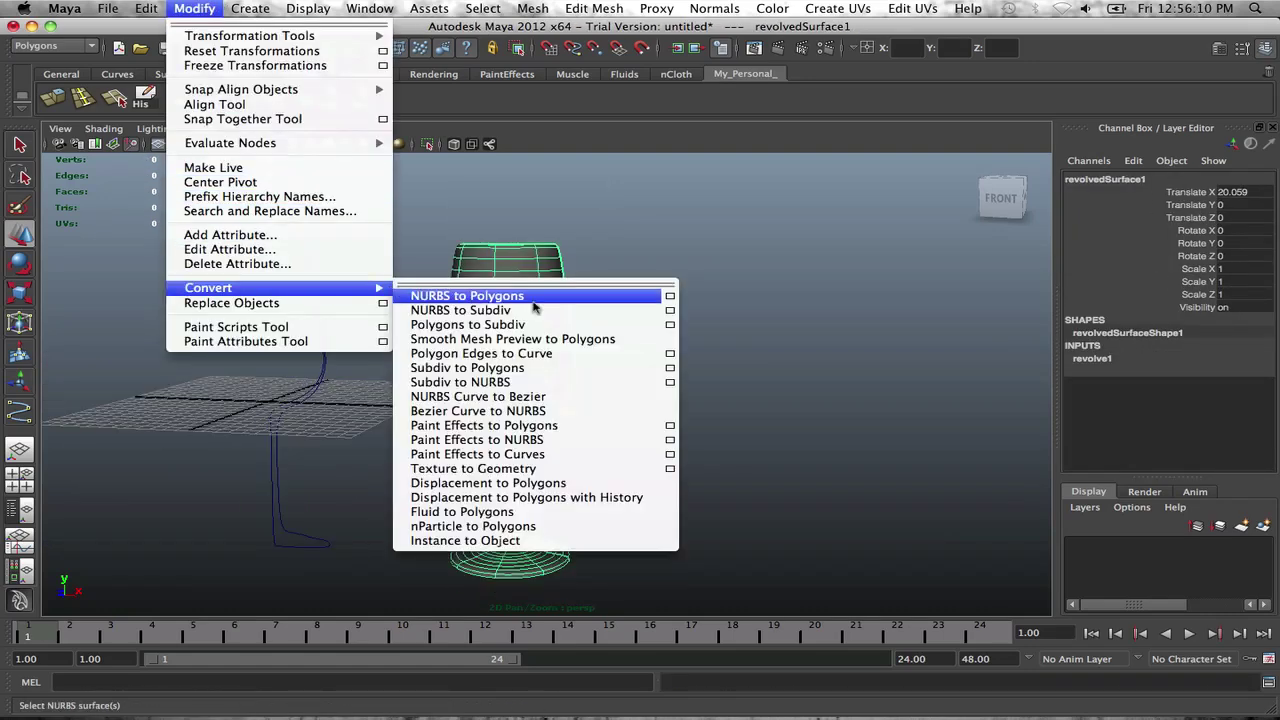
left_click(670, 298)
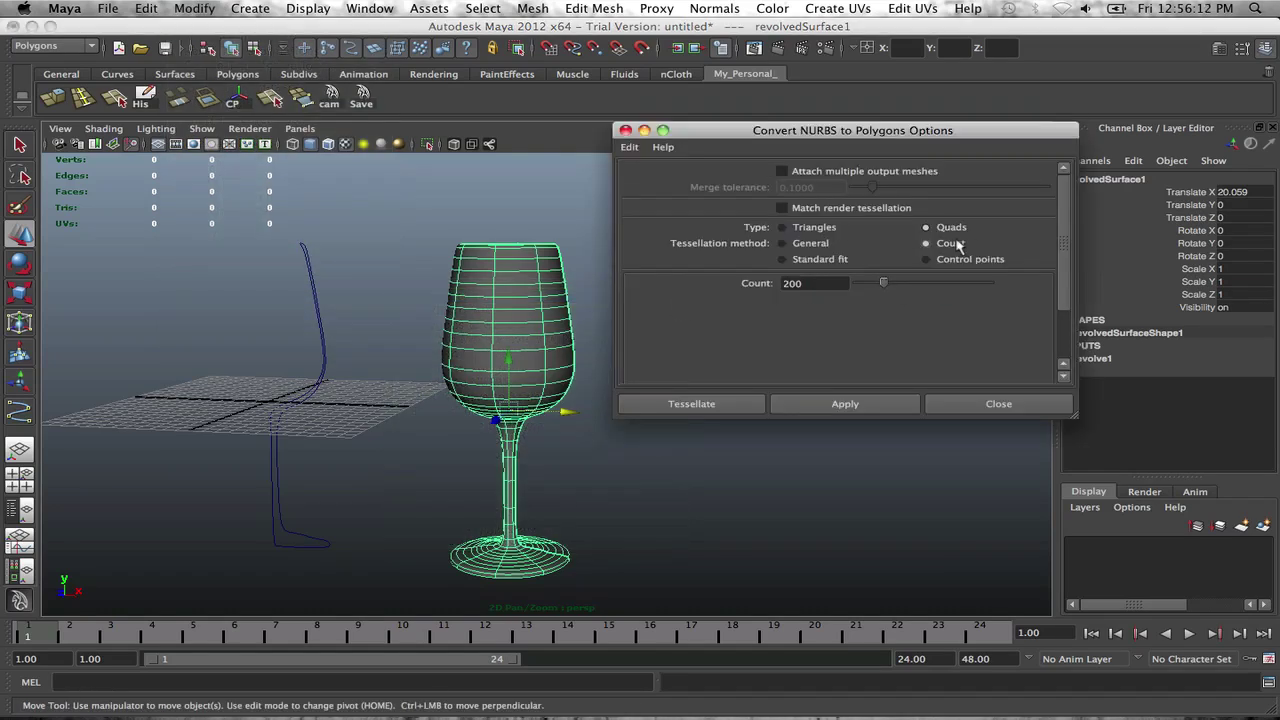
left_click(742, 402)
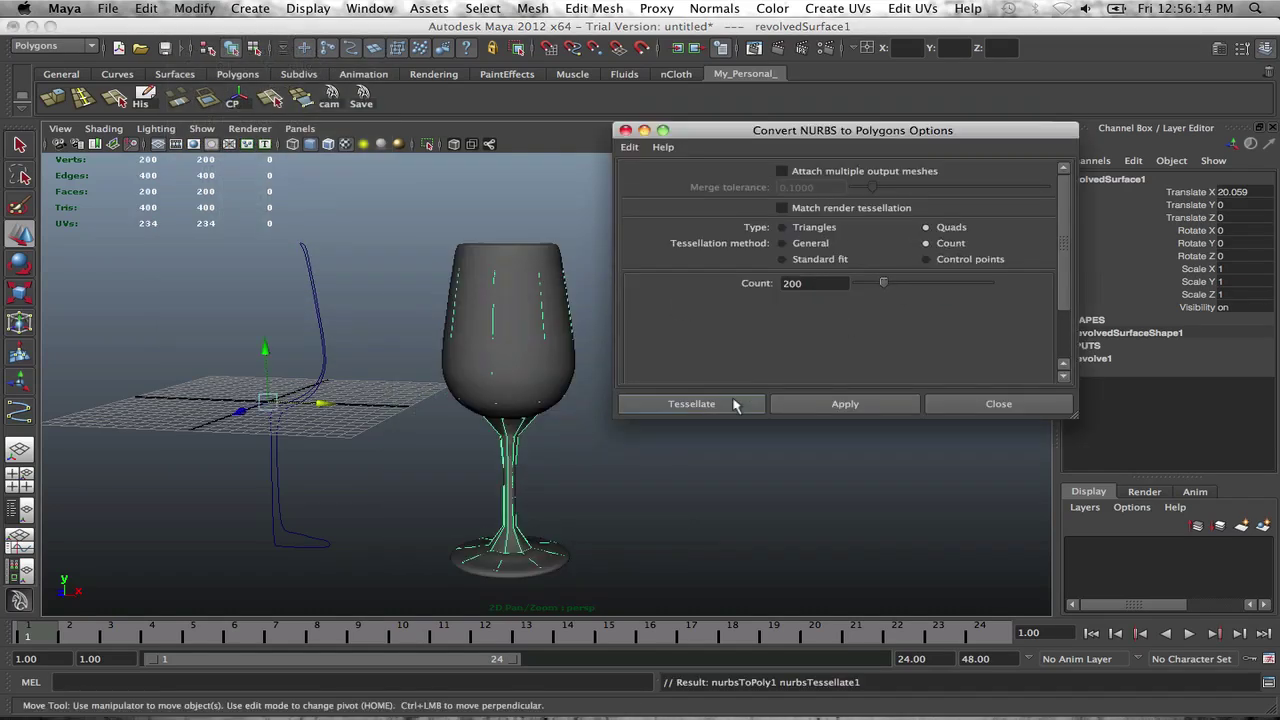
Step: Move the polygon glass about 23.4 units along X beside the NURBS glass and center its pivot
left_click_drag(321, 405, 607, 433)
left_click_drag(640, 322, 683, 320, "alt")
middle_click_drag(683, 320, 477, 317, "alt")
left_click_drag(477, 317, 505, 317, "alt")
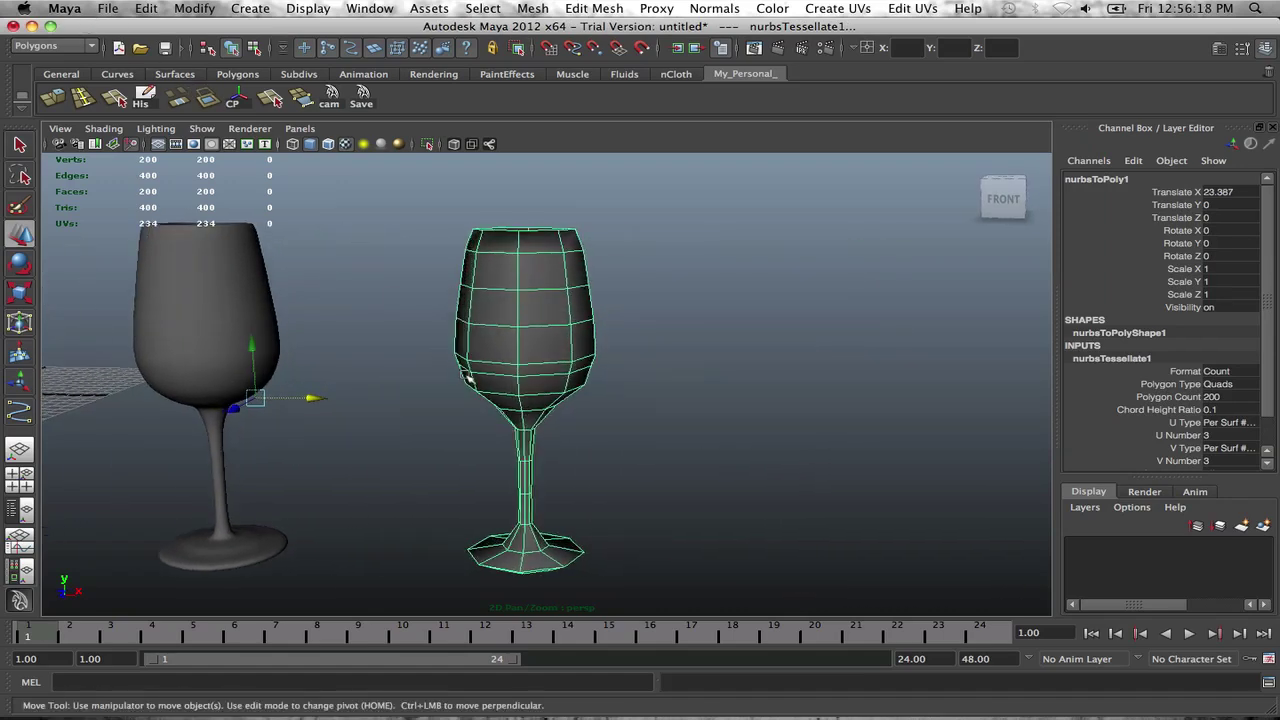
left_click_drag(467, 377, 517, 357, "alt")
mouse_move(489, 407)
left_mouse_down("alt")
mouse_move(508, 414)
mouse_move(494, 418)
left_mouse_up("alt")
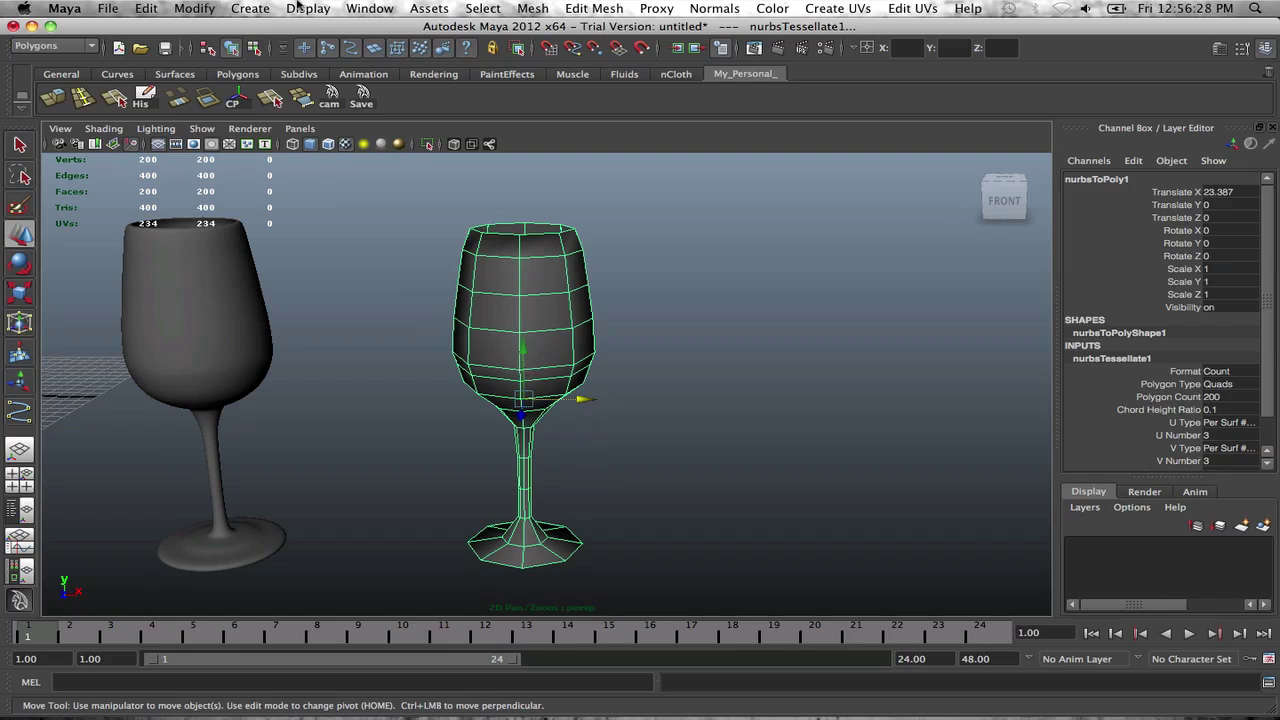
Step: Examine the topology of the Count-based quad mesh from several angles, close up and at a distance
left_click(194, 8)
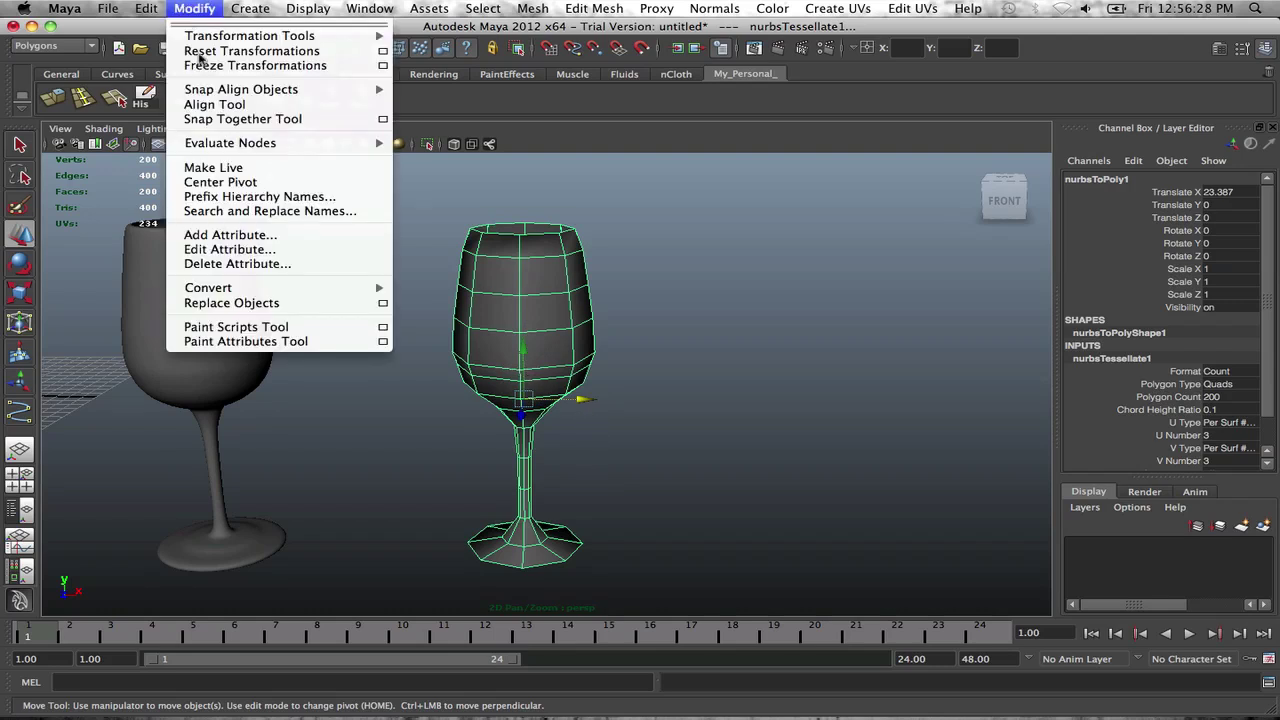
left_click(553, 231)
left_click_drag(553, 231, 568, 364, "alt")
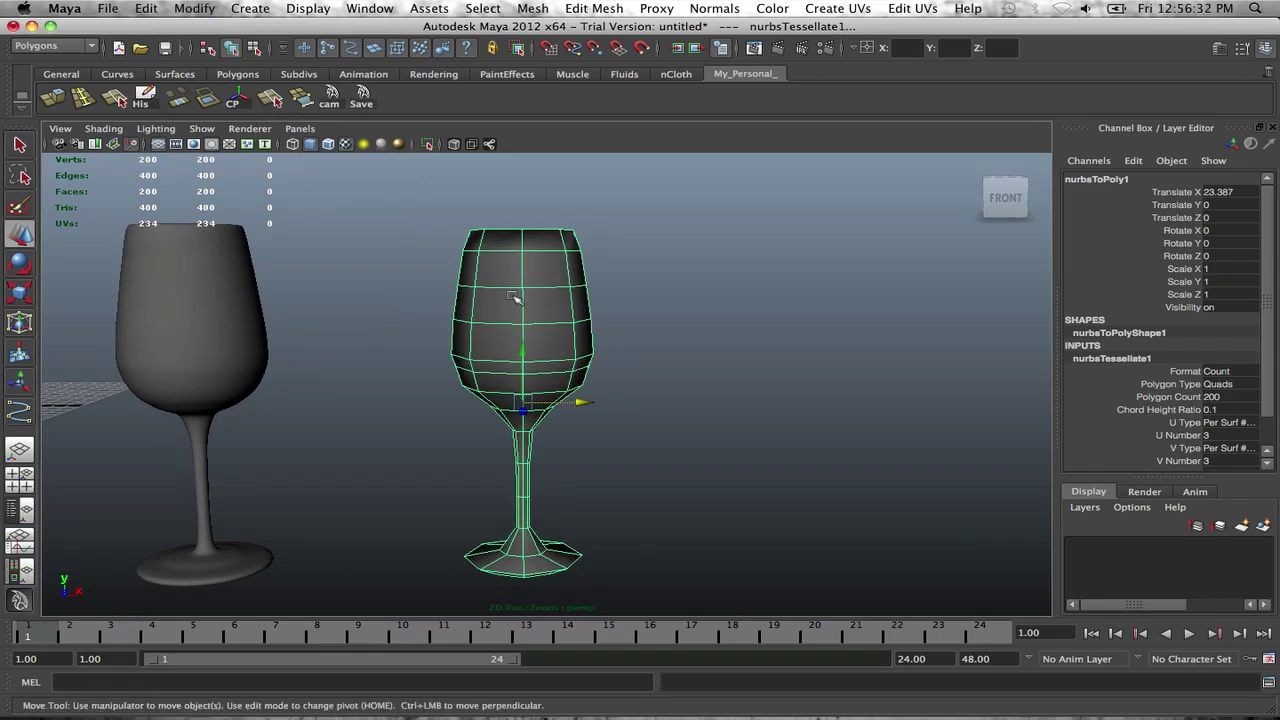
mouse_move(513, 297)
left_mouse_down("alt")
mouse_move(508, 345)
mouse_move(502, 309)
left_mouse_up("alt")
scroll(540, 266, "up", 4)
left_click_drag(540, 266, 420, 247, "alt")
left_click_drag(557, 246, 577, 351, "alt")
scroll(606, 360, "down", 6)
scroll(545, 345, "up", 3)
scroll(547, 346, "up", 3)
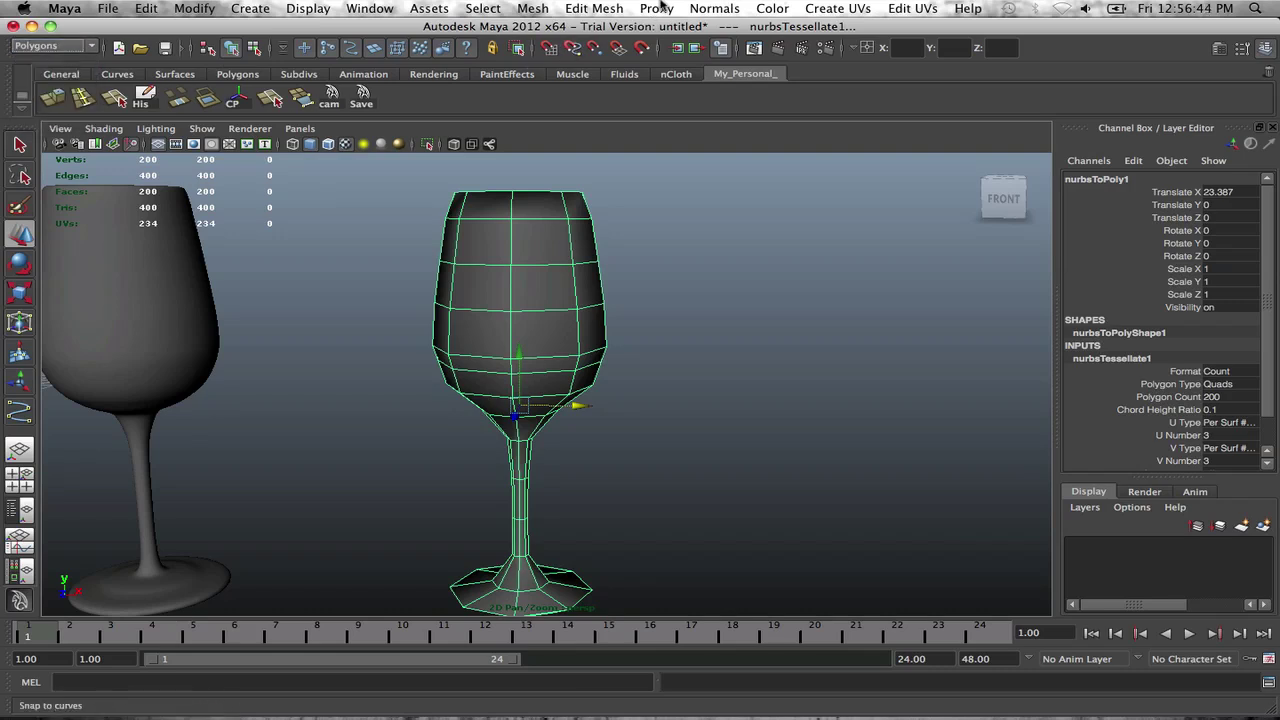
Step: Try the Set to Face normals operation on the polygon glass and undo it
left_click(714, 8)
left_click(732, 127)
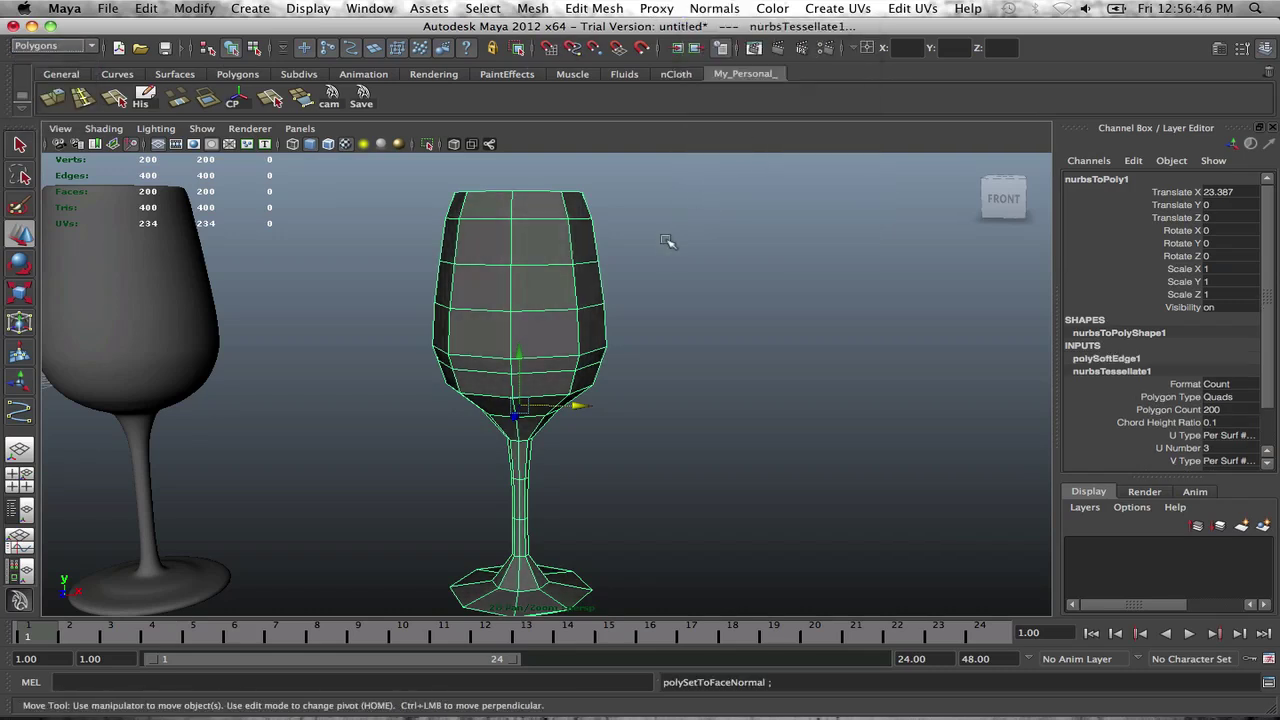
left_click_drag(560, 339, 580, 298, "alt")
key("z")
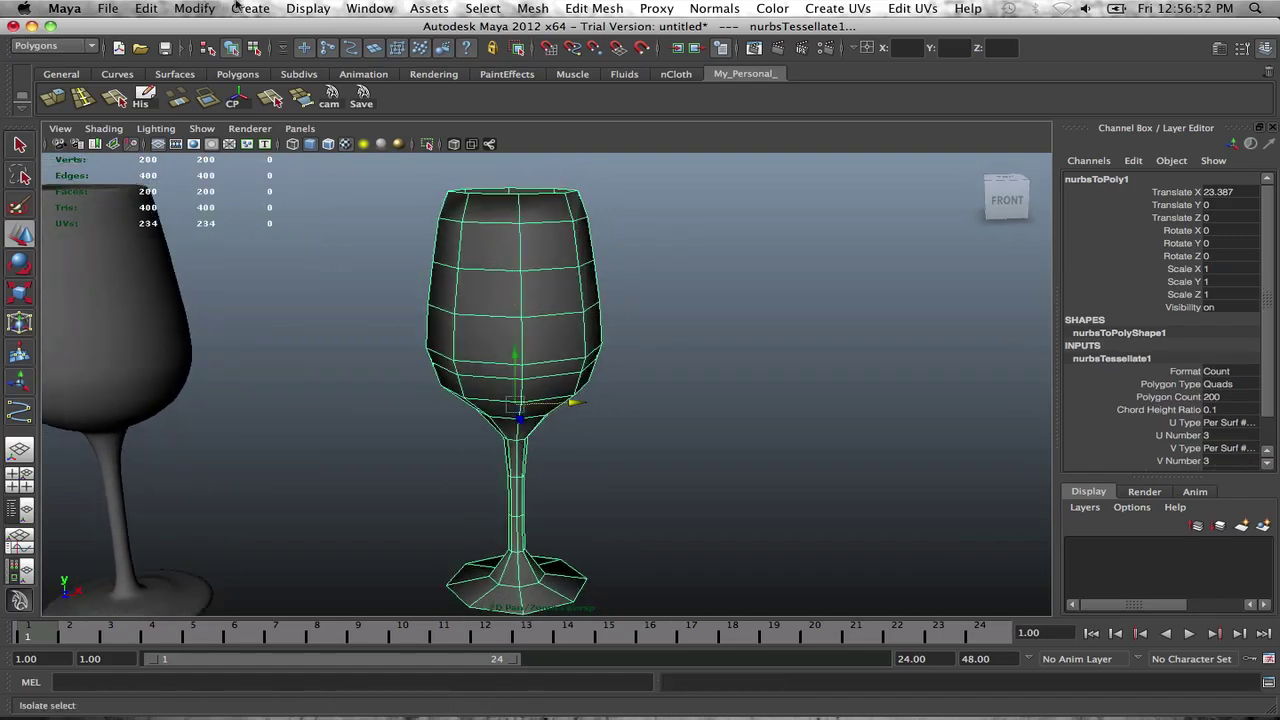
Step: Display the face normals of the polygon glass and examine their directions around the bowl
left_click(238, 8)
mouse_move(205, 7)
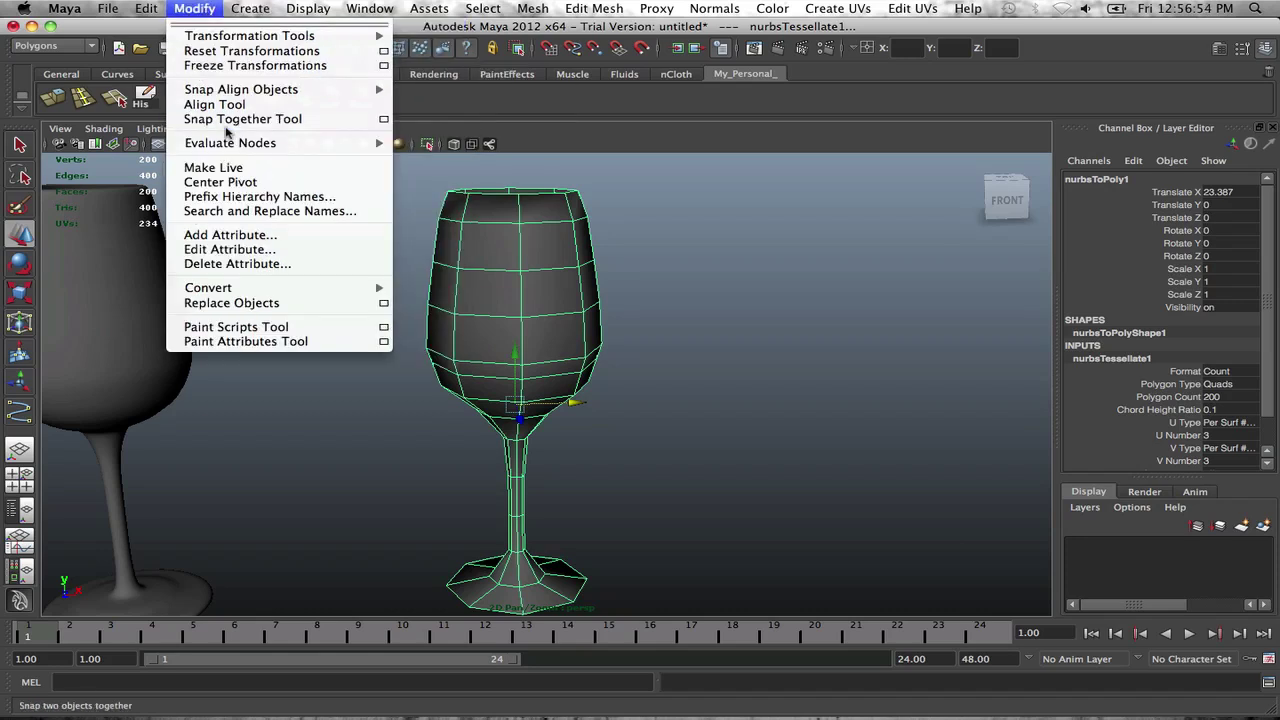
left_click(669, 249)
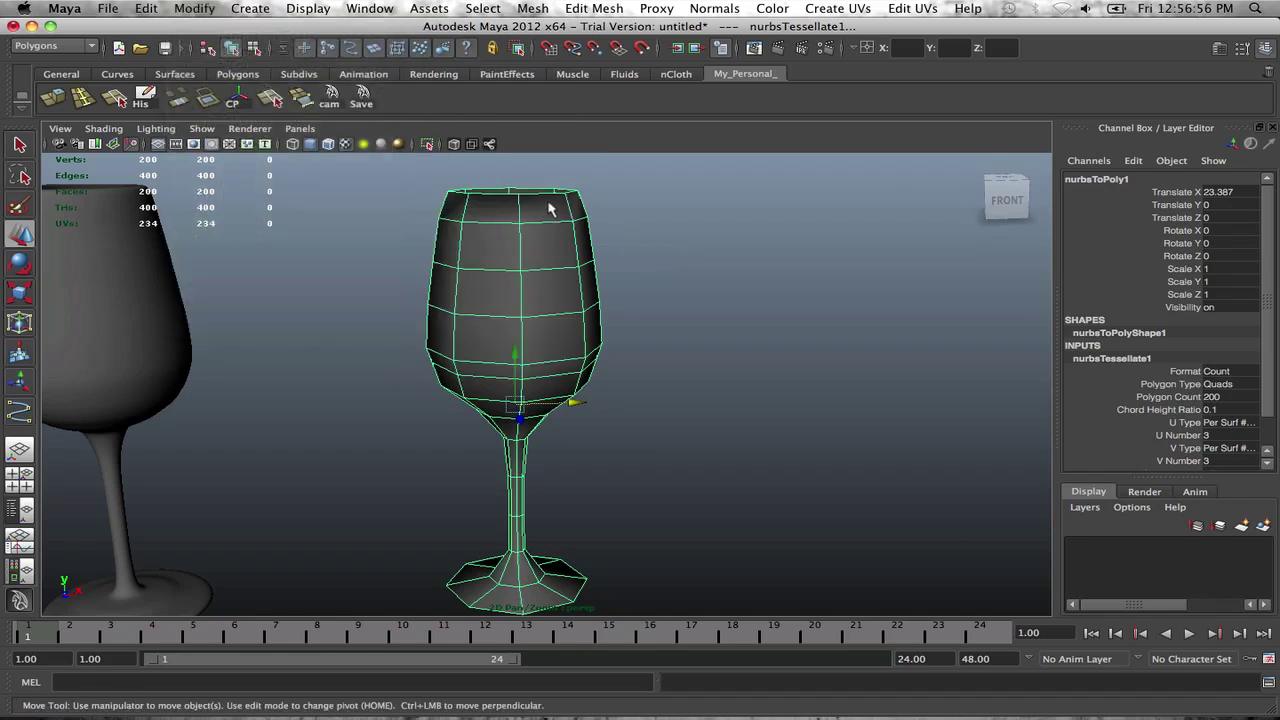
left_click(203, 7)
mouse_move(247, 147)
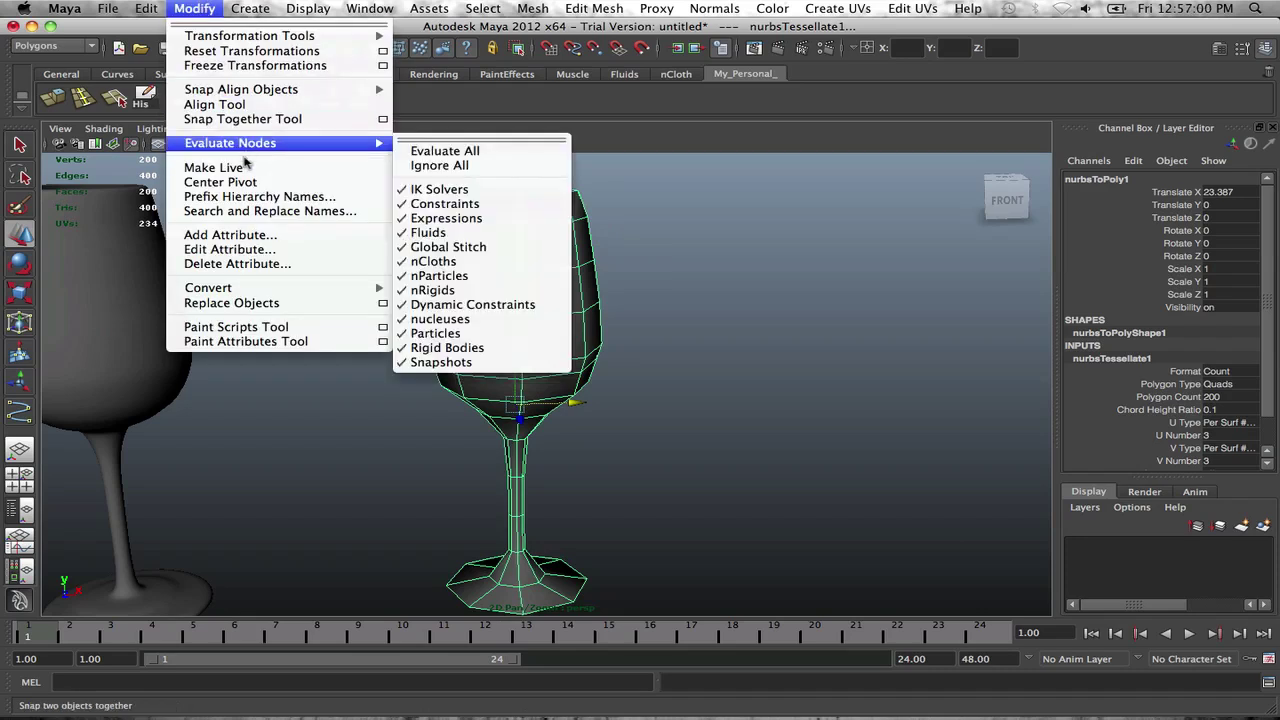
mouse_move(323, 7)
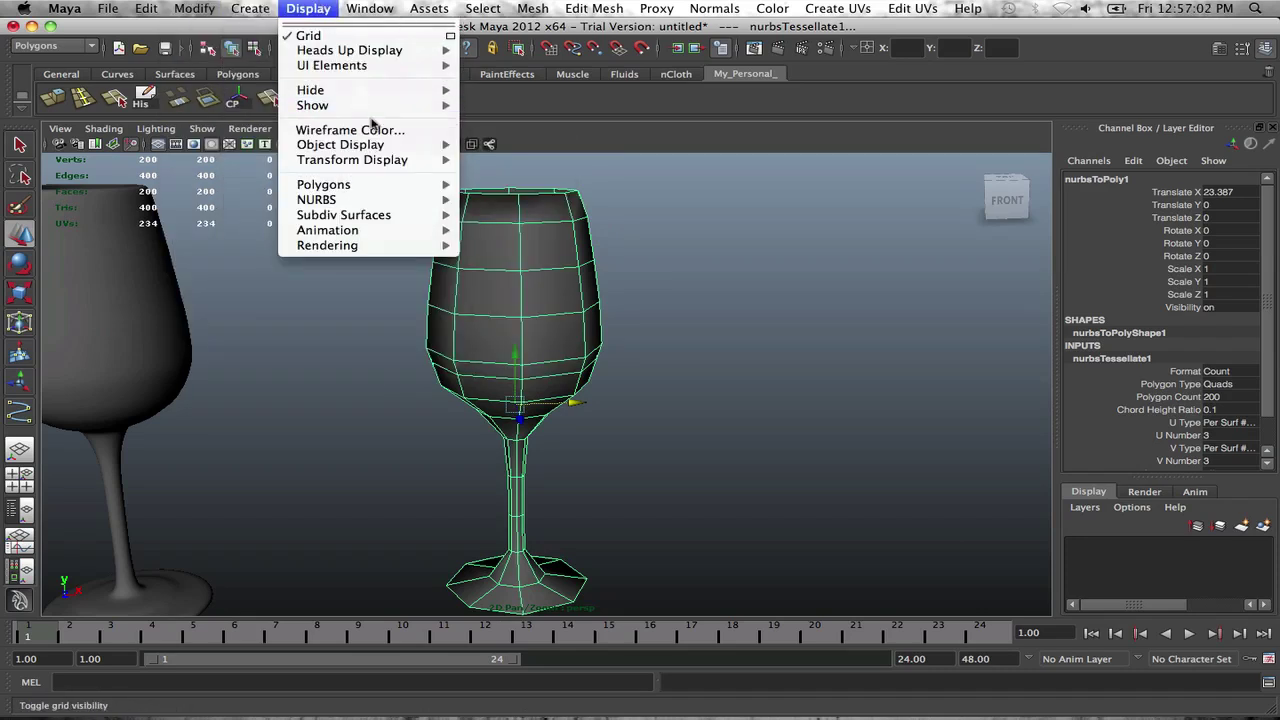
mouse_move(381, 204)
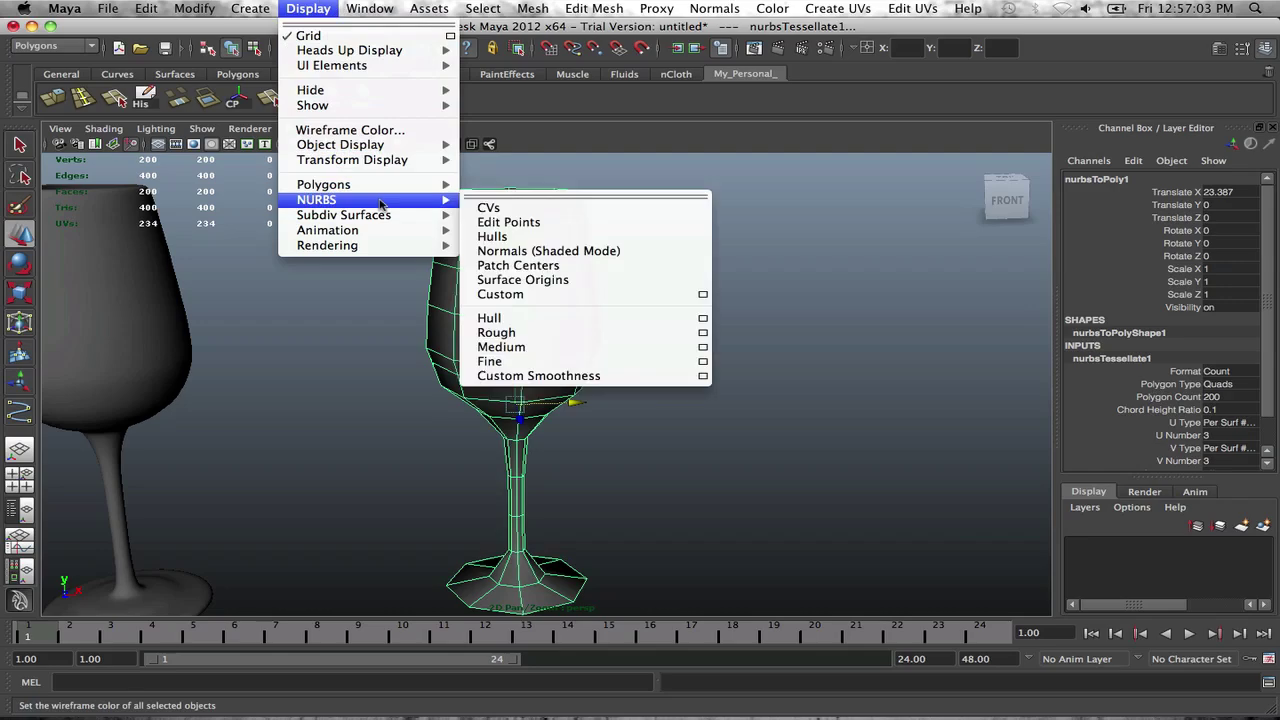
left_click(519, 251)
mouse_move(583, 306)
left_mouse_down("alt")
mouse_move(557, 312)
mouse_move(491, 378)
mouse_move(588, 300)
left_mouse_up("alt")
scroll(568, 254, "up", 3)
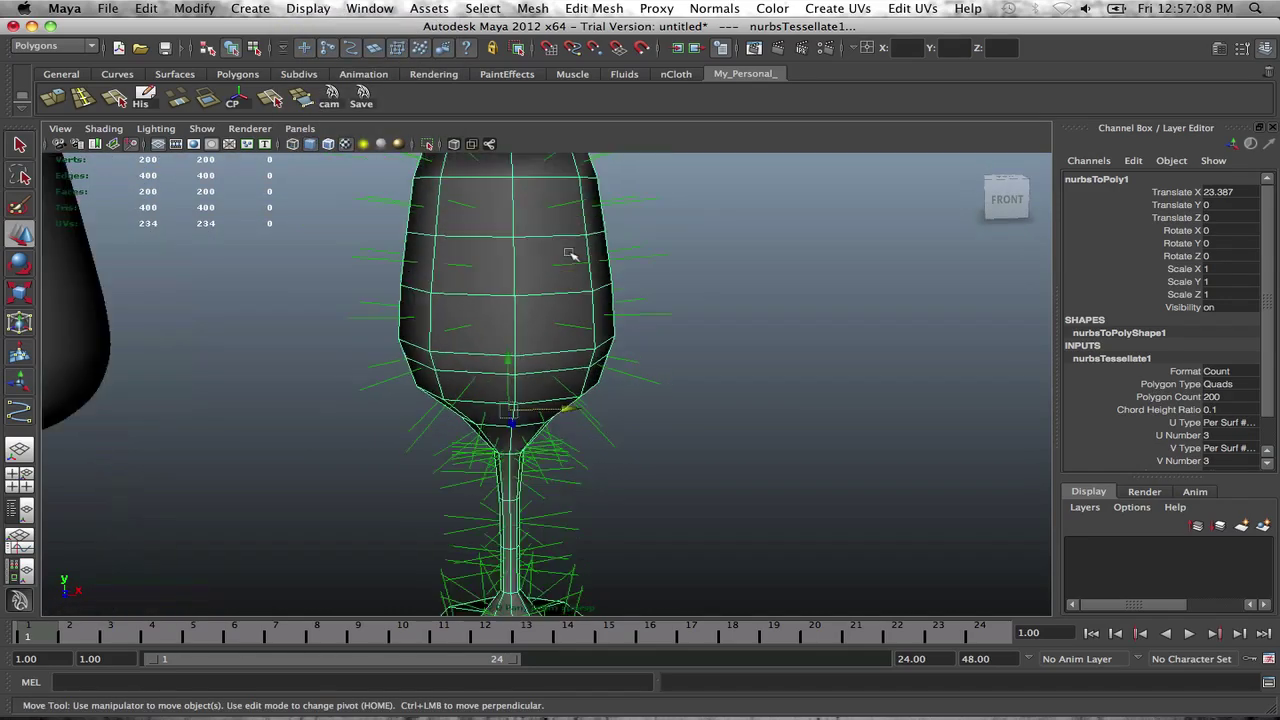
left_click_drag(570, 255, 646, 317, "alt")
right_click_drag(646, 317, 604, 499, "alt")
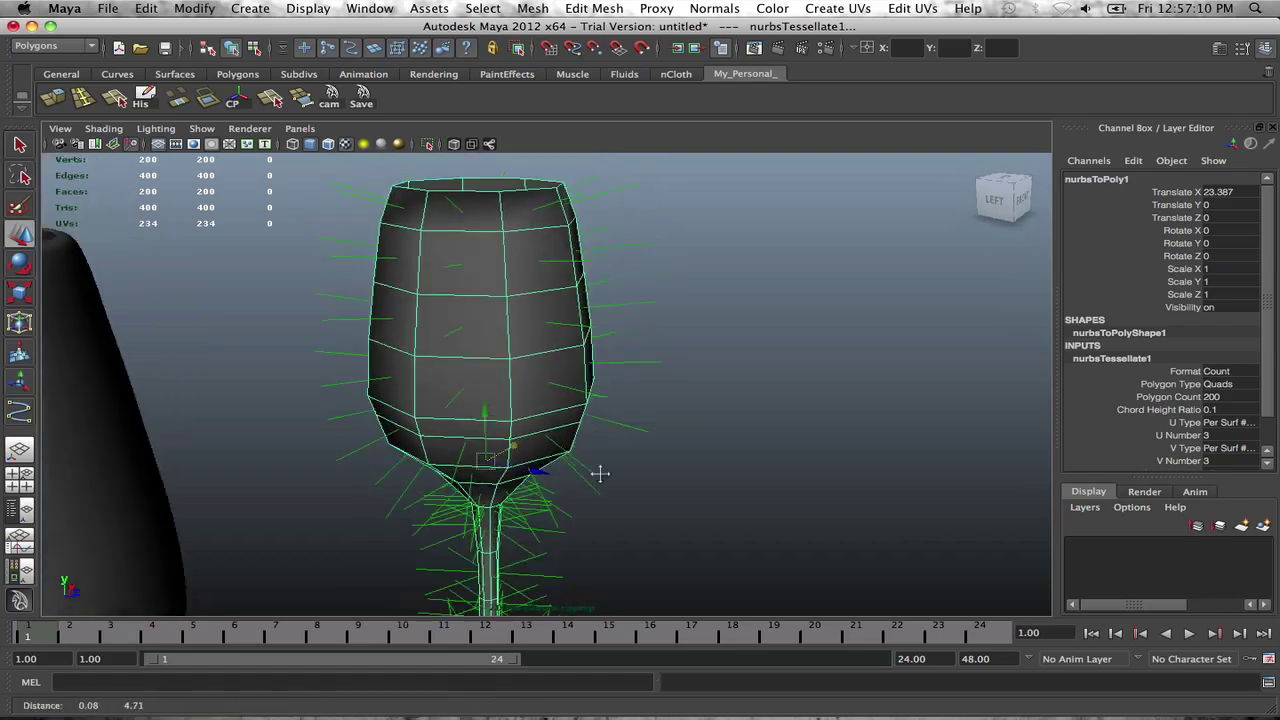
Step: Harden the edges of the polygon glass and look over its faceted shading
scroll(584, 208, "down", 4)
left_click_drag(593, 257, 475, 281, "alt")
scroll(475, 281, "down", 3)
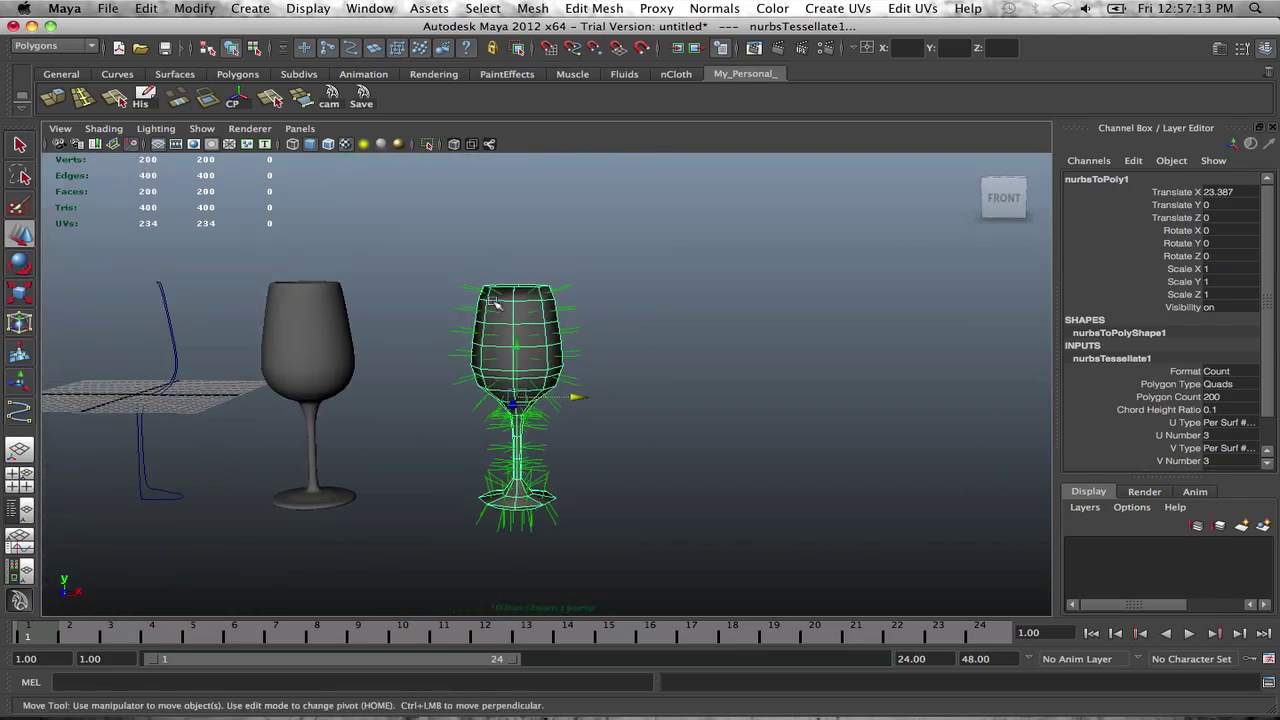
left_click(714, 8)
left_click(745, 128)
scroll(611, 286, "up", 3)
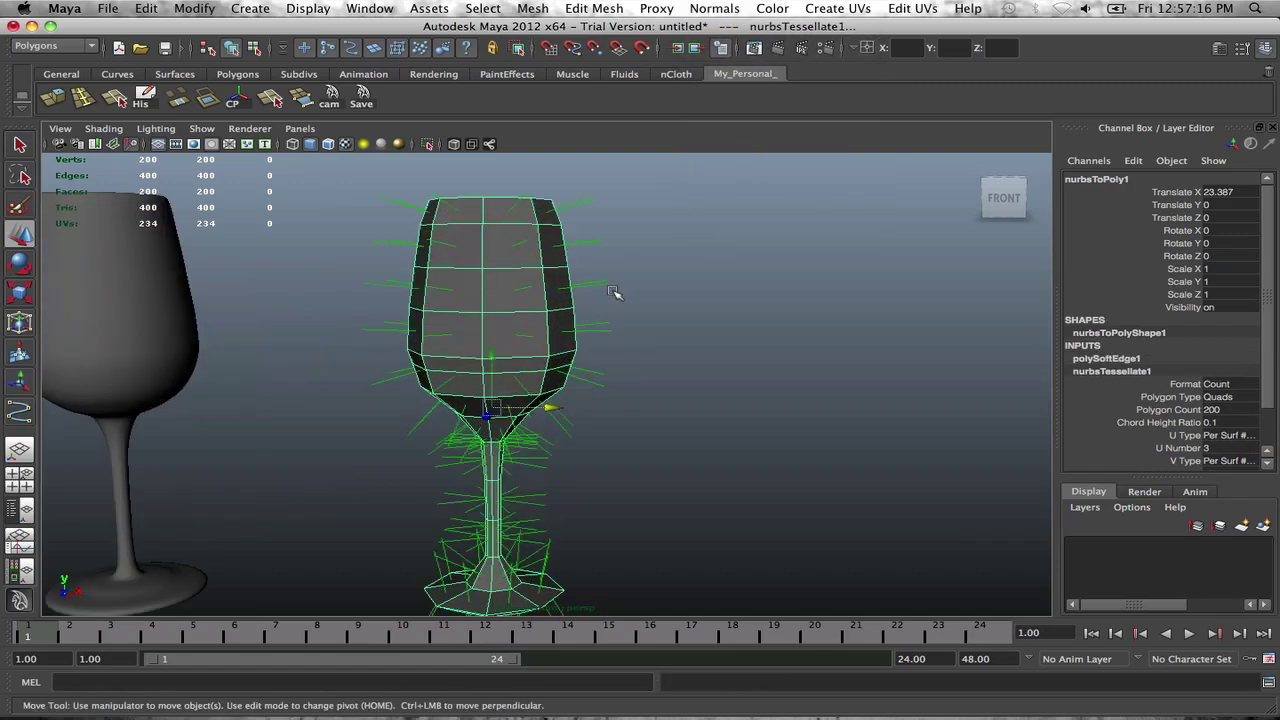
mouse_move(611, 286)
left_mouse_down("alt")
mouse_move(514, 363)
mouse_move(590, 314)
mouse_move(591, 297)
left_mouse_up("alt")
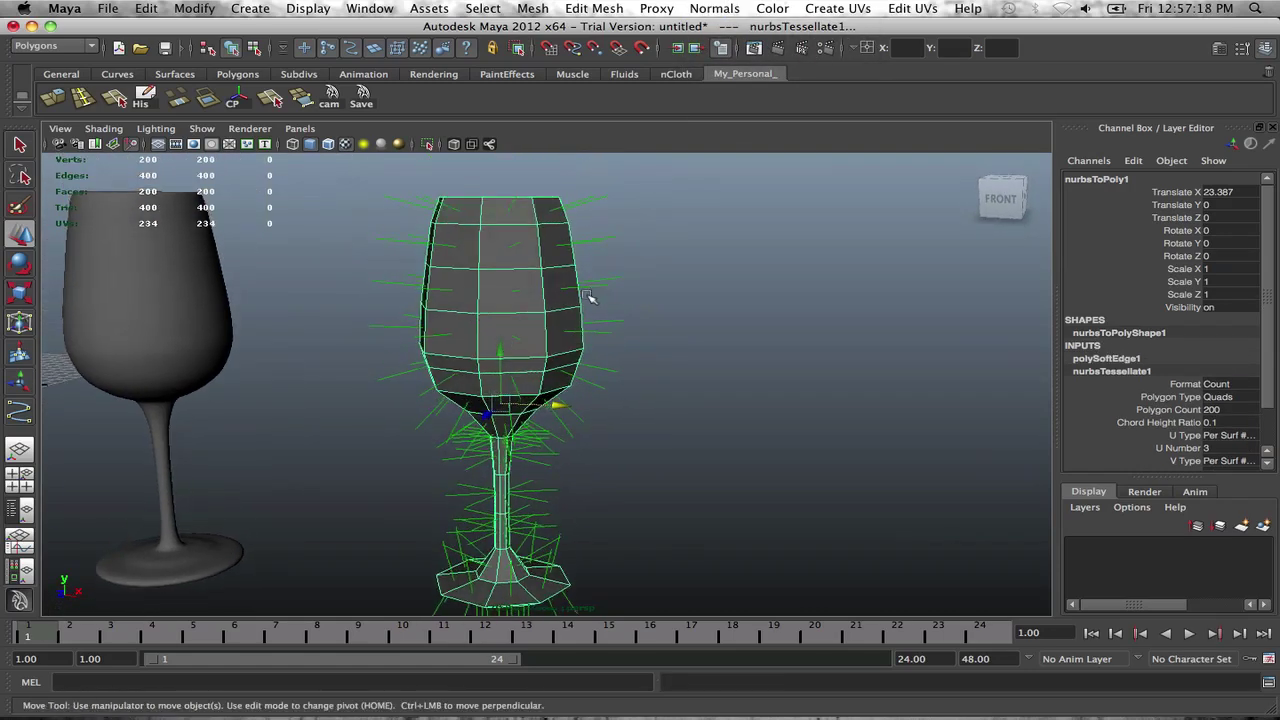
Step: Turn off the normals display on the polygon glass and deselect it
scroll(590, 297, "down", 3)
left_click(250, 8)
mouse_move(352, 8)
mouse_move(308, 8)
mouse_move(330, 199)
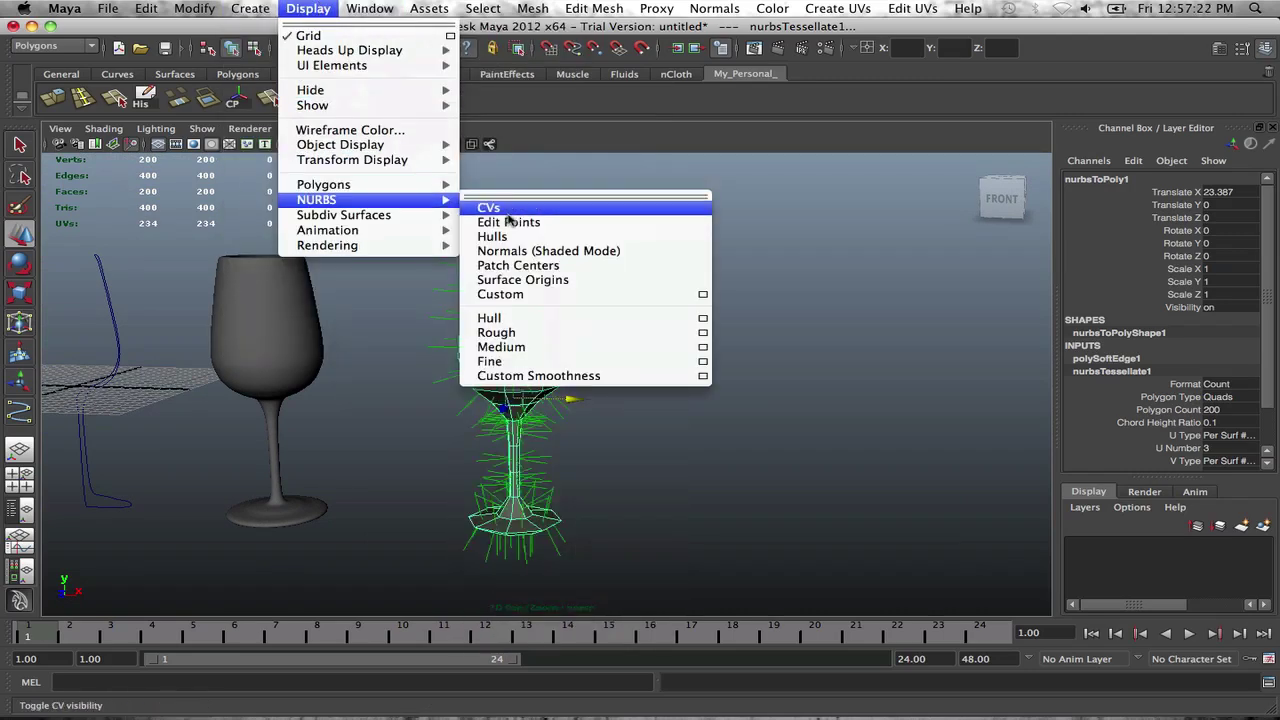
left_click(517, 251)
scroll(654, 347, "up", 5)
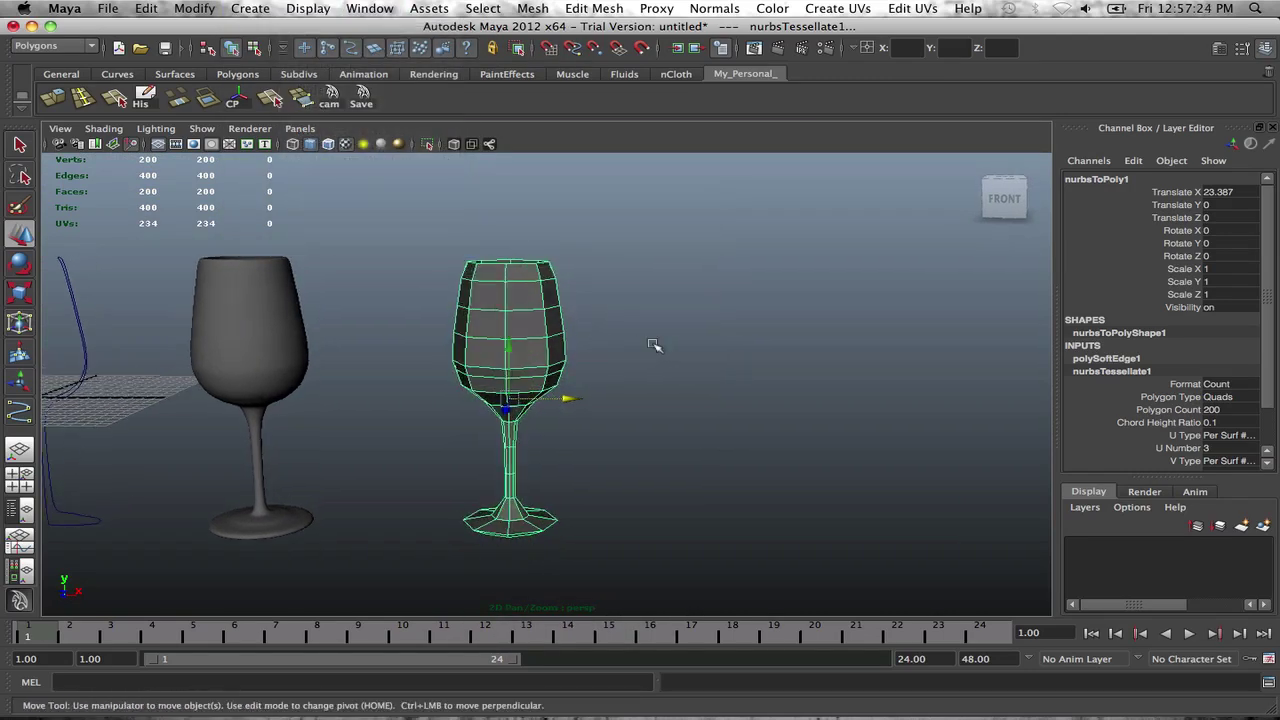
left_click(635, 345)
Step: Preview the polygon glass smoothed and examine its bowl, stem and foot beside the NURBS glass
scroll(524, 316, "down", 3)
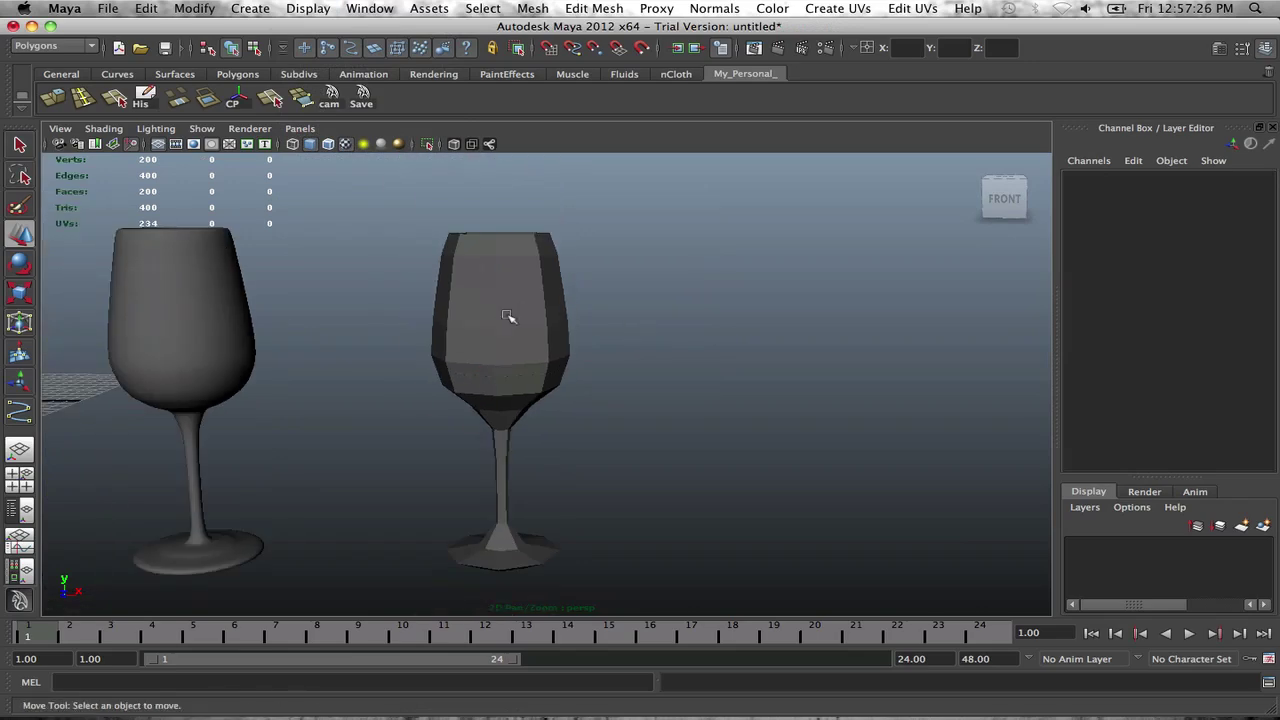
middle_click_drag(508, 316, 563, 303, "alt")
left_click(580, 300)
mouse_move(612, 295)
left_mouse_down("alt")
mouse_move(549, 323)
mouse_move(627, 296)
left_mouse_up("alt")
left_click(677, 297)
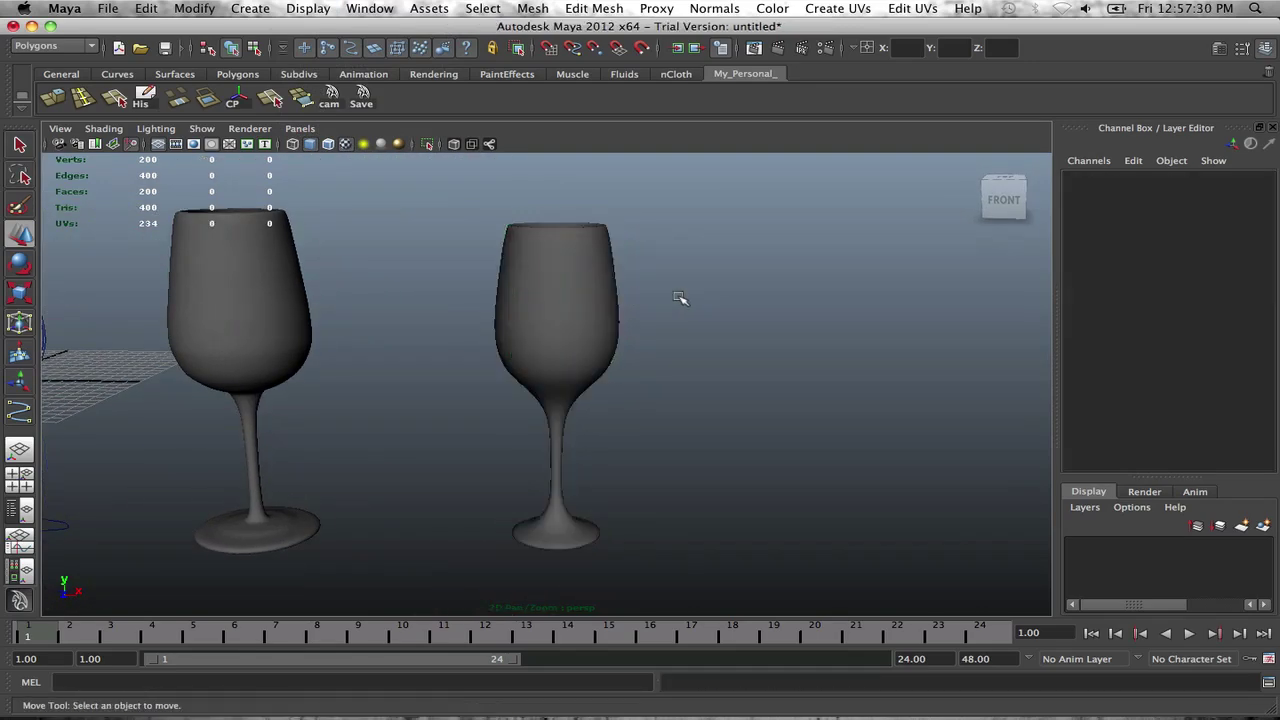
scroll(666, 309, "up", 4)
left_click(666, 309)
left_click_drag(712, 352, 664, 352, "alt")
scroll(642, 396, "down", 5)
left_click_drag(640, 400, 598, 388, "alt")
middle_click_drag(598, 388, 550, 318, "alt")
left_click_drag(550, 330, 591, 441, "alt")
scroll(572, 412, "up", 4)
left_click_drag(520, 400, 523, 359, "alt")
scroll(514, 380, "up", 3)
scroll(598, 364, "down", 5)
middle_click_drag(577, 366, 657, 382, "alt")
scroll(652, 376, "up", 3)
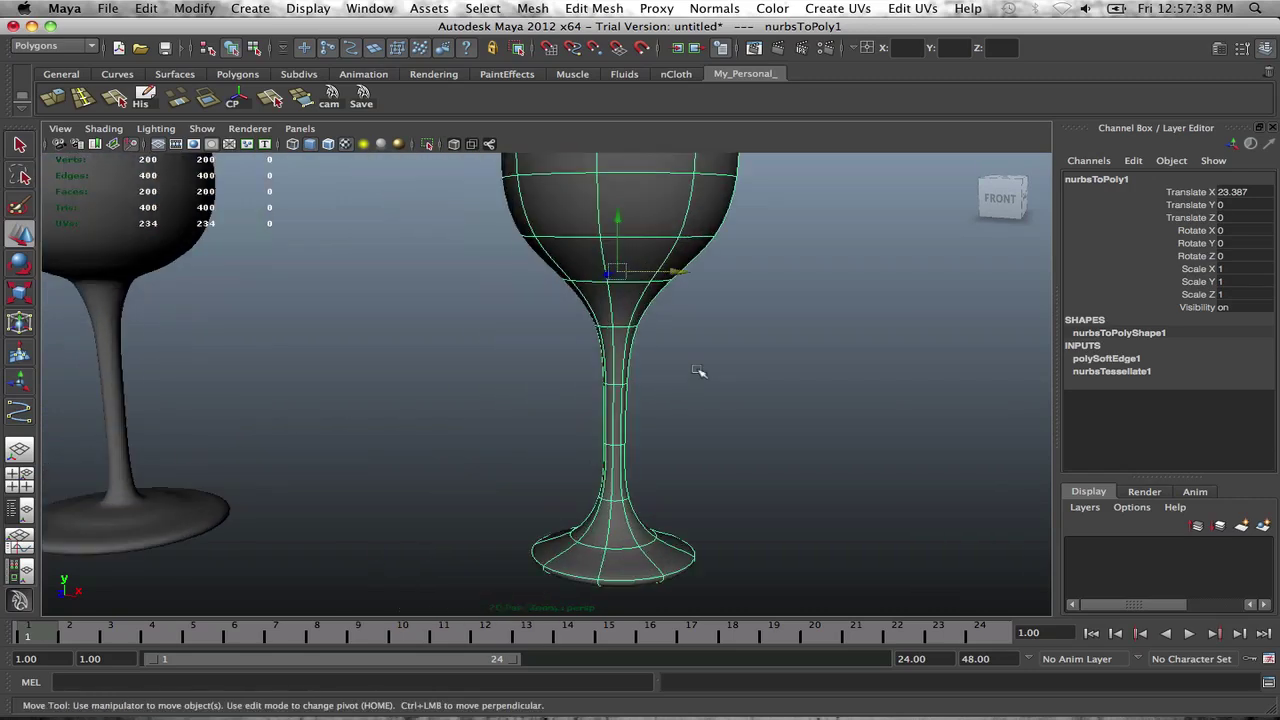
scroll(651, 351, "up", 1)
Step: Return the polygon glass to unsmoothed display and delete the stem faces between the foot and the short stub under the bowl
key("1")
right_click_drag(683, 382, 684, 414)
middle_click_drag(694, 388, 646, 340, "alt")
left_click_drag(477, 313, 640, 408)
key("Delete")
key("z")
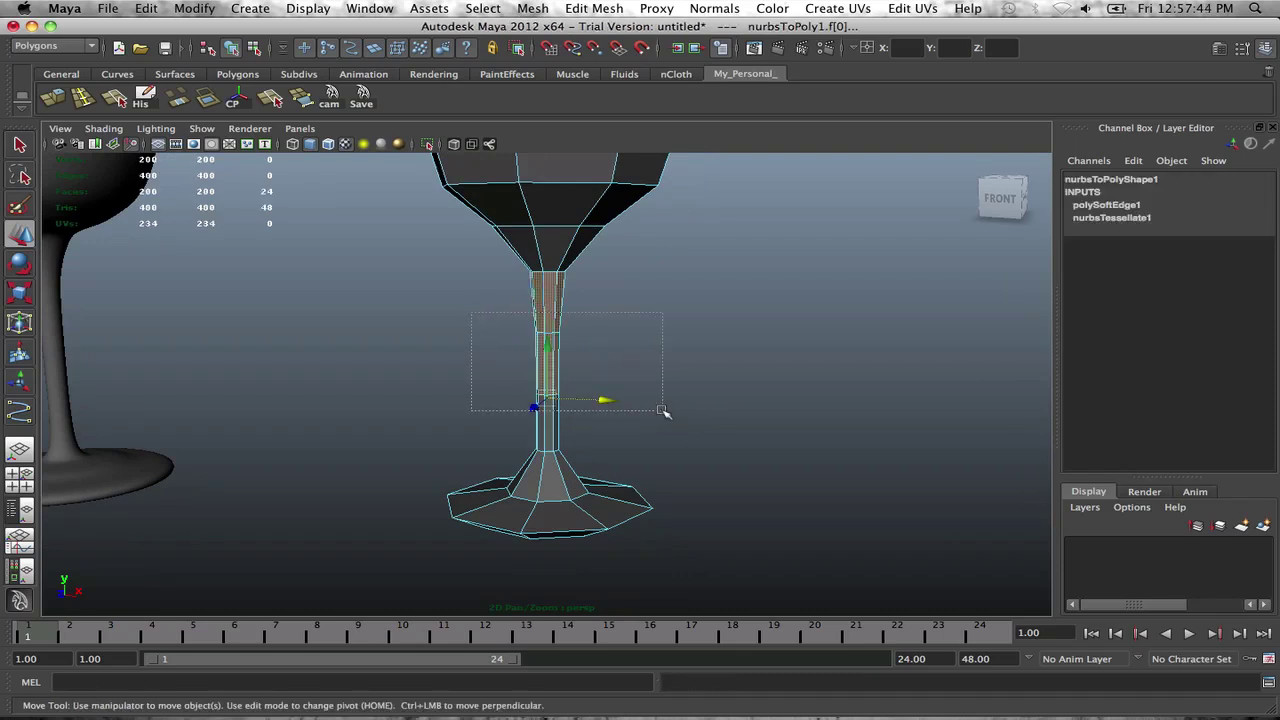
key("Delete")
left_click_drag(509, 401, 600, 425)
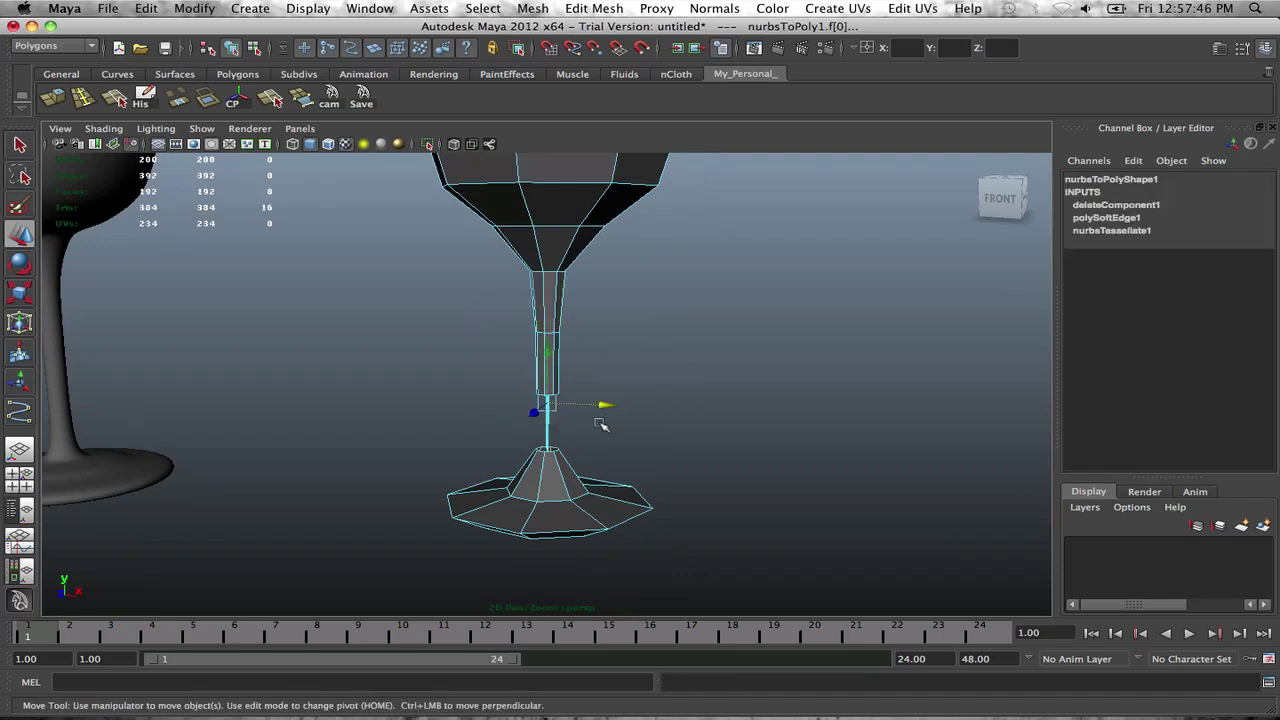
key("Delete")
scroll(590, 404, "up", 5)
left_click_drag(508, 264, 654, 354)
key("Delete")
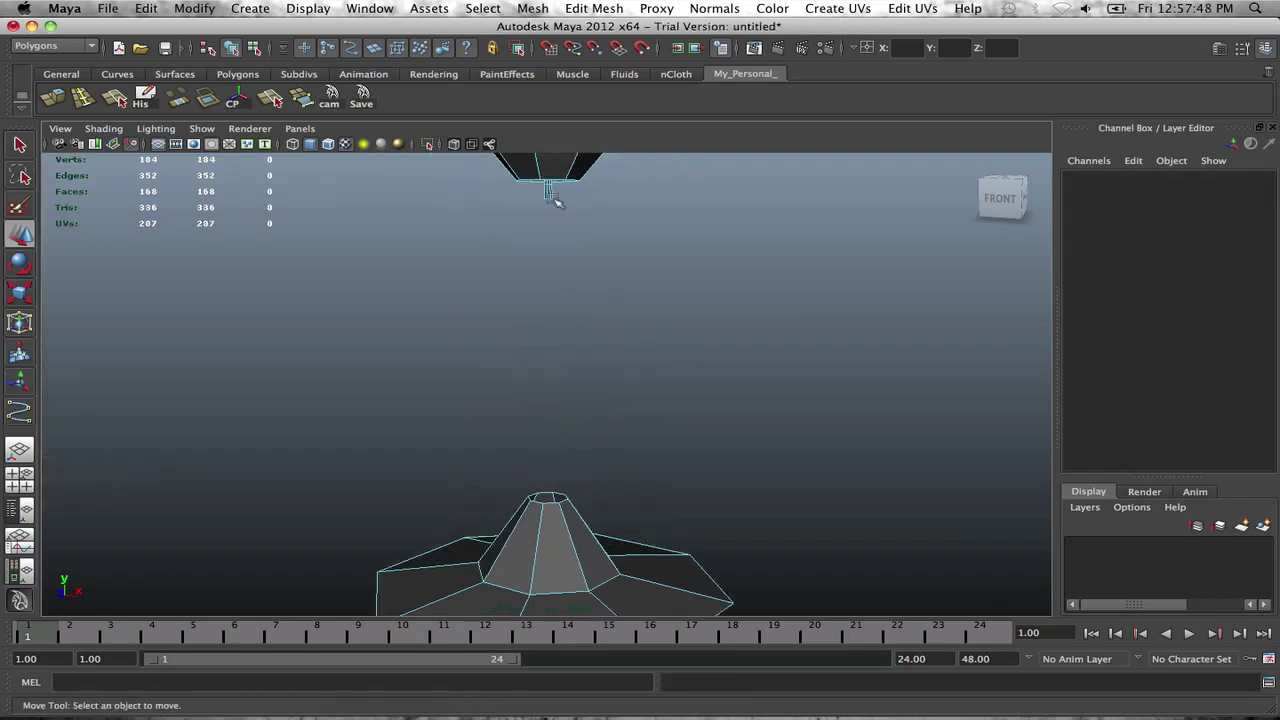
Step: Try to delete the lowest ring of stub faces under the bowl and inspect the opening
left_click_drag(513, 188, 585, 205)
key("Delete")
left_click_drag(576, 283, 575, 406, "alt")
scroll(578, 407, "up", 4)
middle_click_drag(557, 349, 558, 366, "alt")
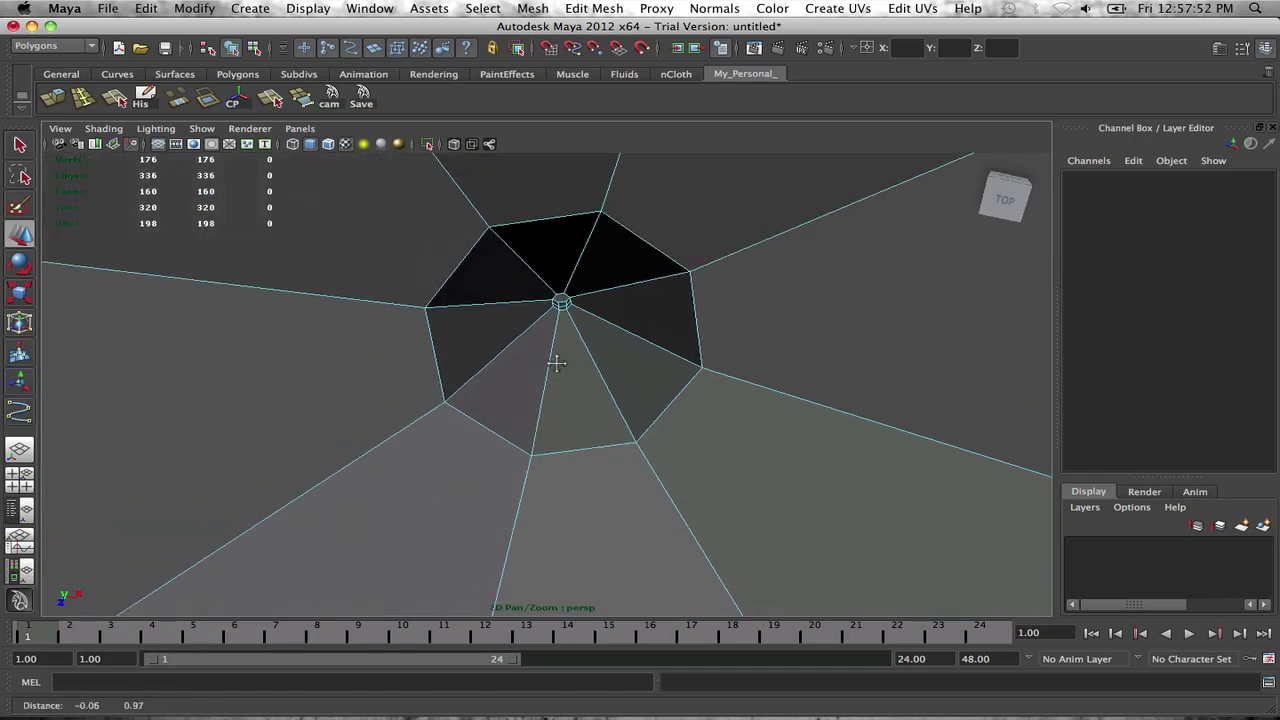
mouse_move(558, 364)
left_mouse_down("alt")
mouse_move(563, 220)
mouse_move(580, 503)
mouse_move(594, 386)
mouse_move(594, 457)
mouse_move(538, 350)
left_mouse_up("alt")
scroll(568, 304, "down", 4)
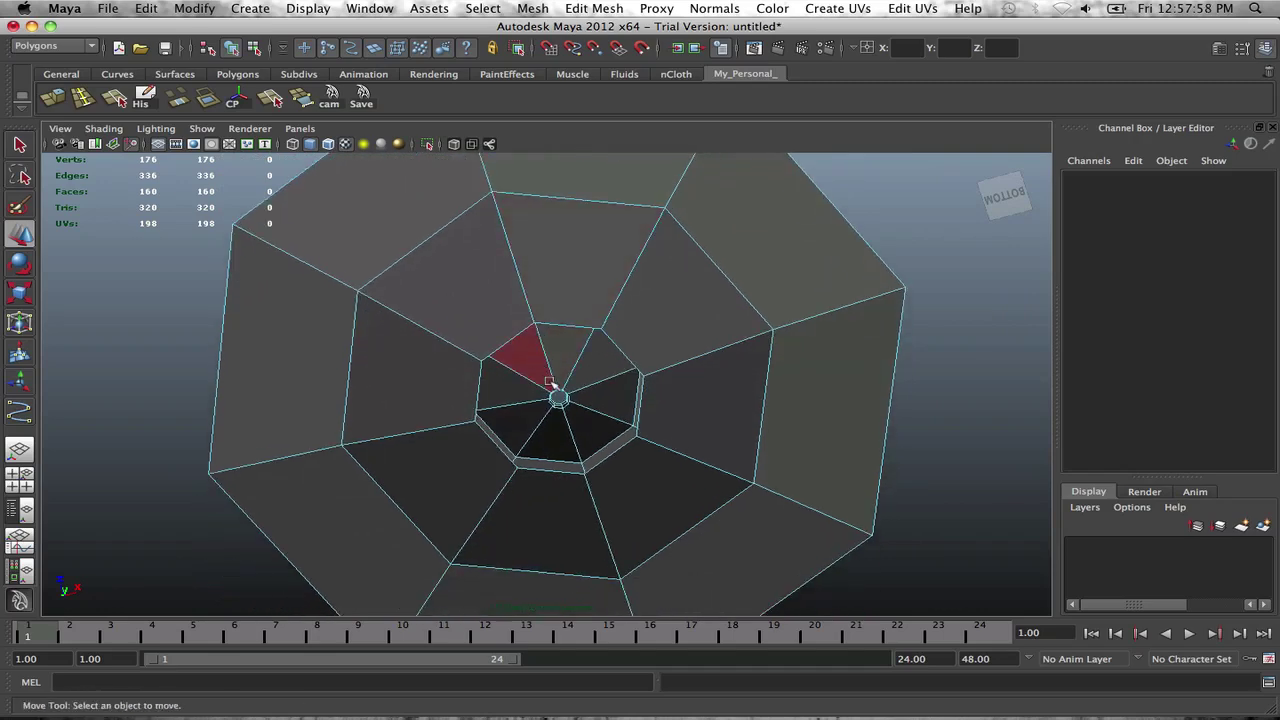
Step: Try to delete the small faces around the stem opening at the bowl's bottom
scroll(556, 376, "up", 8)
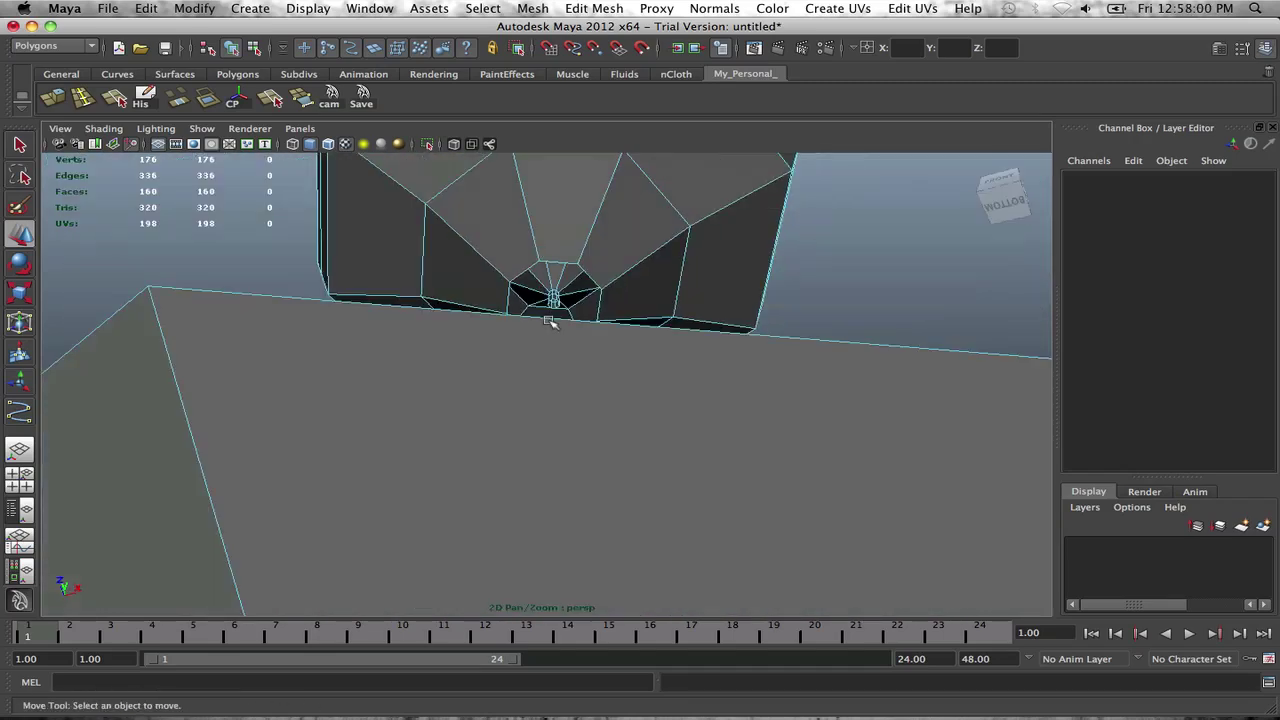
left_click_drag(548, 320, 571, 437, "alt")
scroll(571, 437, "up", 5)
left_click_drag(565, 296, 627, 316)
key("Delete")
left_click(628, 316)
left_click(578, 337)
key("Delete")
key("z")
Step: Undo the last face deletions on the bowl
left_click_drag(598, 335, 597, 391, "alt")
middle_click_drag(606, 500, 625, 259, "alt")
key("f")
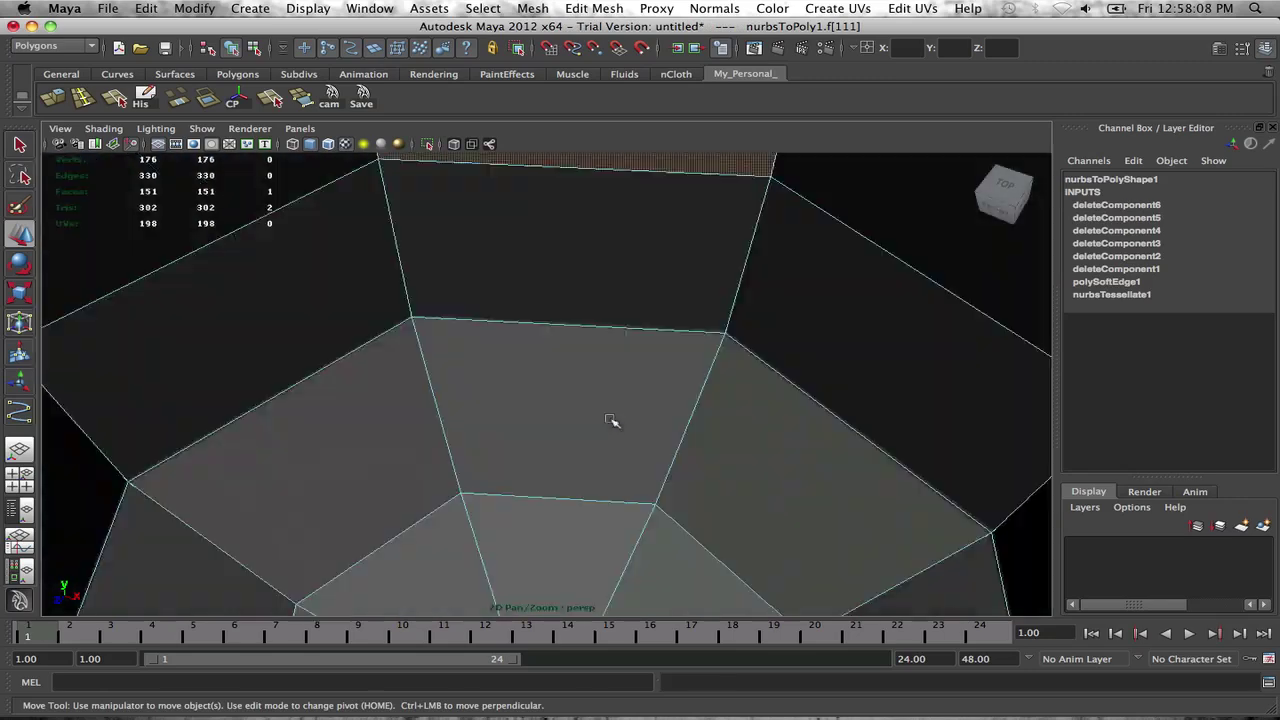
key("ctrl+z")
key("ctrl+z")
key("ctrl+z")
key("ctrl+z")
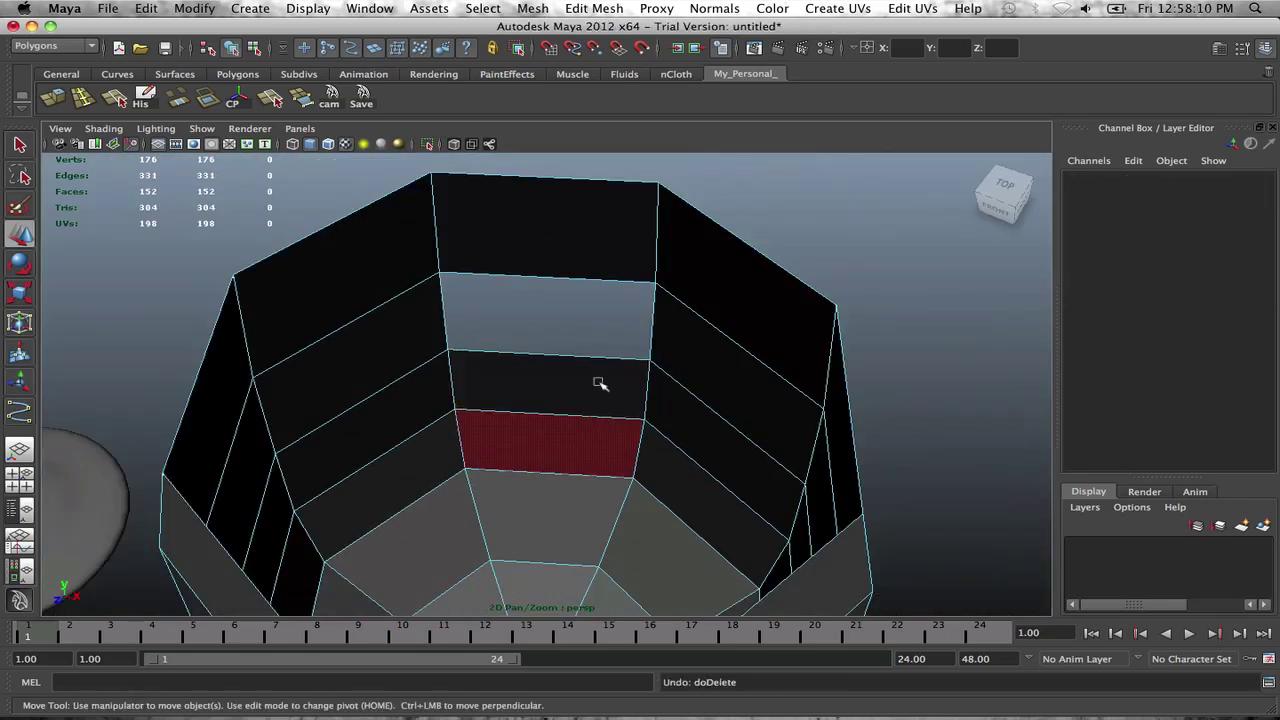
Step: Try to delete the inner faces around the hole at the bottom of the bowl
middle_click_drag(588, 570, 591, 460, "alt")
left_click_drag(591, 460, 604, 505, "alt")
middle_click_drag(604, 490, 605, 378, "alt")
scroll(605, 378, "up", 8)
left_click_drag(596, 378, 643, 416)
left_click(556, 390)
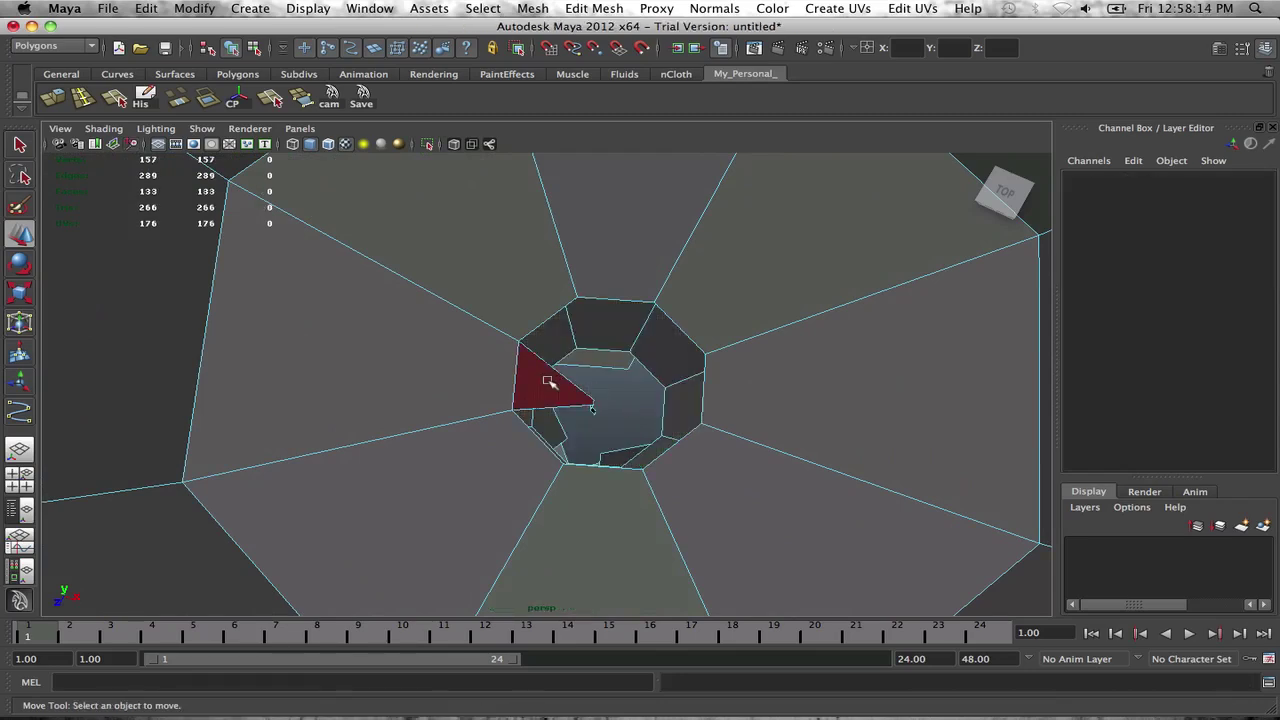
key("Delete")
Step: Undo the face deletions on the bowl back to the intact stub with its lowest ring of faces selected
left_click_drag(595, 376, 597, 247, "alt")
left_click_drag(583, 354, 578, 250, "alt")
scroll(572, 354, "down", 5)
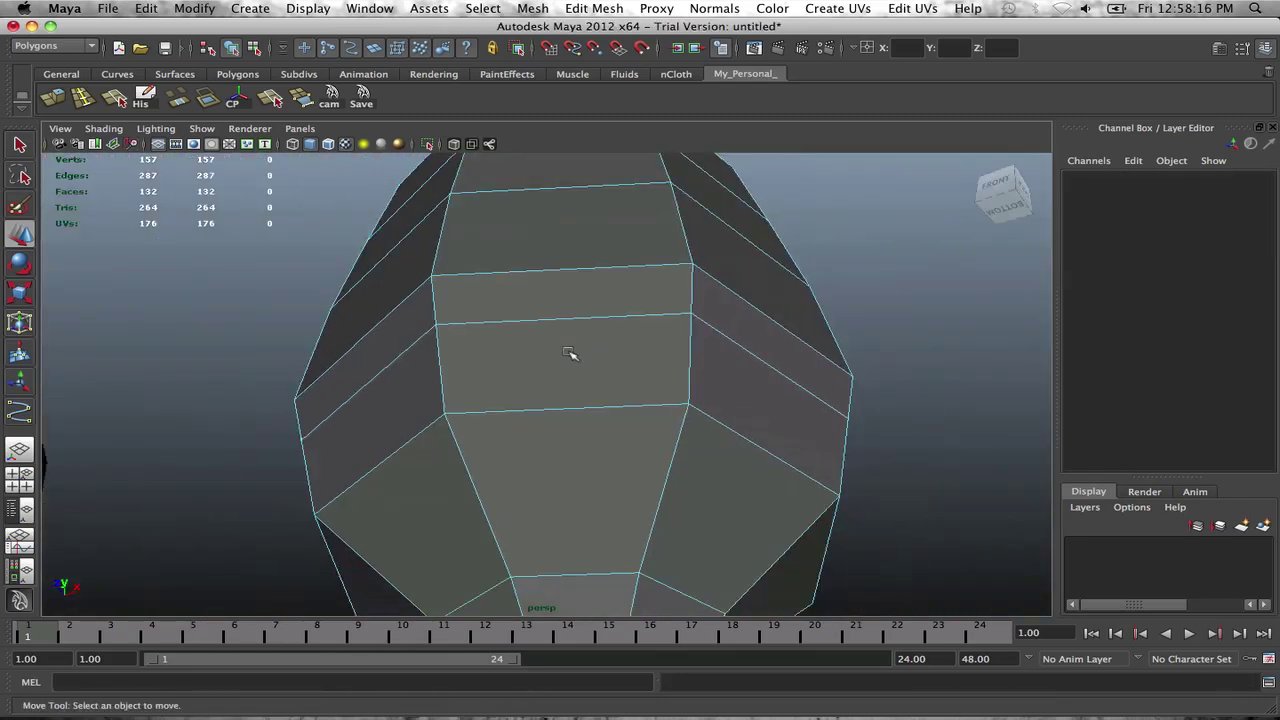
middle_click_drag(608, 570, 610, 427, "alt")
left_click_drag(610, 427, 559, 504, "alt")
scroll(605, 332, "down", 10)
key("super+z")
key("super+z")
key("super+z")
key("super+z")
key("super+z")
key("ctrl+z")
key("ctrl+z")
key("ctrl+z")
key("ctrl+z")
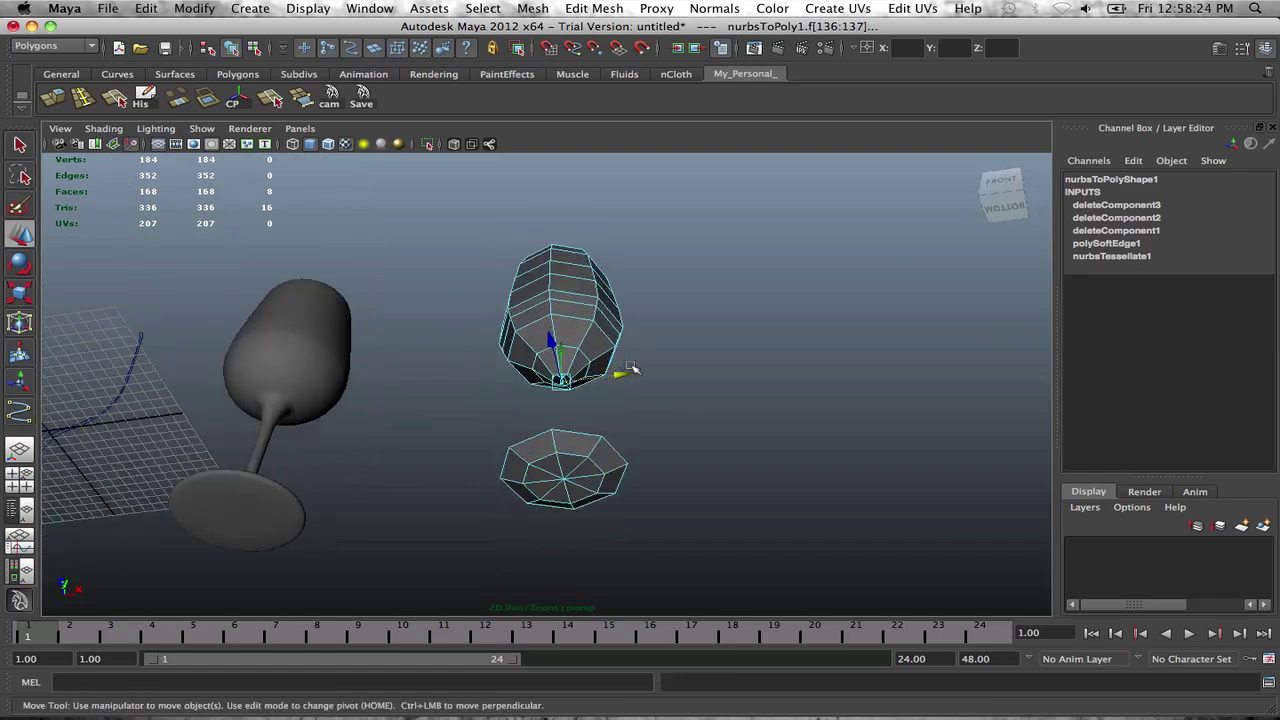
Step: Delete the selected ring of faces at the end of the stem stub and one more stub face
scroll(496, 400, "up", 5)
left_click_drag(496, 400, 479, 354, "alt")
middle_click_drag(479, 354, 569, 408, "alt")
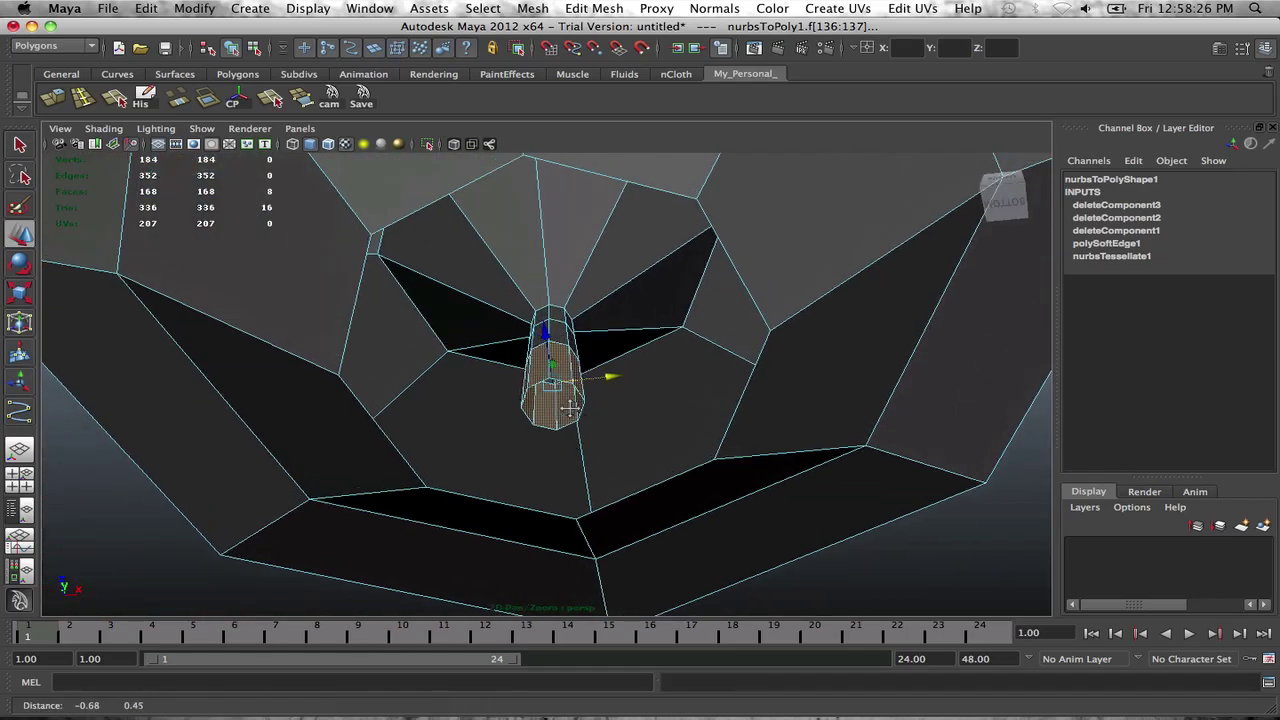
key("Delete")
left_click(555, 337)
key("Delete")
Step: Try to delete a box-selected group of faces around the stem stub and undo it
left_click(560, 244)
scroll(559, 285, "up", 3)
left_click_drag(559, 287, 557, 266, "alt")
scroll(555, 275, "down", 3)
mouse_move(555, 275)
right_mouse_down()
mouse_move(578, 257)
mouse_move(560, 284)
right_mouse_up()
left_click_drag(513, 226, 559, 452)
key("Delete")
key("ctrl+z")
Step: Try to delete a triangular face at the bottom inside the bowl and undo it
scroll(557, 313, "down", 5)
middle_click_drag(575, 422, 598, 310, "alt")
scroll(598, 310, "up", 5)
key("Delete")
scroll(588, 480, "up", 3)
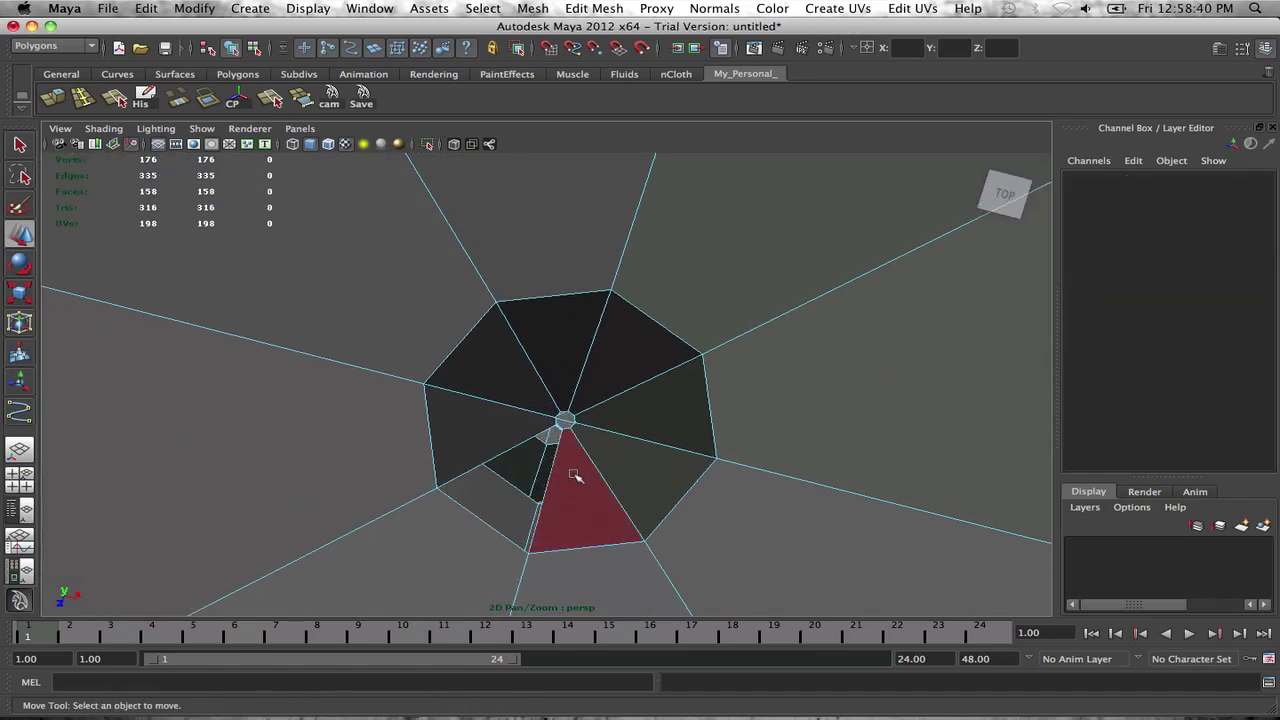
left_click(592, 483)
key("ctrl+z")
key("ctrl+z")
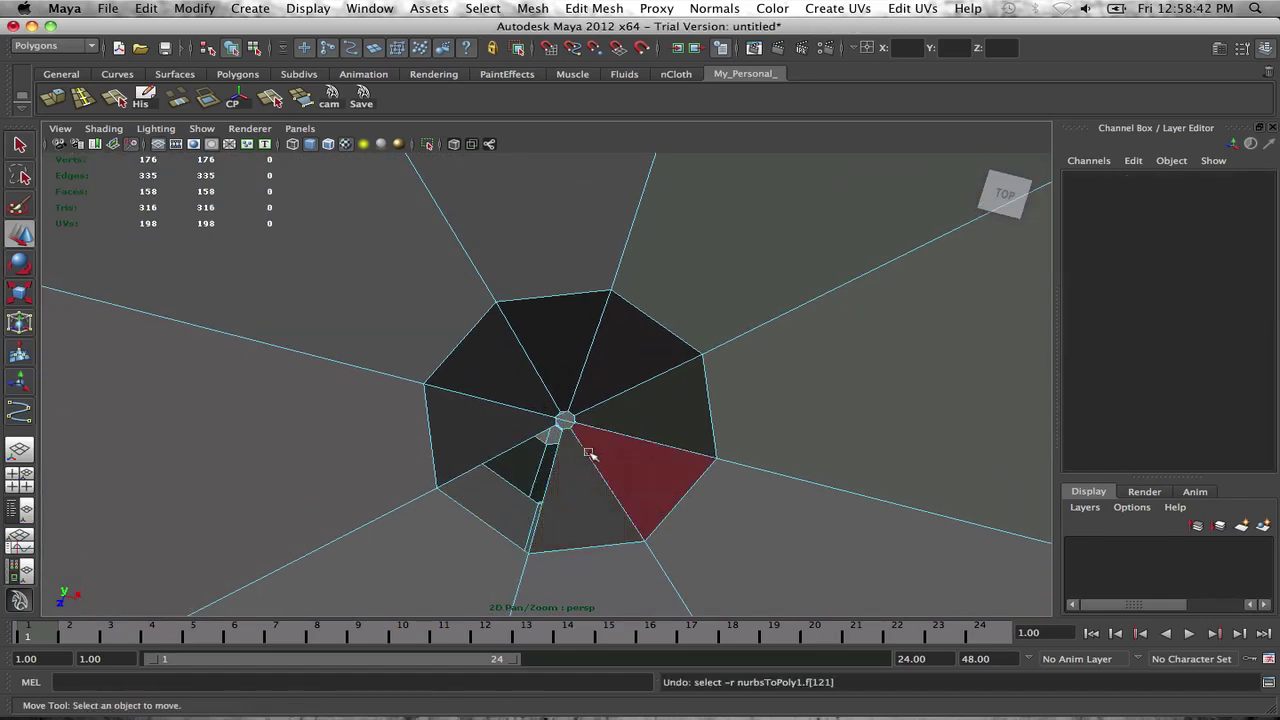
Step: Delete individual faces of the stem stub beneath the bowl
left_click_drag(591, 453, 547, 371, "alt")
scroll(535, 322, "up", 3)
scroll(535, 322, "down", 2)
left_click(549, 440)
left_click(549, 440, "shift")
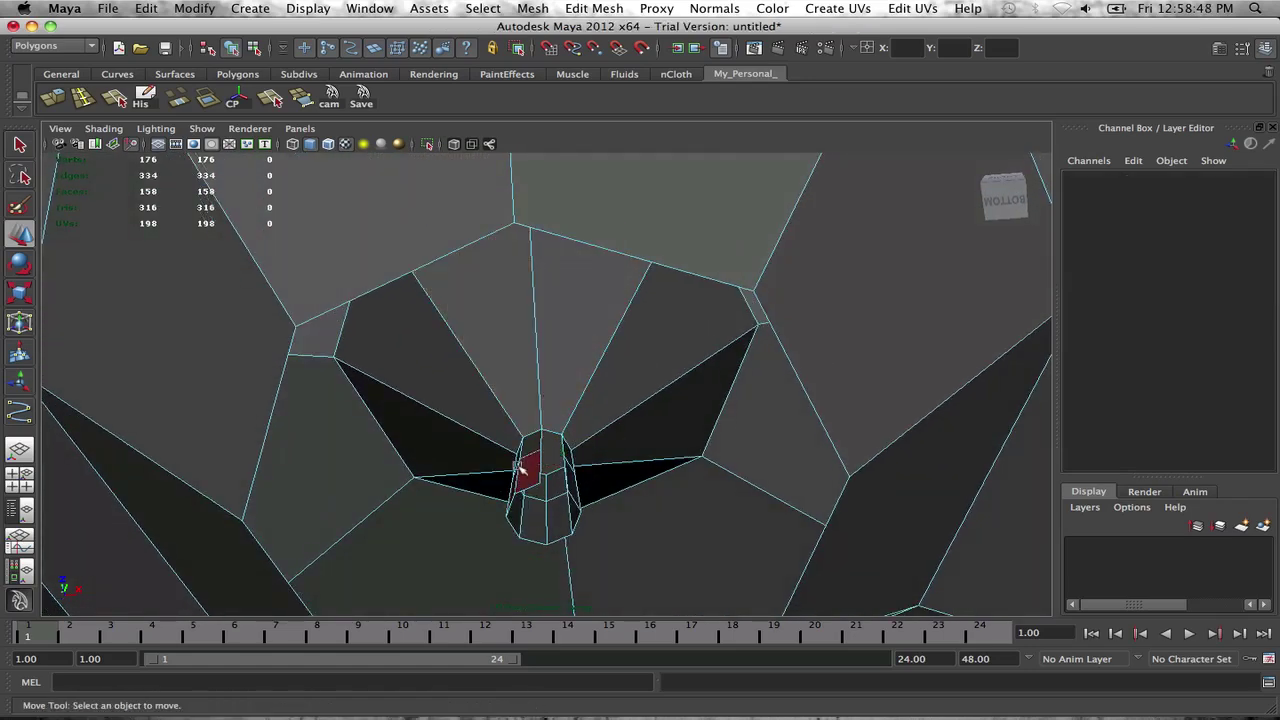
left_click(526, 450)
key("Delete")
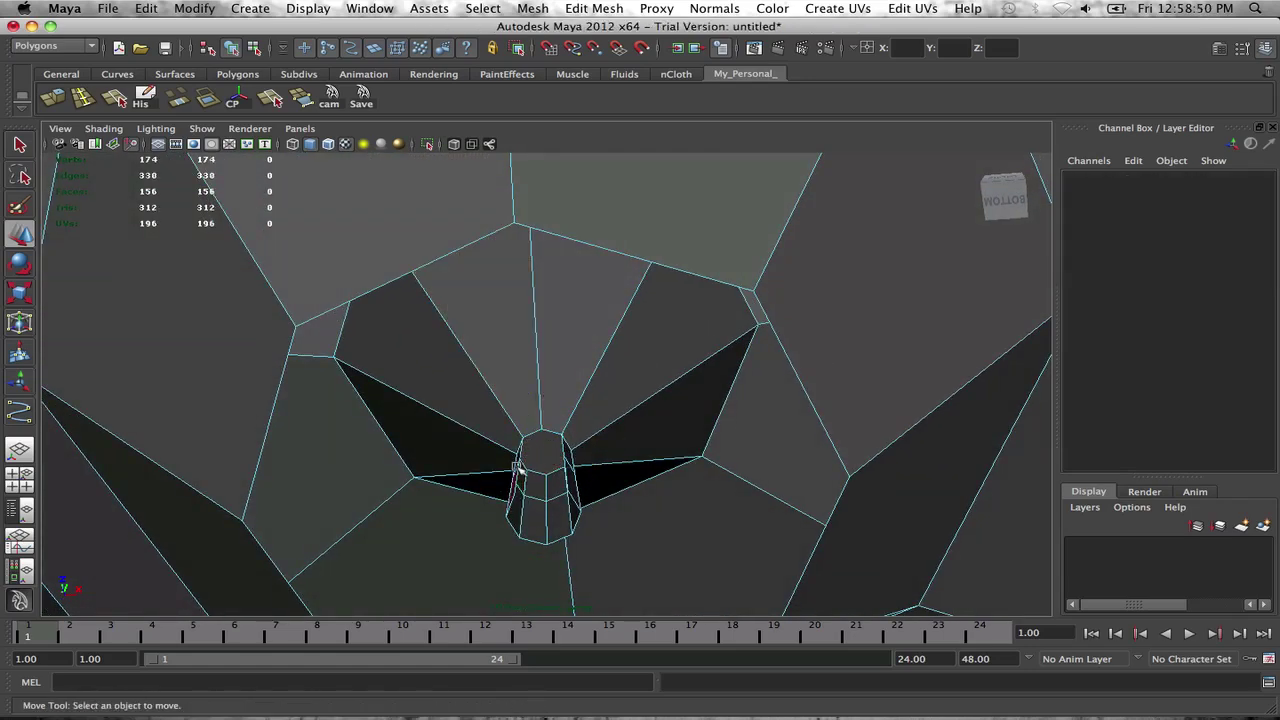
Step: Delete the triangular faces at the bottom of the bowl on both sides of the stem stub one by one
left_click(500, 385)
key("Delete")
left_click(437, 362)
key("Delete")
left_click(465, 458)
key("Delete")
left_click(480, 477)
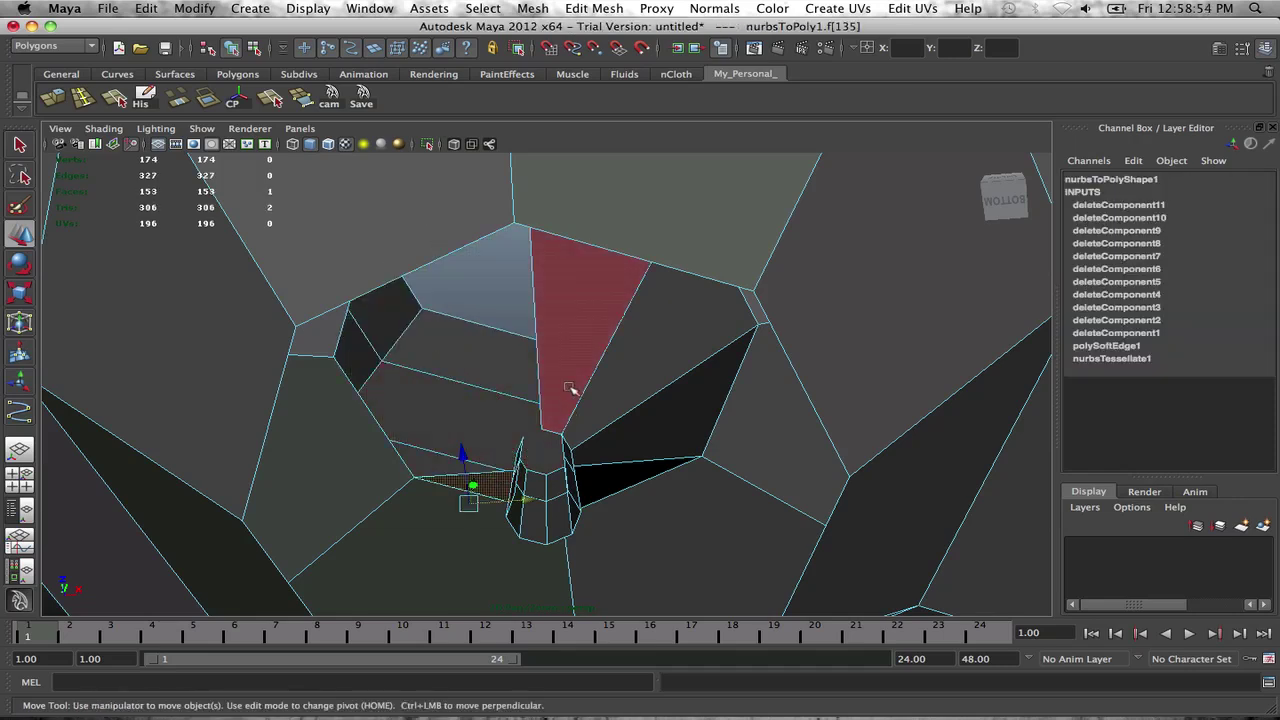
key("Delete")
left_click(585, 300)
key("Delete")
left_click(660, 371)
key("Delete")
left_click(675, 420)
key("Delete")
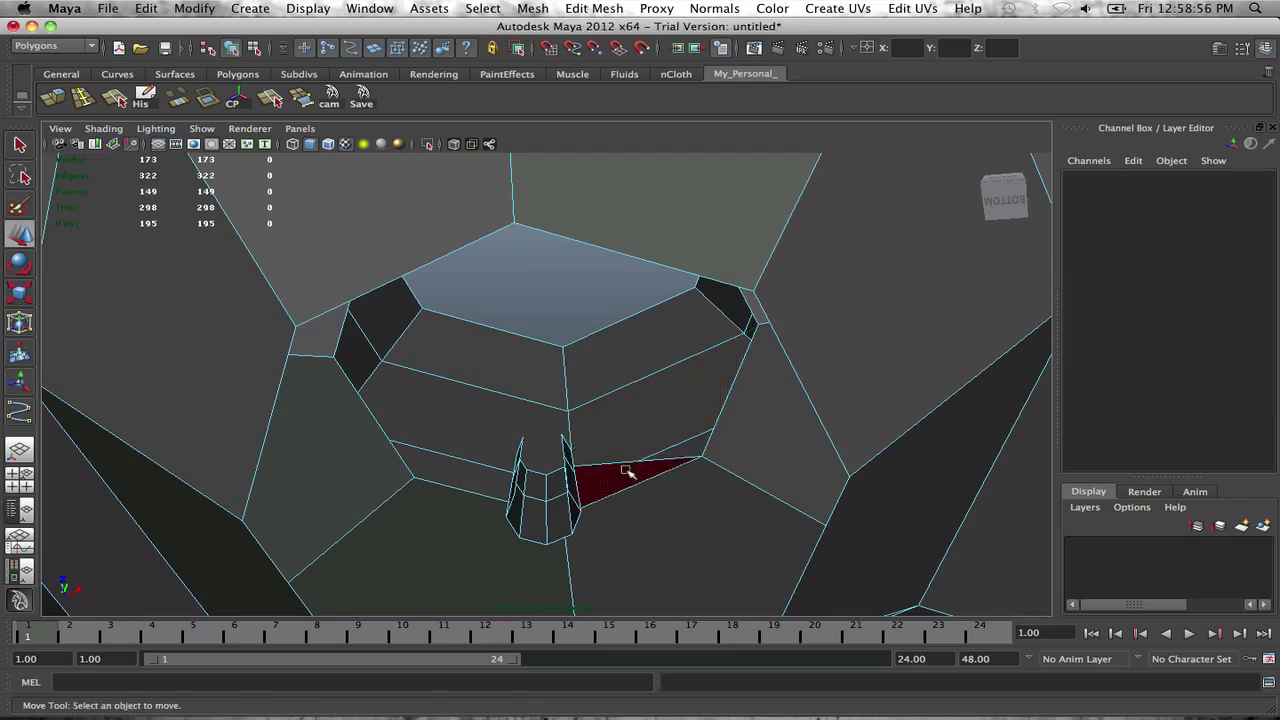
Step: Examine the opened bottom of the bowl and the leftover stub faces from above and below
scroll(608, 436, "down", 8)
middle_click_drag(608, 434, 643, 274, "alt")
left_click_drag(643, 274, 617, 449, "alt")
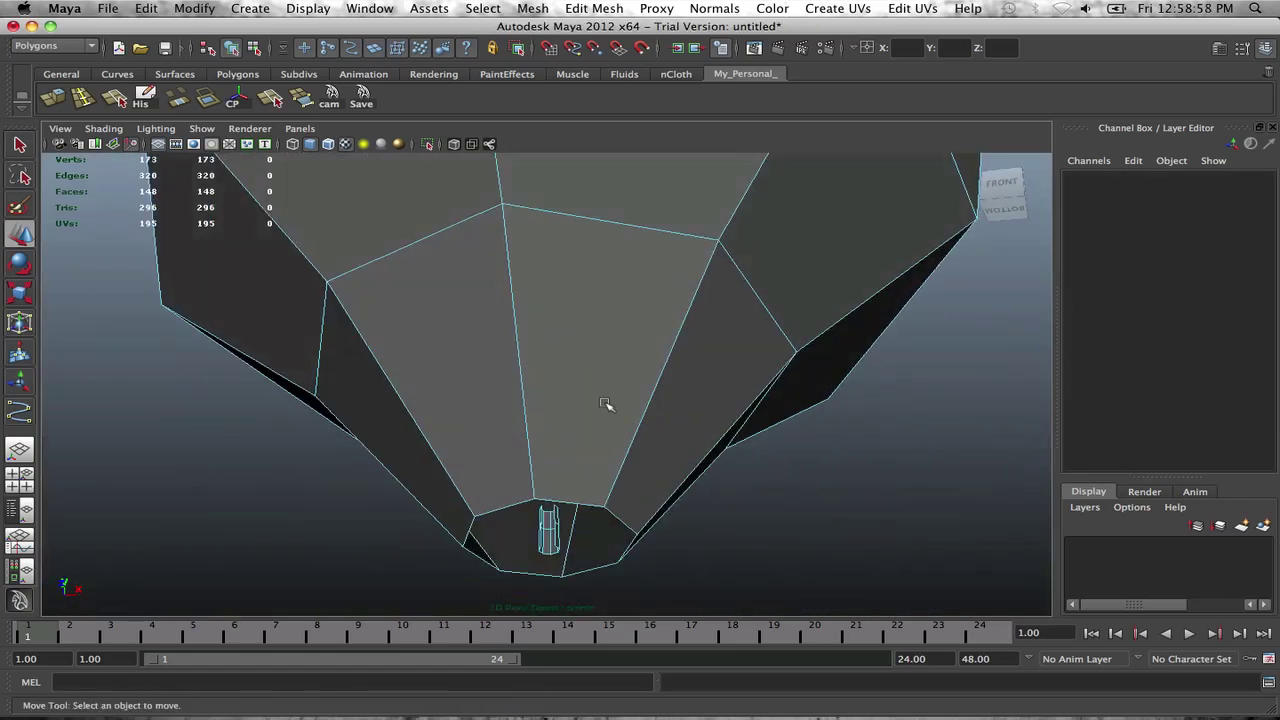
middle_click_drag(617, 449, 630, 326, "alt")
scroll(630, 326, "up", 2)
scroll(628, 328, "up", 6)
scroll(637, 306, "down", 3)
left_click_drag(637, 306, 586, 360, "alt")
scroll(634, 325, "down", 6)
middle_click_drag(586, 360, 709, 440, "alt")
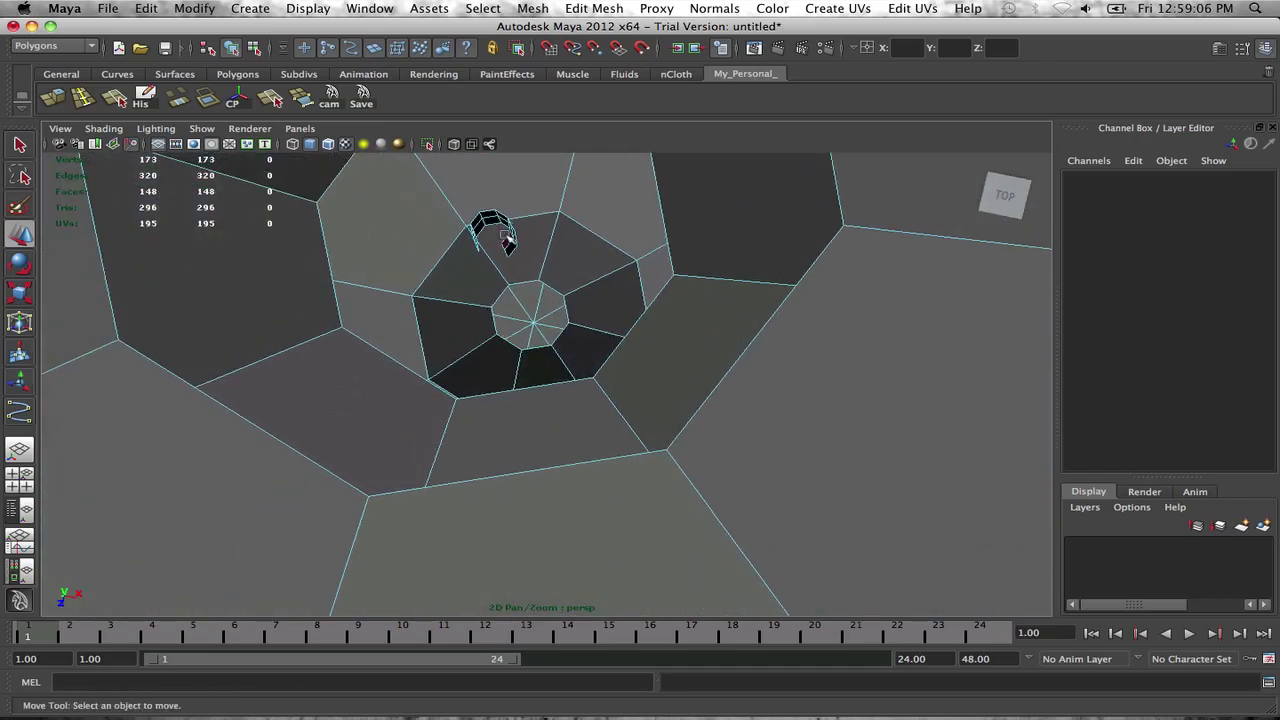
left_click_drag(508, 236, 480, 165, "alt")
scroll(537, 408, "down", 5)
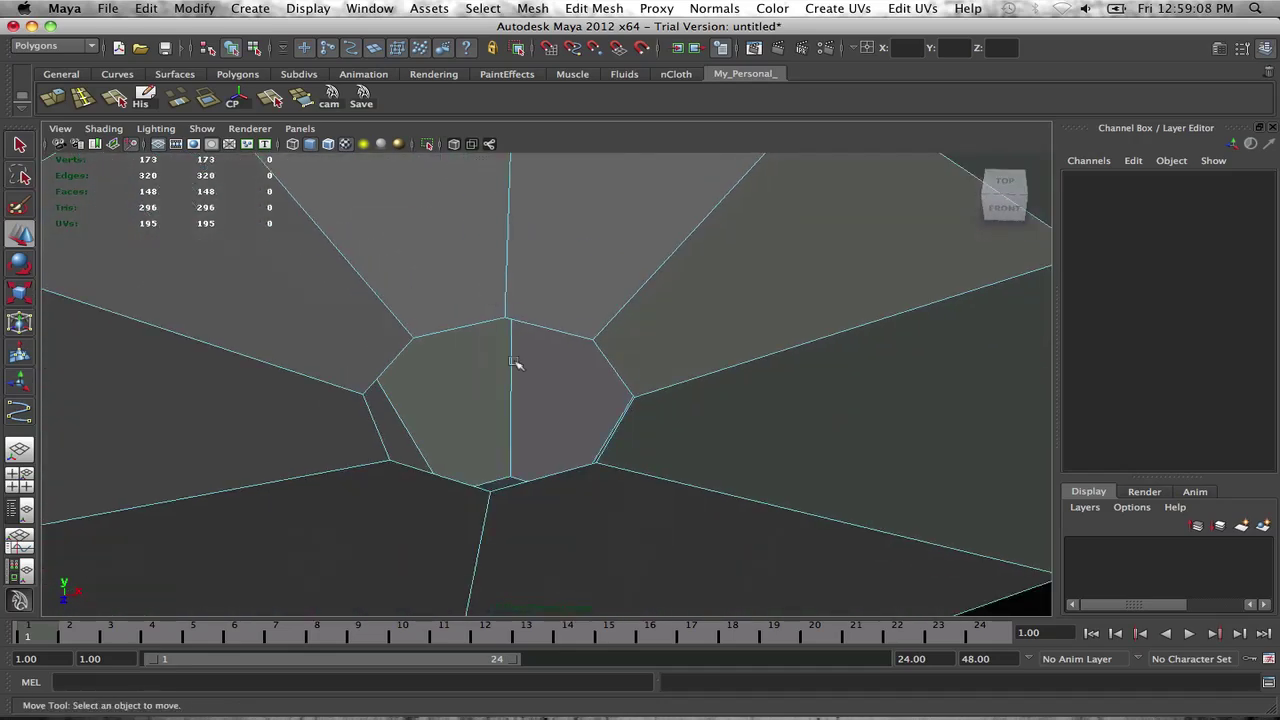
left_click_drag(537, 408, 543, 351, "alt")
scroll(543, 351, "down", 8)
middle_click_drag(548, 355, 570, 230, "alt")
Step: Delete two leftover faces of the stem stub inside the bottom of the bowl
scroll(597, 366, "up", 6)
middle_click_drag(612, 280, 576, 375, "alt")
left_click_drag(576, 374, 557, 409, "alt")
left_click(540, 408)
key("Delete")
left_click(512, 410)
key("Delete")
left_click(508, 361)
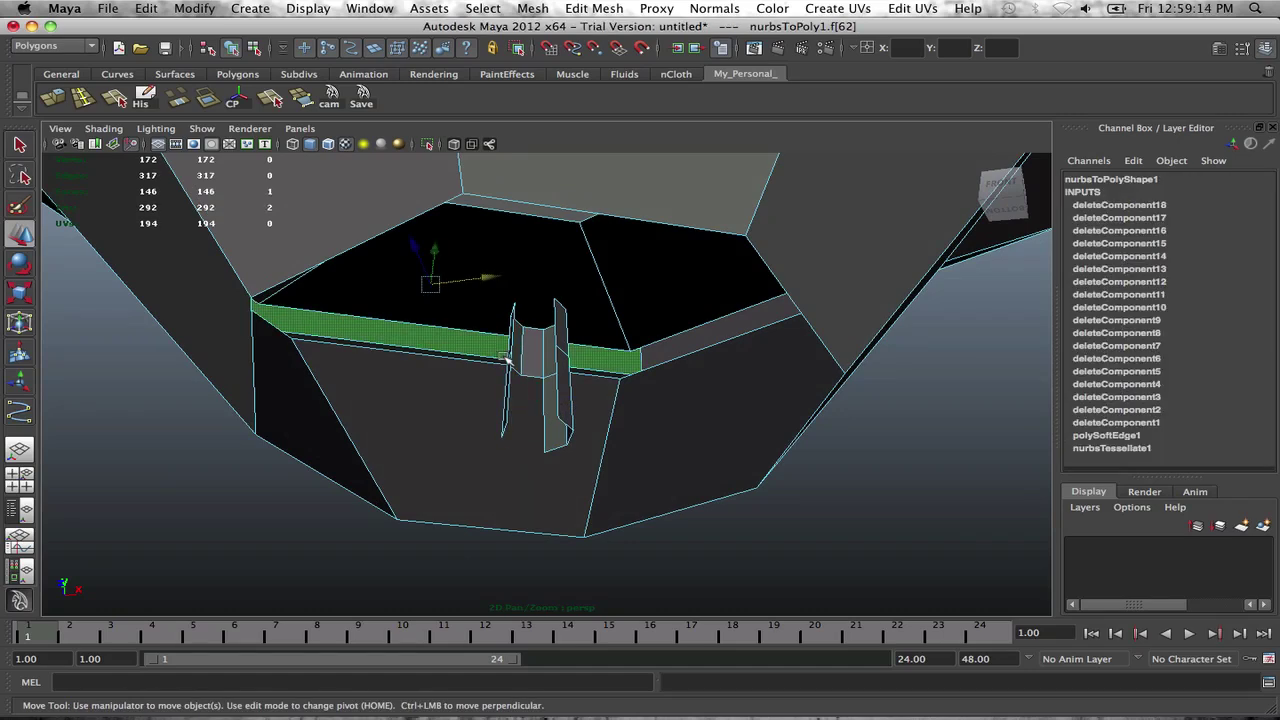
left_click_drag(508, 361, 600, 334, "alt")
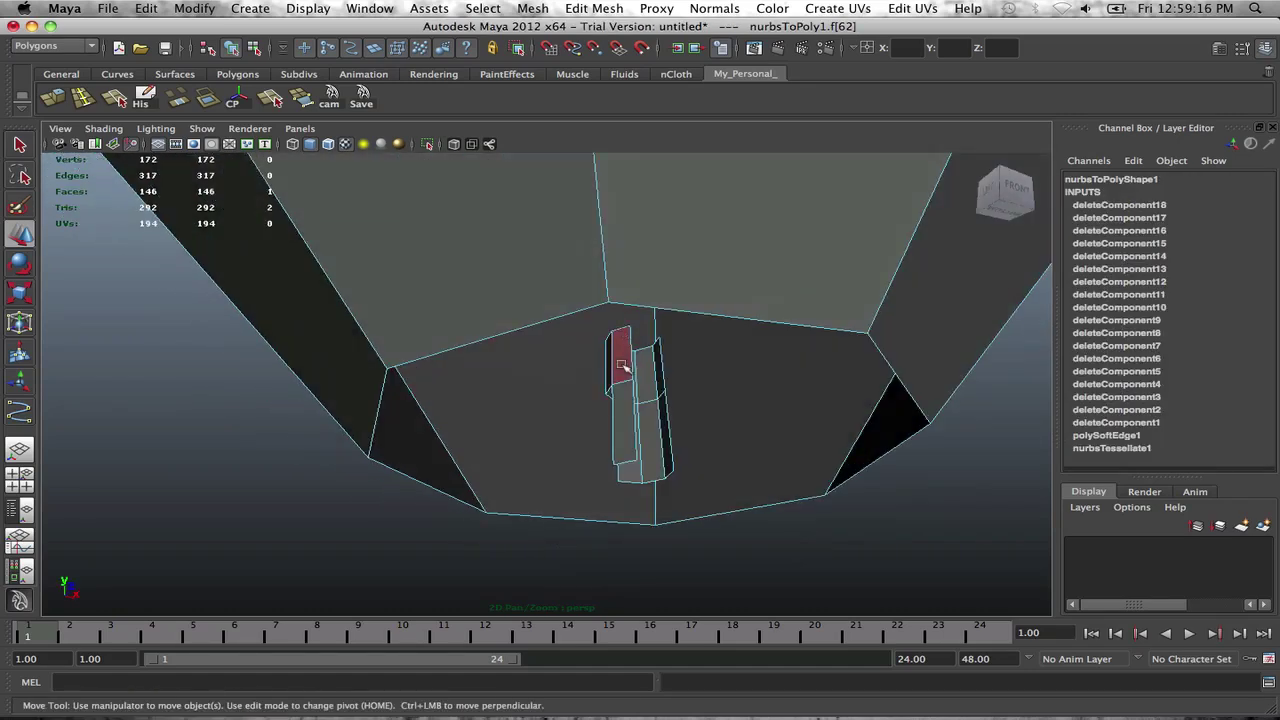
Step: Delete the upper faces of the remaining stem stub inside the bowl one by one
left_click(621, 365)
key("Delete")
left_click(628, 393)
key("Delete")
left_click(609, 372)
key("Delete")
left_click(628, 381)
key("Delete")
left_click(641, 388)
key("Delete")
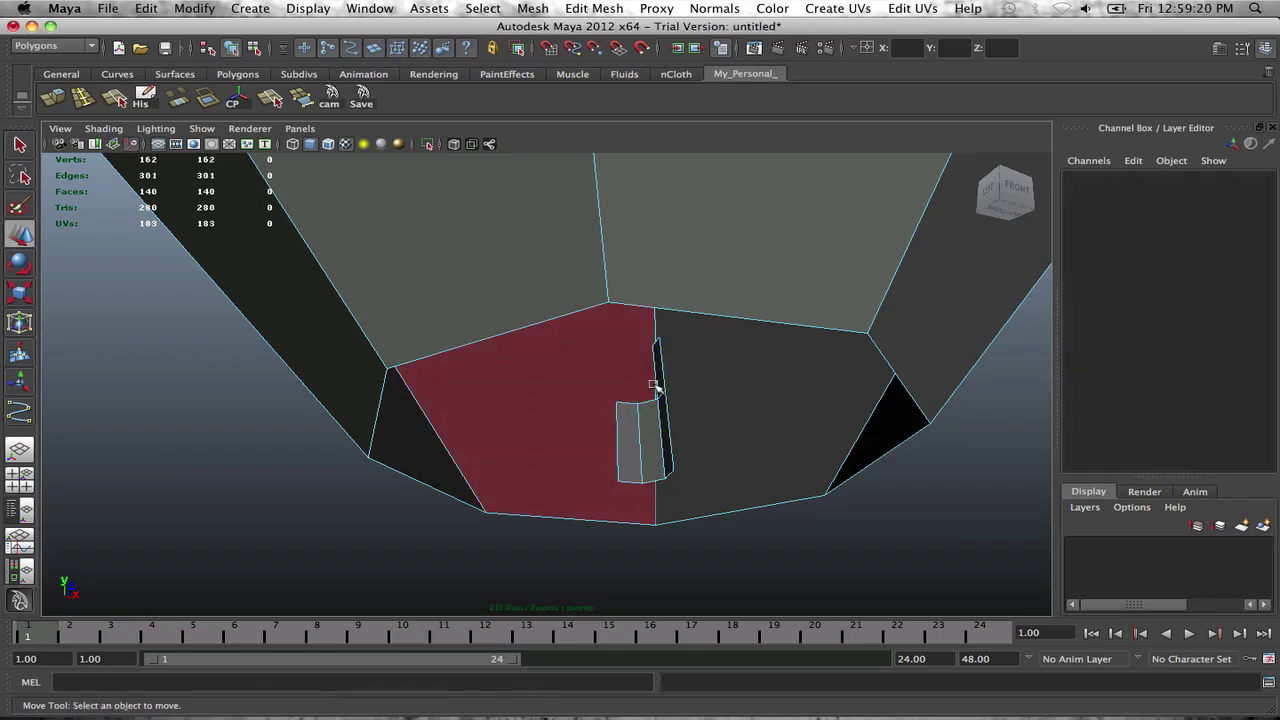
Step: Remove the last narrow and lower faces of the stub, leaving only the bowl's own surfaces
left_click(657, 384)
key("Delete")
left_click(667, 423)
key("Delete")
left_click(653, 431)
key("Delete")
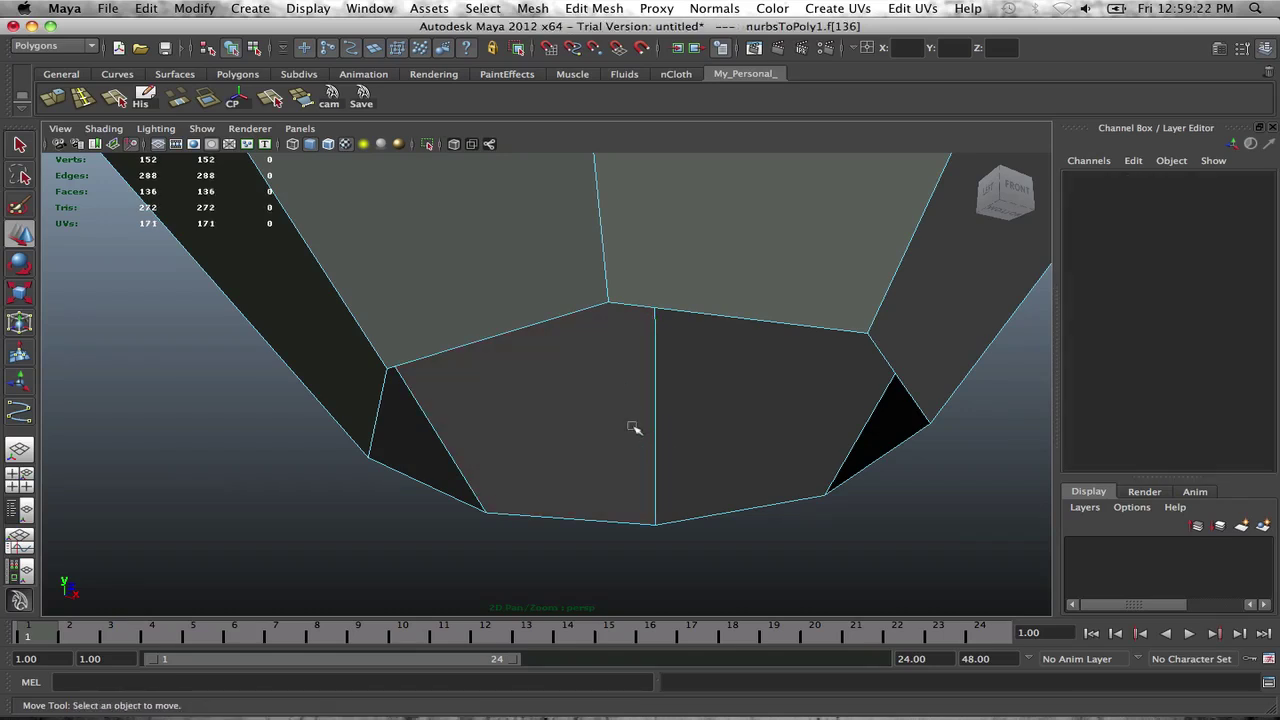
mouse_move(645, 376)
left_mouse_down("alt")
mouse_move(583, 343)
mouse_move(466, 349)
mouse_move(577, 346)
mouse_move(614, 374)
mouse_move(594, 517)
mouse_move(636, 353)
left_mouse_up("alt")
scroll(630, 354, "down", 5)
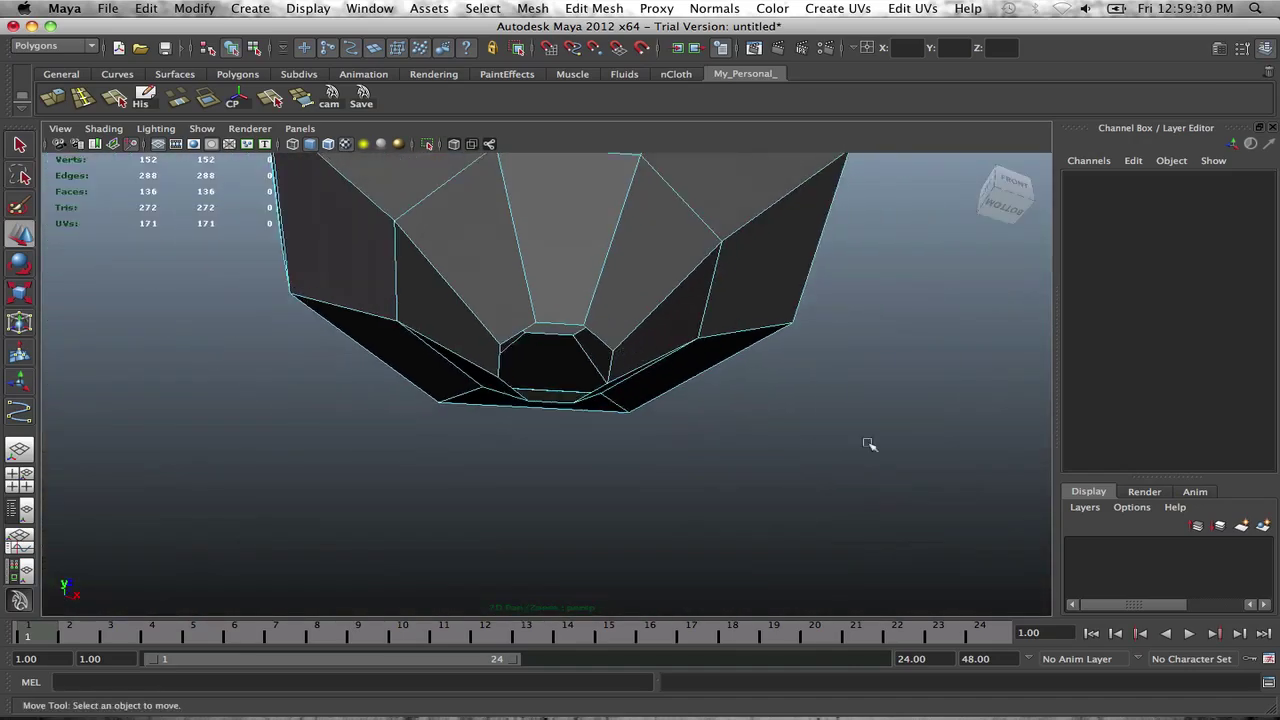
Step: Clear the Script Editor's history and delete the construction history of the low-poly glass mesh
left_click(1268, 682)
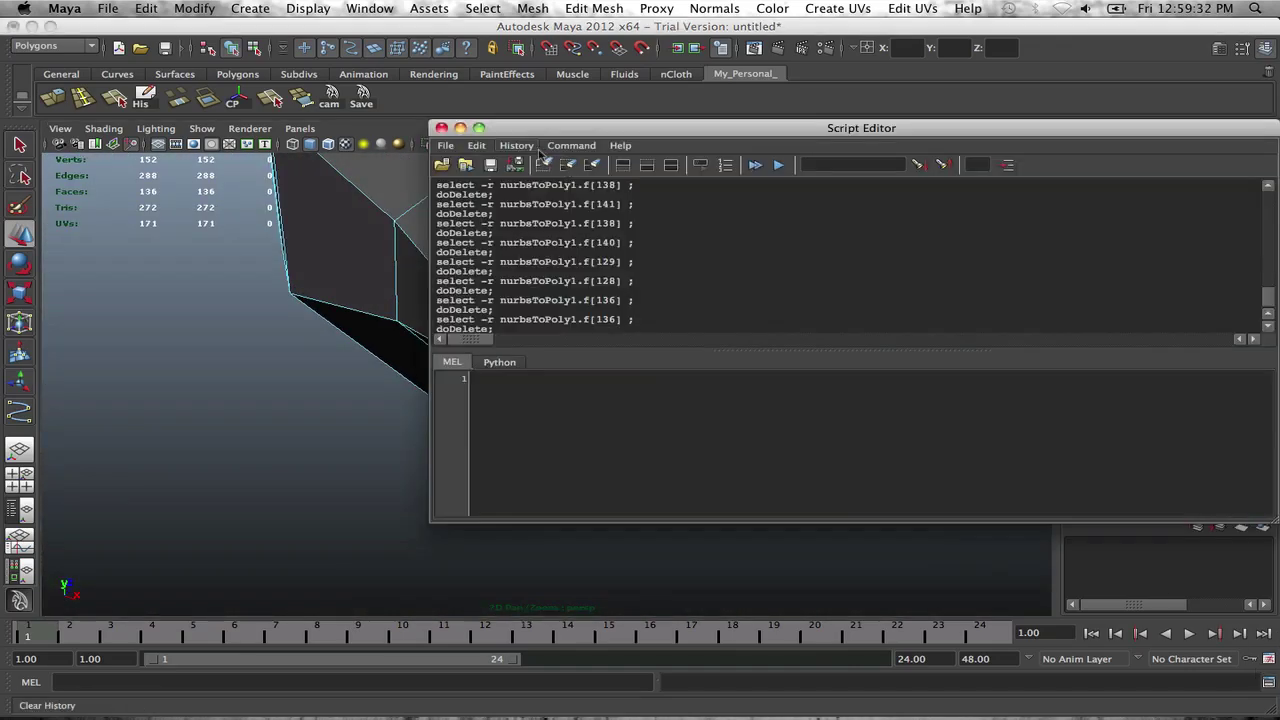
left_click(502, 147)
mouse_move(476, 146)
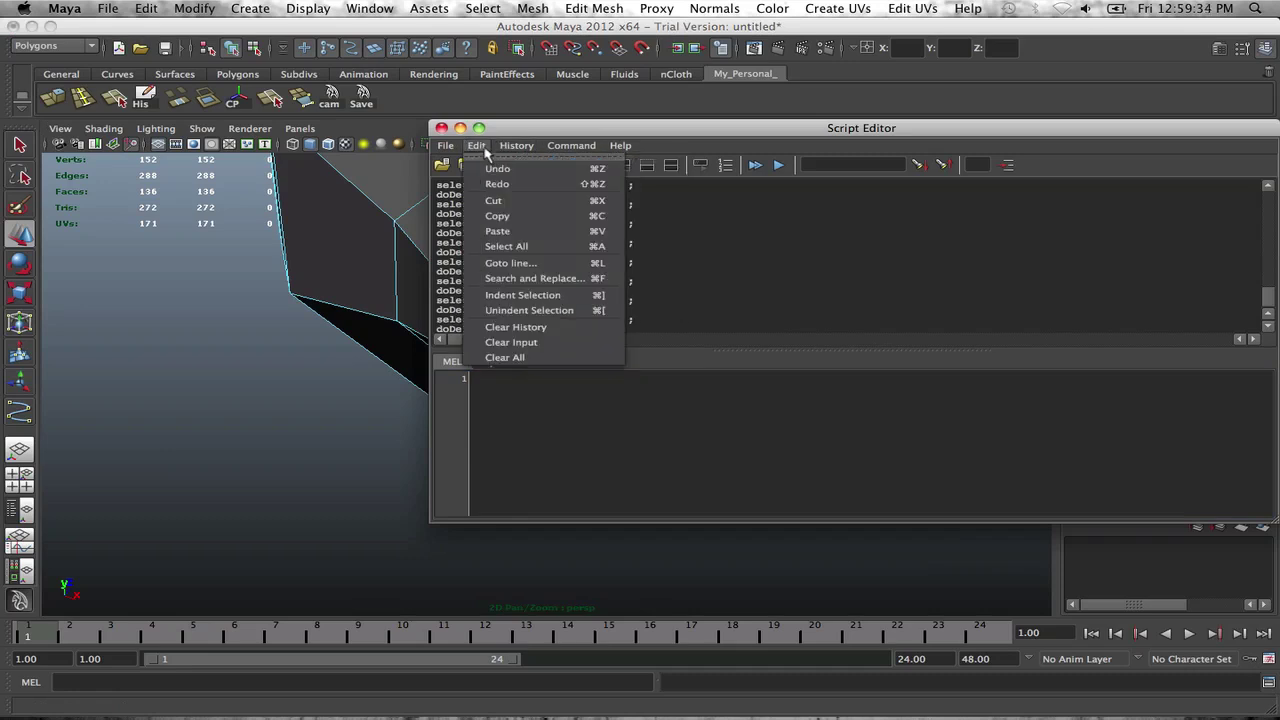
left_click(510, 326)
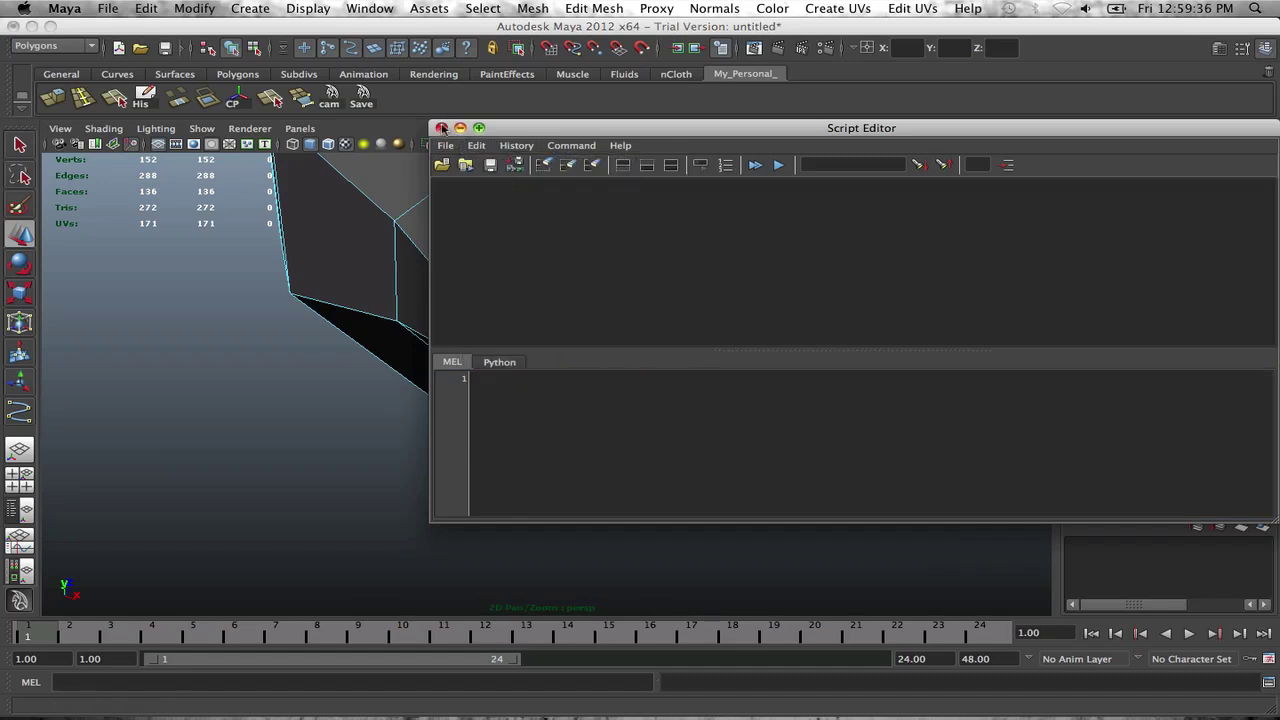
left_click(442, 129)
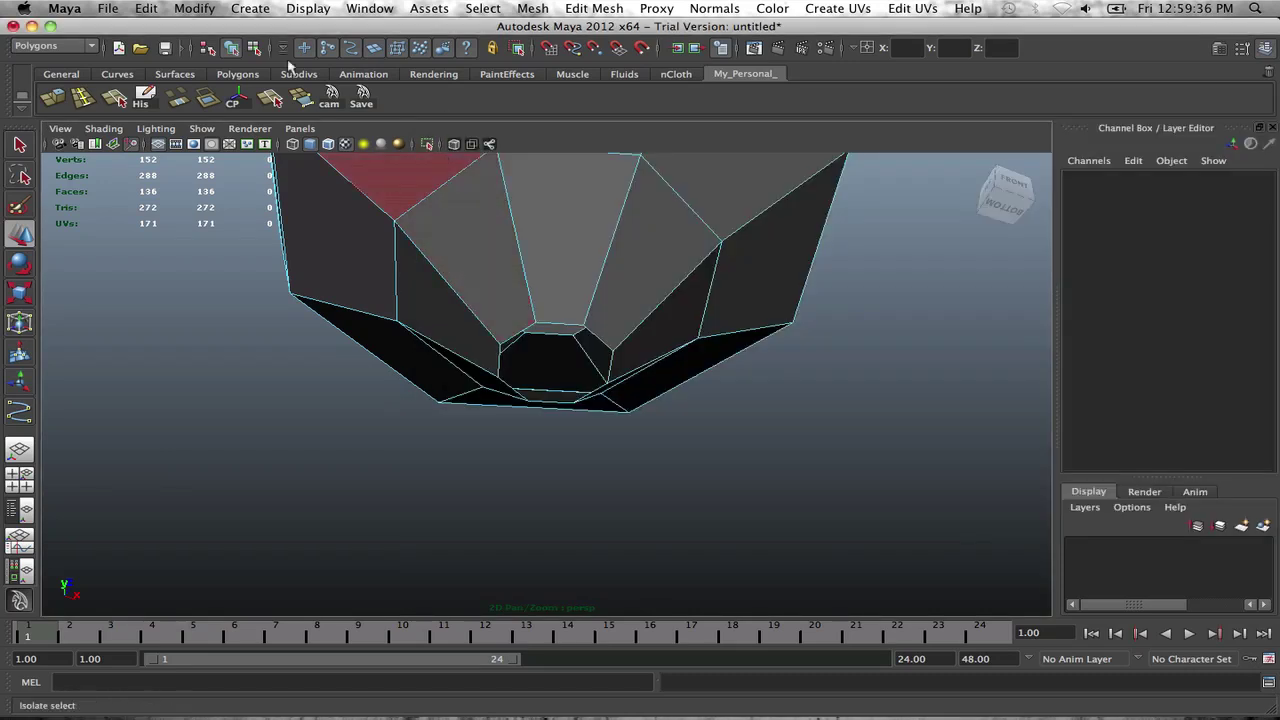
left_click(514, 229)
left_click(145, 95)
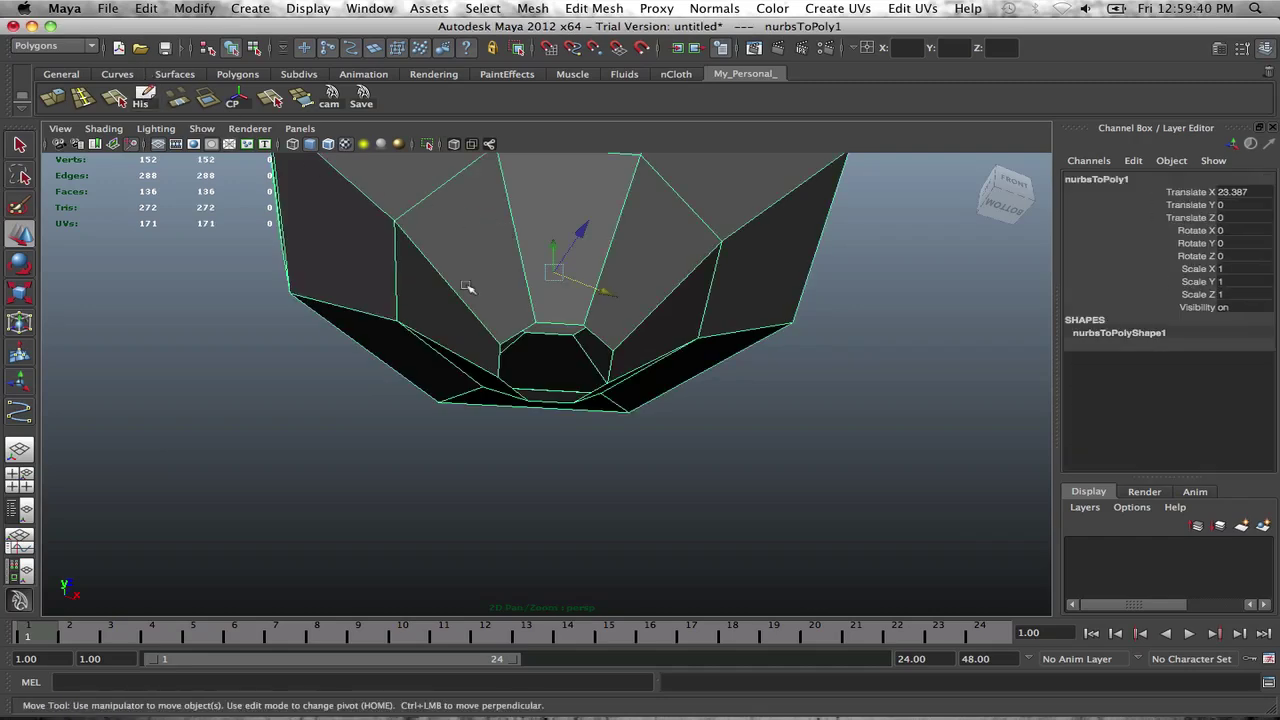
Step: Select the border edge loop of the opening under the bowl and close it with a fill-hole face
left_click_drag(471, 286, 558, 300, "alt")
scroll(539, 350, "down", 5)
scroll(577, 363, "up", 5)
scroll(520, 312, "up", 3)
right_click_drag(520, 314, 491, 220)
scroll(515, 291, "up", 3)
double_click(506, 277)
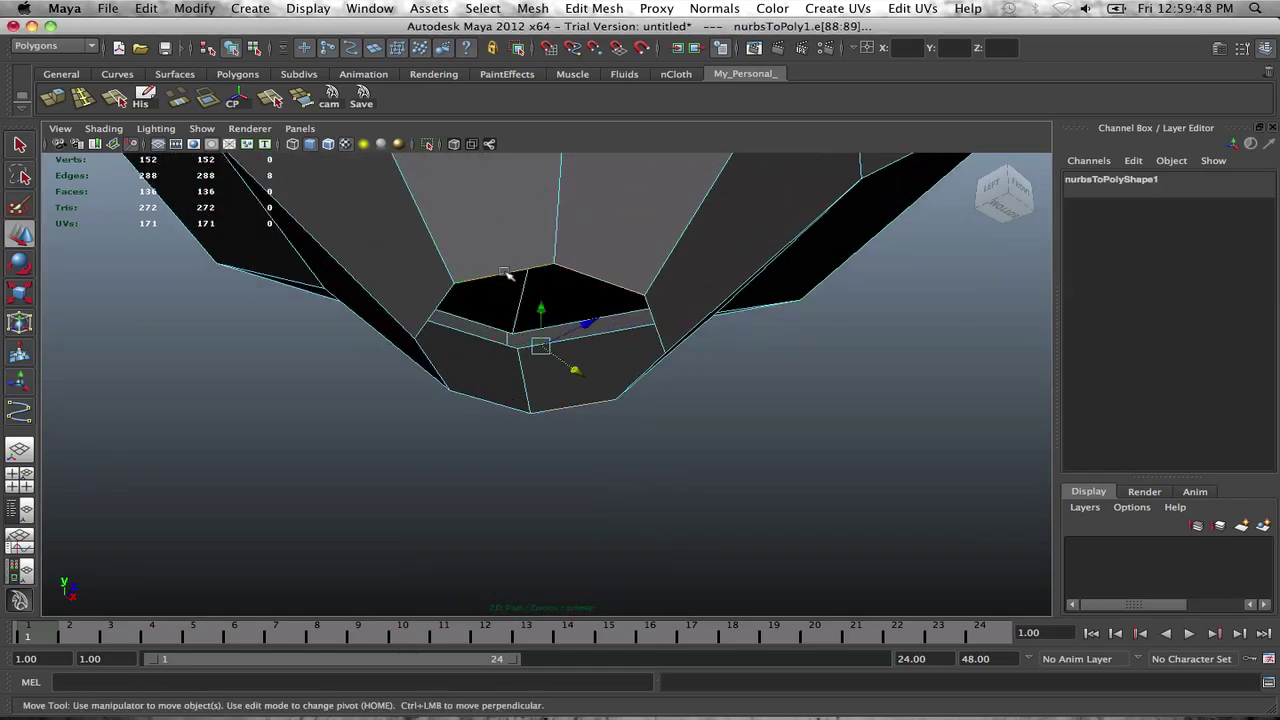
right_click(504, 218, "shift")
right_click_drag(504, 240, 472, 367, "shift")
Step: Delete most of the detached base below the bowl by selecting and deleting its edges
scroll(500, 352, "down", 3)
scroll(615, 350, "down", 3)
left_click_drag(608, 323, 608, 414, "alt")
scroll(609, 431, "up", 4)
scroll(602, 420, "down", 3)
scroll(601, 417, "down", 4)
scroll(608, 414, "up", 4)
scroll(606, 412, "down", 4)
scroll(603, 412, "up", 5)
scroll(604, 412, "down", 3)
scroll(500, 437, "up", 2)
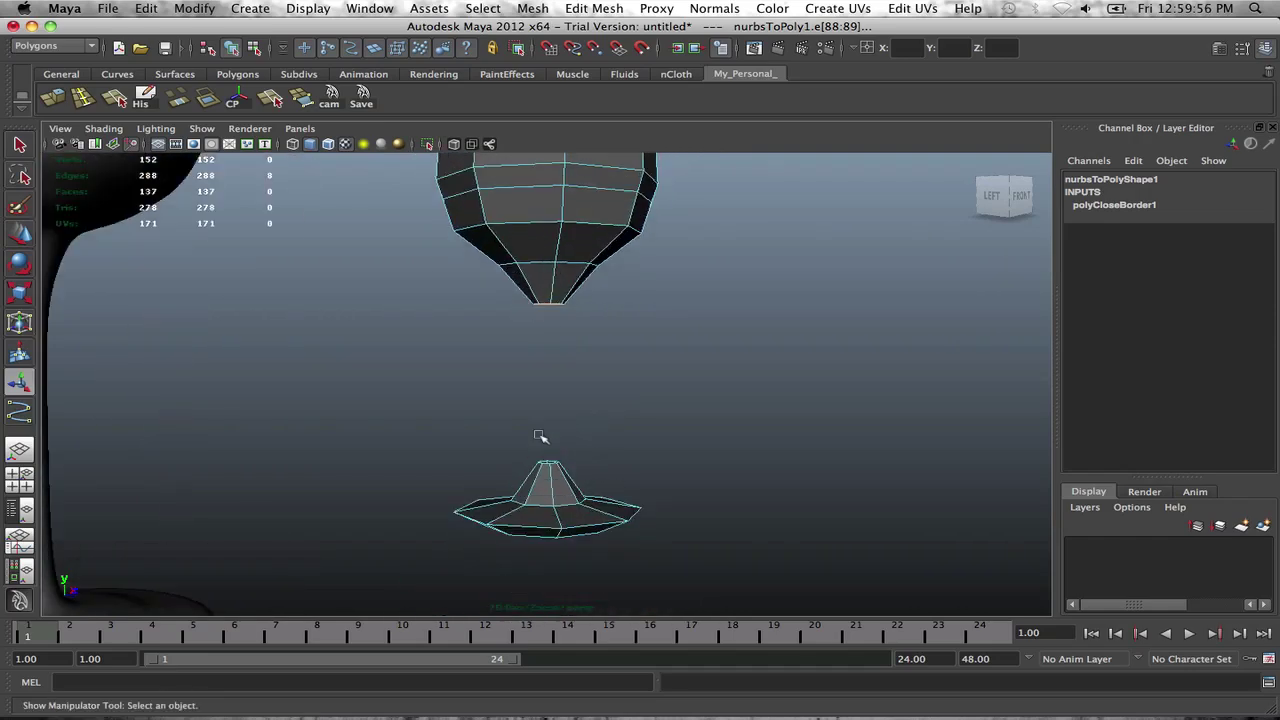
left_click_drag(495, 436, 633, 518)
key("Delete")
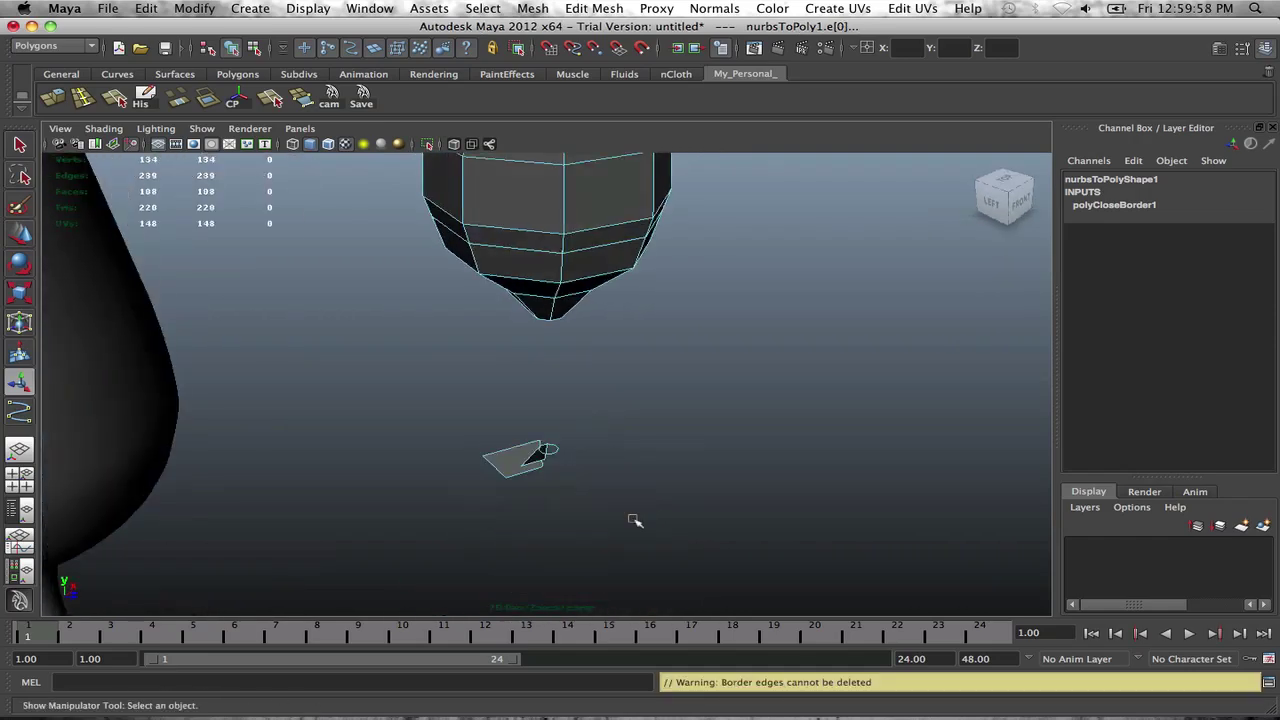
left_click_drag(381, 382, 645, 486)
key("Delete")
left_click(645, 486)
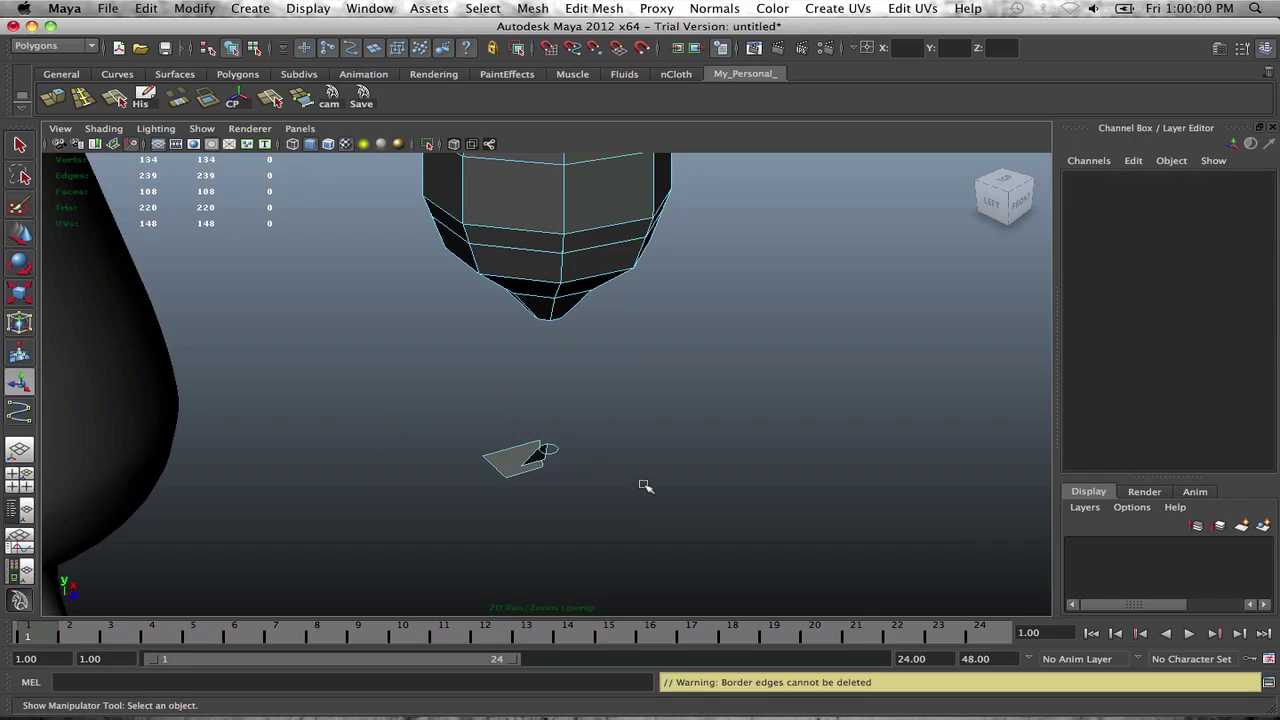
Step: Delete the leftover face fragments of the old base below the bowl
mouse_move(526, 440)
right_mouse_down()
mouse_move(526, 471)
mouse_move(538, 421)
mouse_move(543, 431)
right_mouse_up()
left_click(527, 449)
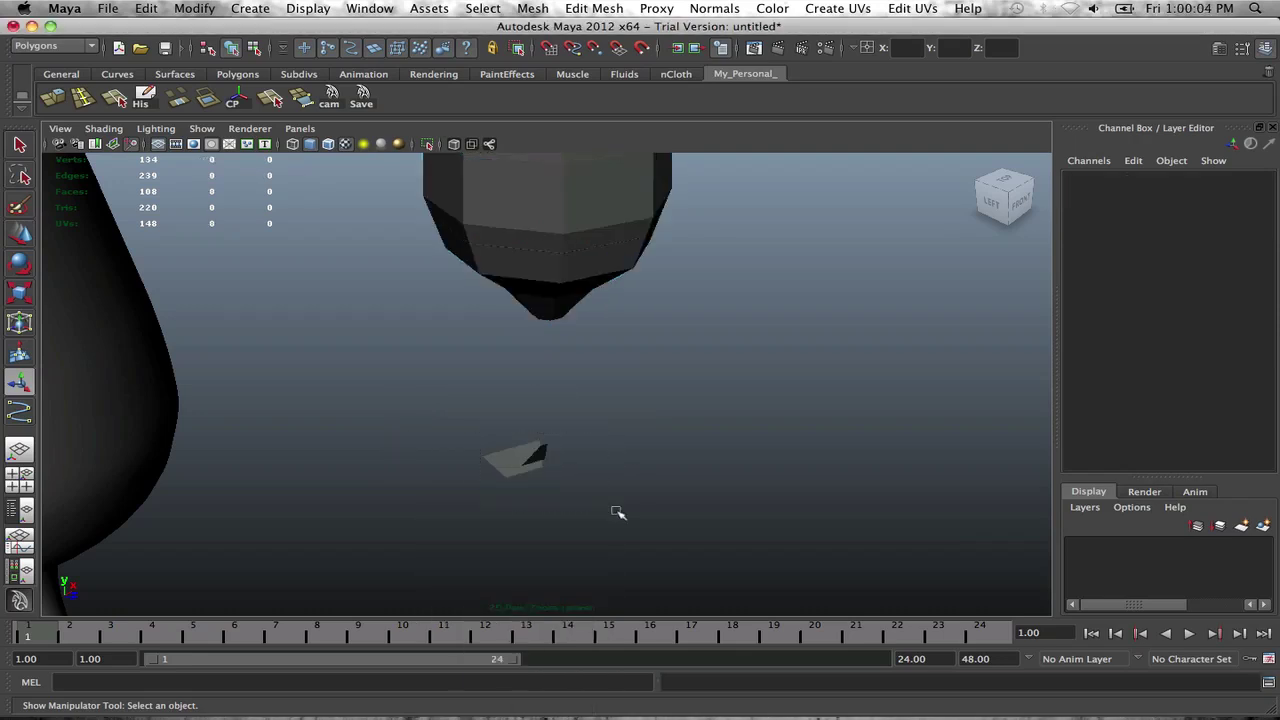
key("z")
key("z")
key("z")
key("z")
key("z")
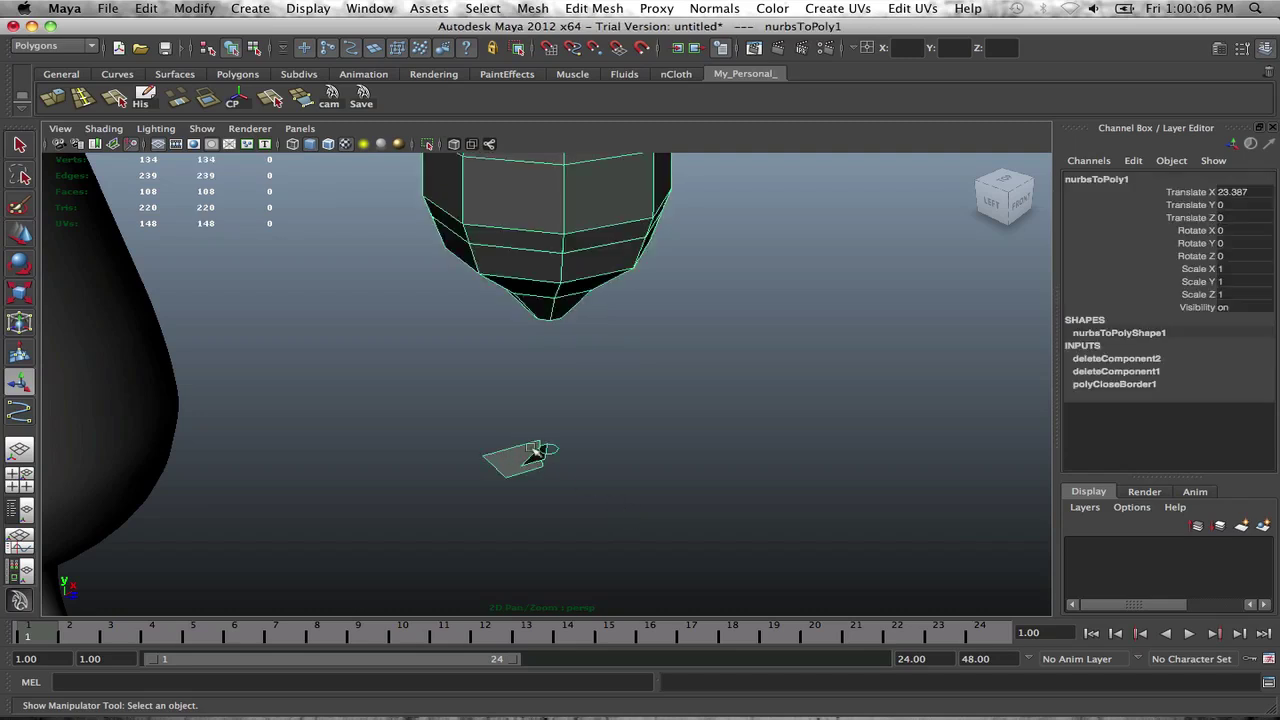
right_click_drag(541, 409, 508, 476)
left_click_drag(472, 428, 558, 397)
key("Delete")
Step: Extrude the cap face at the bottom of the bowl downward by about 9.4 units to form a new stem
scroll(560, 400, "down", 5)
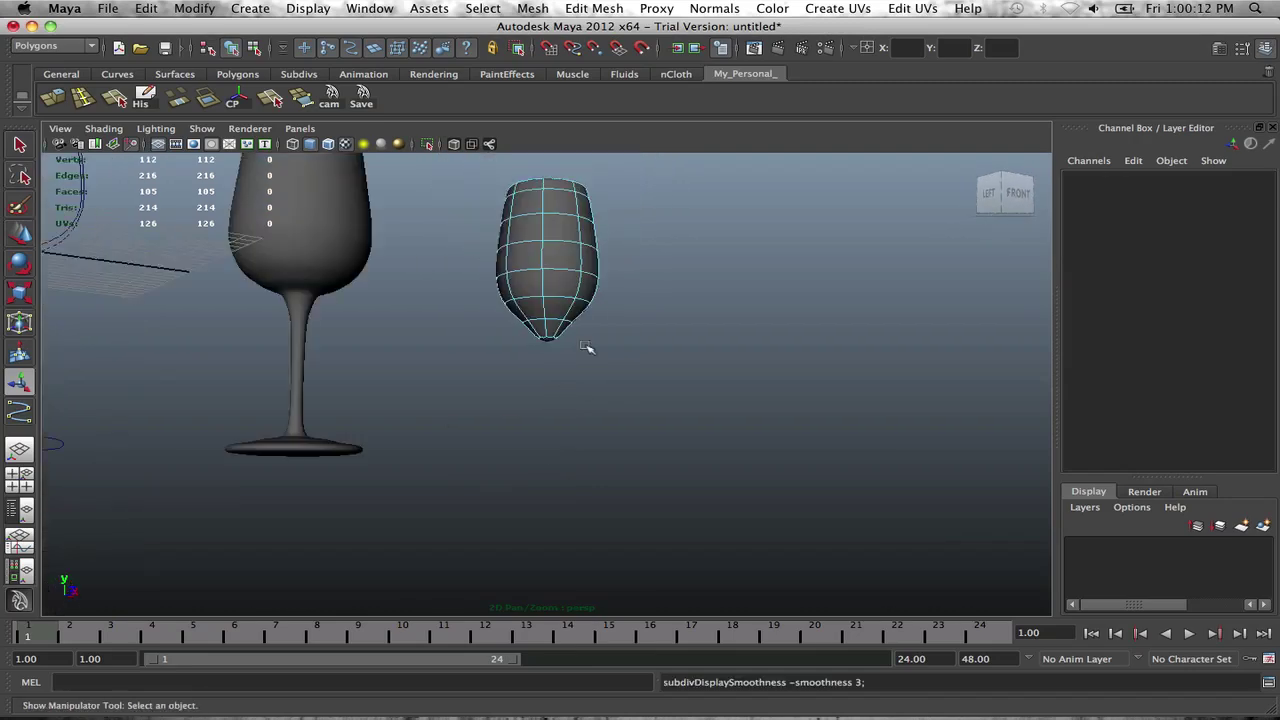
left_click_drag(586, 349, 590, 401, "alt")
right_click_drag(591, 401, 573, 458, "alt")
left_click_drag(573, 458, 576, 430, "alt")
key("f")
right_click_drag(543, 403, 529, 441)
left_click(546, 397)
right_click_drag(546, 397, 546, 433, "shift")
right_click_drag(546, 433, 548, 413, "alt")
left_click_drag(548, 413, 550, 472, "alt")
key("f")
scroll(550, 462, "down", 15)
scroll(546, 452, "down", 6)
left_click_drag(546, 452, 547, 470, "alt")
left_click_drag(546, 426, 548, 505)
Step: Lengthen the stem extrusion to about 9.77 units in the front view, using the smooth reference glass as a guide
key("space")
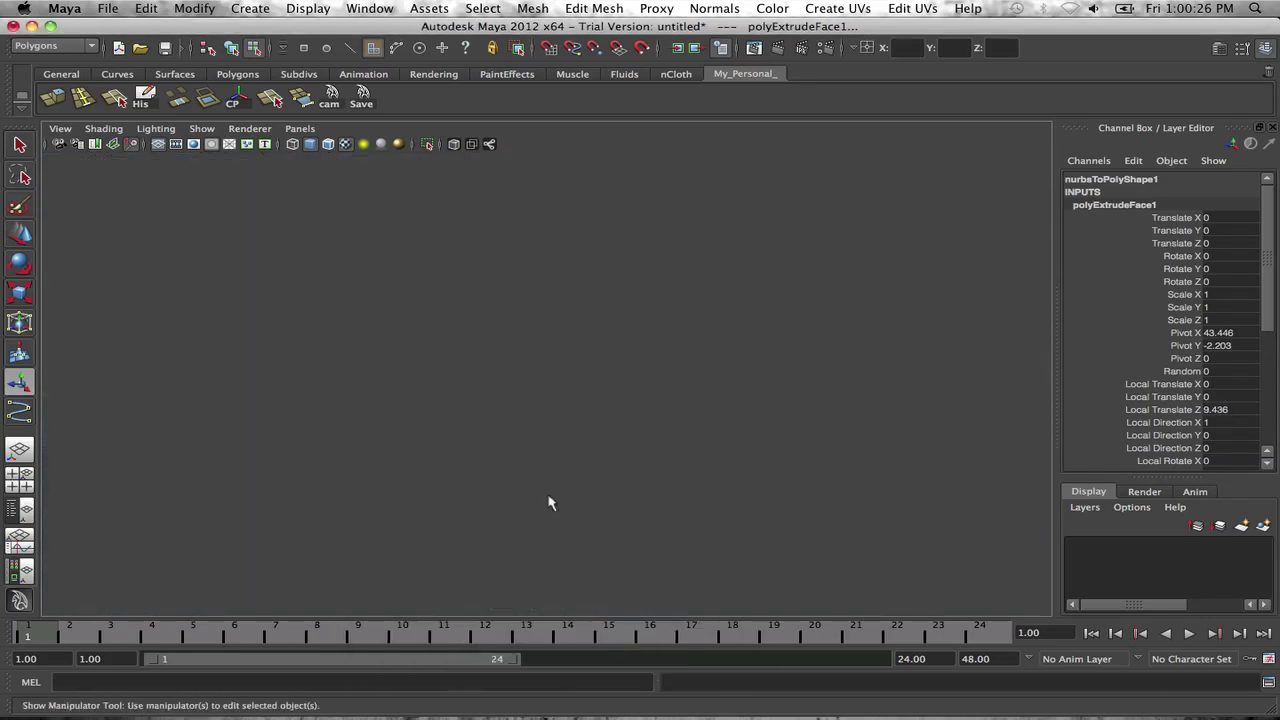
key("space")
middle_click_drag(795, 413, 306, 237, "alt")
middle_click_drag(505, 294, 376, 322, "alt")
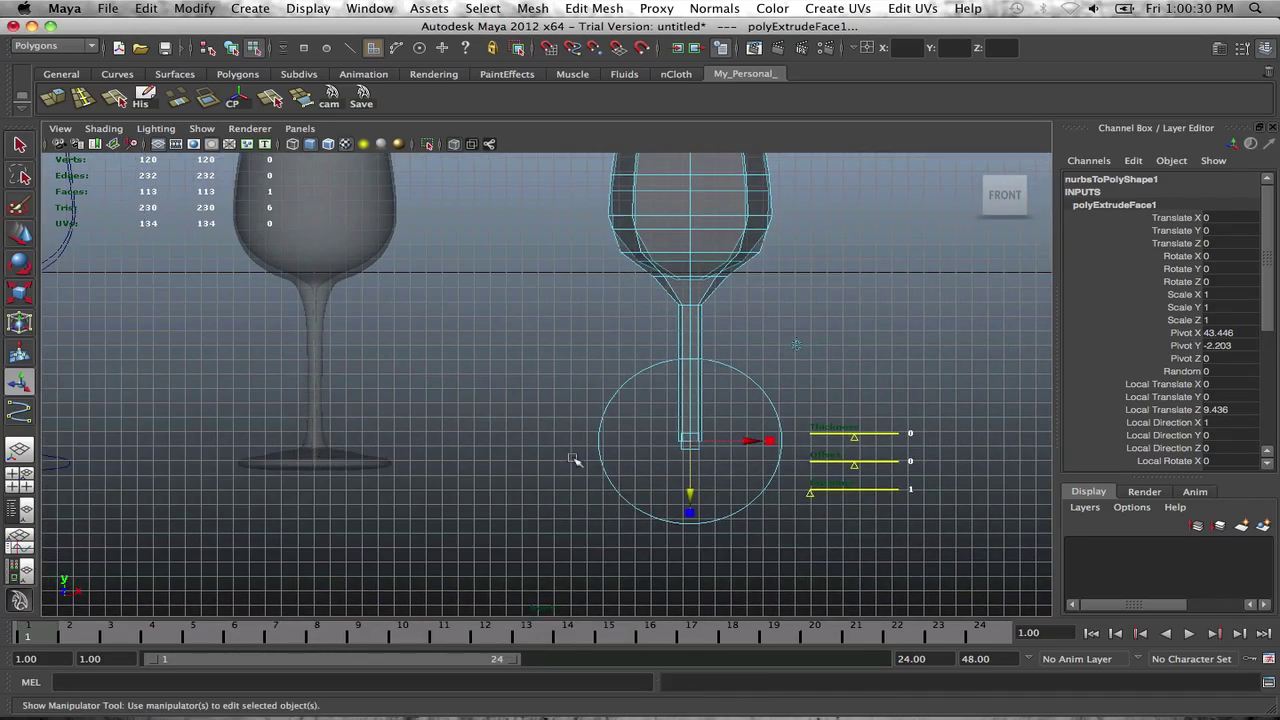
left_click_drag(690, 495, 693, 505)
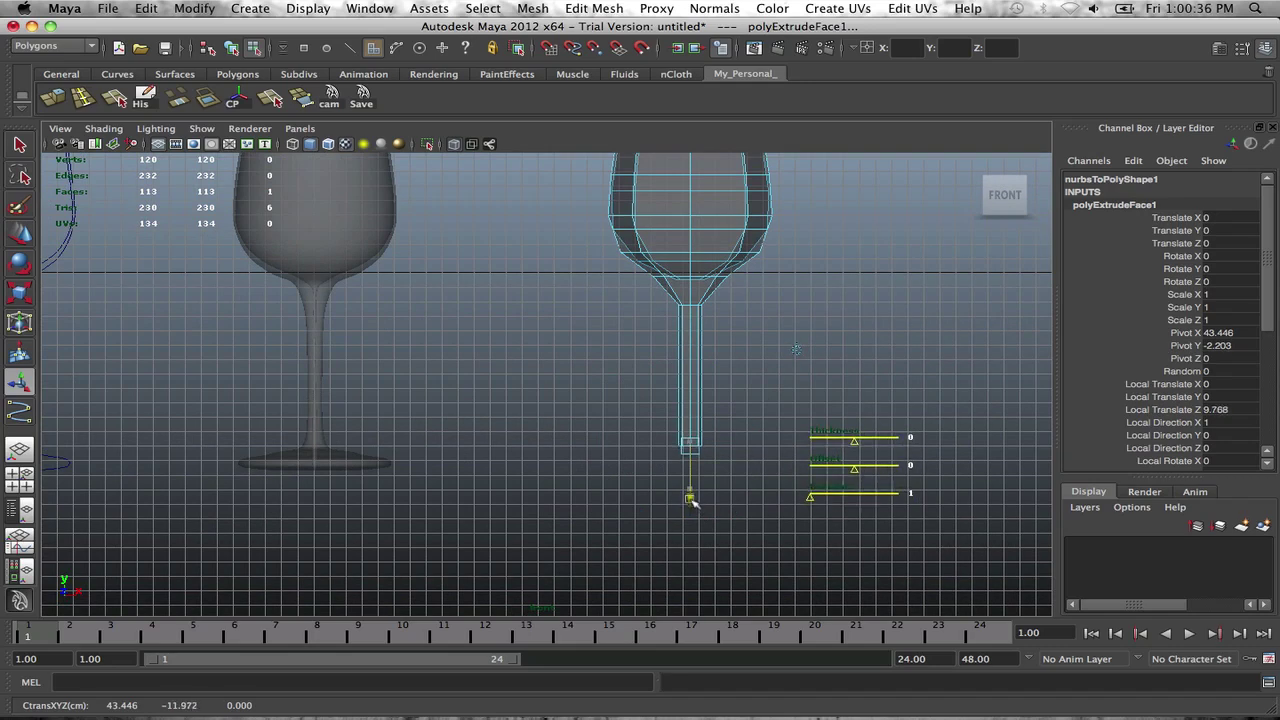
key("t")
Step: Extrude the stem's bottom face down about 1.9 units and scale it up about 9 times to flare out the base
scroll(697, 485, "up", 2)
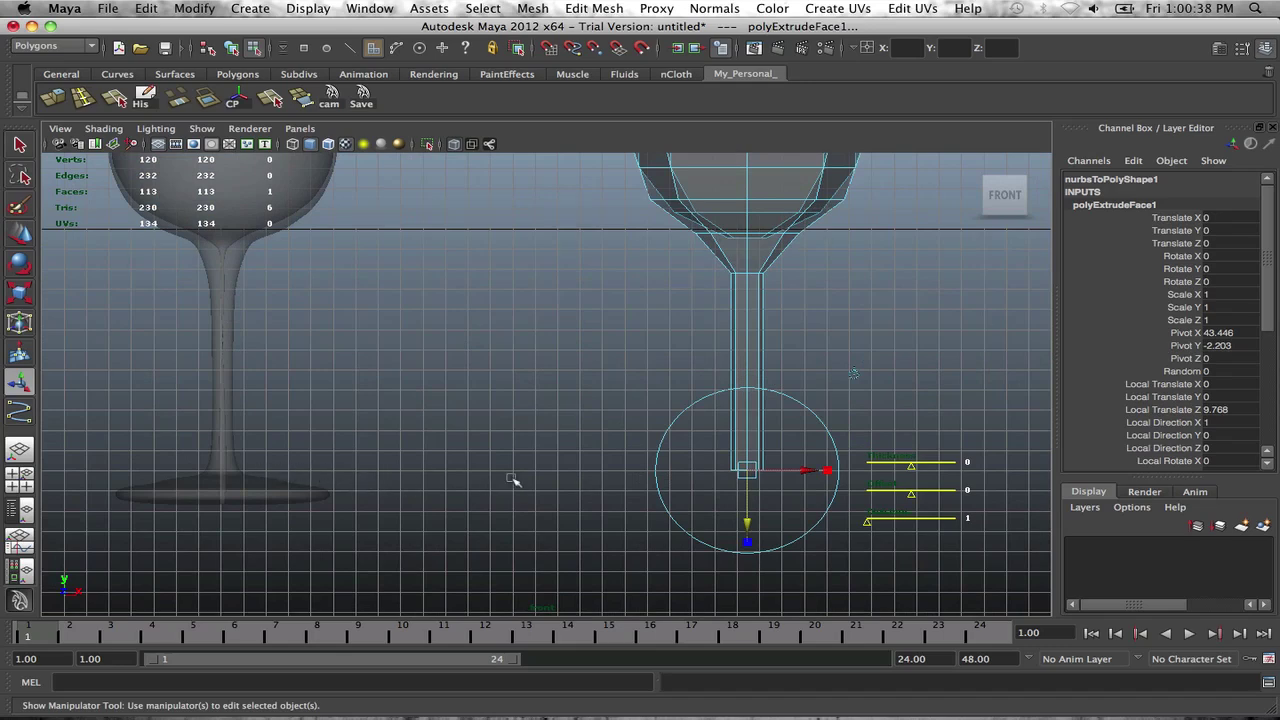
middle_click_drag(769, 475, 630, 463, "alt")
scroll(597, 454, "up", 3)
key("space")
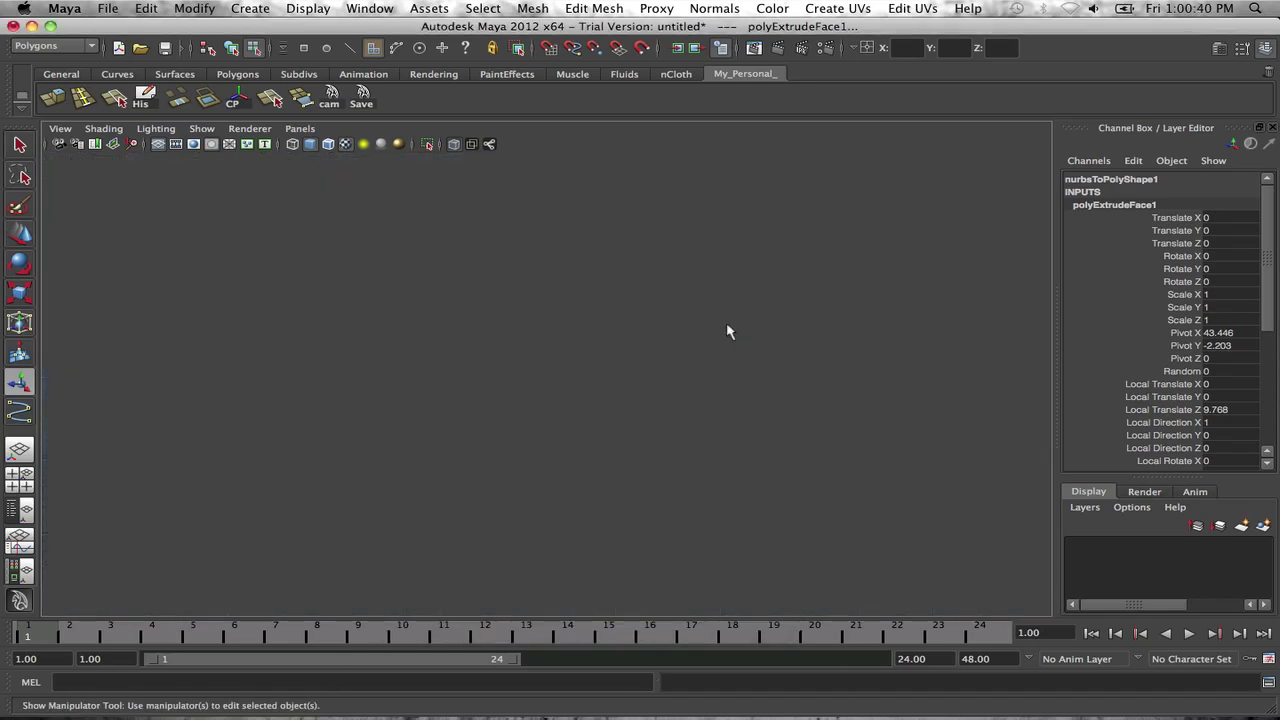
key("space")
middle_click_drag(674, 315, 769, 309, "alt")
scroll(654, 330, "up", 5)
key("ctrl+e")
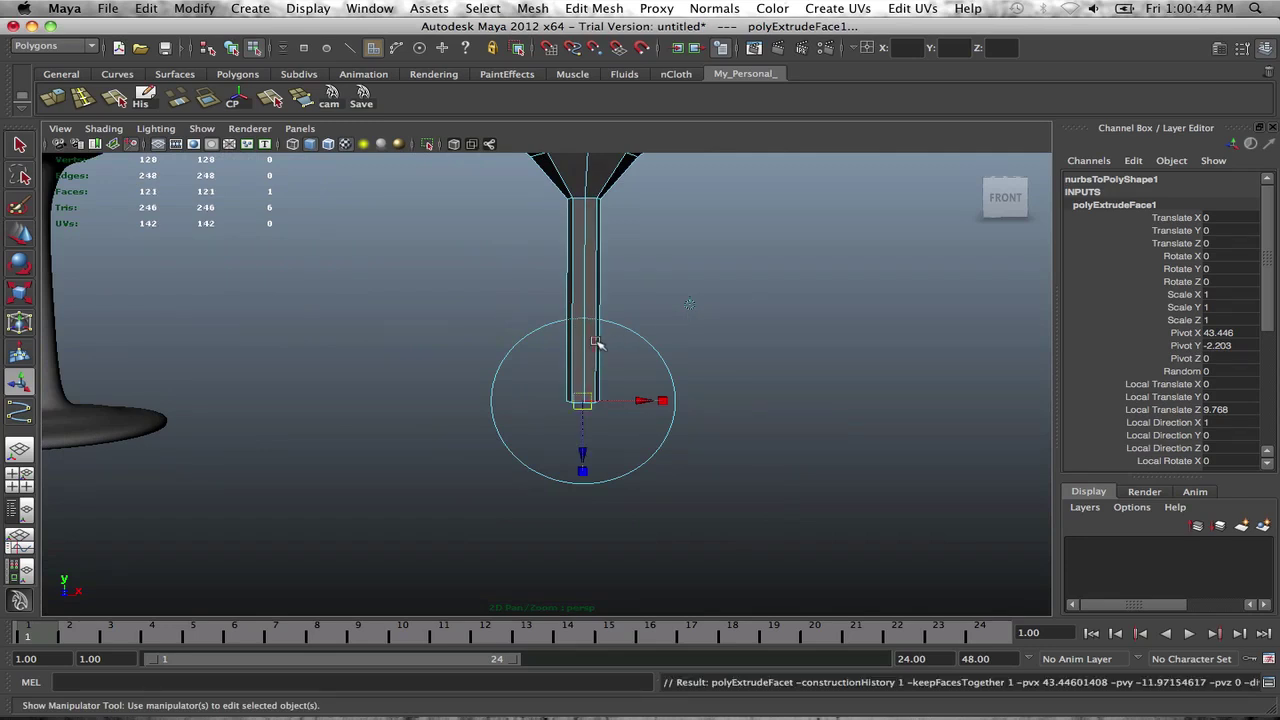
left_click_drag(583, 448, 655, 436)
key("ctrl+z")
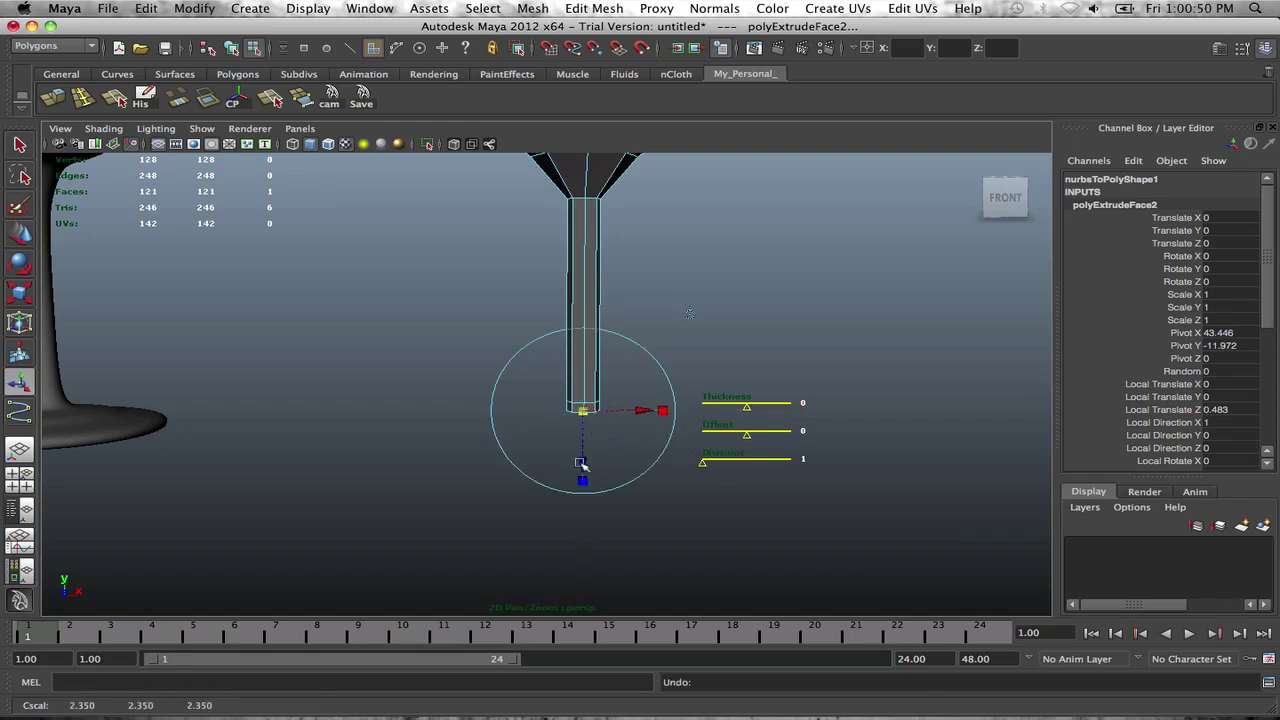
left_click_drag(583, 465, 596, 460)
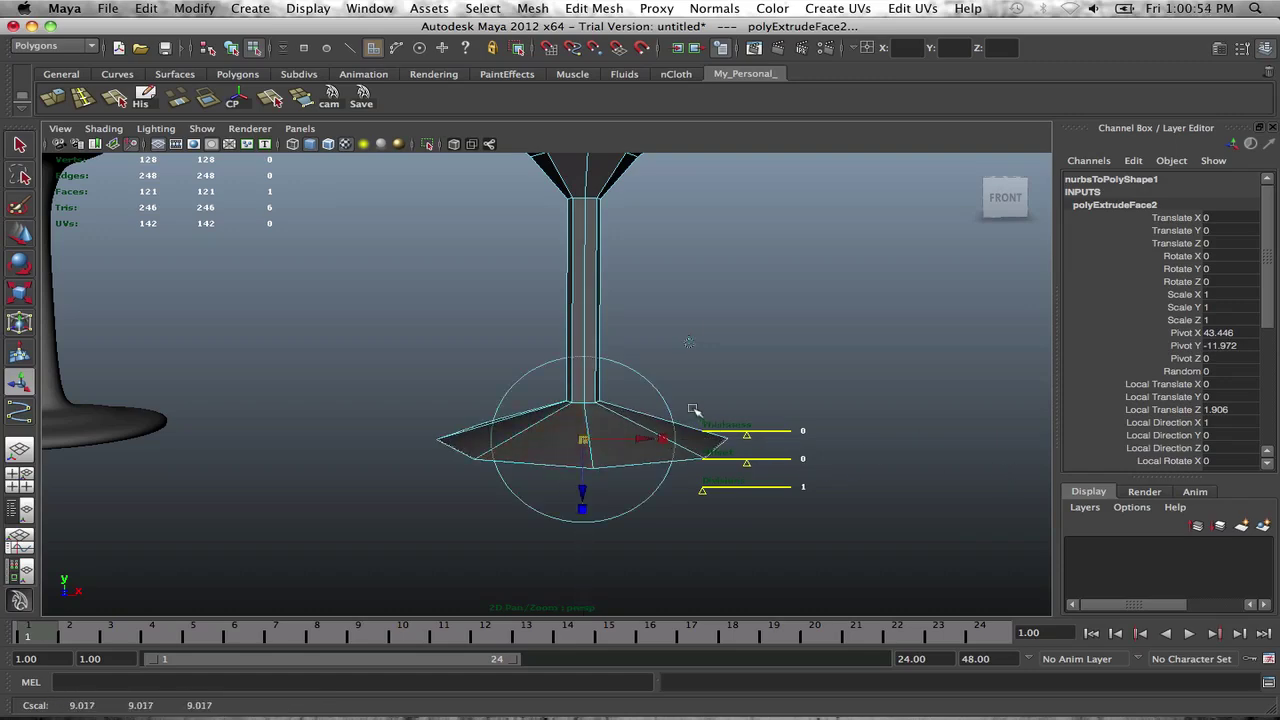
right_click_drag(689, 343, 688, 393, "alt")
left_click(686, 358)
mouse_move(755, 334)
left_mouse_down("alt")
mouse_move(590, 366)
mouse_move(754, 346)
left_mouse_up("alt")
key("ctrl+z")
left_click_drag(655, 325, 677, 319, "alt")
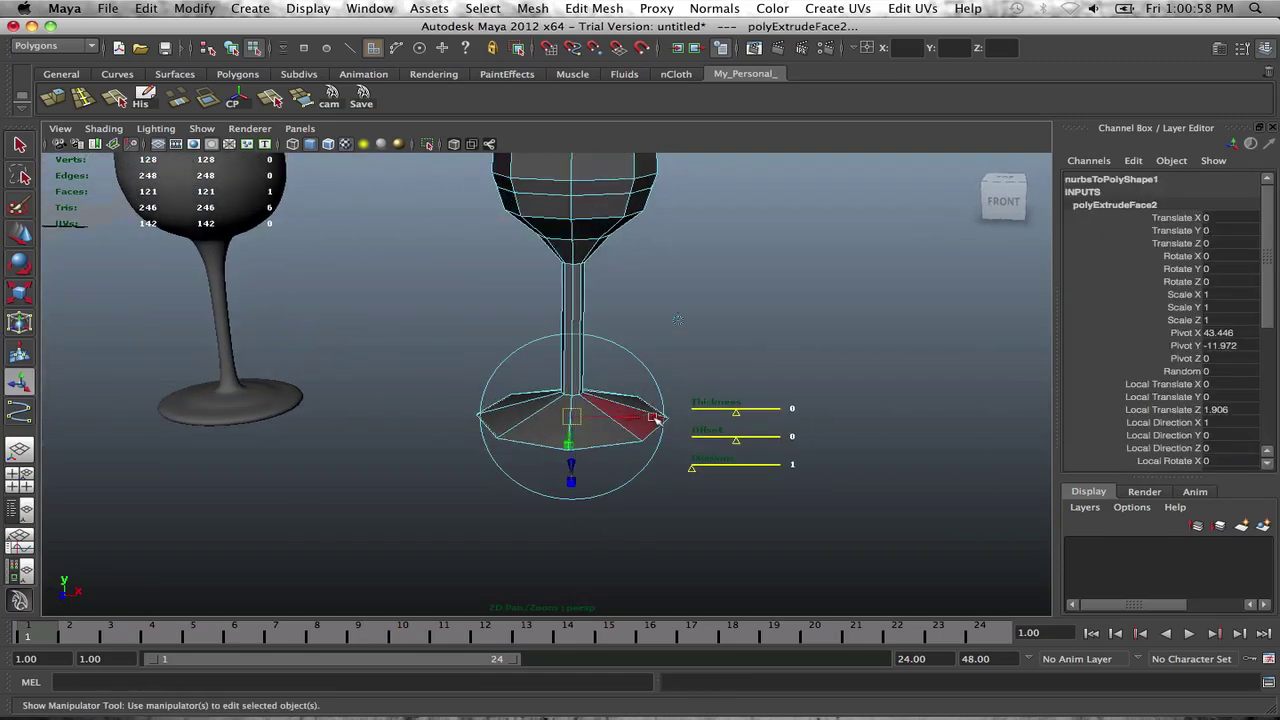
Step: Select the ring of vertices where the stem meets the base and move it up to about Y -11.36
left_click(750, 366)
mouse_move(663, 366)
left_mouse_down("alt")
mouse_move(814, 363)
mouse_move(647, 363)
left_mouse_up("alt")
right_click_drag(647, 363, 660, 431, "alt")
middle_click_drag(660, 431, 562, 425, "alt")
right_click_drag(562, 425, 486, 437)
left_click_drag(533, 413, 554, 435)
left_click_drag(554, 435, 641, 393, "alt")
left_click(641, 393)
mouse_move(660, 444)
left_mouse_down()
mouse_move(380, 429)
mouse_move(503, 446)
mouse_move(734, 445)
mouse_move(650, 447)
left_mouse_up()
left_click_drag(667, 249, 762, 305, "ctrl")
left_click_drag(665, 373, 669, 340, "alt")
key("w")
left_click_drag(560, 366, 550, 342)
scroll(552, 305, "down", 5)
key("z")
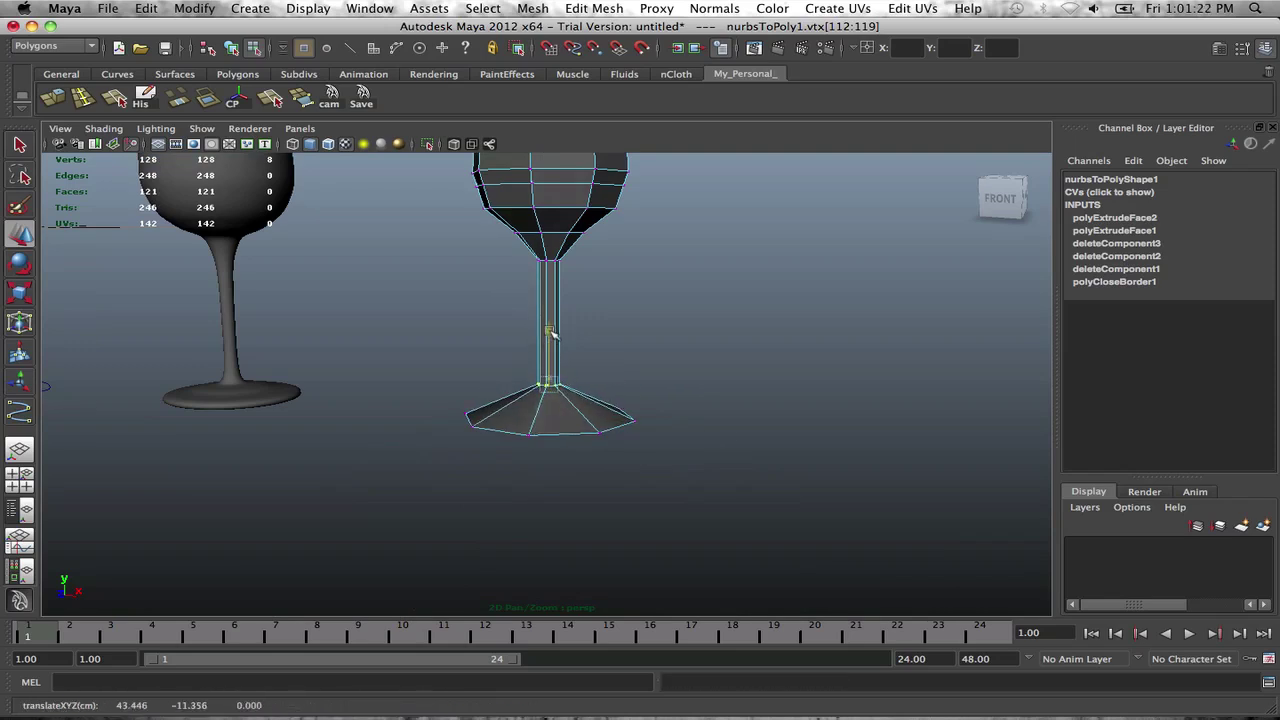
Step: Toggle the glass between smooth preview and plain mesh display to examine how the stem and base round off
key("F8")
left_click(542, 253)
key("3")
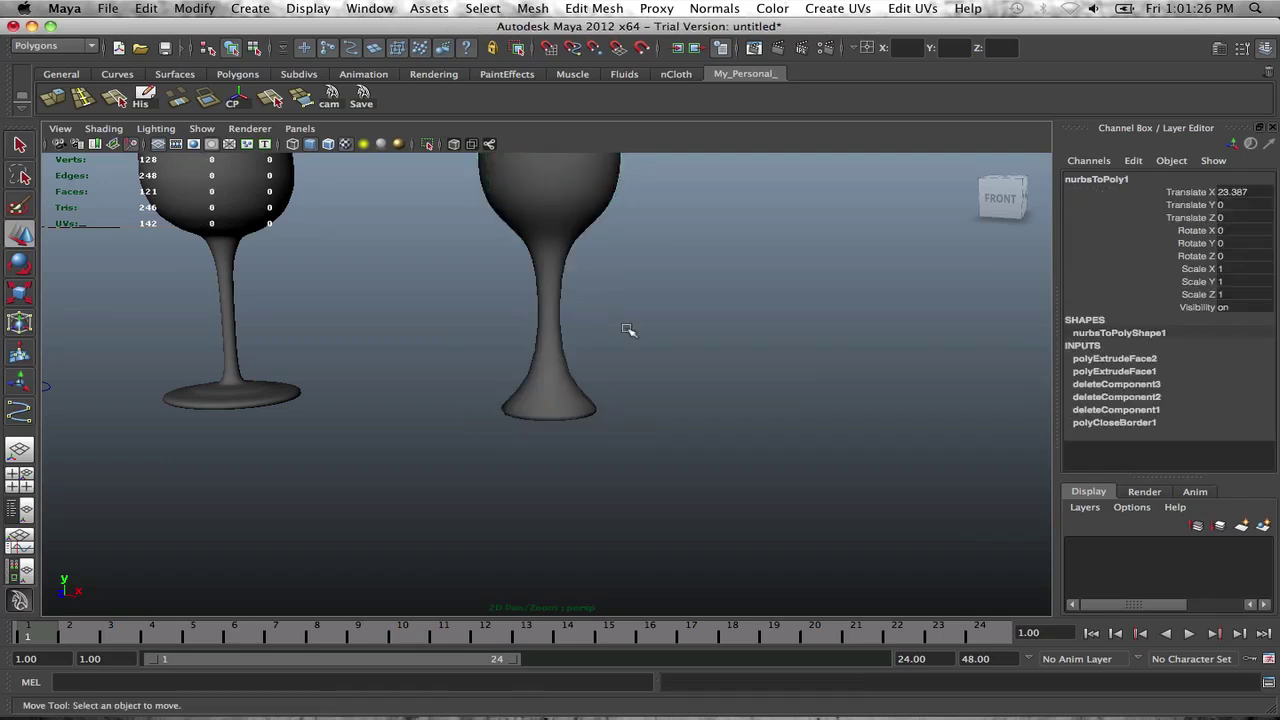
left_click(628, 331)
left_click_drag(628, 331, 606, 379, "alt")
left_click(537, 390)
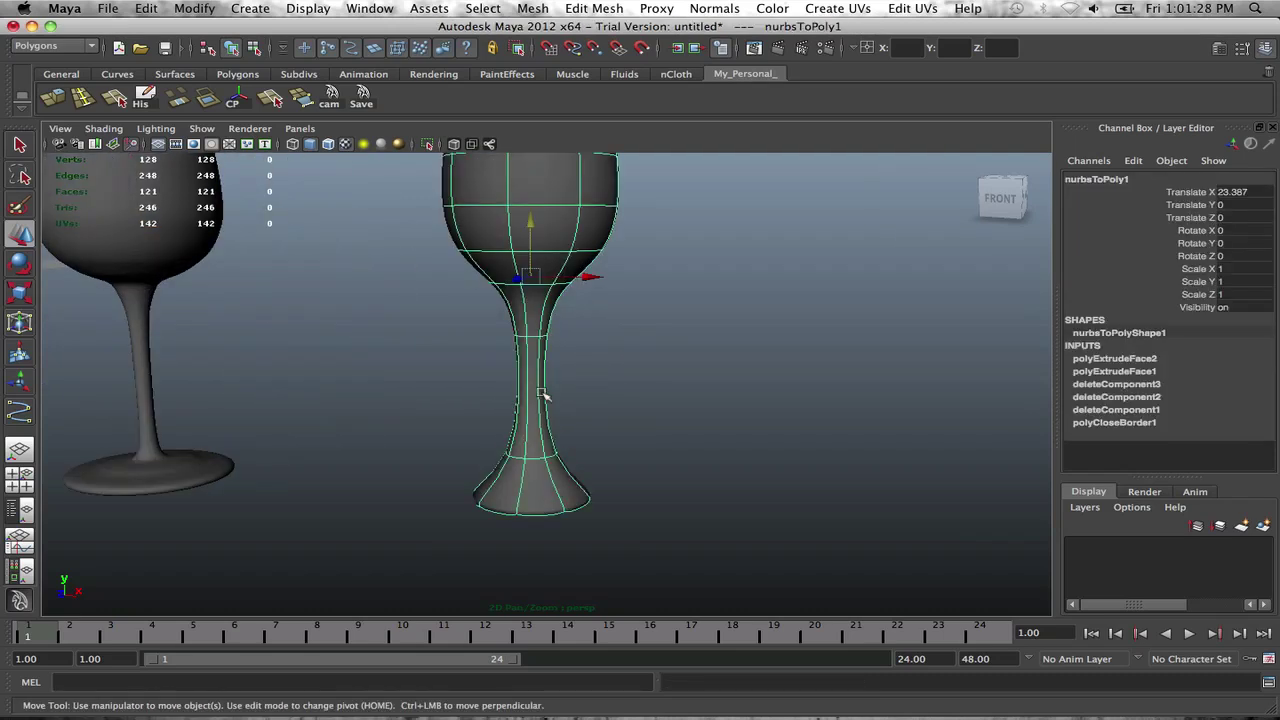
key("1")
scroll(631, 357, "up", 7)
mouse_move(597, 394)
left_mouse_down("alt")
mouse_move(631, 357)
mouse_move(594, 397)
left_mouse_up("alt")
scroll(614, 383, "down", 5)
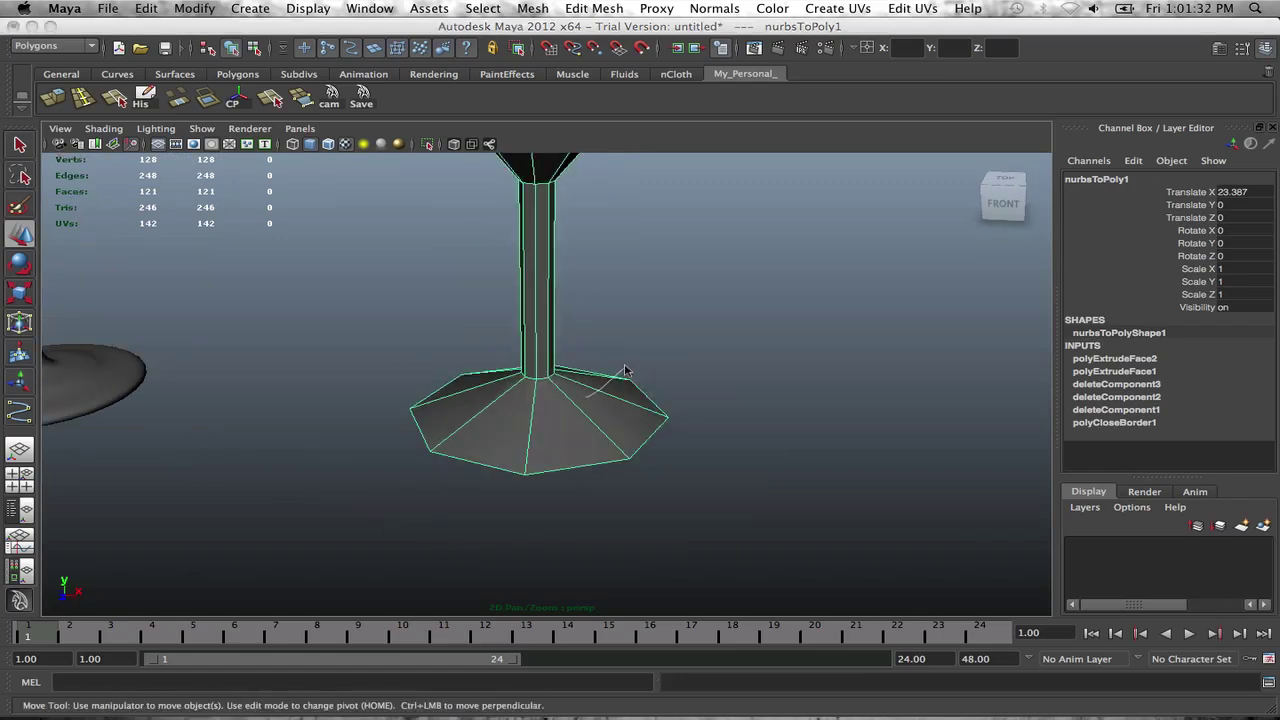
right_click_drag(587, 407, 570, 431, "alt")
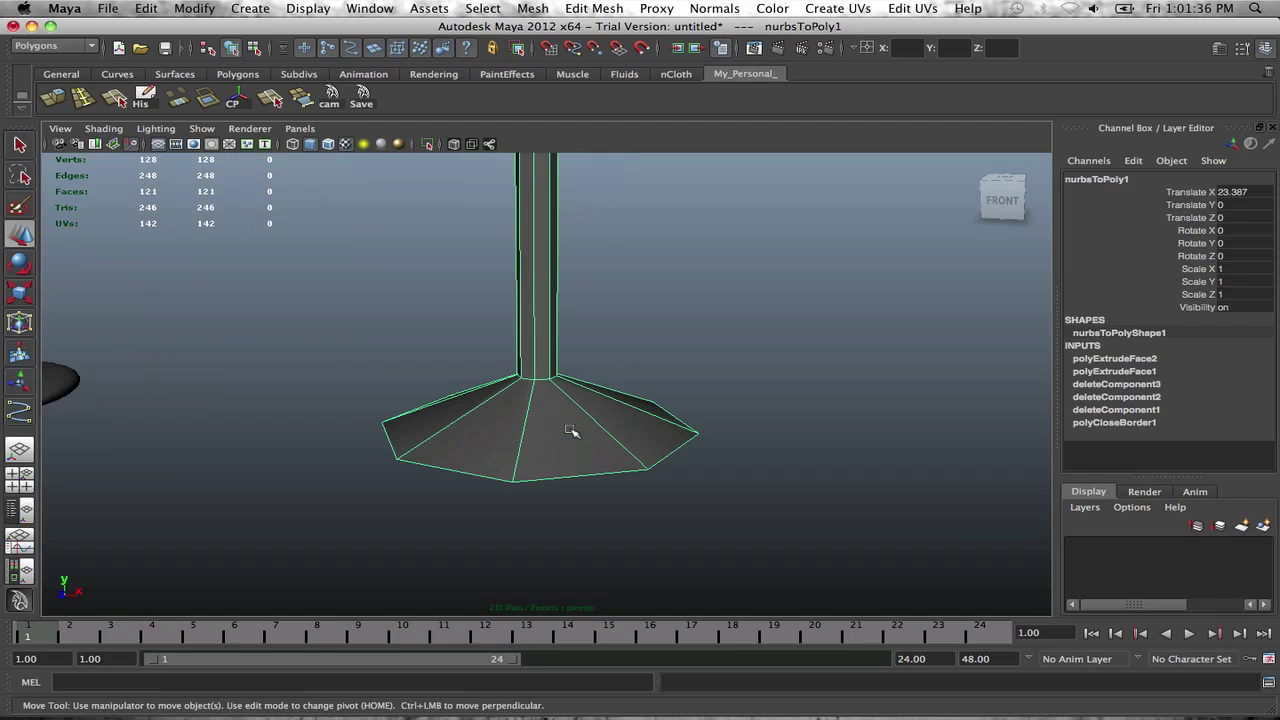
key("3")
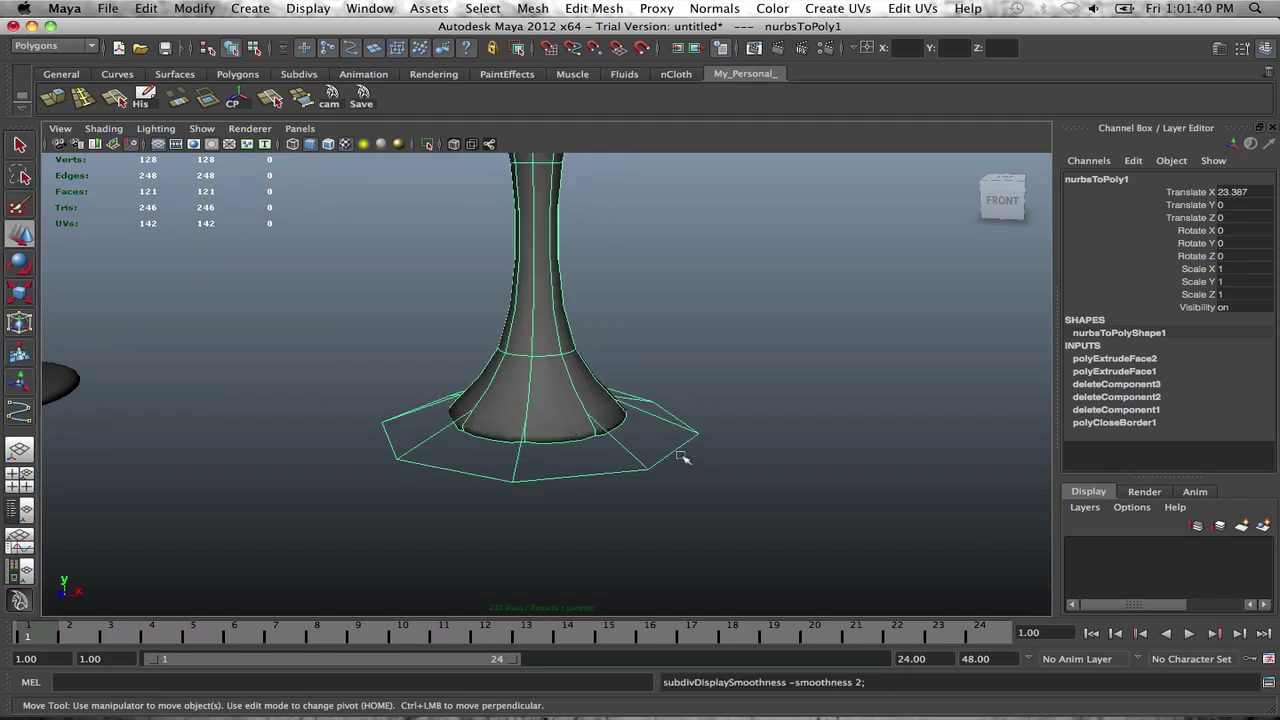
key("1")
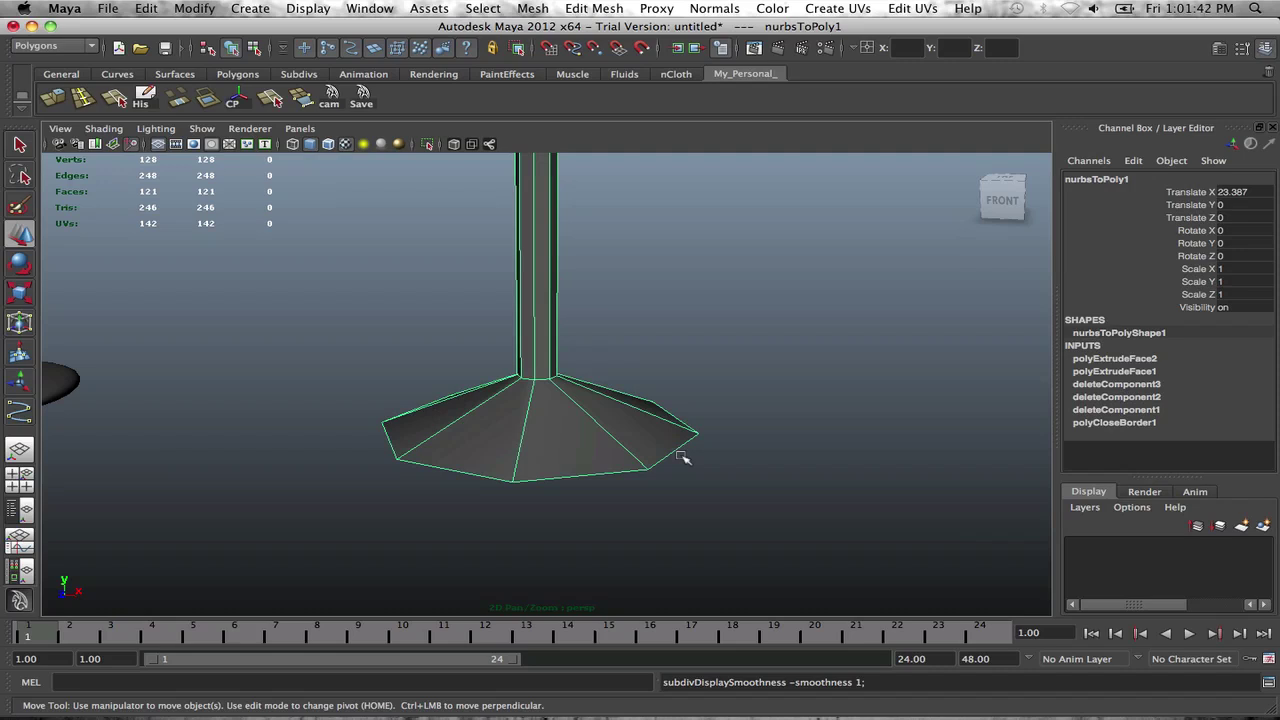
Step: Delete the glass's construction history and insert four edge loops around the base, including one close to the stem
left_click(146, 95)
left_click(83, 98)
left_click_drag(519, 472, 542, 388)
left_click(535, 394)
Step: Insert an edge loop around the stem just below its joint with the bowl
key("q")
scroll(535, 380, "down", 4)
right_click_drag(535, 385, 538, 460, "alt")
left_click(83, 97)
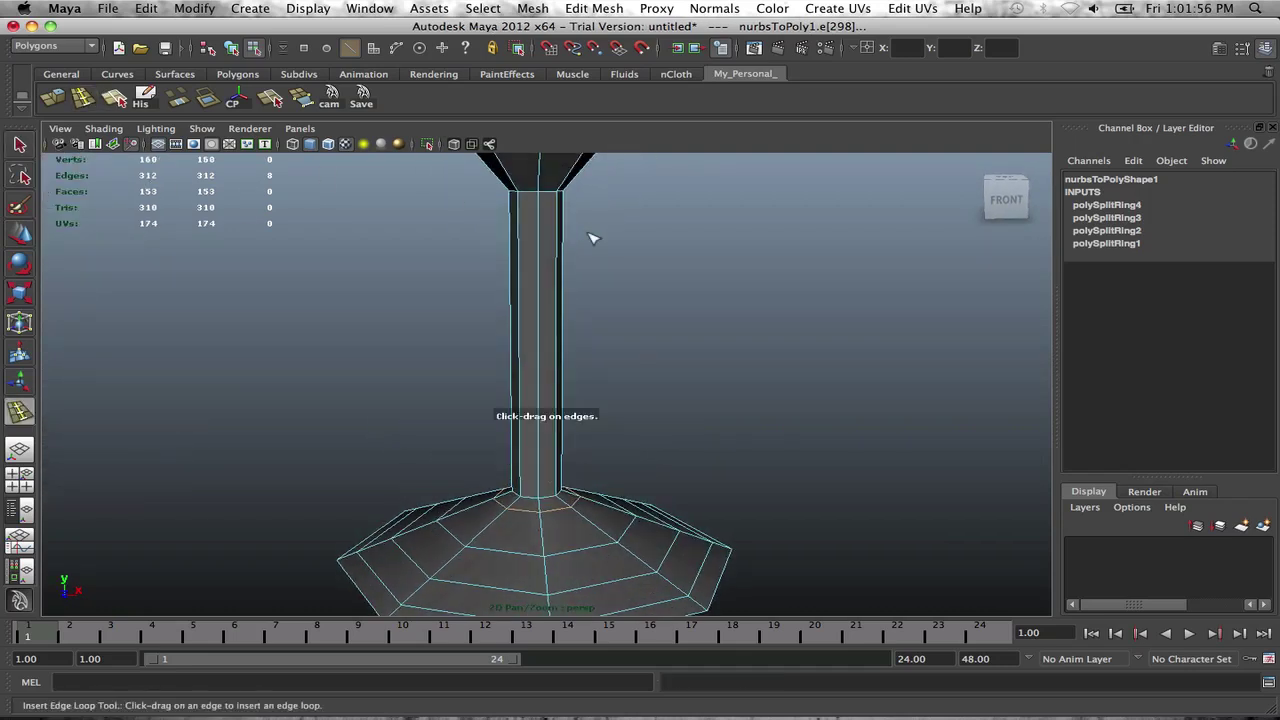
left_click(540, 228)
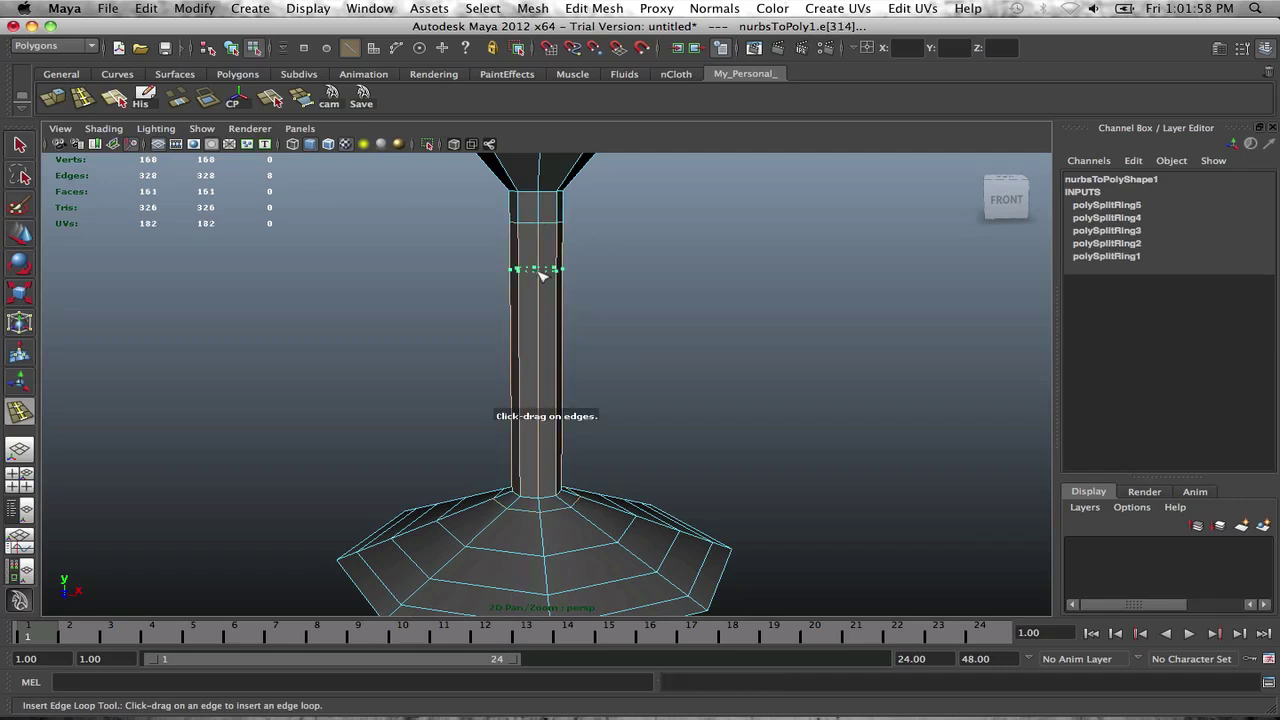
Step: Insert four more edge loops spaced down the glass stem between the bowl and base, and return to object selection
left_click(540, 271)
left_click(538, 329)
mouse_move(546, 371)
left_mouse_down("alt")
mouse_move(560, 320)
mouse_move(557, 360)
left_mouse_up("alt")
left_click(556, 318)
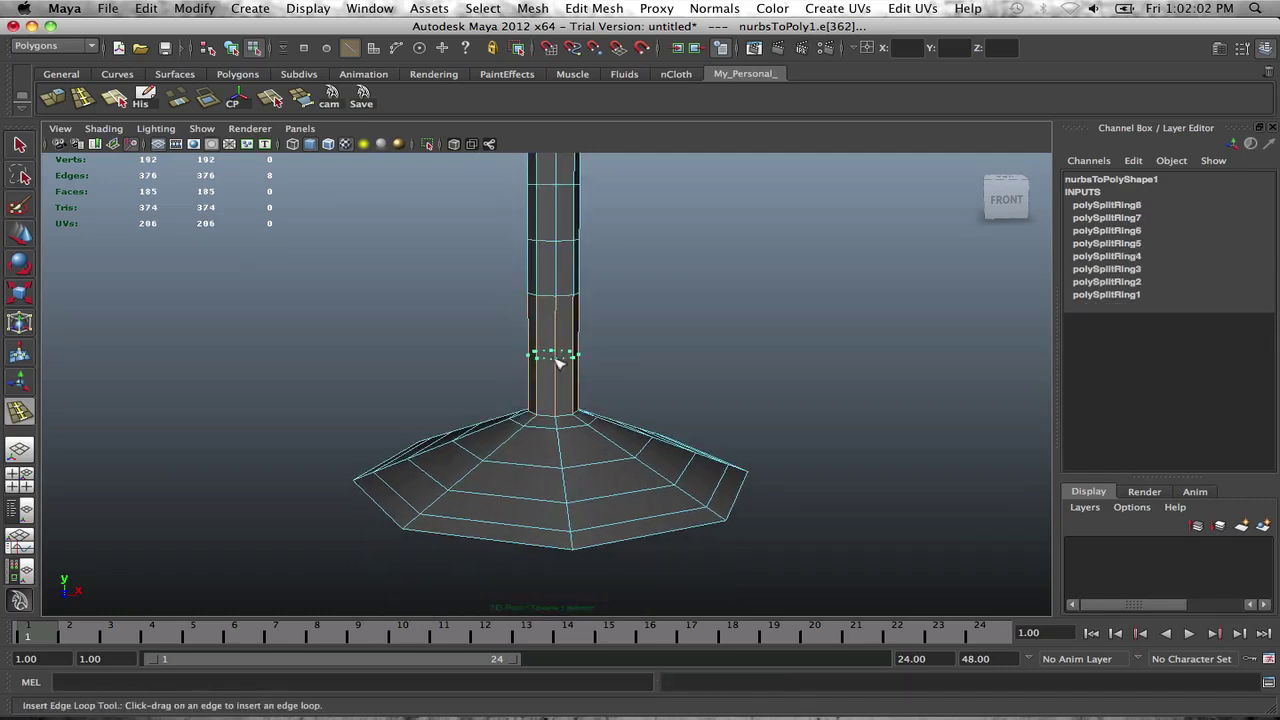
left_click(556, 358)
scroll(562, 356, "down", 5)
scroll(564, 360, "up", 7)
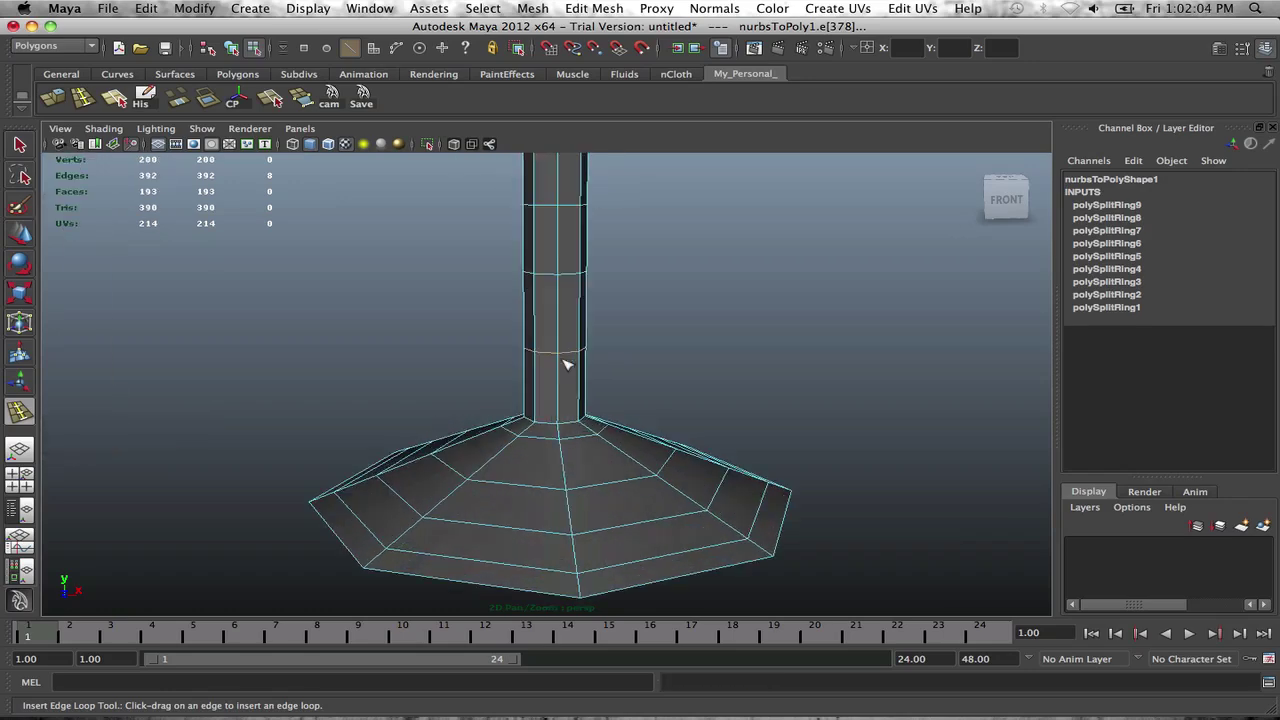
key("q")
right_click_drag(534, 297, 566, 280)
left_click(566, 280)
scroll(566, 280, "down", 5)
scroll(565, 327, "down", 4)
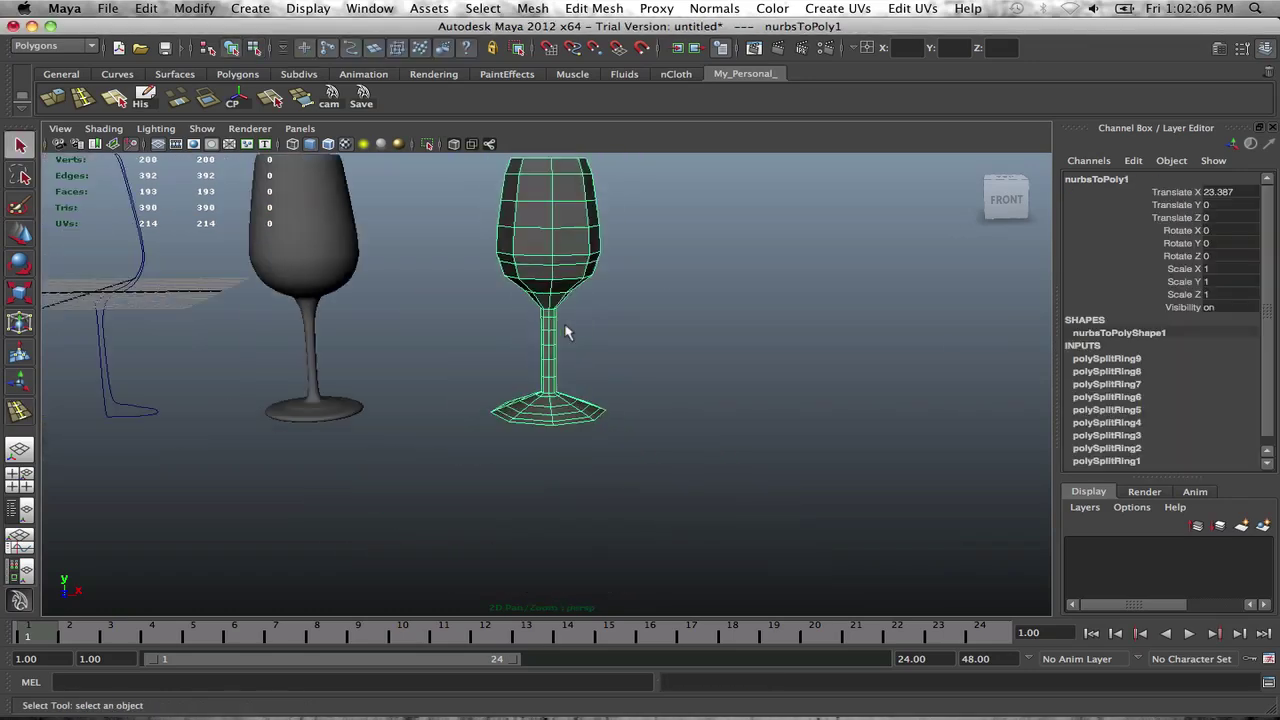
Step: Display the mesh glass in smooth preview and compare its shape with the original revolved glass and profile curve
key("3")
left_click(615, 338)
middle_click_drag(620, 306, 620, 364, "alt")
mouse_move(620, 364)
left_mouse_down("alt")
mouse_move(629, 359)
mouse_move(494, 380)
mouse_move(602, 375)
left_mouse_up("alt")
scroll(600, 380, "up", 5)
scroll(600, 378, "down", 3)
scroll(576, 377, "up", 3)
scroll(603, 375, "down", 5)
middle_click_drag(603, 375, 655, 398, "alt")
left_click_drag(613, 378, 570, 390, "alt")
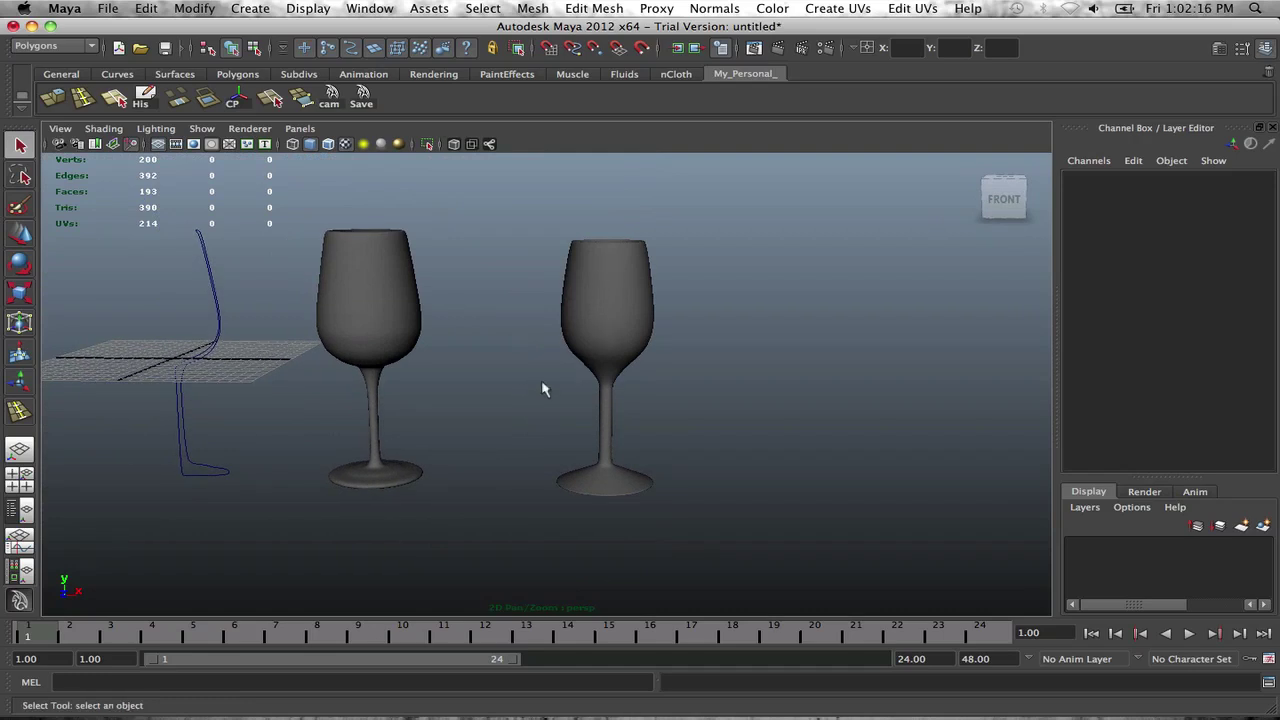
left_click_drag(657, 350, 634, 320, "alt")
left_click(634, 320)
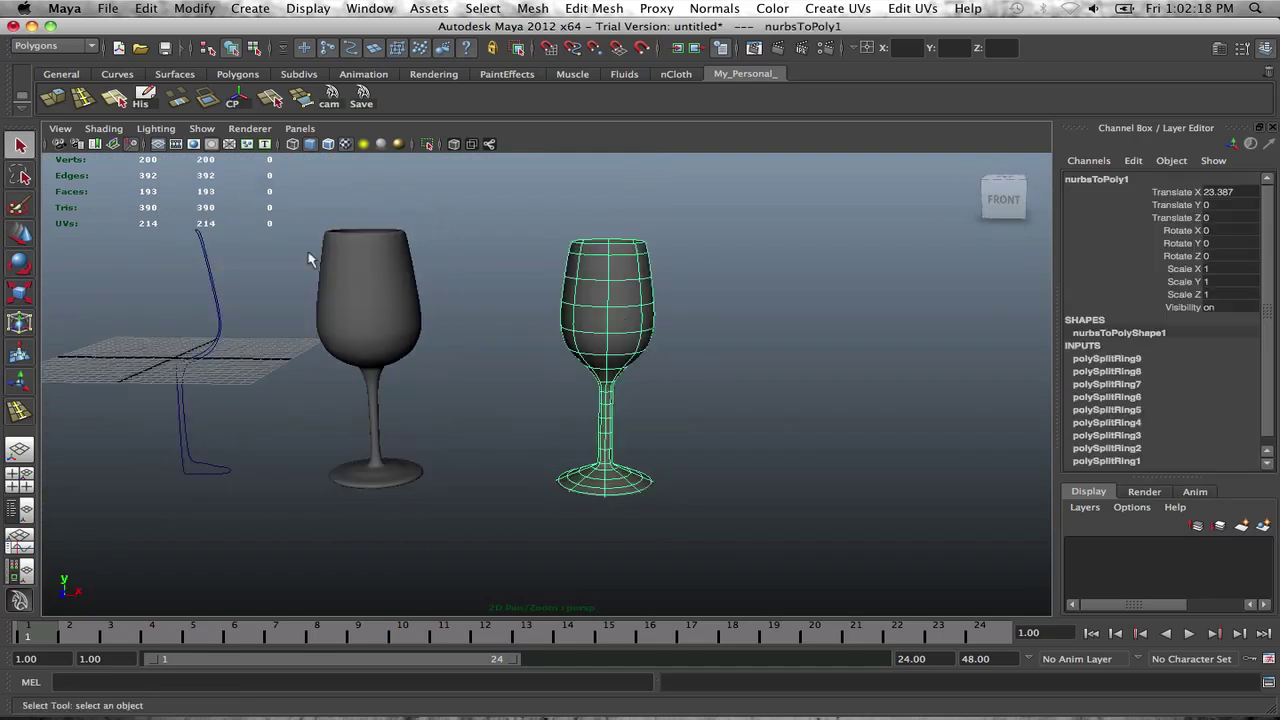
middle_click_drag(237, 263, 380, 259, "alt")
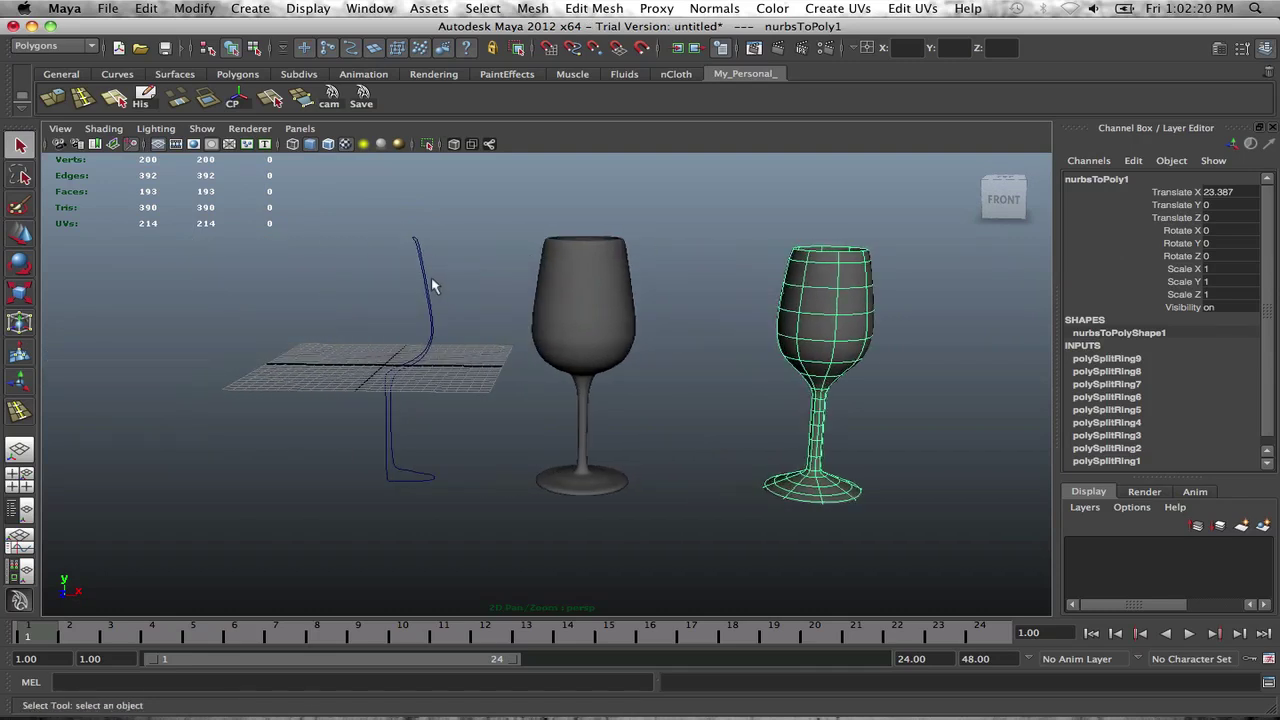
middle_click_drag(603, 335, 425, 357, "alt")
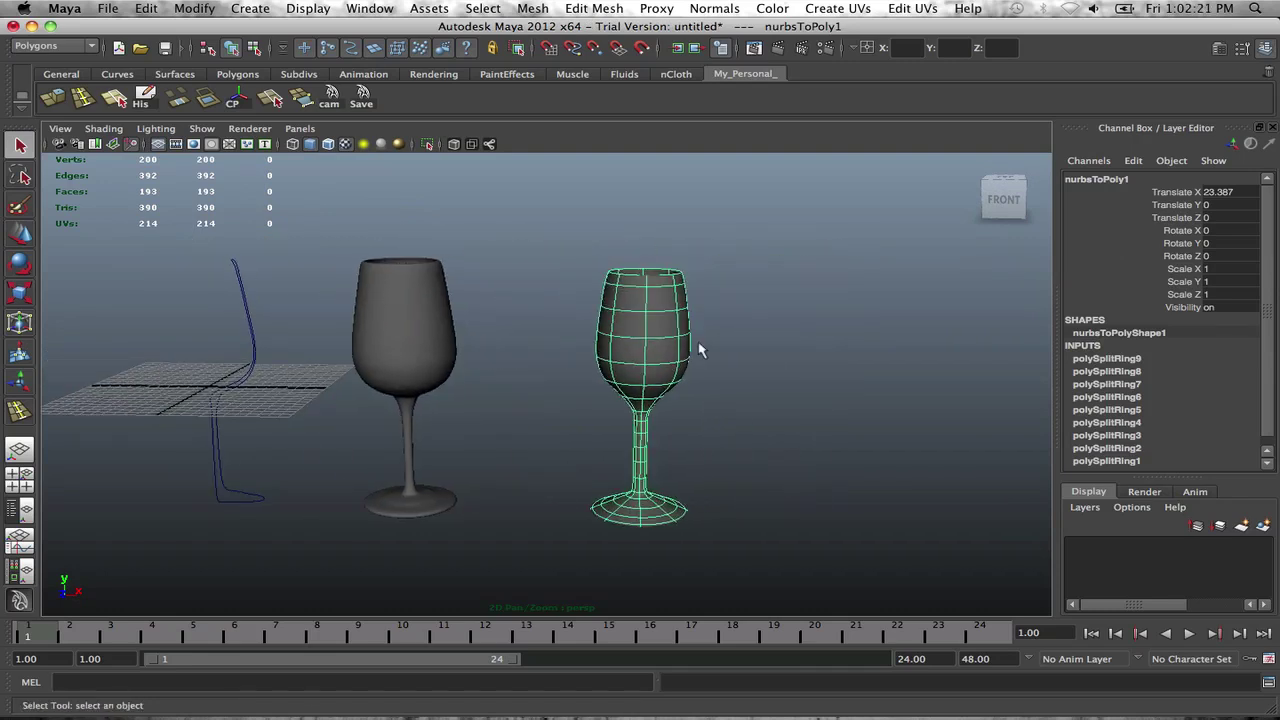
Step: Delete the glass's construction history and show the underside of its base in plain mesh display
left_click(152, 100)
left_click_drag(735, 390, 649, 361, "alt")
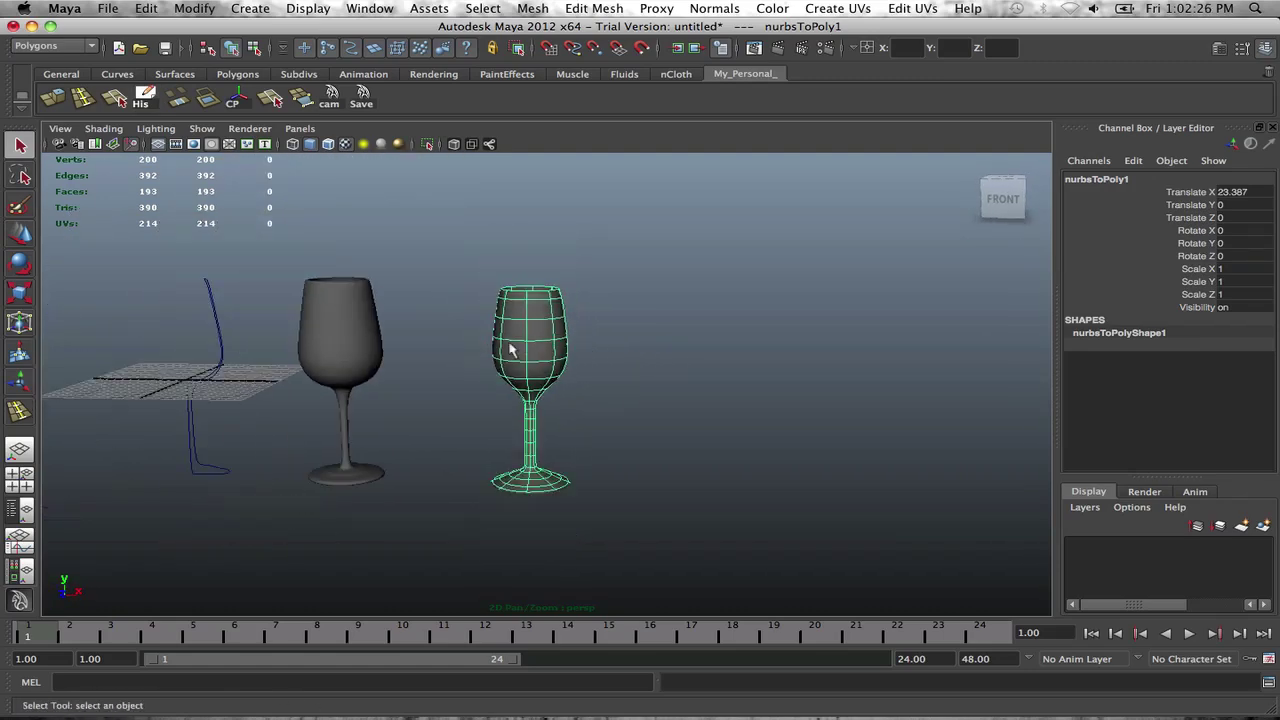
left_click_drag(510, 349, 670, 300, "alt")
left_click_drag(695, 345, 620, 345, "alt")
right_click_drag(600, 390, 640, 417, "alt")
right_click(640, 412)
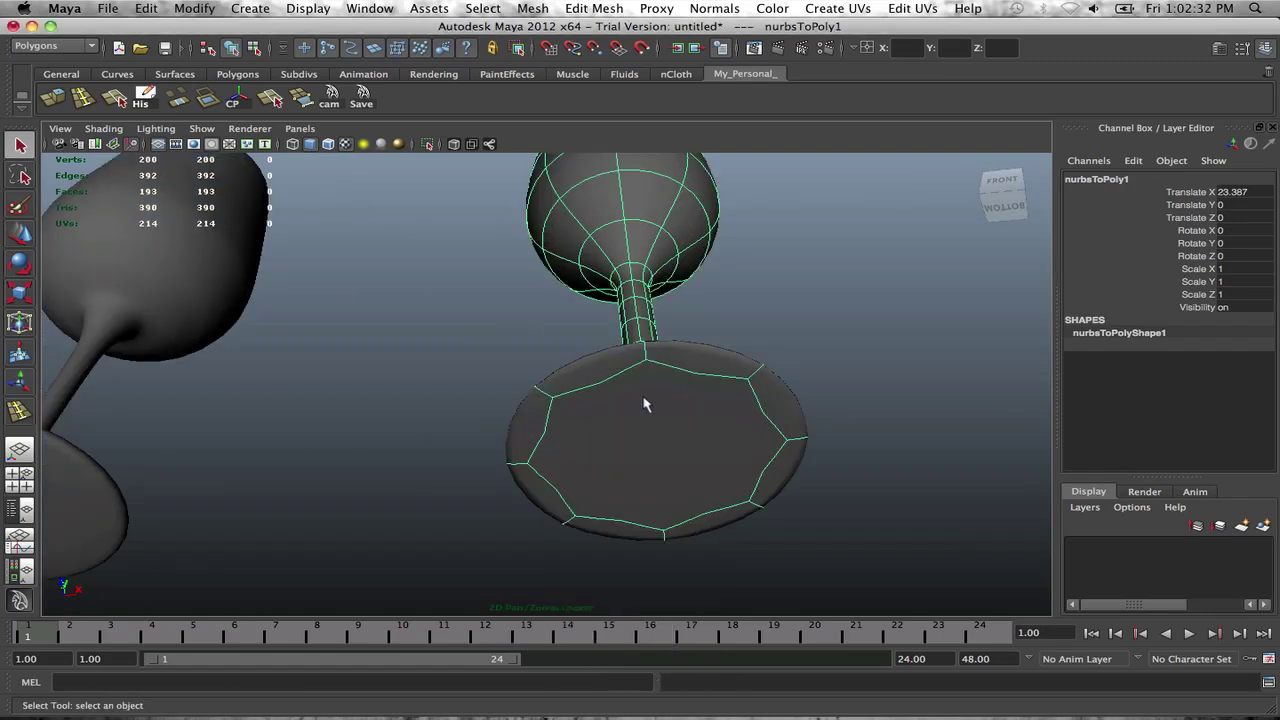
key("1")
left_click_drag(646, 386, 699, 362, "alt")
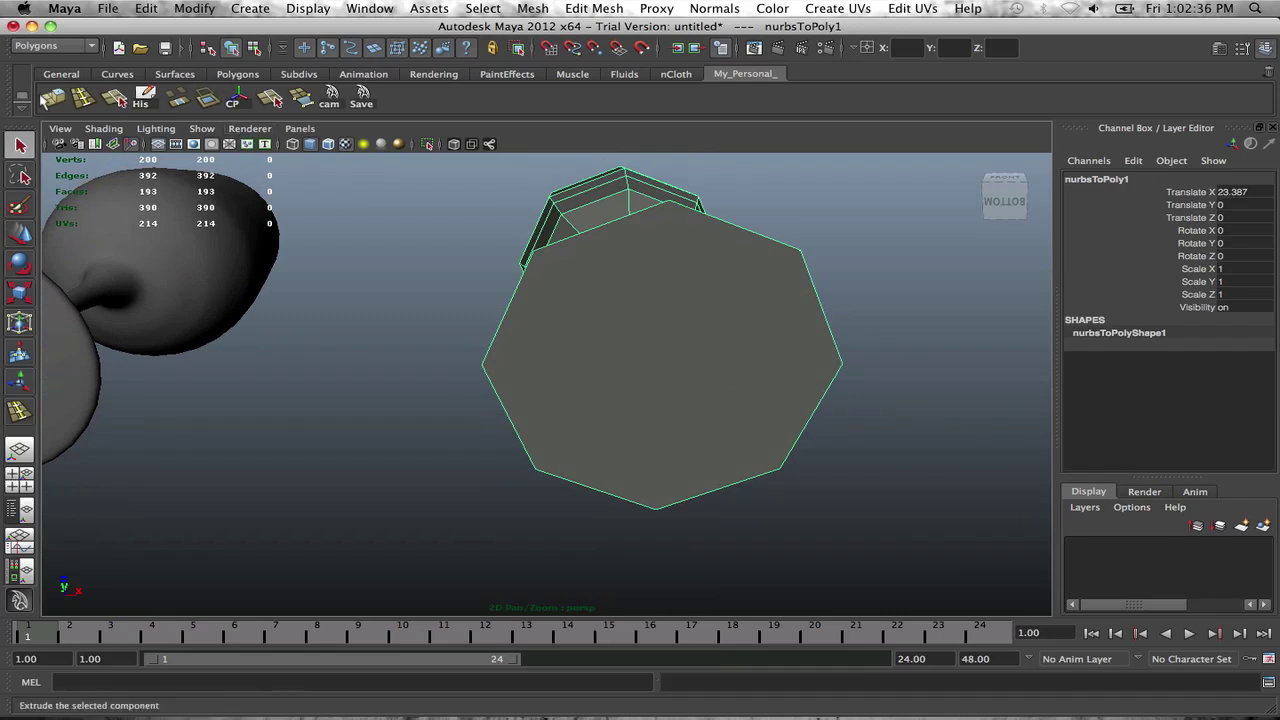
Step: Split the underside face of the base with an edge joining two opposite corners
left_click(270, 98)
middle_click_drag(674, 236, 529, 224, "alt")
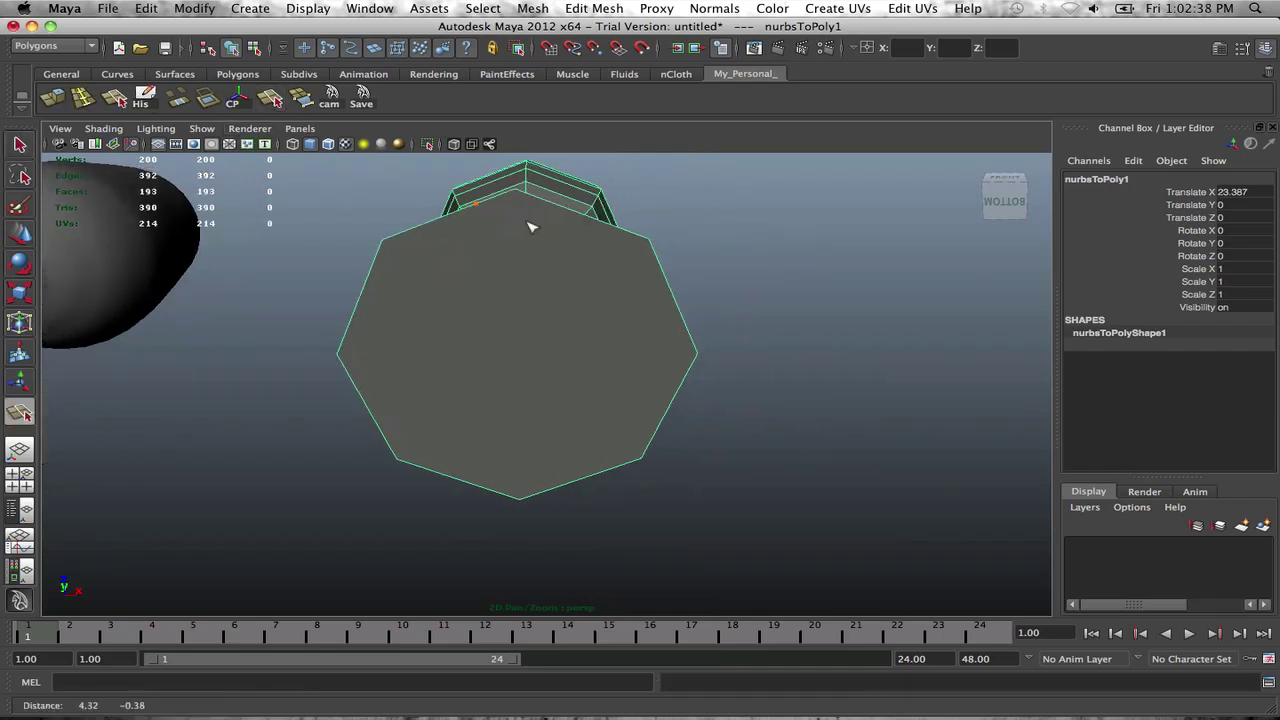
left_click_drag(529, 224, 514, 220, "alt")
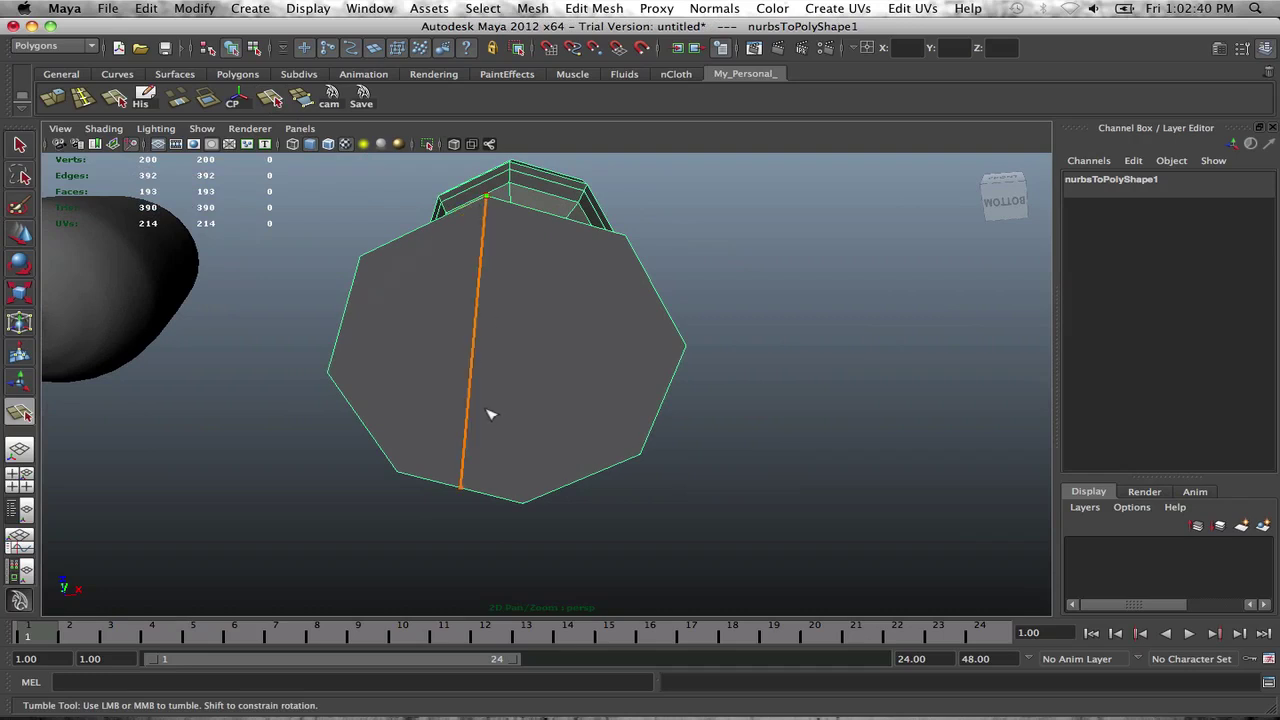
left_click_drag(492, 432, 524, 503)
key("Return")
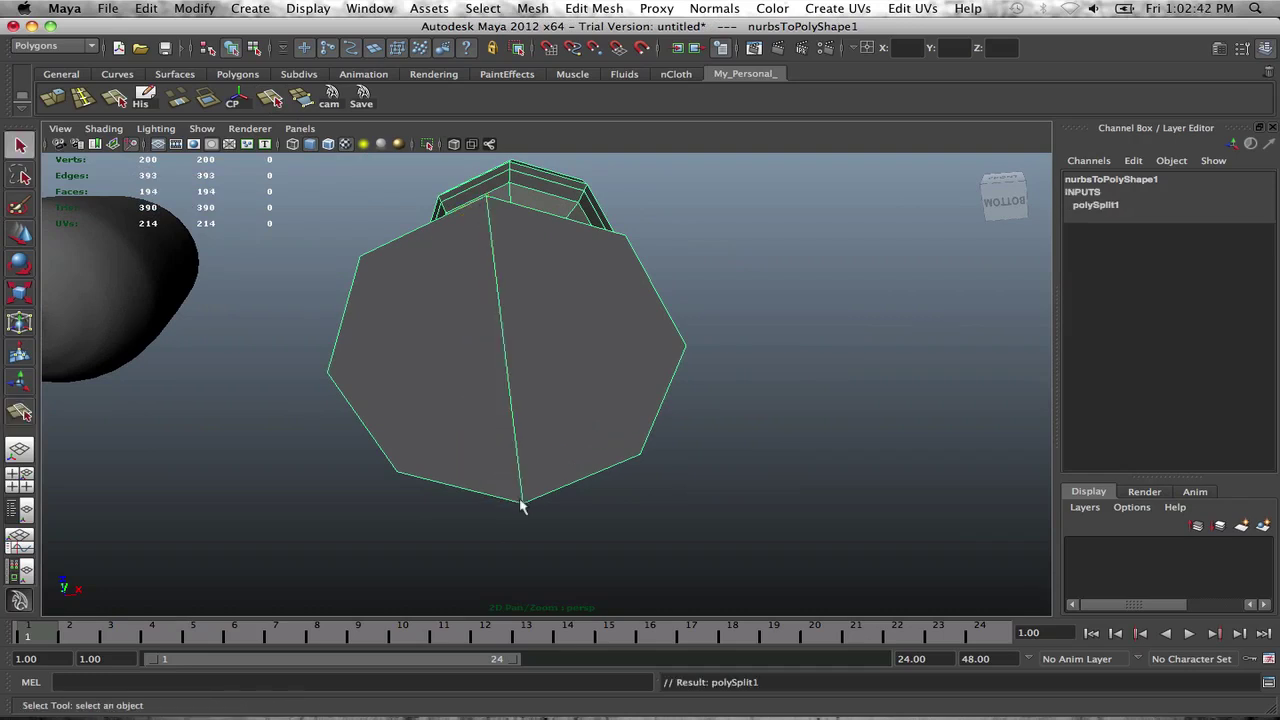
Step: Try to split the base's underside across another pair of opposite corners, crossing the first dividing edge
key("y")
left_click(340, 371)
left_click_drag(672, 340, 677, 347)
key("Return")
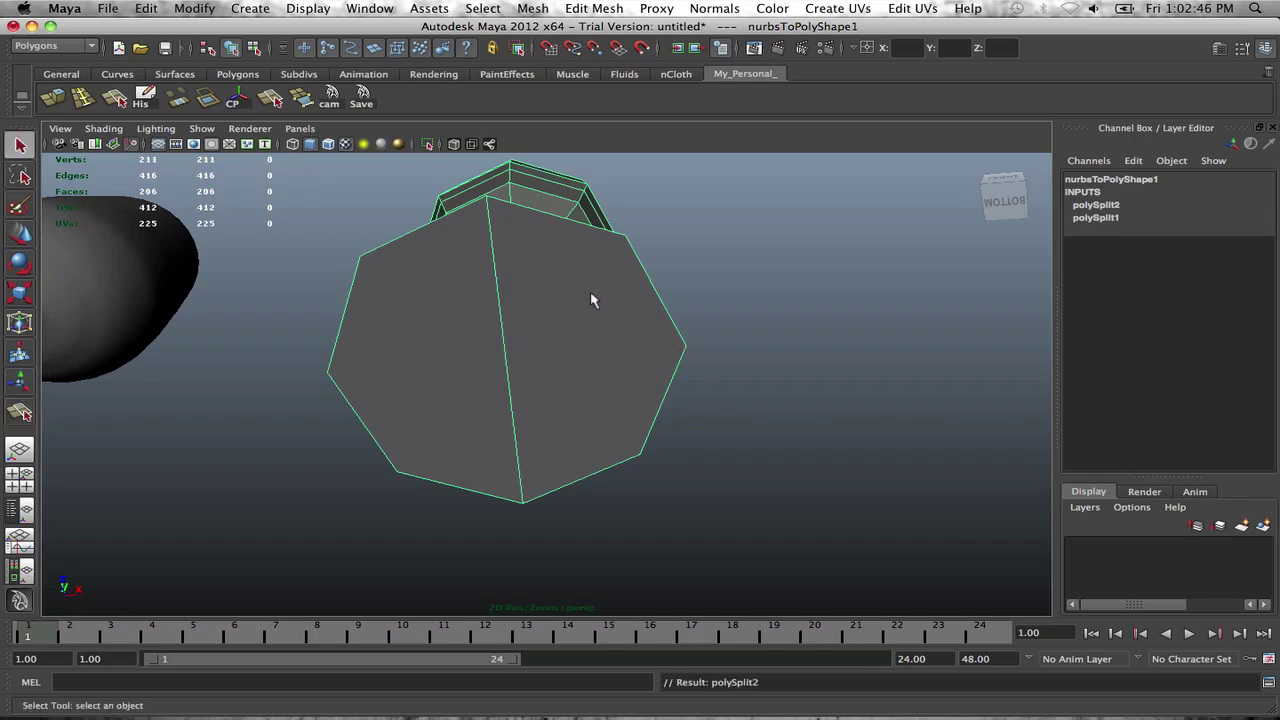
left_click_drag(591, 300, 574, 322, "alt")
left_click(114, 97)
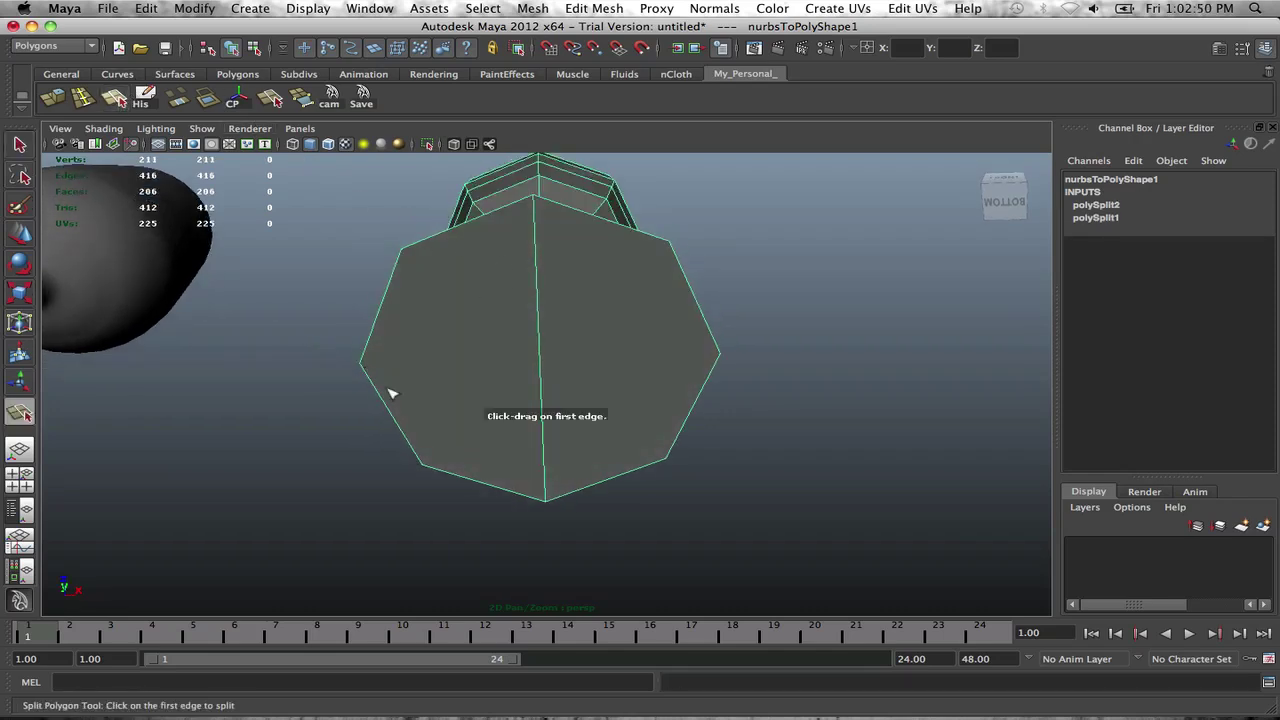
left_click(364, 361)
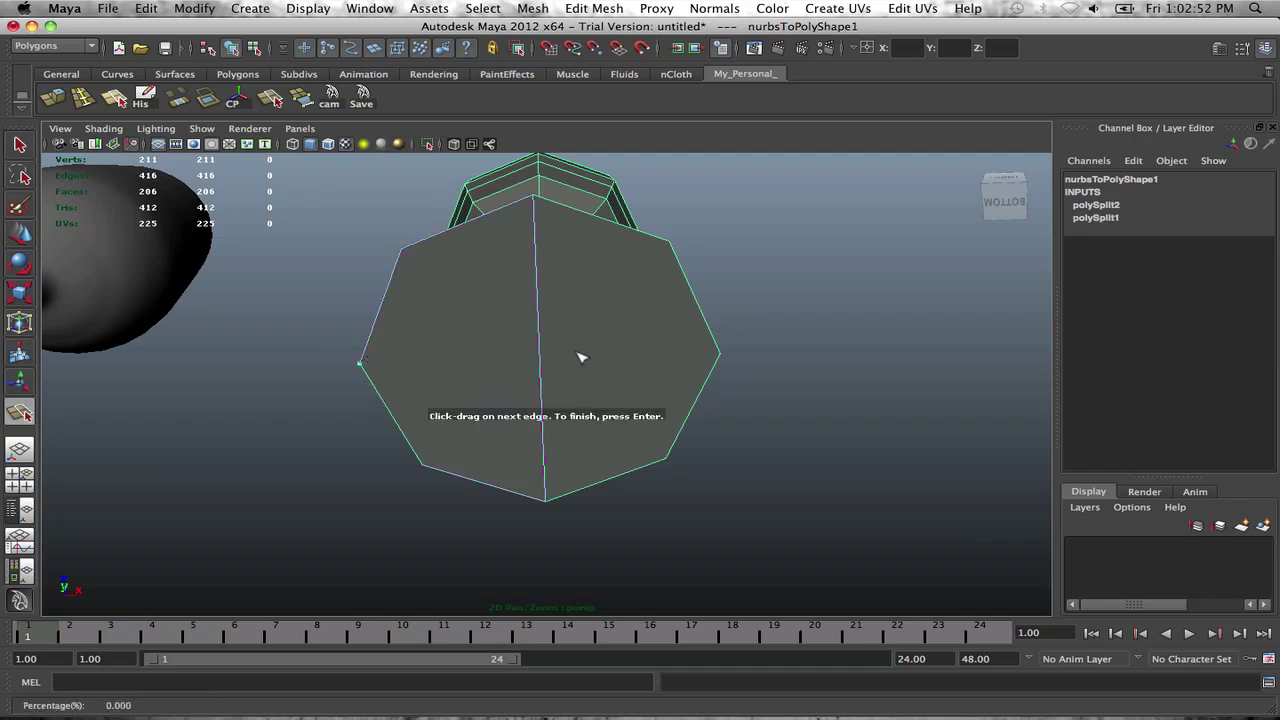
left_click_drag(720, 354, 735, 355)
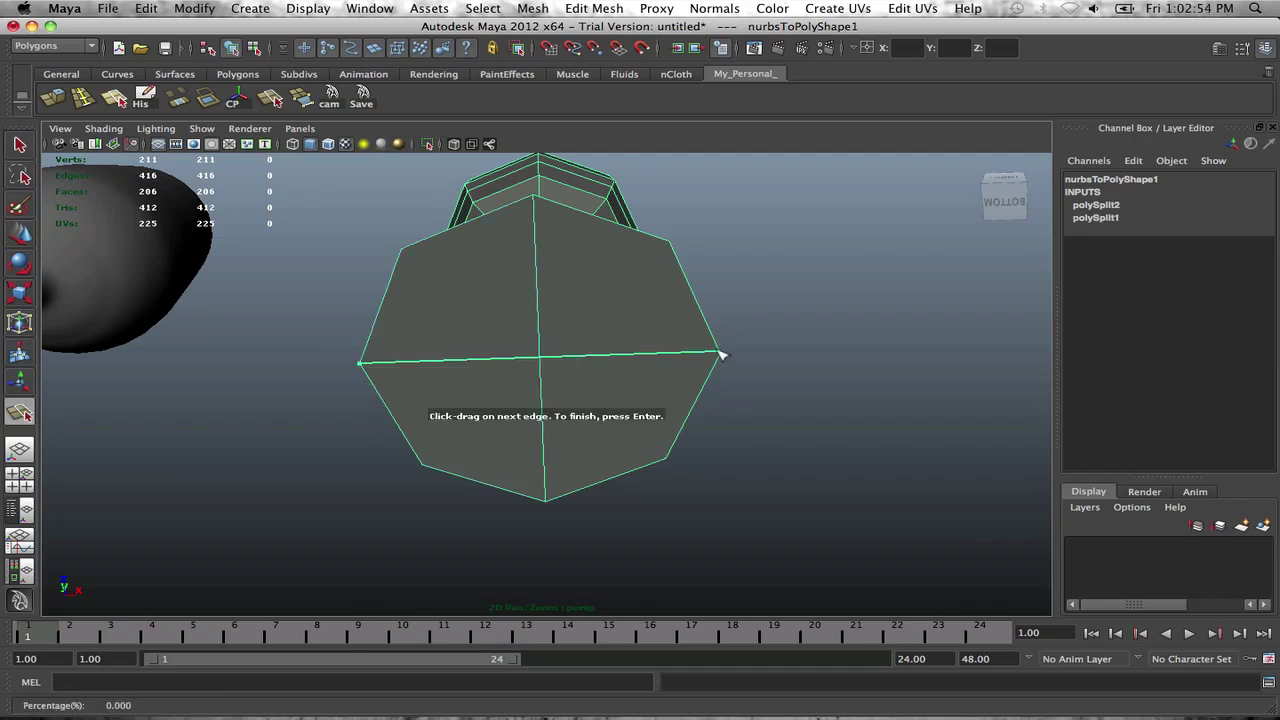
key("Return")
Step: Toggle the glass between smooth preview and plain mesh display to examine the split underside
left_click_drag(538, 290, 534, 296, "alt")
right_click_drag(541, 226, 602, 207)
key("3")
scroll(543, 250, "down", 6)
left_click_drag(546, 291, 543, 374, "alt")
scroll(591, 388, "up", 4)
key("1")
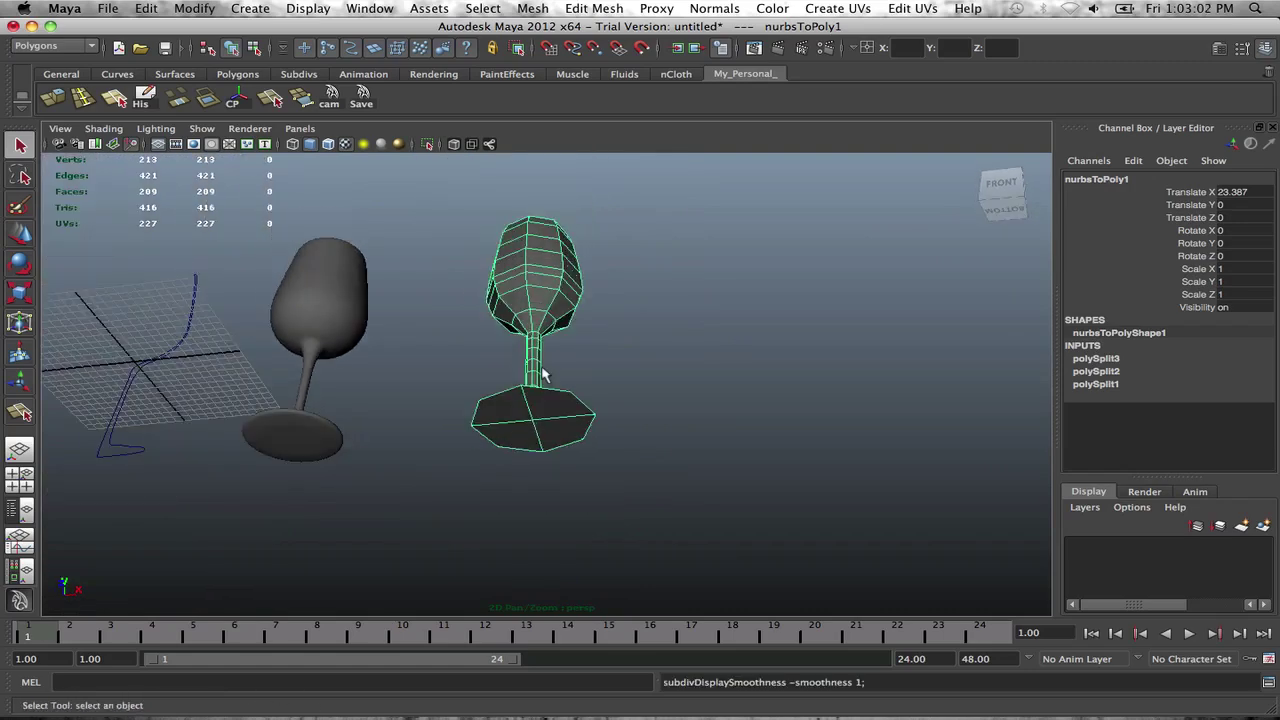
Step: Undo the polygon splits on the underside of the base
key("z")
key("z")
key("z")
key("z")
key("z")
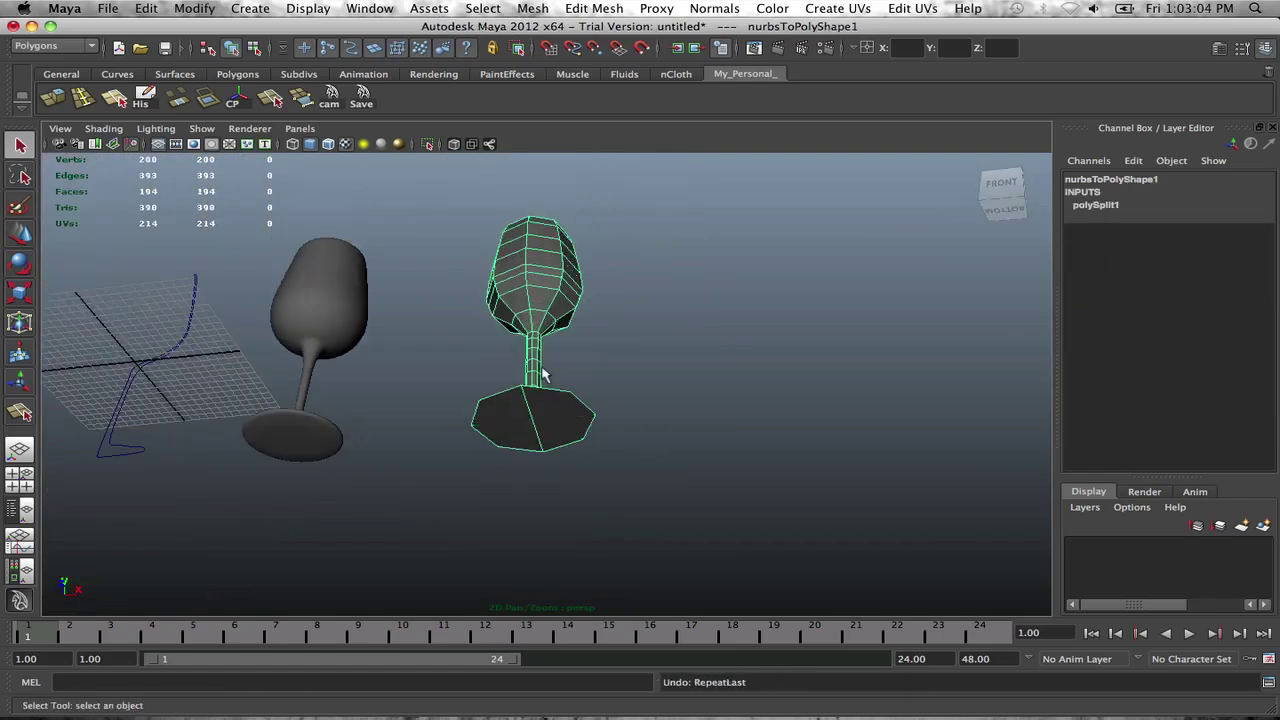
Step: Display the glass in smooth preview and examine the underside of the base and the bowl's rim
key("3")
left_click_drag(534, 347, 587, 338, "alt")
left_click(584, 365)
scroll(585, 364, "up", 5)
left_click_drag(502, 376, 571, 330, "alt")
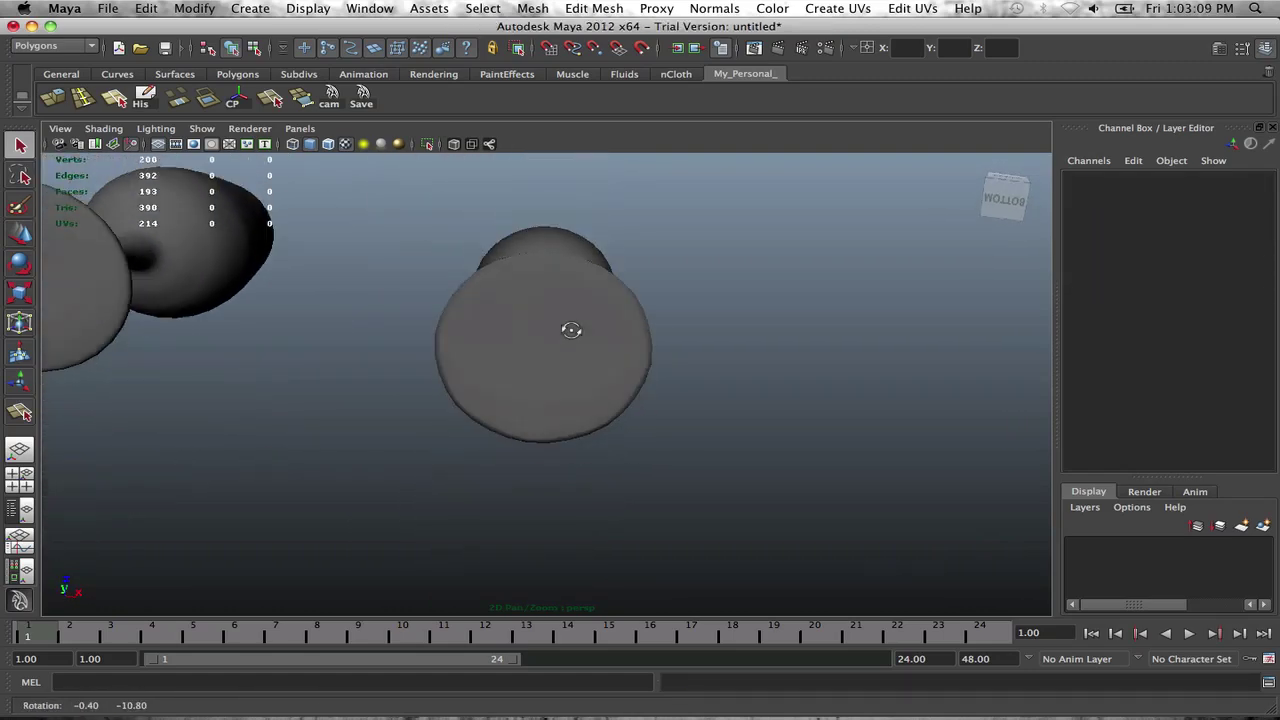
left_click_drag(498, 355, 530, 420, "alt")
left_click_drag(504, 324, 463, 332, "alt")
left_click(463, 332)
middle_click_drag(463, 332, 580, 357, "alt")
scroll(580, 357, "up", 5)
middle_click_drag(645, 291, 553, 431, "alt")
scroll(568, 331, "up", 10)
scroll(566, 330, "down", 6)
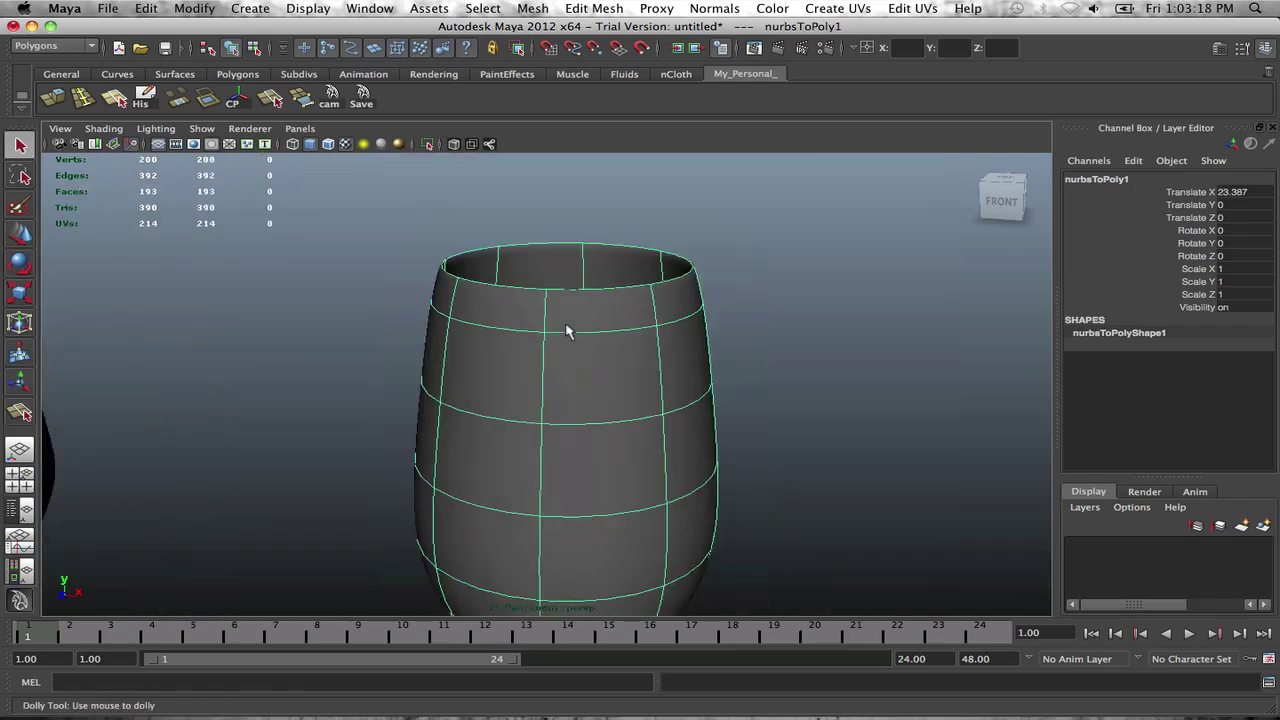
scroll(560, 315, "down", 6)
Step: Return the glass to plain mesh display and apply Soften Edge to its normals
key("1")
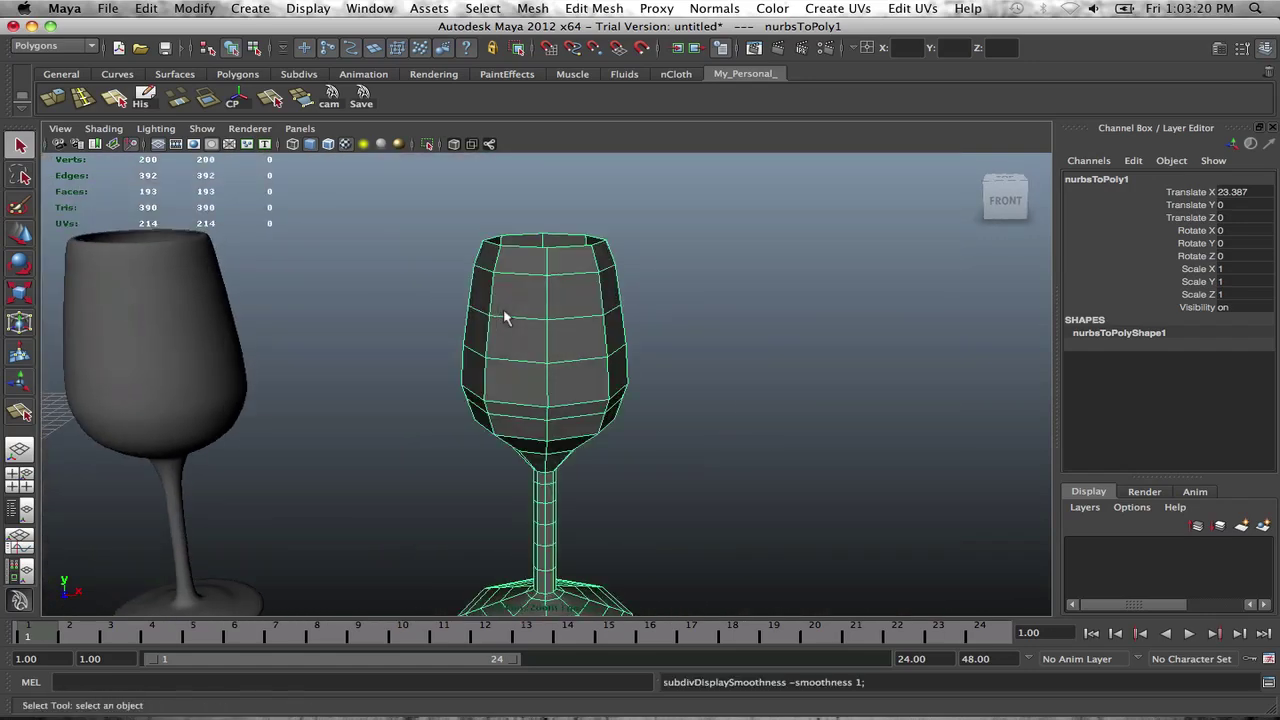
scroll(535, 331, "down", 4)
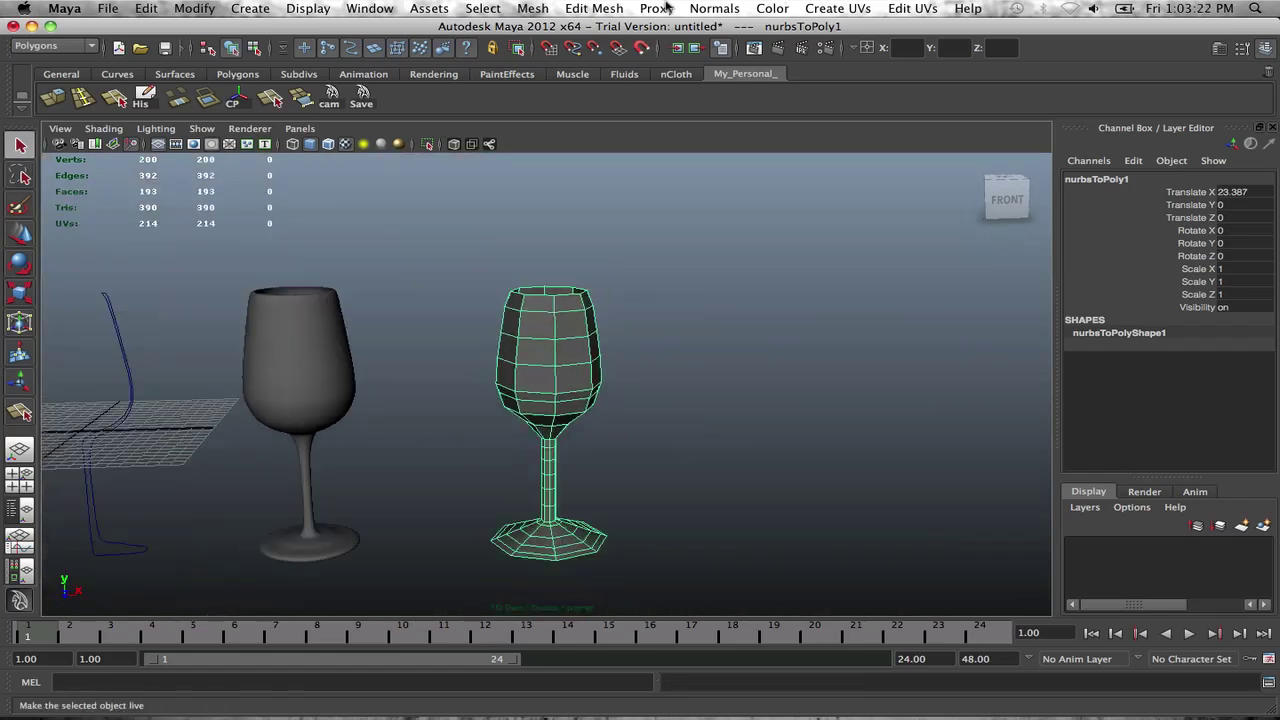
left_click(715, 8)
left_click(727, 6)
scroll(591, 454, "up", 5)
middle_click_drag(591, 454, 511, 406, "alt")
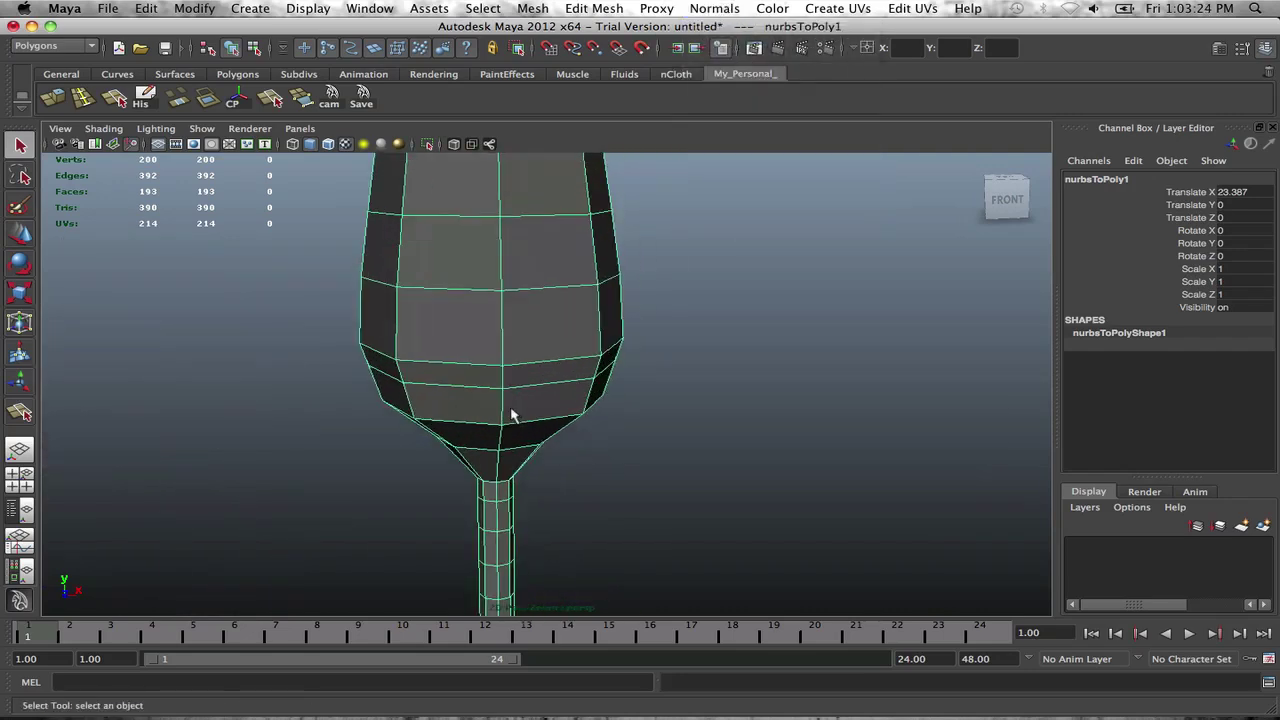
left_click_drag(511, 404, 506, 374, "alt")
scroll(506, 374, "down", 4)
middle_click_drag(506, 374, 560, 396, "alt")
left_click(714, 8)
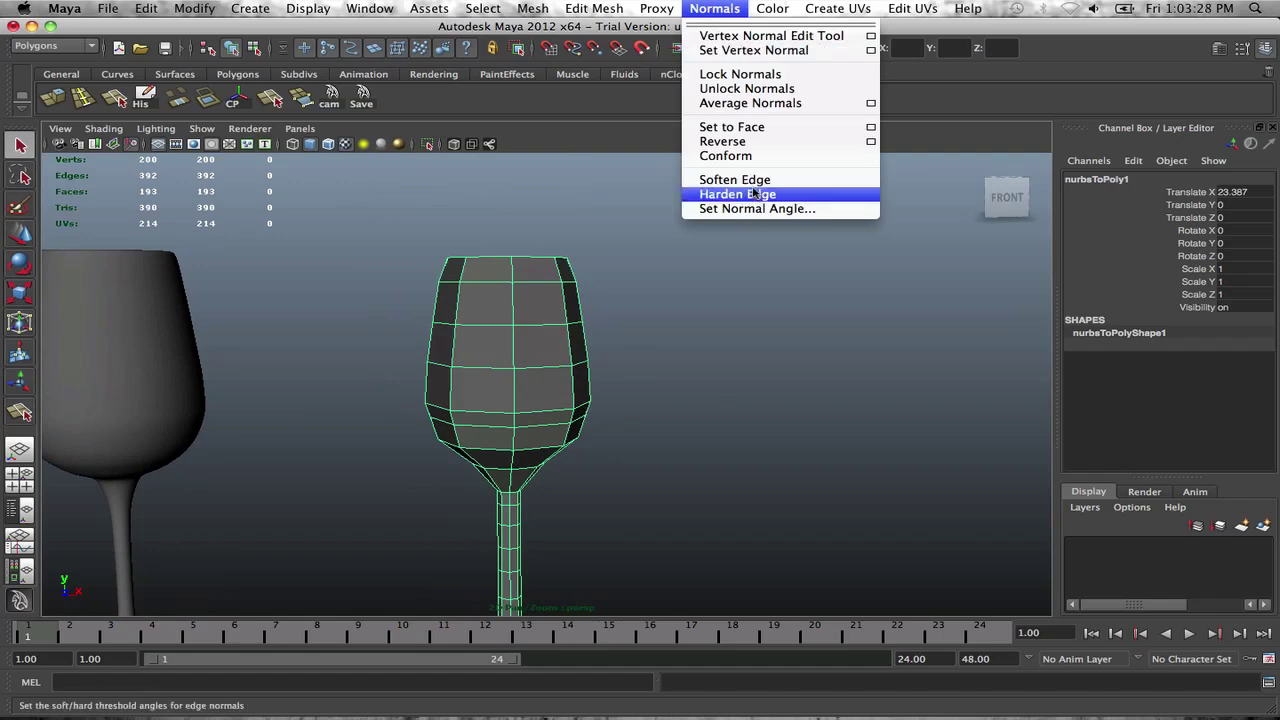
left_click(755, 177)
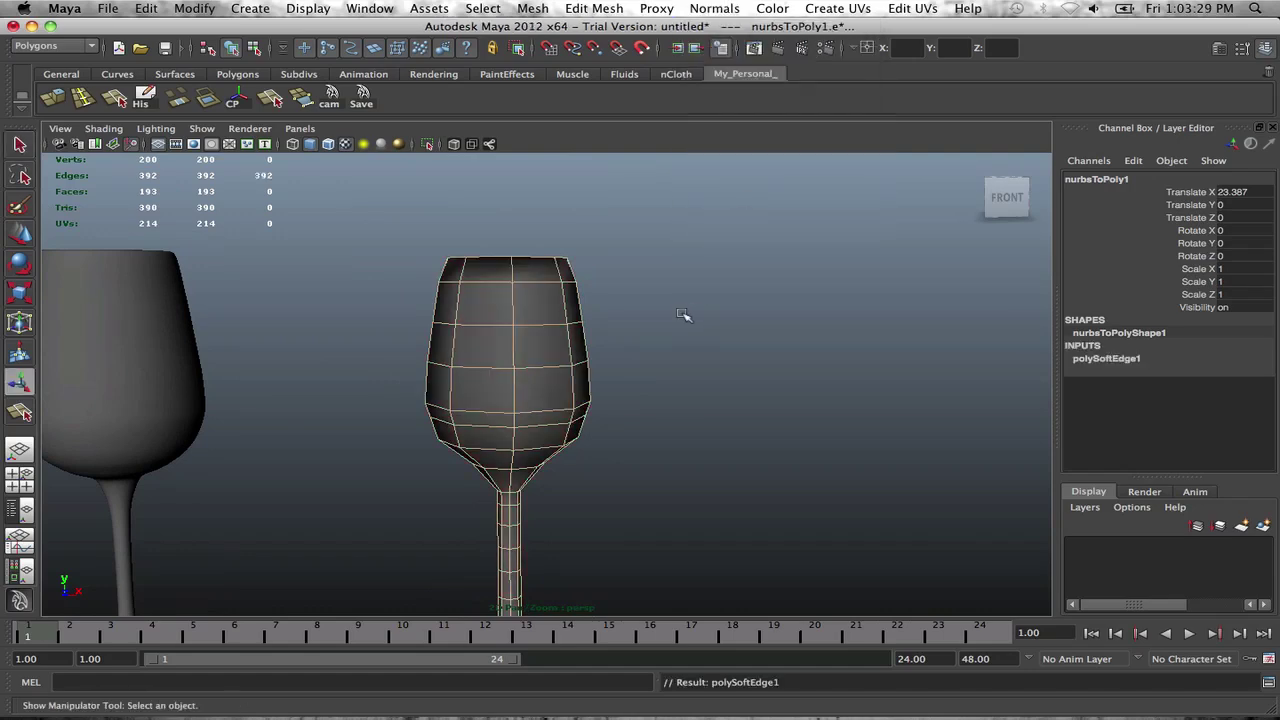
Step: Try Set to Face on the glass's normals and undo it
left_click(714, 8)
left_click(744, 128)
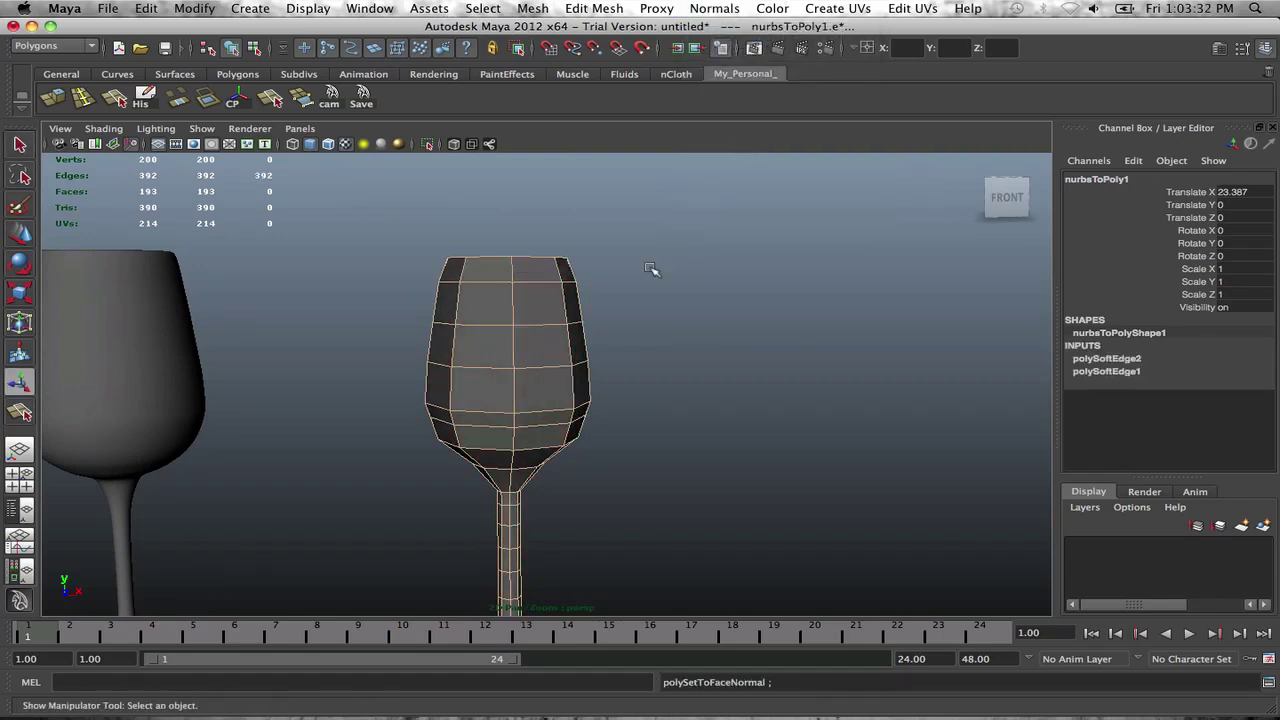
mouse_move(650, 271)
left_mouse_down("alt")
mouse_move(523, 300)
mouse_move(620, 277)
left_mouse_up("alt")
key("z")
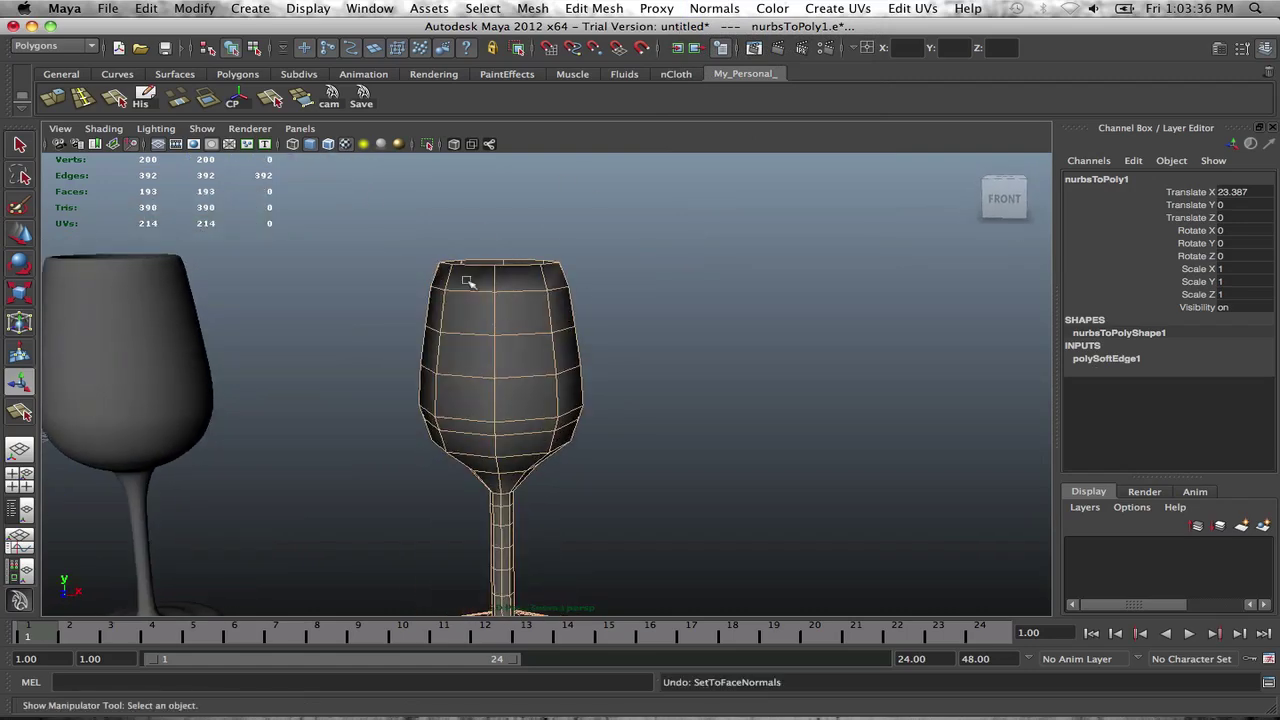
Step: Undo the edge softening on the glass and reselect the whole object
mouse_move(475, 287)
left_mouse_down("alt")
mouse_move(568, 292)
mouse_move(460, 274)
left_mouse_up("alt")
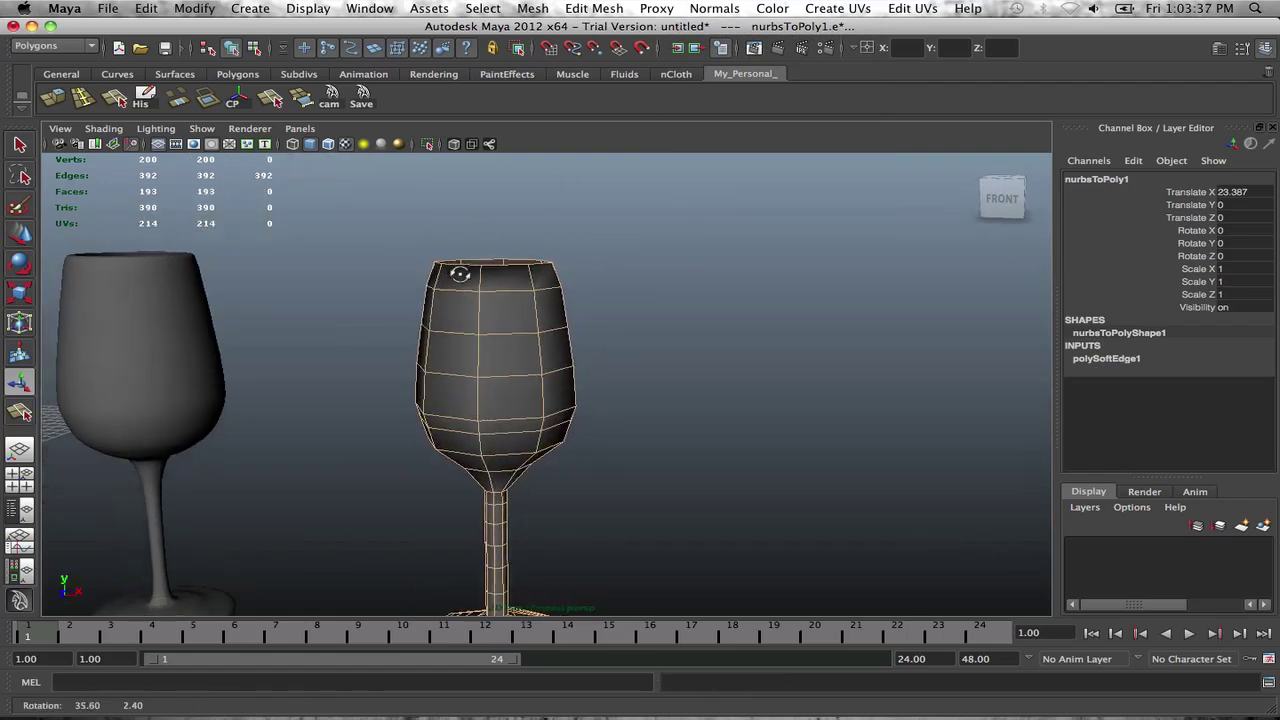
left_click(730, 7)
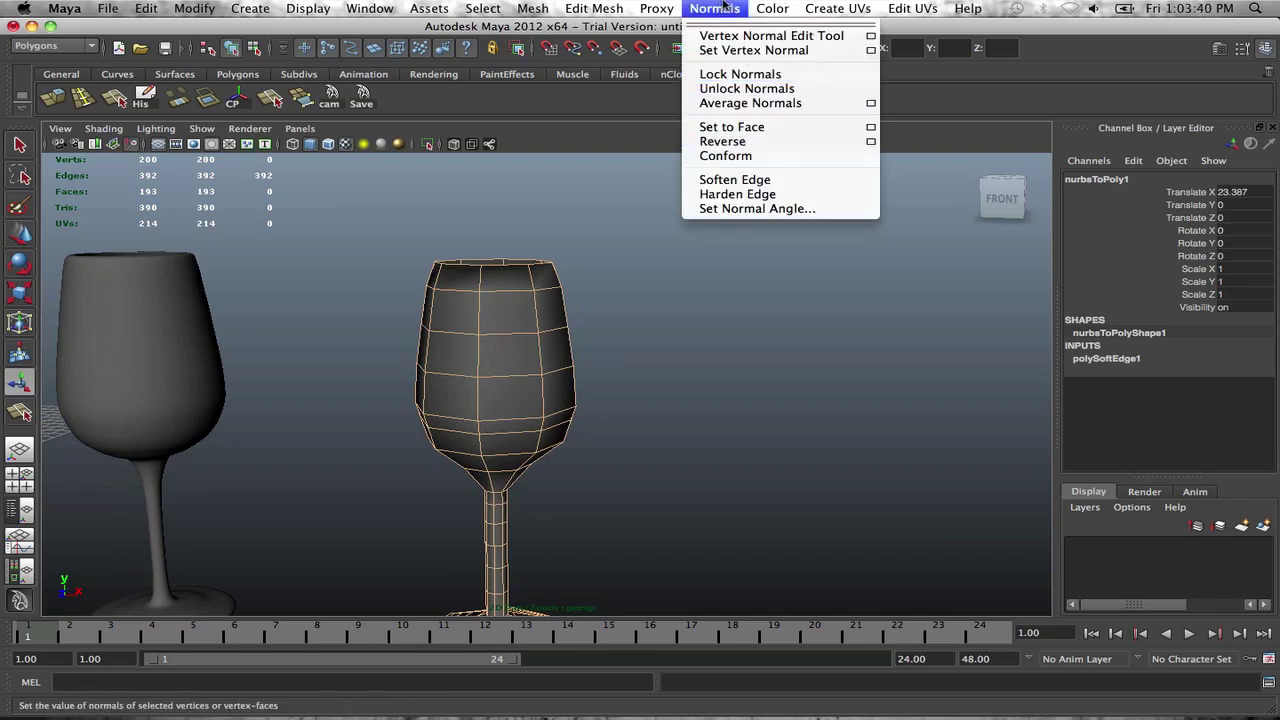
left_click(622, 337)
key("super+z")
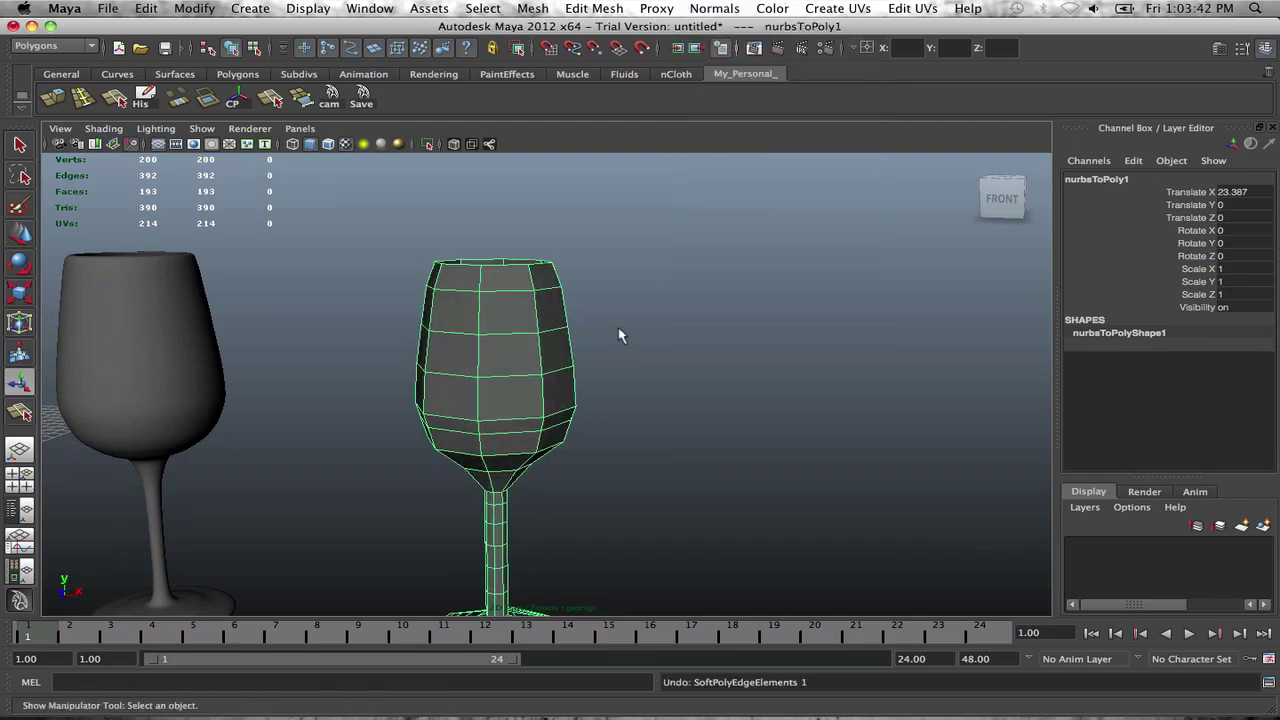
left_click(606, 343)
middle_click_drag(606, 343, 617, 294, "alt")
left_click(560, 323)
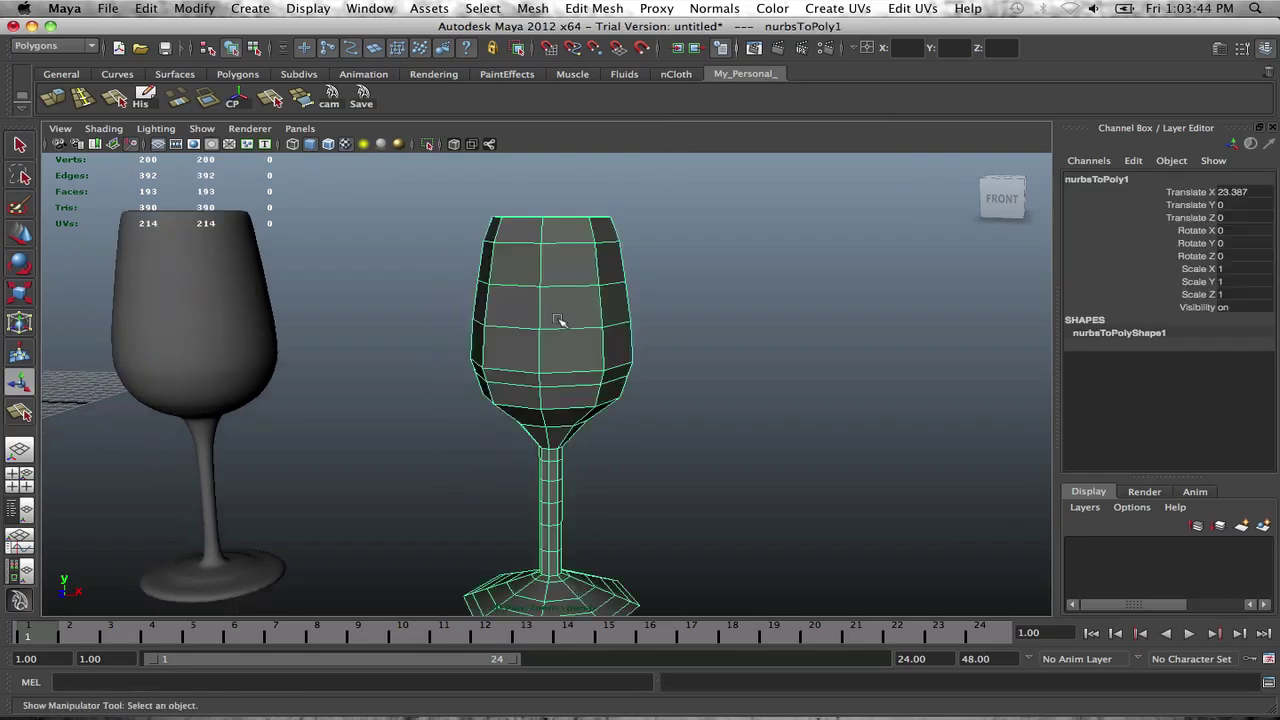
Step: Display the glass in smooth preview and examine its silhouette beside the original
key("3")
left_click(607, 339)
left_click(583, 337)
left_click_drag(589, 386, 528, 354, "alt")
middle_click_drag(528, 354, 551, 326, "alt")
scroll(551, 326, "up", 4)
scroll(580, 334, "down", 8)
Step: Widen the glass along X to a scale of about 1.066
key("e")
key("r")
left_click_drag(522, 353, 607, 357)
key("super+z")
left_click(620, 310)
scroll(622, 308, "up", 5)
left_click(508, 269)
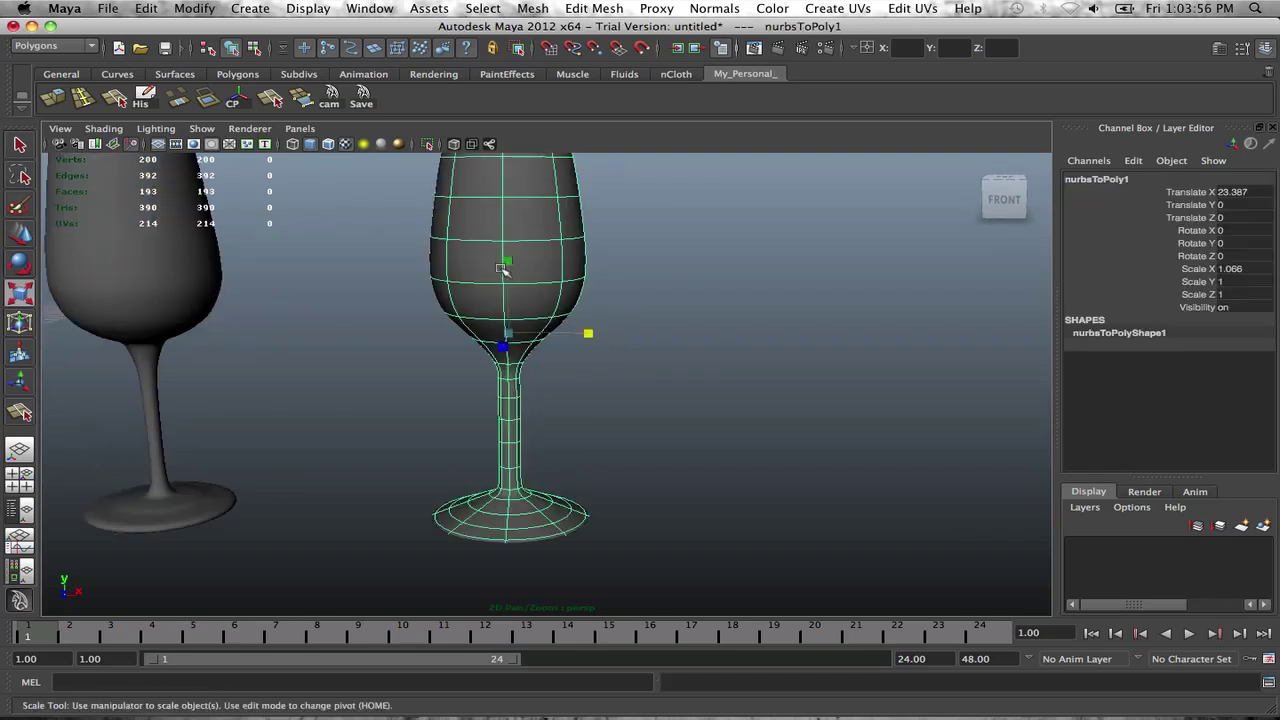
Step: Widen the glass further along X to a scale of about 1.122 and check its proportions from an angle
middle_click_drag(561, 301, 608, 326, "alt")
left_click(636, 358)
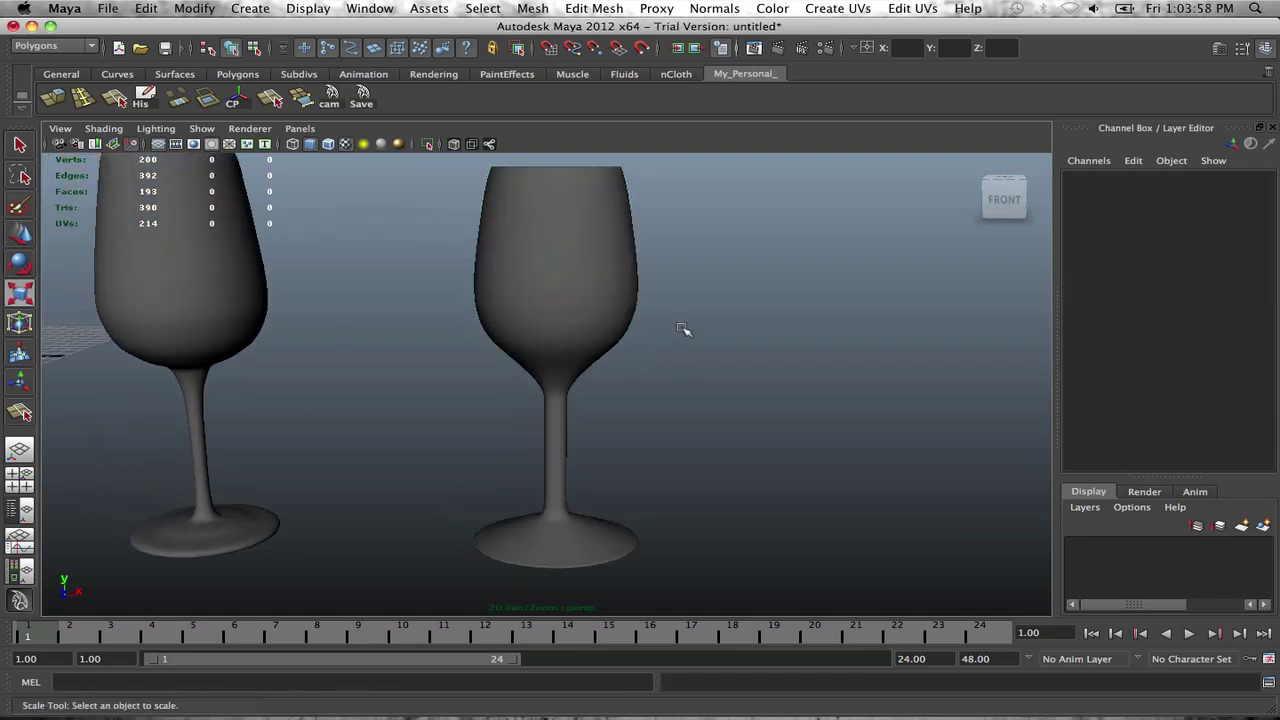
left_click_drag(683, 334, 625, 326, "alt")
left_click(531, 294)
middle_click_drag(534, 293, 562, 290, "alt")
left_click_drag(563, 289, 572, 288, "alt")
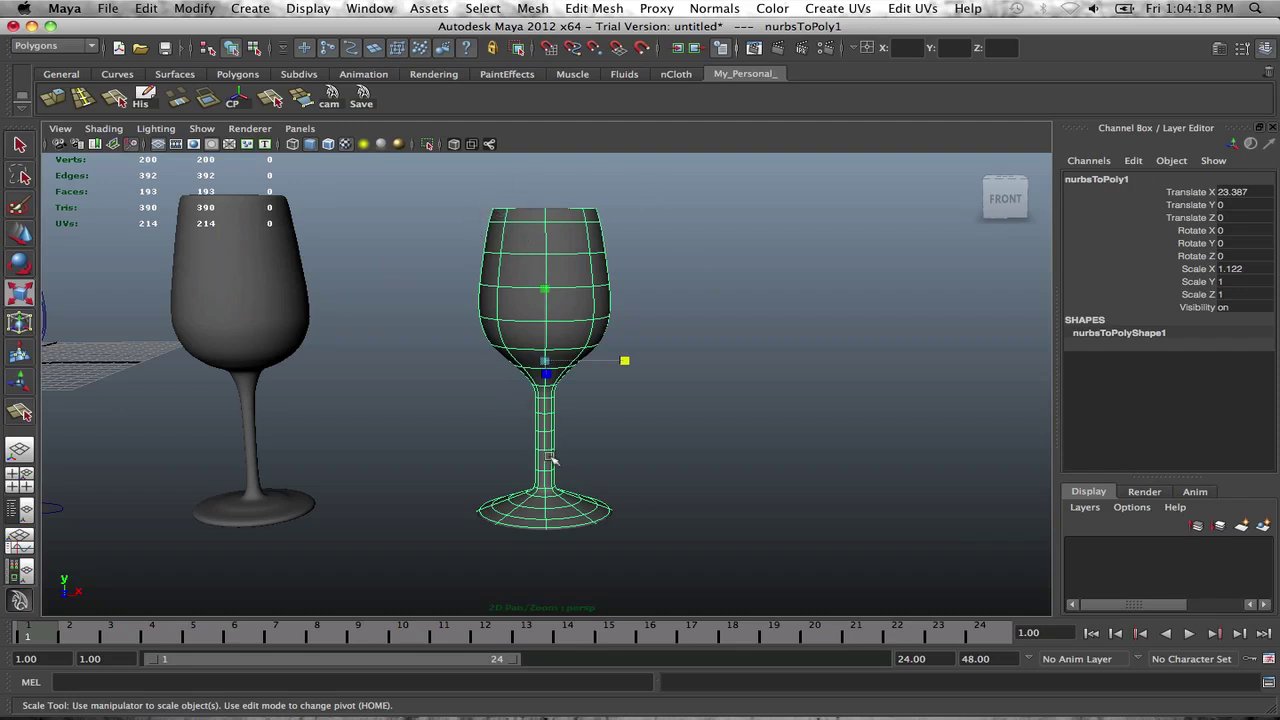
right_click(533, 260)
left_click(692, 255)
left_click(572, 270)
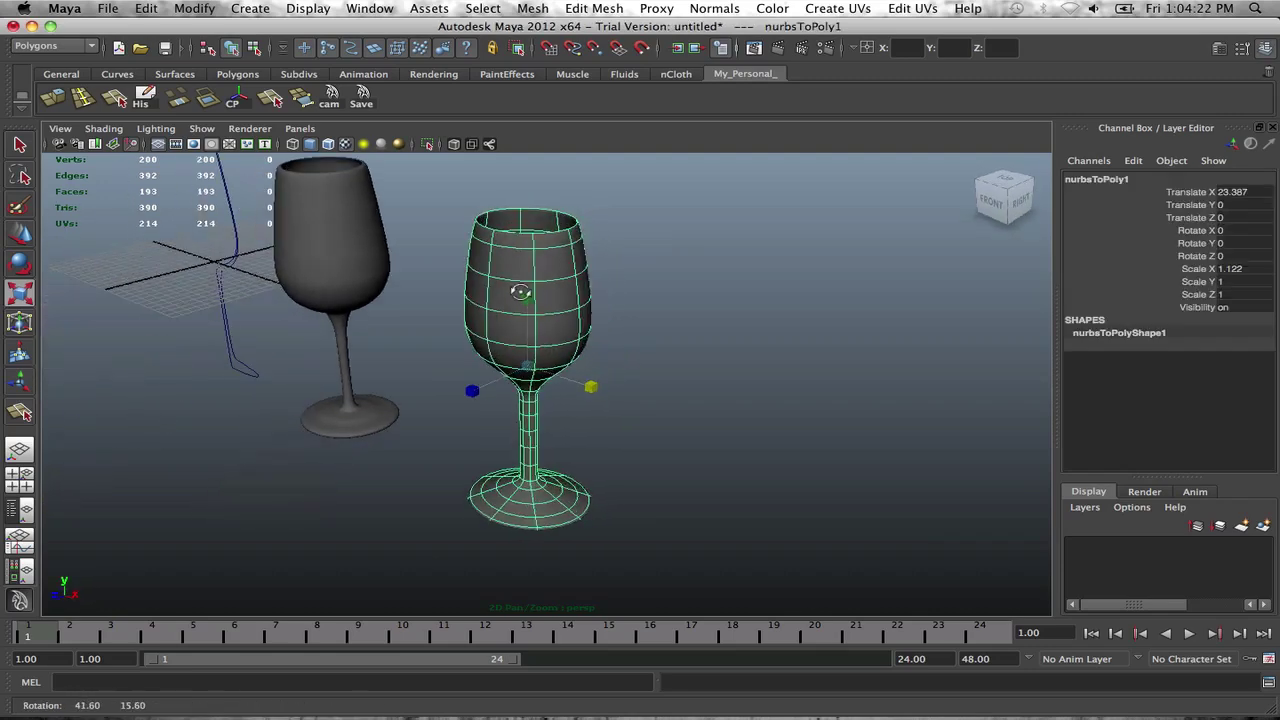